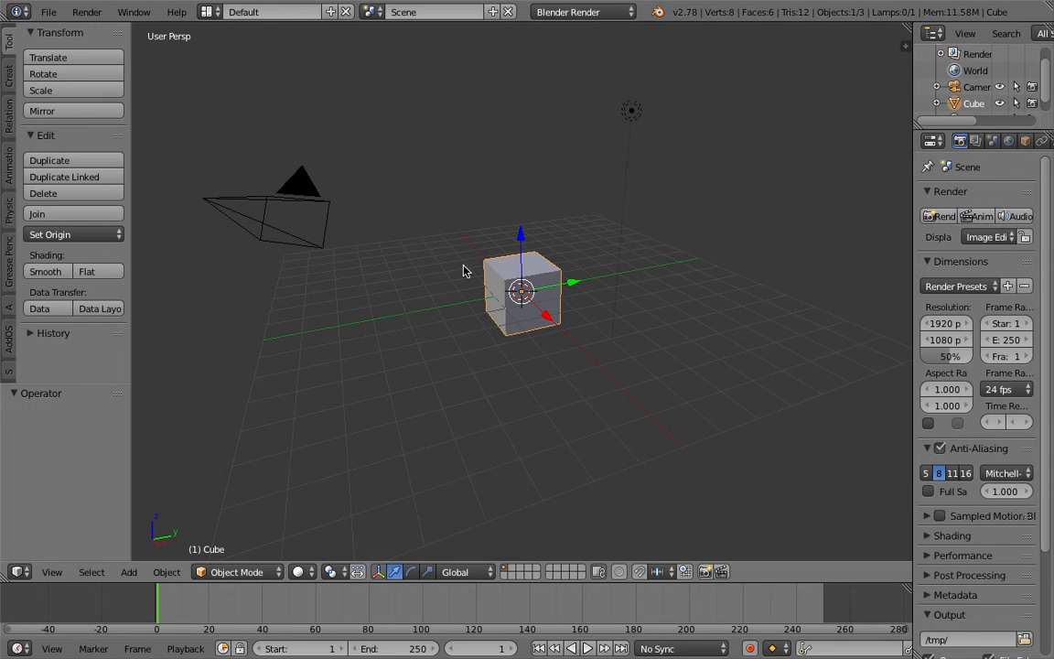
Widen the properties editor and show the particle settings of the default cube.
{"action": "middle_click_drag", "start_coordinate": [466, 267], "coordinate": [585, 206]}
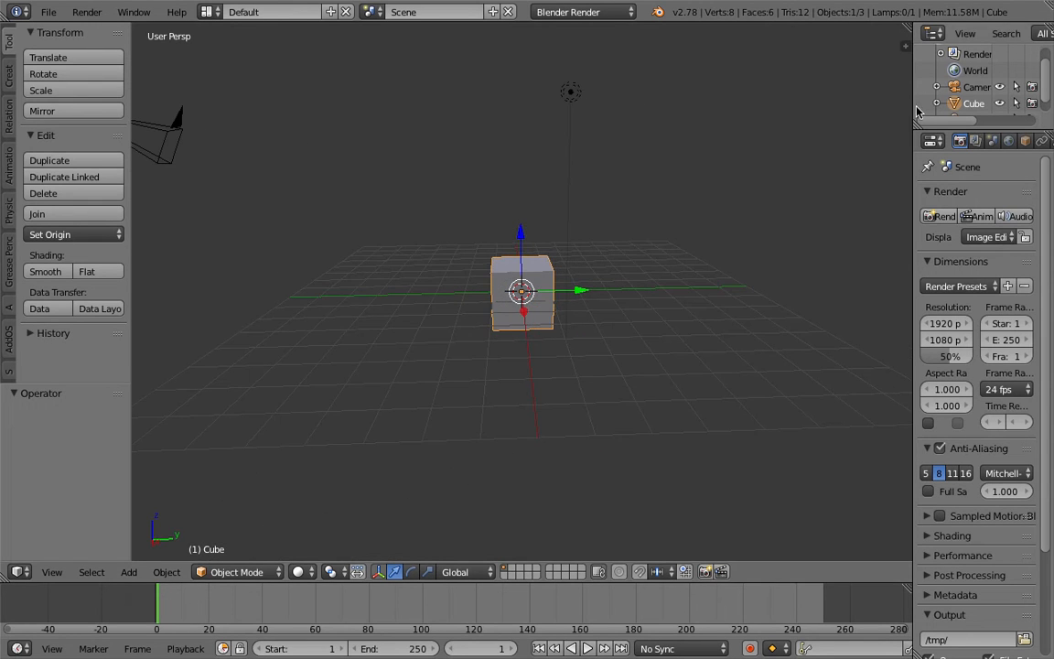
{"action": "left_click_drag", "start_coordinate": [912, 105], "coordinate": [811, 108]}
{"action": "left_click", "coordinate": [1017, 141]}
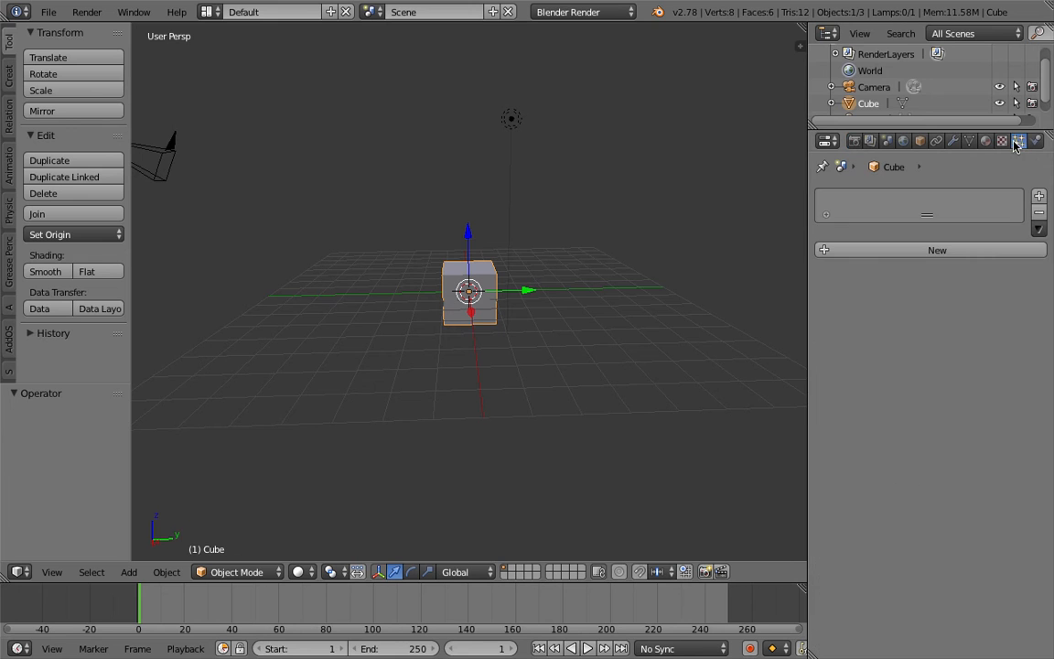
Add a particle system to the default cube and examine its physics types and render settings.
{"action": "left_click", "coordinate": [938, 250]}
{"action": "scroll", "coordinate": [952, 366], "scroll_direction": "down", "scroll_amount": 10}
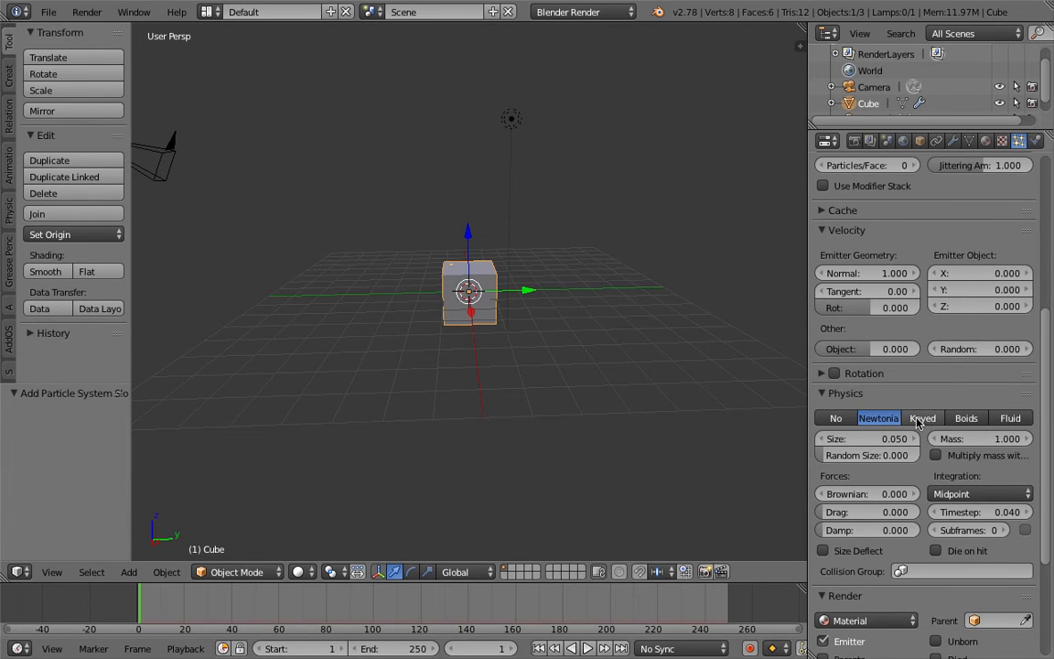
{"action": "scroll", "coordinate": [1039, 428], "scroll_direction": "down", "scroll_amount": 1}
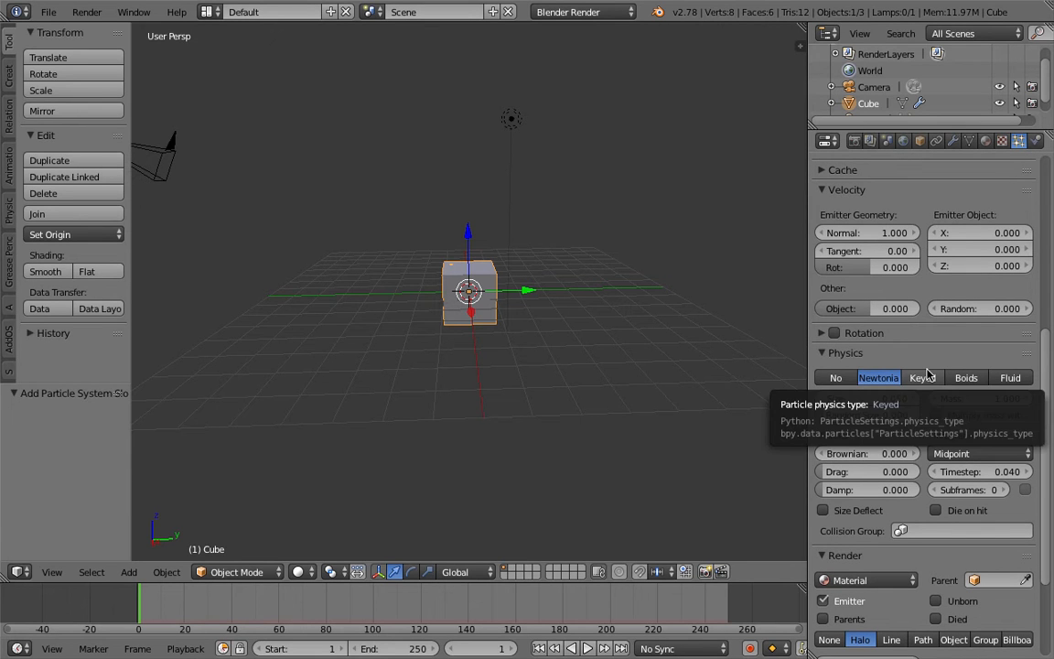
{"action": "middle_click_drag", "start_coordinate": [397, 310], "coordinate": [492, 277]}
{"action": "scroll", "coordinate": [848, 346], "scroll_direction": "up", "scroll_amount": 2}
{"action": "scroll", "coordinate": [939, 433], "scroll_direction": "down", "scroll_amount": 4}
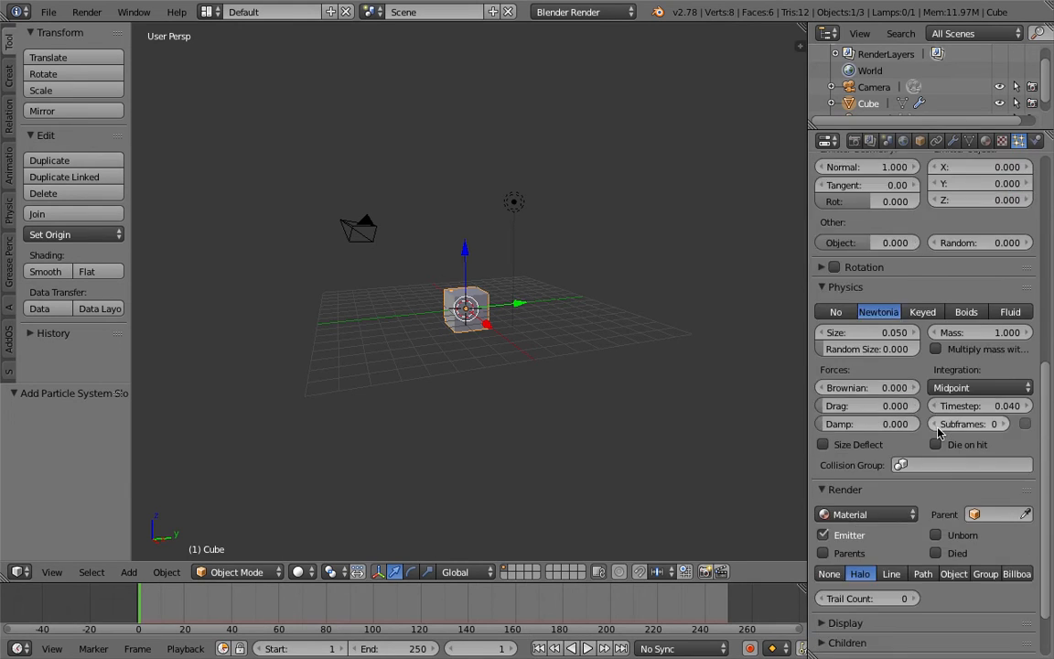
{"action": "scroll", "coordinate": [939, 433], "scroll_direction": "down", "scroll_amount": 4}
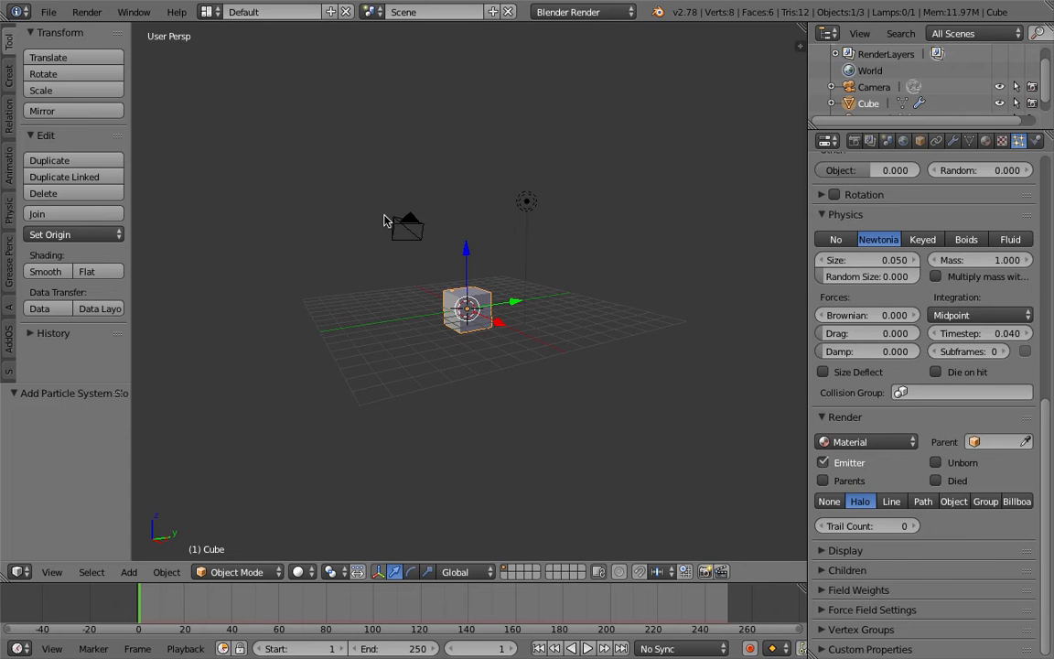
Move the camera and the lamp to layer 2.
{"action": "right_click", "coordinate": [407, 226]}
{"action": "right_click", "coordinate": [515, 203], "text": "shift"}
{"action": "key", "text": "m"}
{"action": "key", "text": "2"}
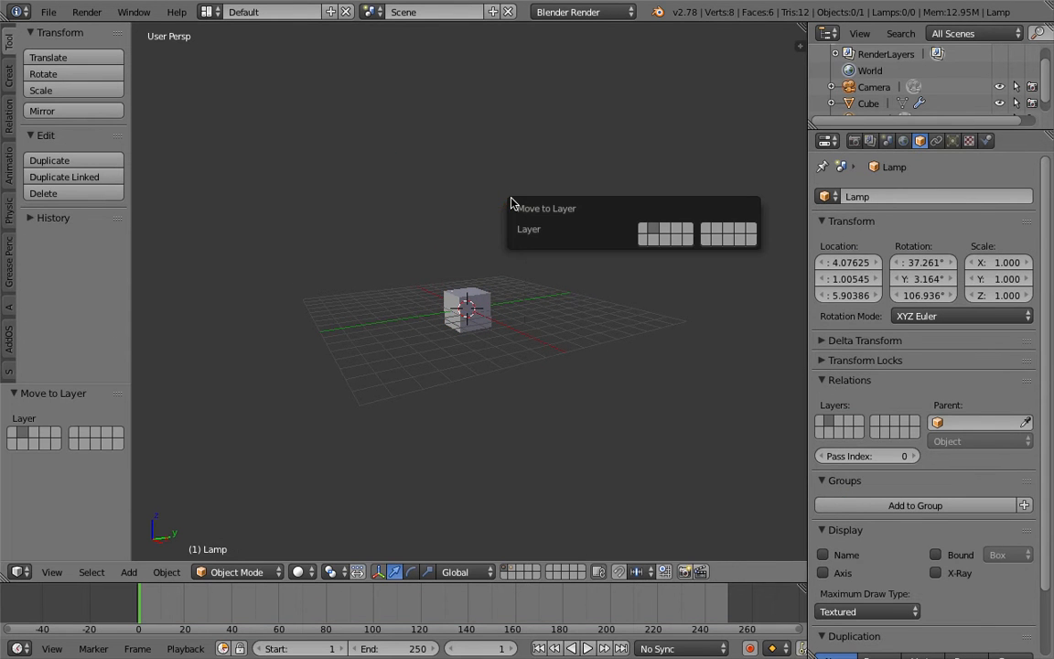
Delete the default cube from the scene.
{"action": "right_click", "coordinate": [468, 307]}
{"action": "scroll", "coordinate": [518, 300], "scroll_direction": "up", "scroll_amount": 2}
{"action": "key", "text": "x"}
{"action": "left_click", "coordinate": [418, 236]}
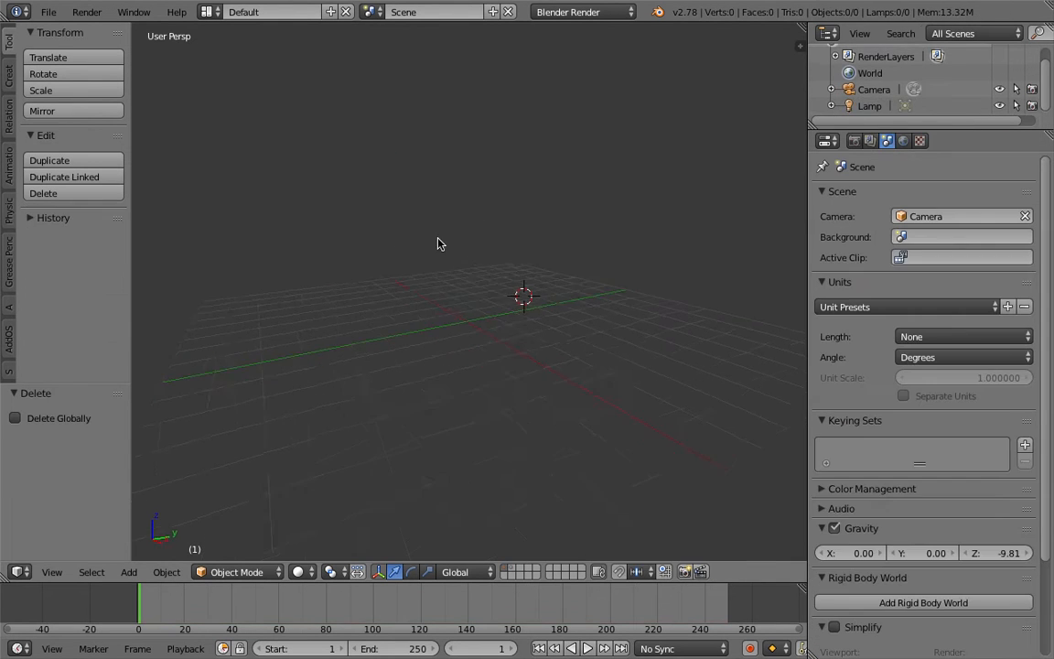
Add a torus mesh and move it about -4.35 in X, -2.01 in Y and 0.11 in Z.
{"action": "key", "text": "shift+a"}
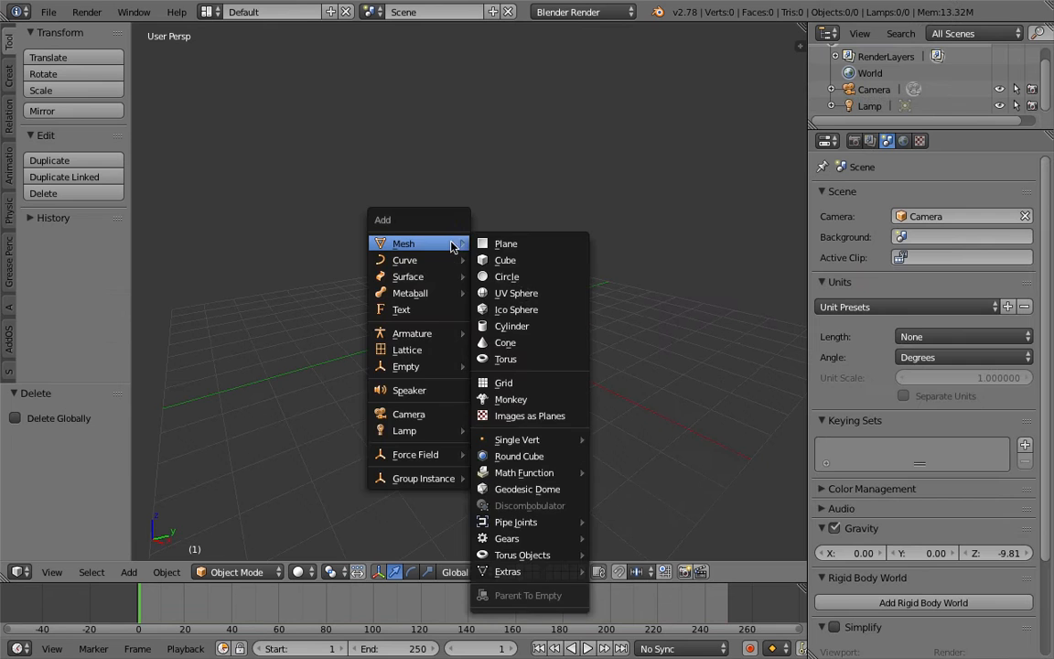
{"action": "left_click", "coordinate": [547, 356]}
{"action": "key", "text": "g"}
{"action": "left_click", "coordinate": [489, 300]}
Add a monkey mesh and move it about 3.62 in X, 0.29 in Y and -1.14 in Z, opposite the torus.
{"action": "key", "text": "shift+a"}
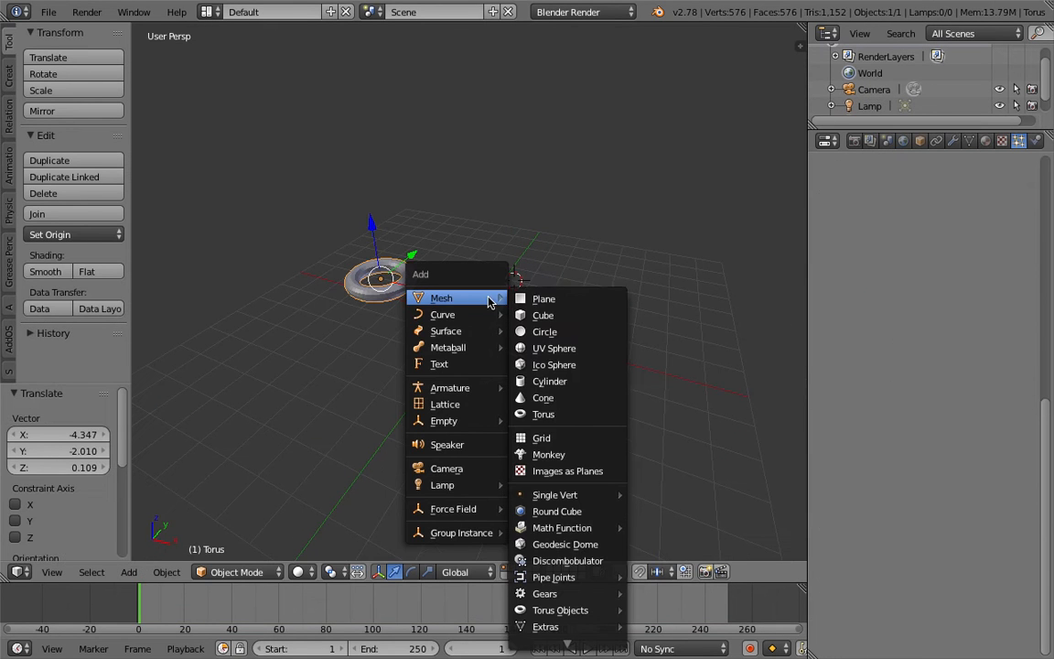
{"action": "left_click", "coordinate": [586, 454]}
{"action": "key", "text": "g"}
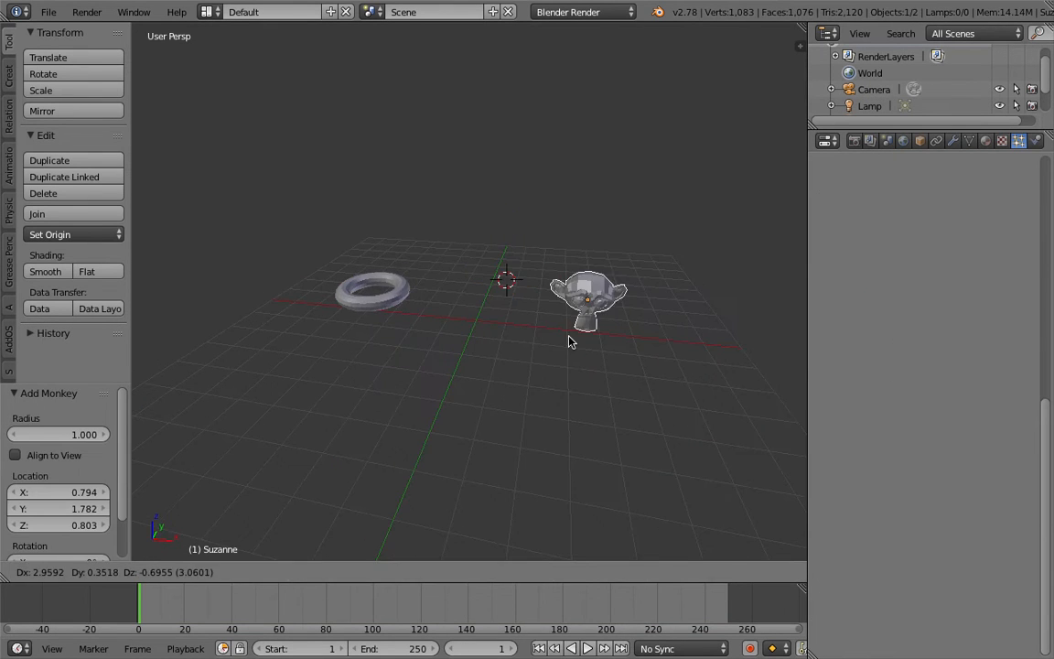
{"action": "left_click", "coordinate": [597, 354]}
Add a grid mesh above and between the torus and monkey, scaled up about 1.89 times, and save over the existing blend file.
{"action": "key", "text": "shift+a"}
{"action": "mouse_move", "coordinate": [547, 336]}
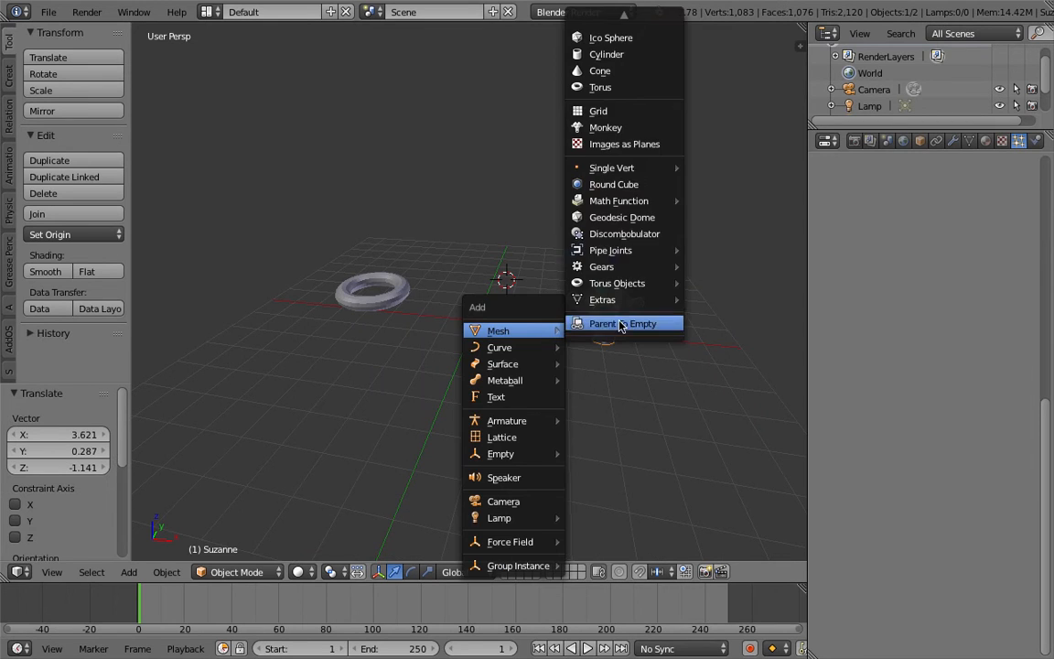
{"action": "left_click", "coordinate": [631, 110]}
{"action": "key", "text": "g"}
{"action": "left_click", "coordinate": [584, 233]}
{"action": "key", "text": "s"}
{"action": "left_click", "coordinate": [666, 294]}
{"action": "key", "text": "ctrl+s"}
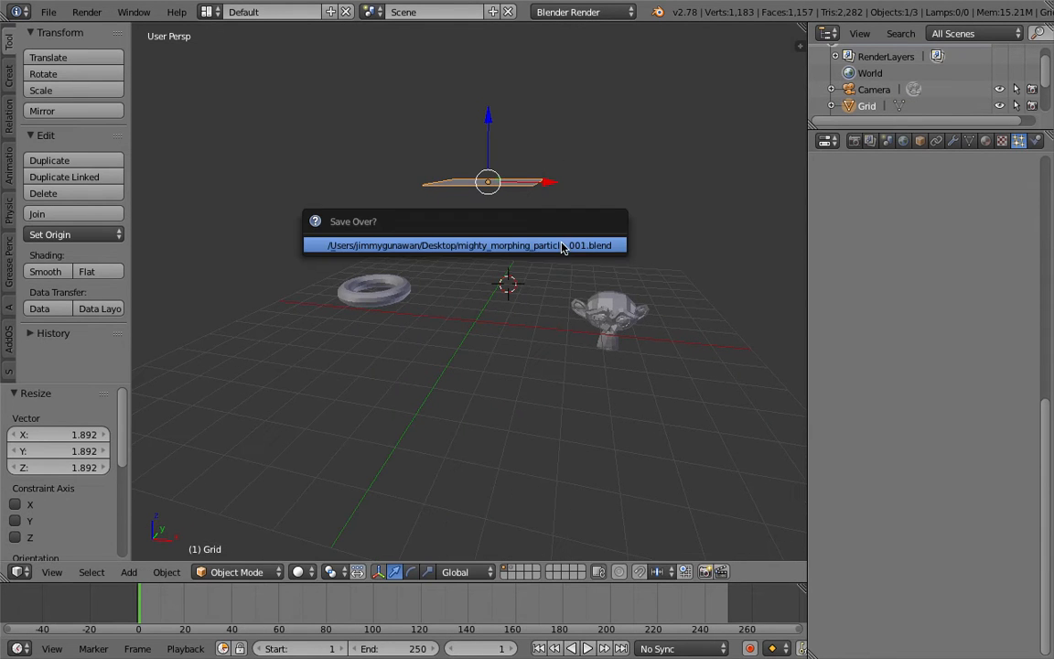
{"action": "left_click", "coordinate": [562, 244]}
Add a new particle system to the torus and set its emission end to frame 1.
{"action": "middle_click_drag", "start_coordinate": [562, 245], "coordinate": [371, 324]}
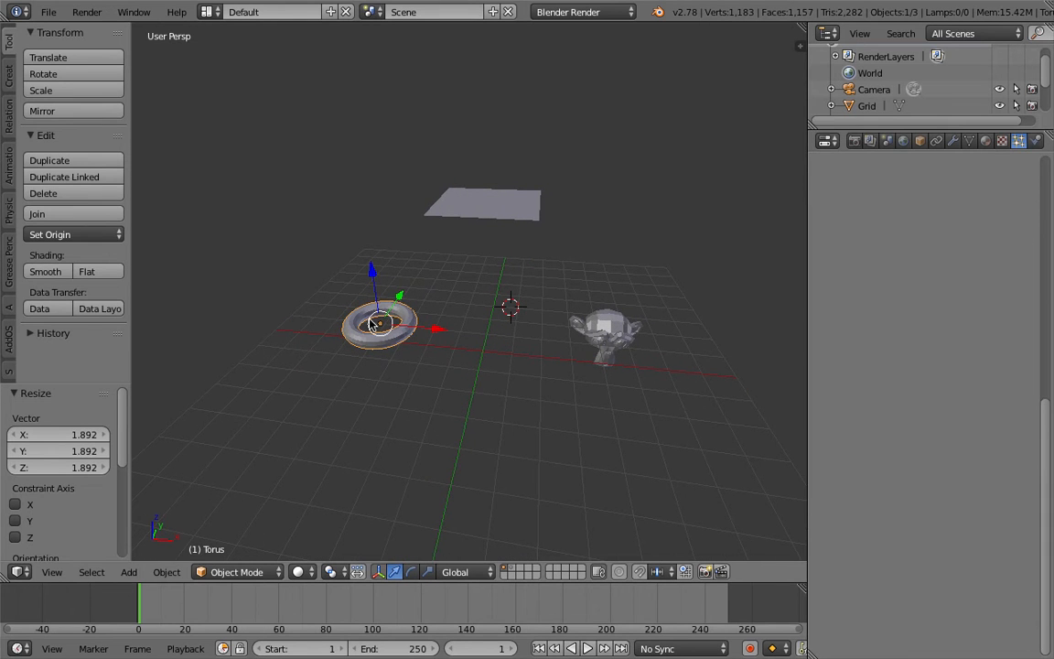
{"action": "left_click", "coordinate": [1048, 207]}
{"action": "left_click", "coordinate": [1048, 207]}
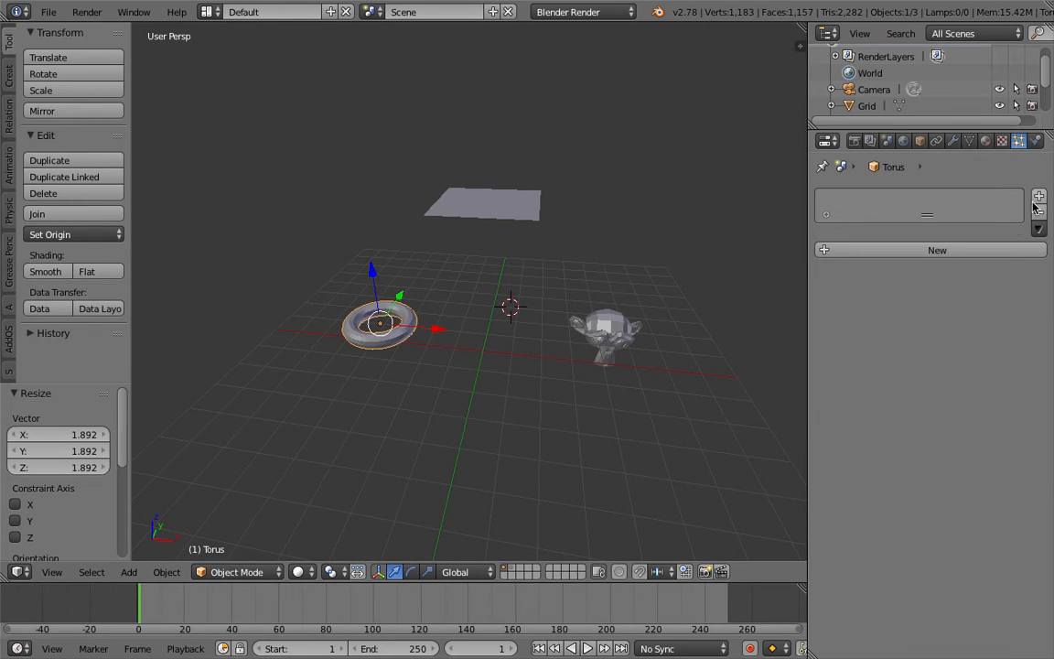
{"action": "left_click", "coordinate": [1006, 249]}
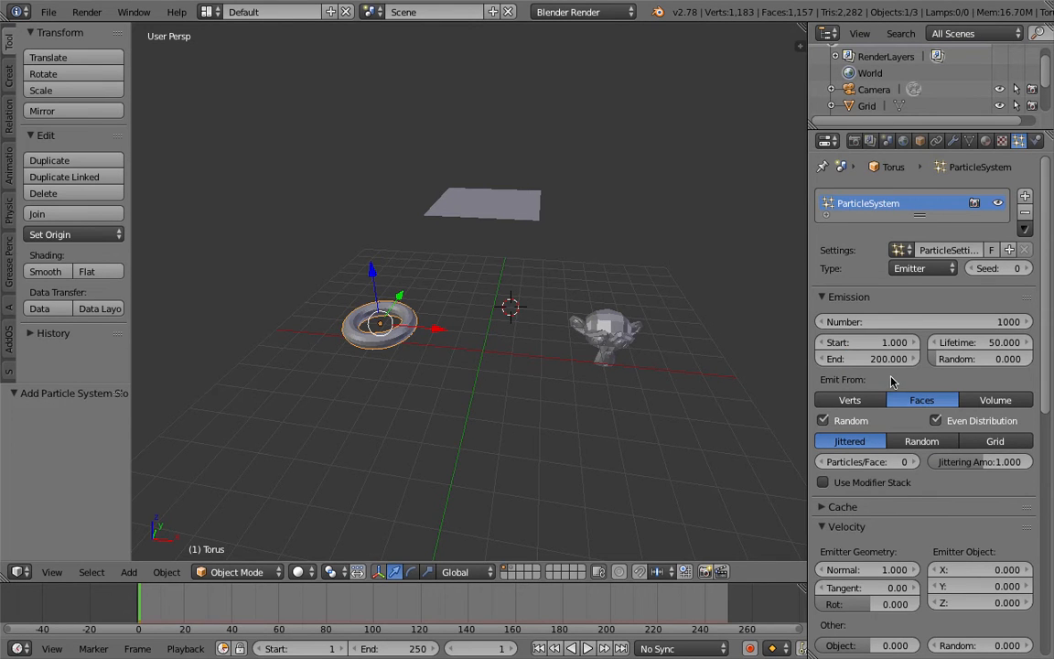
{"action": "left_click_drag", "start_coordinate": [875, 359], "coordinate": [791, 358]}
{"action": "middle_click_drag", "start_coordinate": [690, 348], "coordinate": [648, 351]}
{"action": "middle_click_drag", "start_coordinate": [570, 335], "coordinate": [533, 337]}
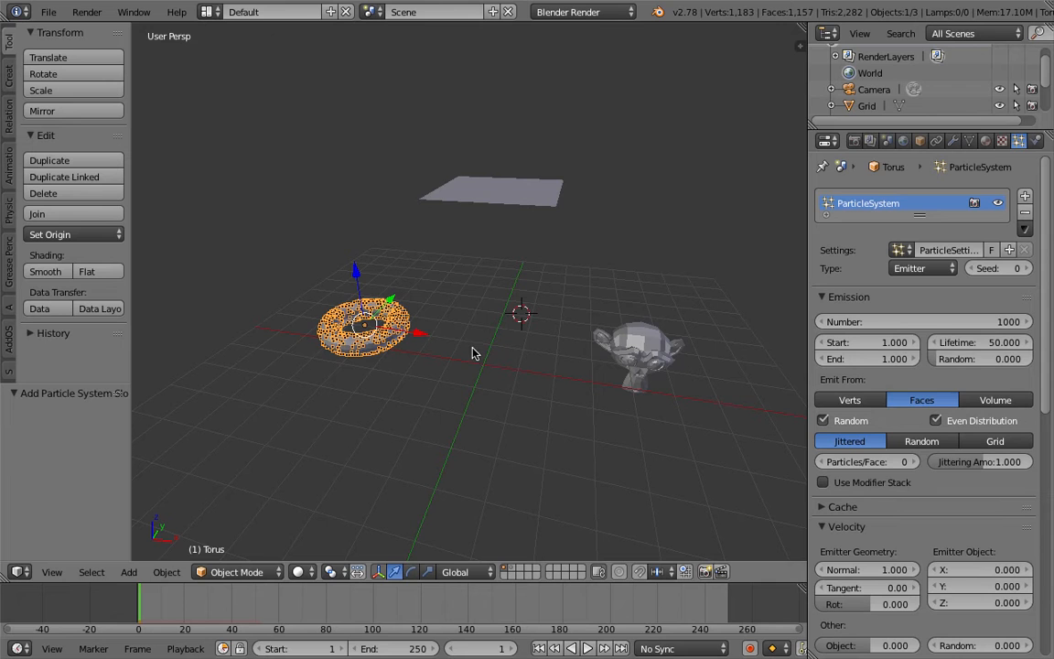
Emit the torus particles from its volume, checking them in wireframe shading, and save over the blend file.
{"action": "left_click", "coordinate": [994, 403]}
{"action": "middle_click_drag", "start_coordinate": [414, 322], "coordinate": [410, 330]}
{"action": "key", "text": "z"}
{"action": "key", "text": "z"}
{"action": "key", "text": "z"}
{"action": "middle_click_drag", "start_coordinate": [533, 321], "coordinate": [516, 313]}
{"action": "key", "text": "z"}
{"action": "key", "text": "ctrl+s"}
{"action": "left_click", "coordinate": [516, 314]}
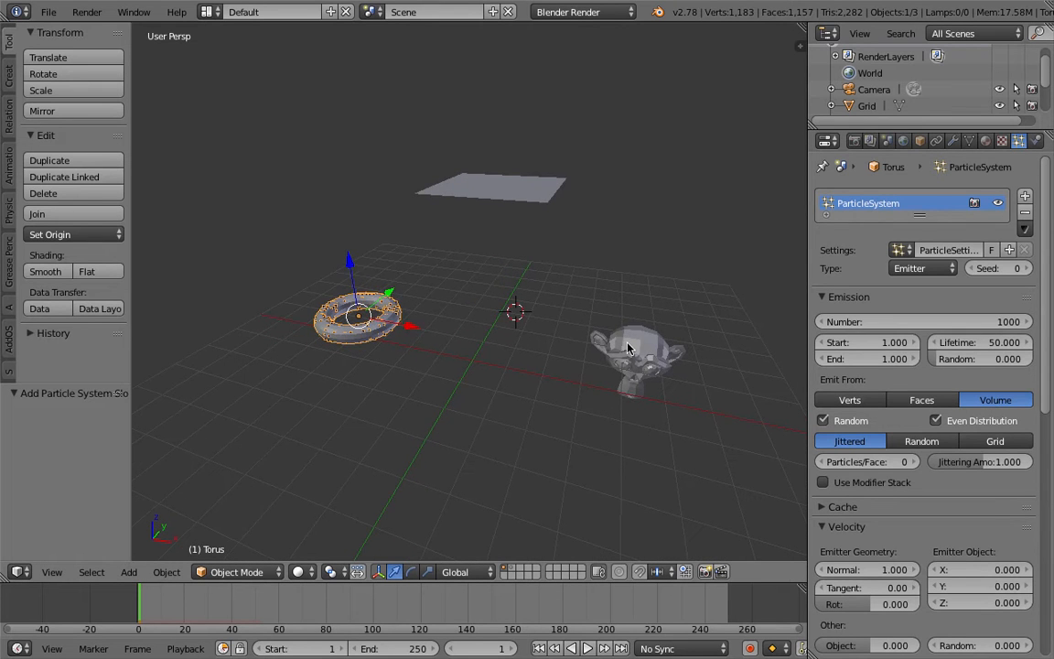
Add a new particle system to the monkey with emission start and end both at frame 1.
{"action": "right_click", "coordinate": [627, 347]}
{"action": "middle_click_drag", "start_coordinate": [628, 348], "coordinate": [640, 334]}
{"action": "left_click", "coordinate": [946, 254]}
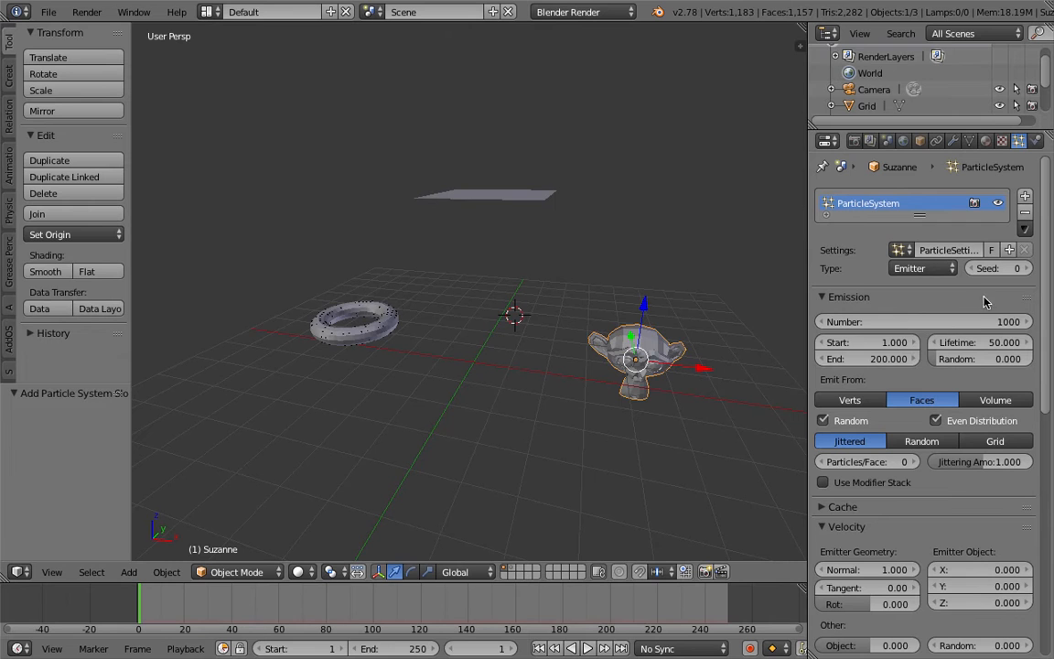
{"action": "middle_click_drag", "start_coordinate": [585, 254], "coordinate": [624, 270]}
{"action": "left_click", "coordinate": [624, 270]}
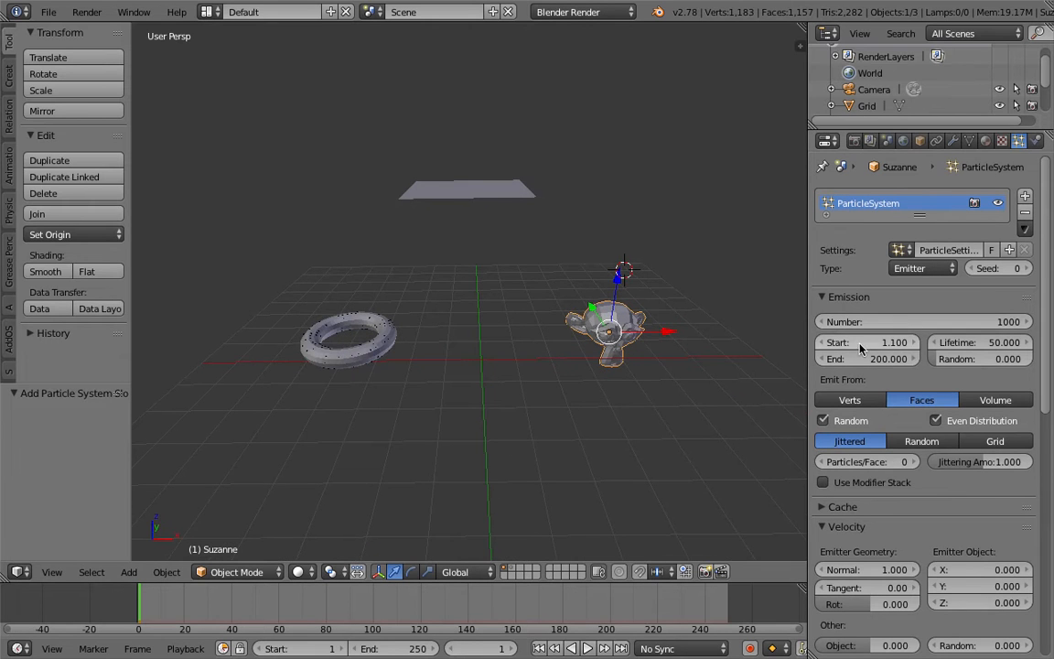
{"action": "key", "text": "Return"}
{"action": "middle_click_drag", "start_coordinate": [729, 322], "coordinate": [664, 324]}
Emit the monkey's particles from its volume and save over the blend file.
{"action": "left_click", "coordinate": [978, 404]}
{"action": "key", "text": "ctrl+s"}
{"action": "left_click", "coordinate": [666, 322]}
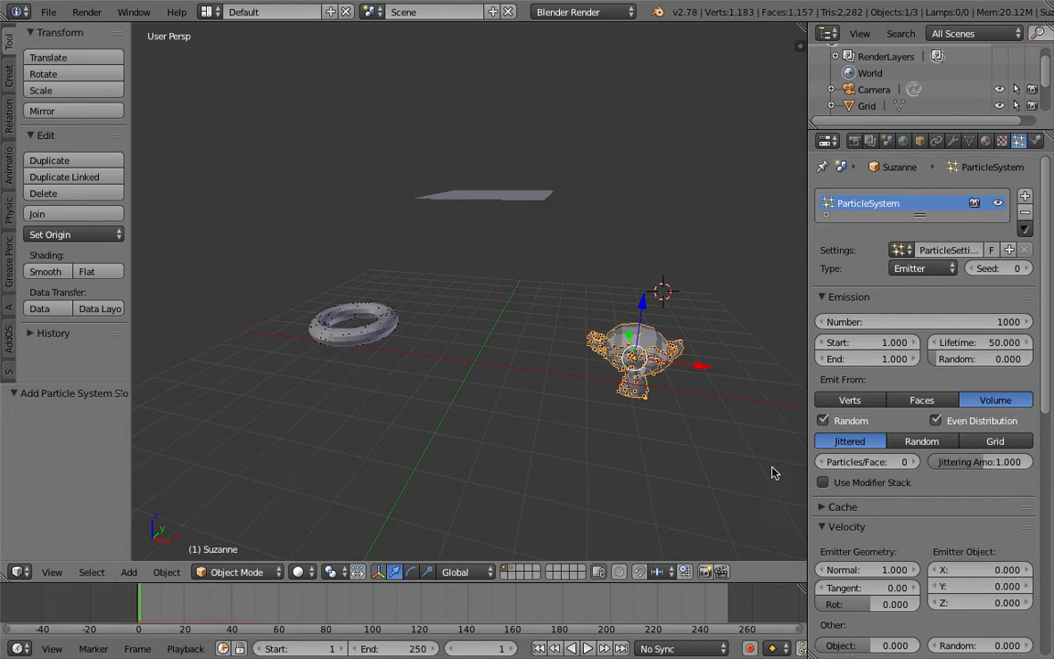
Set the particle physics type to No for both the monkey and the torus.
{"action": "scroll", "coordinate": [886, 499], "scroll_direction": "down", "scroll_amount": 4}
{"action": "scroll", "coordinate": [877, 468], "scroll_direction": "down", "scroll_amount": 4}
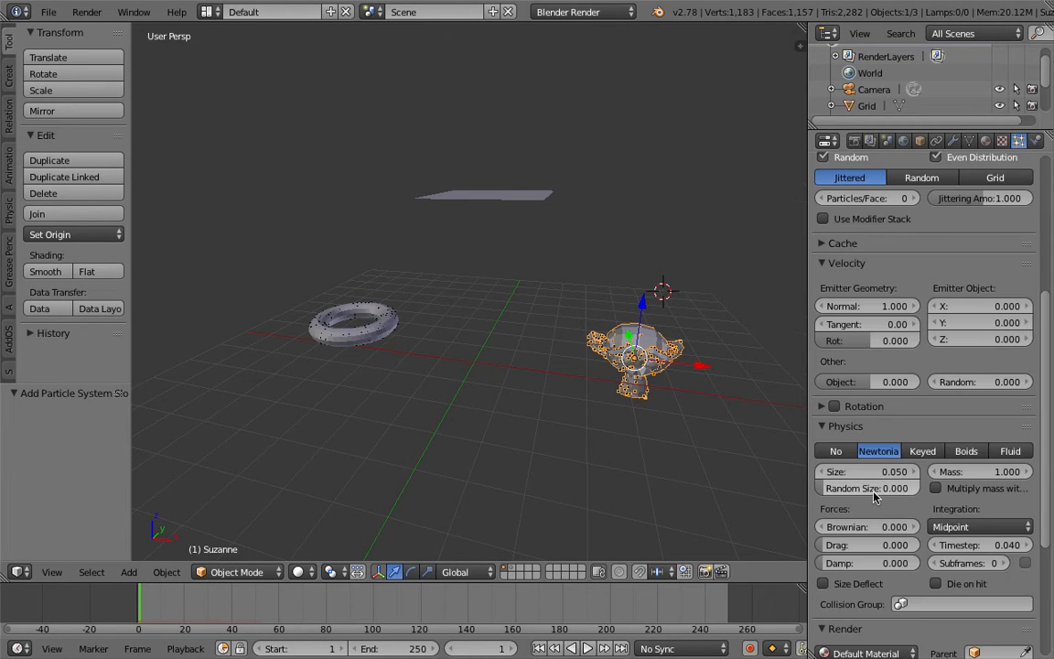
{"action": "left_click", "coordinate": [836, 451]}
{"action": "right_click", "coordinate": [389, 331]}
{"action": "left_click", "coordinate": [836, 452]}
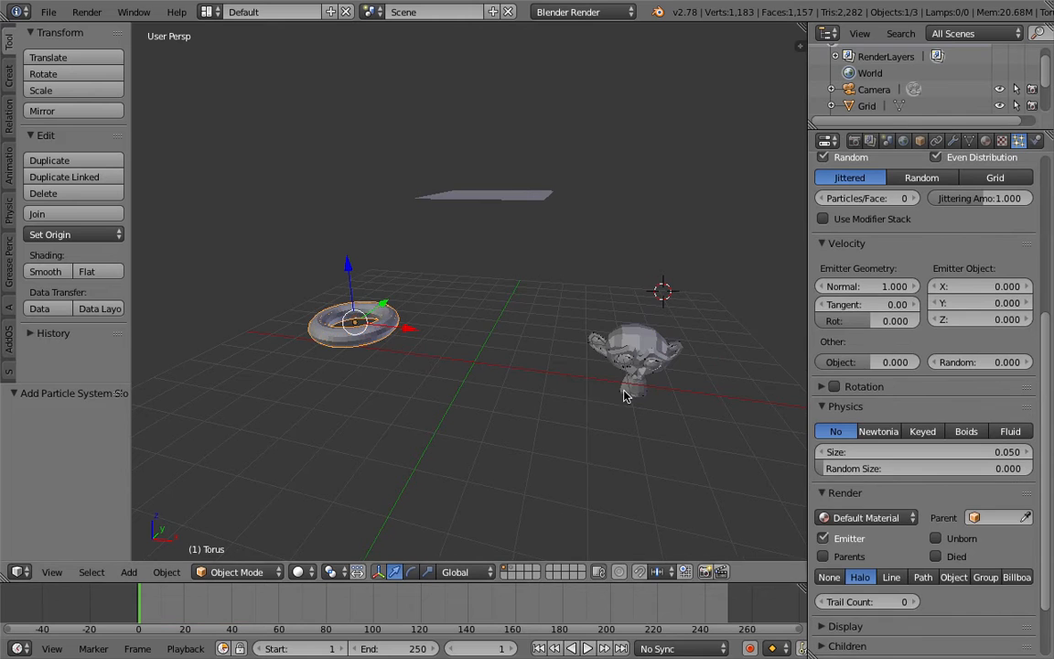
Add a new particle system to the grid and set its emission end to frame 1.
{"action": "right_click", "coordinate": [542, 220]}
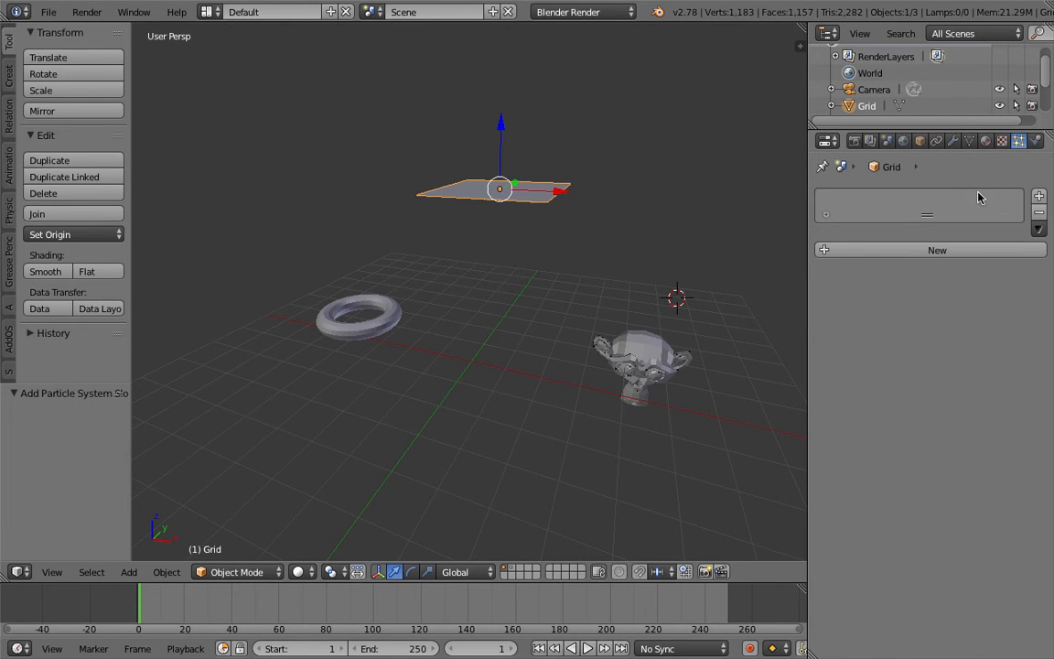
{"action": "left_click", "coordinate": [991, 250]}
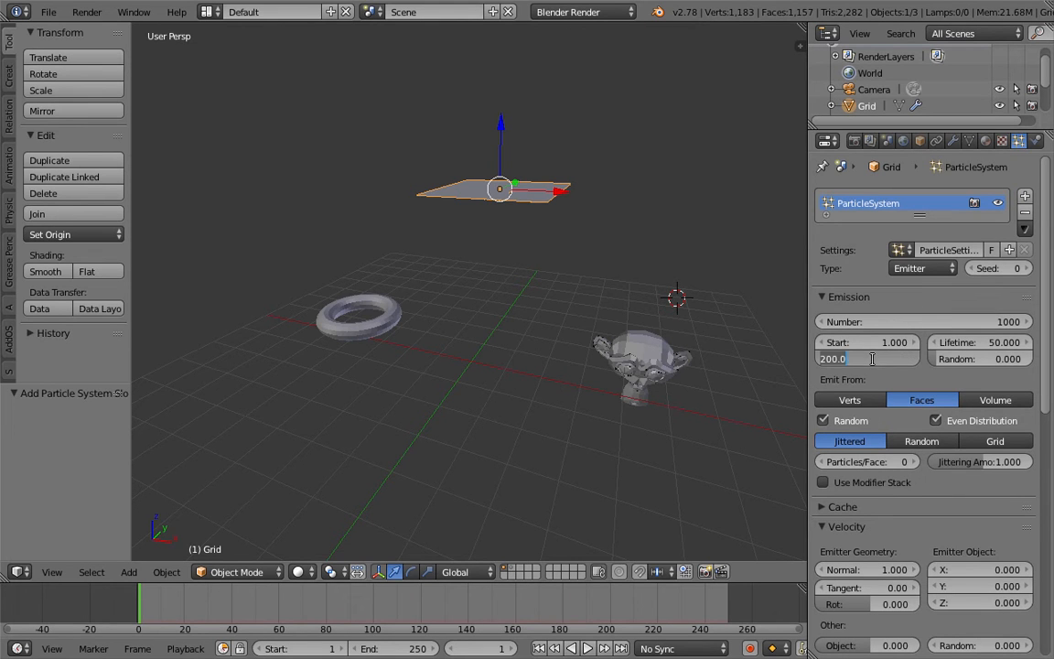
{"action": "key", "text": "Return"}
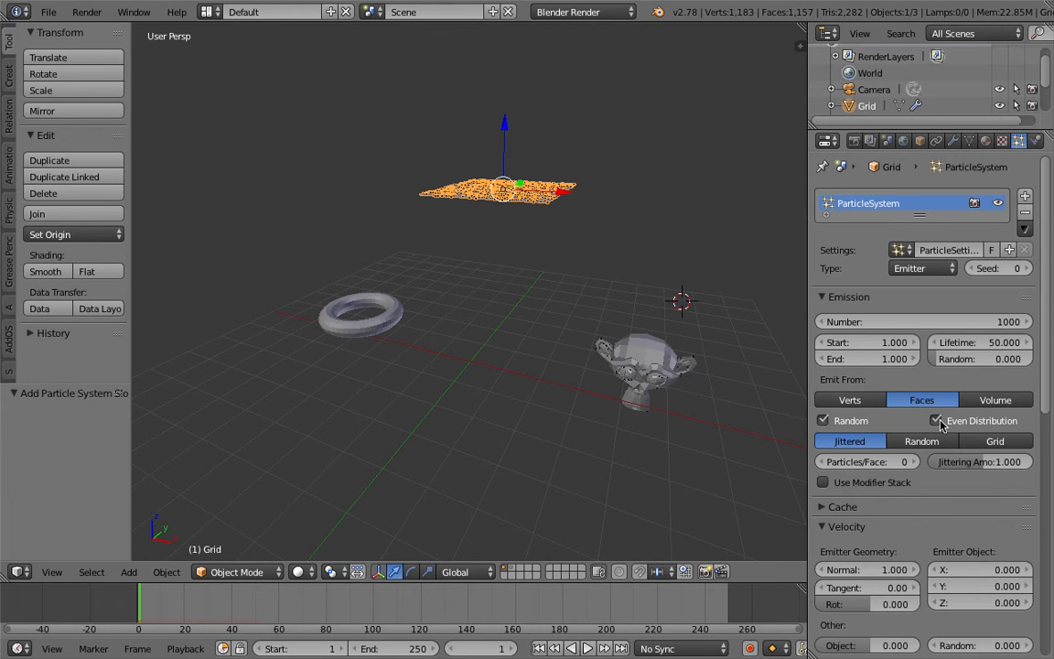
Distribute the grid's emitted particles with the Random option and save over the blend file.
{"action": "left_click", "coordinate": [908, 444]}
{"action": "middle_click_drag", "start_coordinate": [722, 367], "coordinate": [683, 354]}
{"action": "key", "text": "ctrl+s"}
{"action": "key", "text": "Return"}
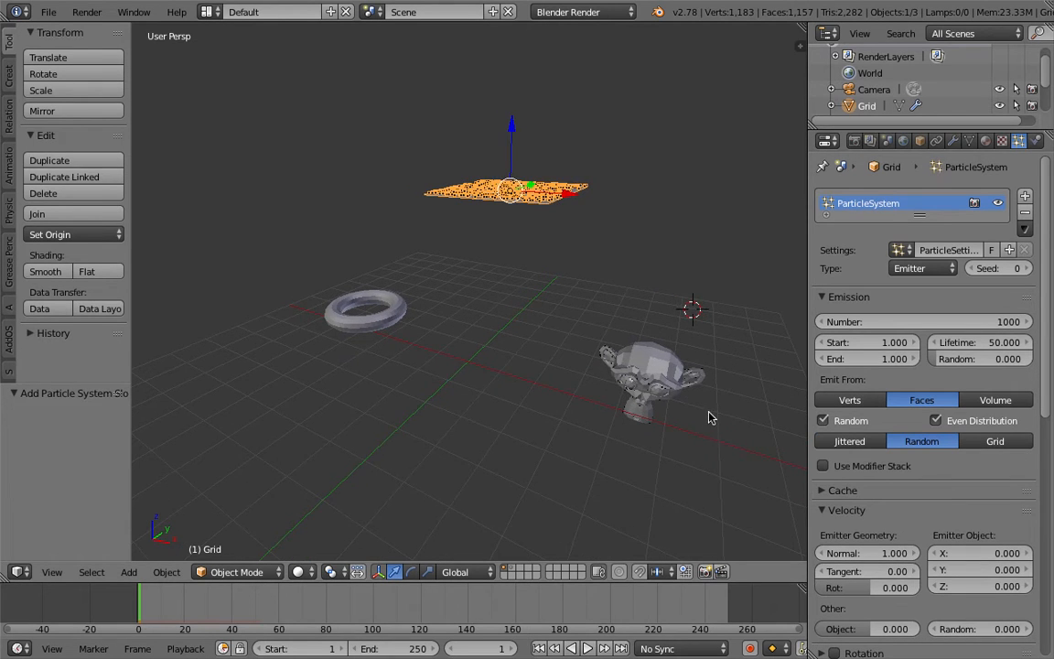
Set the grid's particle physics type to Keyed and save over the blend file.
{"action": "middle_click_drag", "start_coordinate": [694, 408], "coordinate": [716, 400]}
{"action": "middle_click_drag", "start_coordinate": [606, 292], "coordinate": [567, 228]}
{"action": "middle_click_drag", "start_coordinate": [517, 183], "coordinate": [545, 186]}
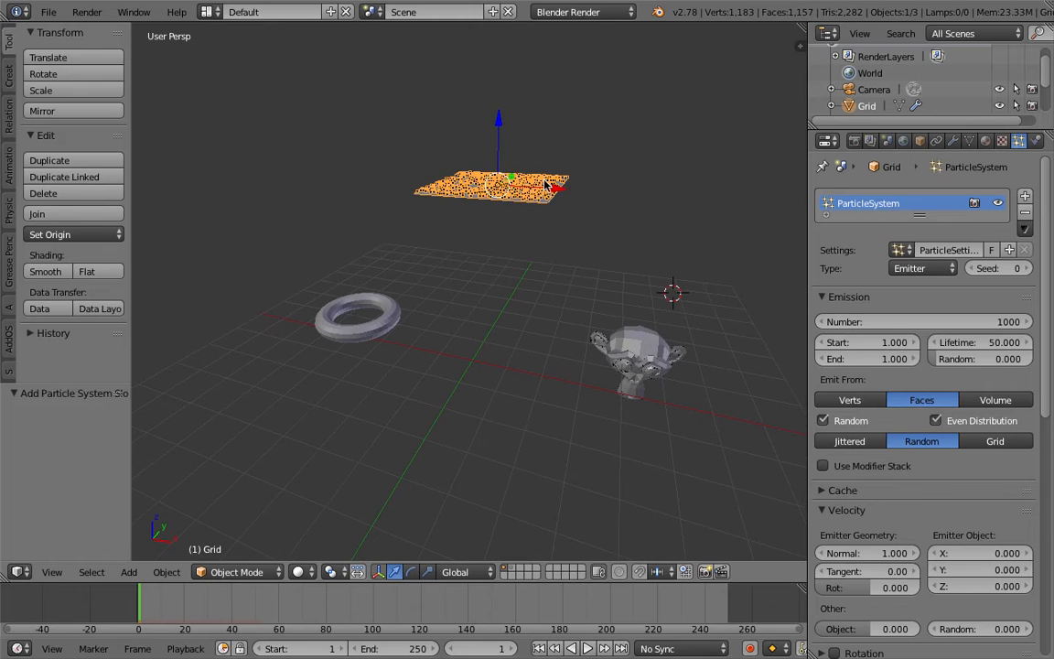
{"action": "scroll", "coordinate": [1013, 446], "scroll_direction": "down", "scroll_amount": 10}
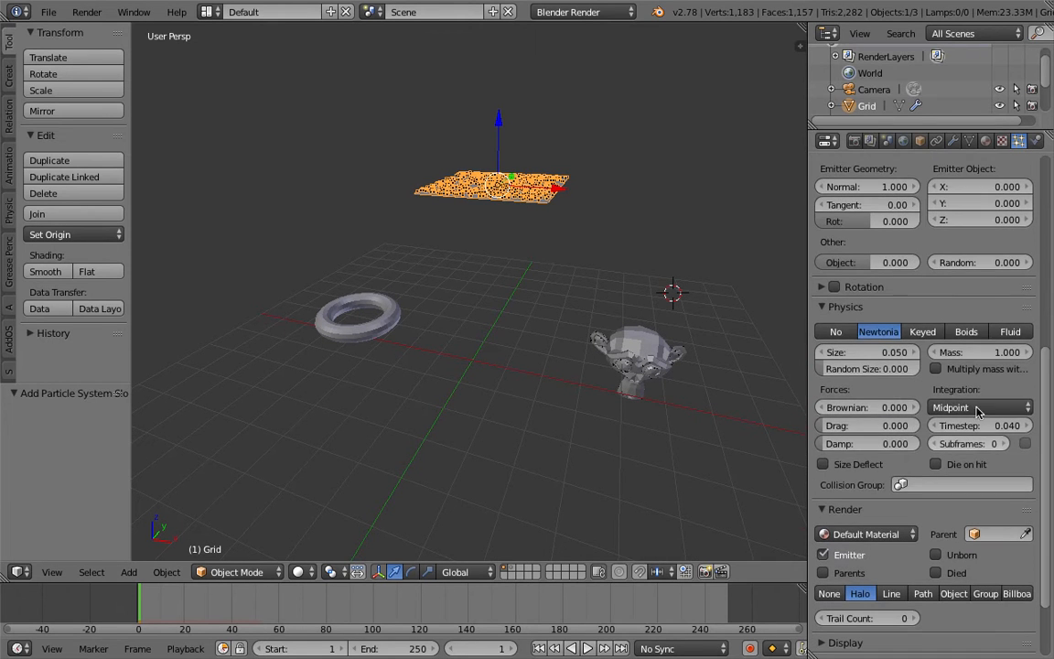
{"action": "left_click", "coordinate": [932, 337]}
{"action": "middle_click_drag", "start_coordinate": [647, 292], "coordinate": [624, 287]}
{"action": "key", "text": "ctrl+s"}
{"action": "left_click", "coordinate": [624, 287]}
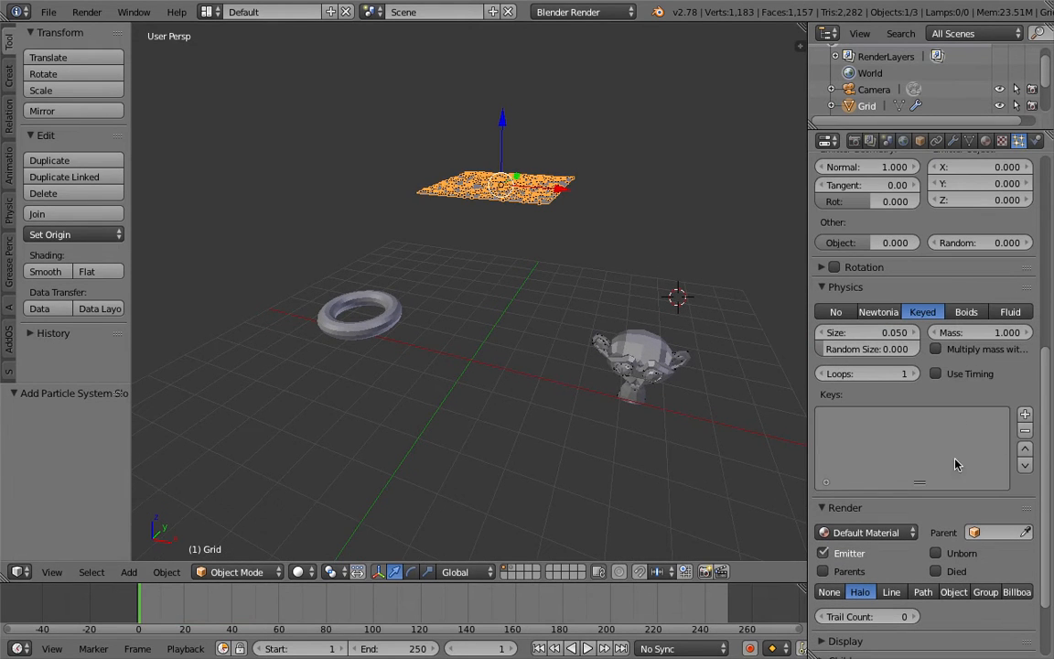
Add a key to the grid's keyed physics and assign the Torus as its target object.
{"action": "middle_click_drag", "start_coordinate": [412, 310], "coordinate": [383, 305]}
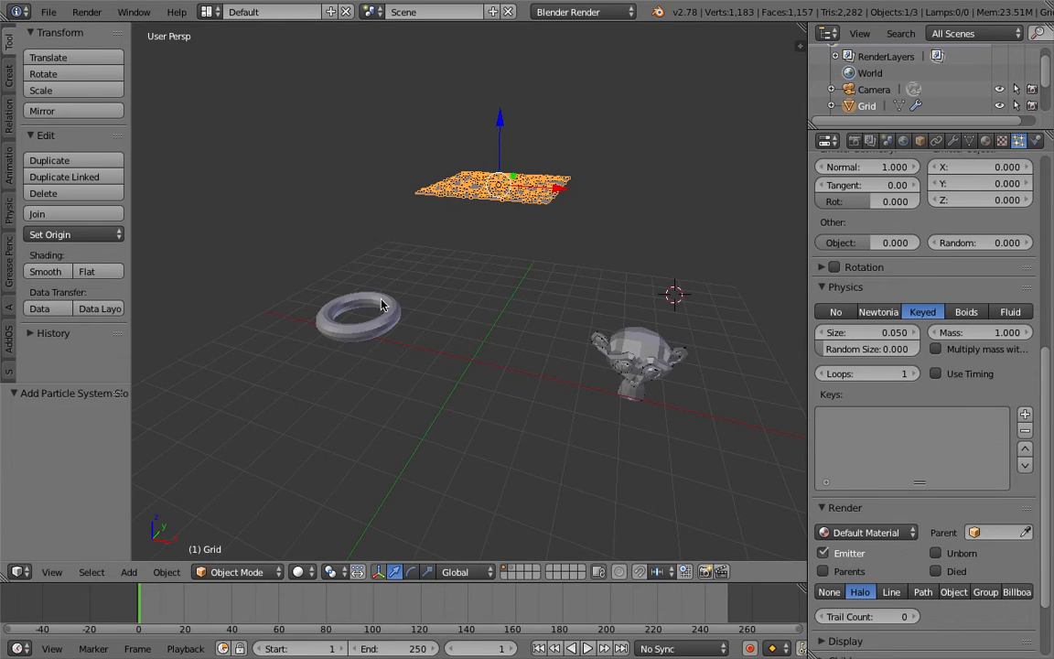
{"action": "middle_click_drag", "start_coordinate": [638, 366], "coordinate": [629, 362]}
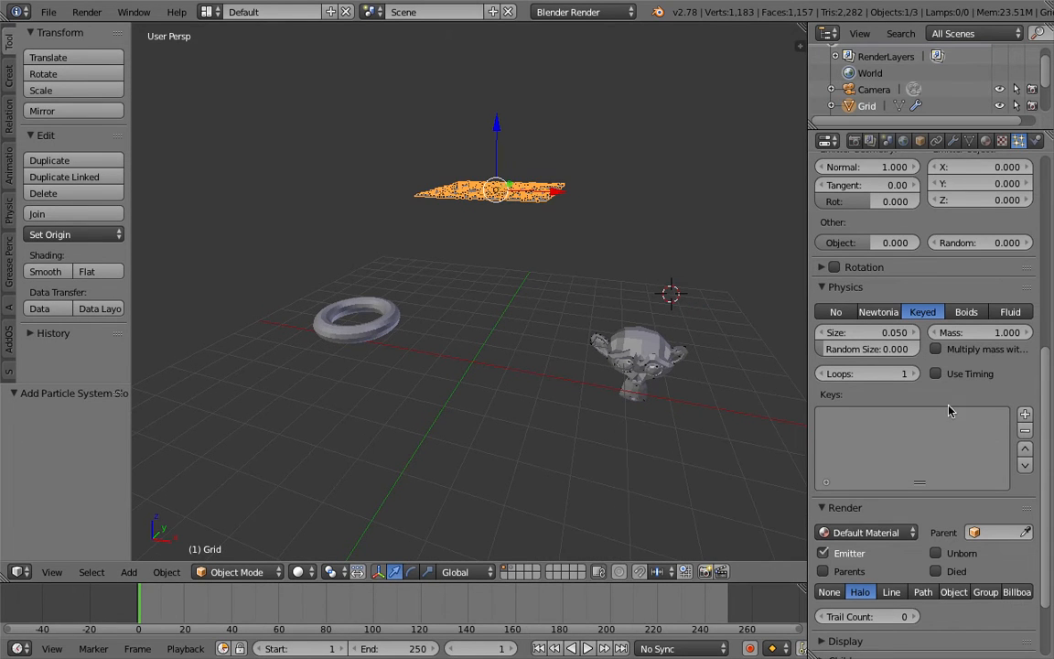
{"action": "left_click", "coordinate": [1024, 415]}
{"action": "left_click", "coordinate": [879, 504]}
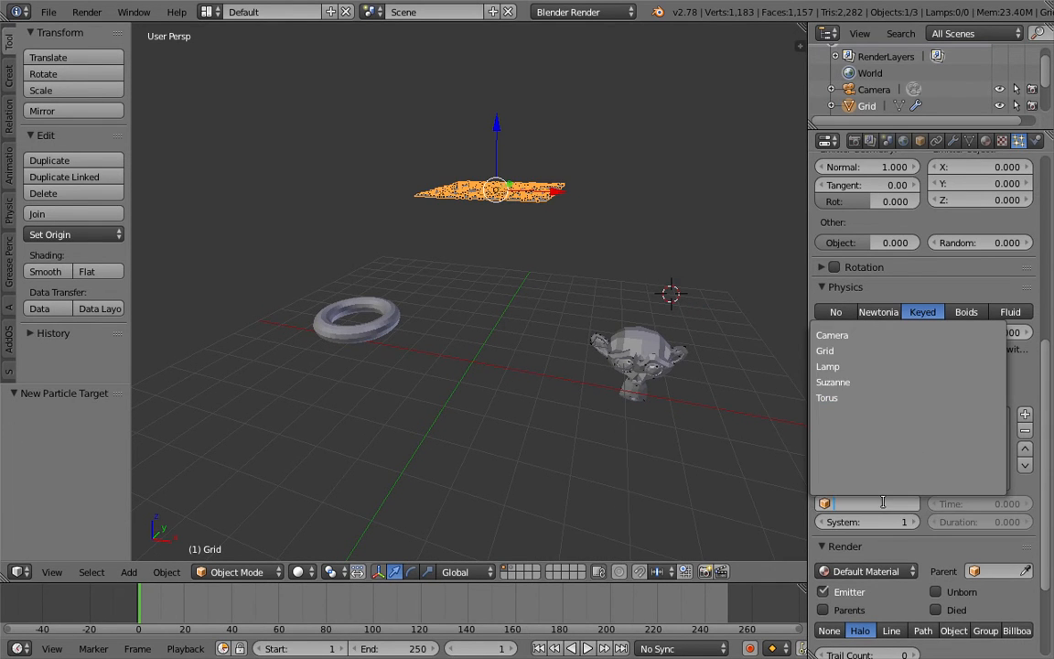
{"action": "left_click", "coordinate": [858, 400]}
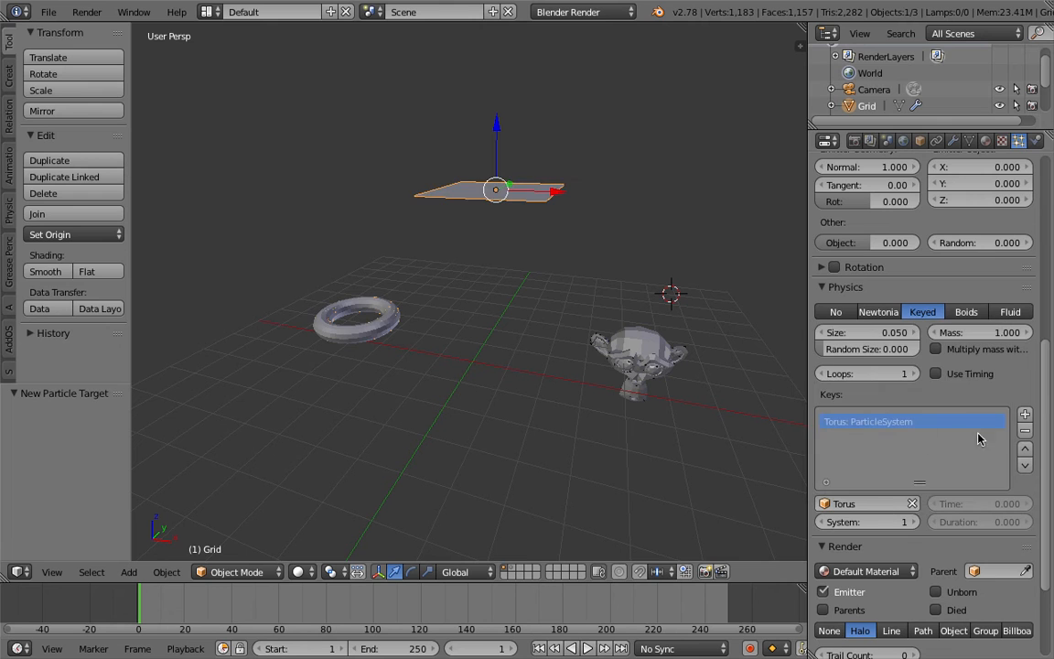
Assign Suzanne as the target object of the grid's second physics key and play the animation.
{"action": "left_click", "coordinate": [856, 502]}
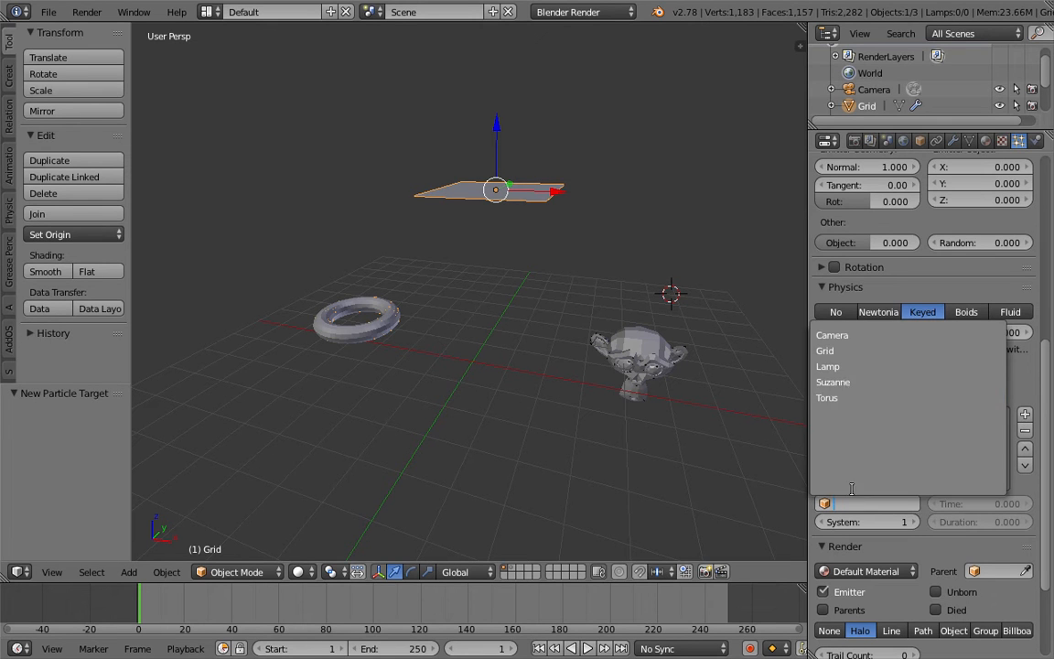
{"action": "left_click", "coordinate": [845, 389]}
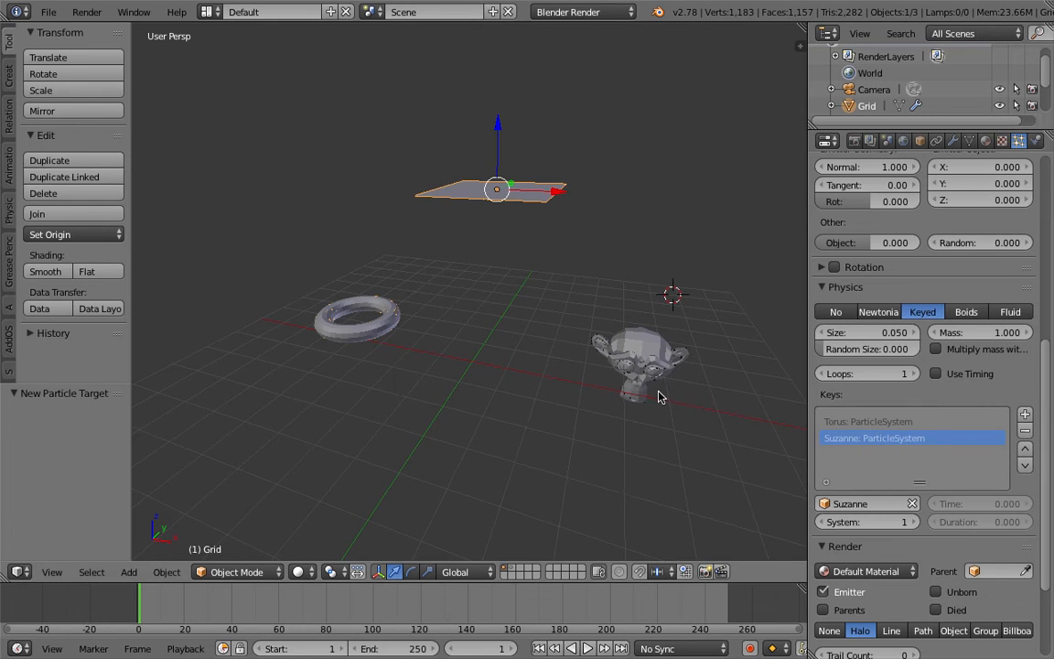
{"action": "left_click", "coordinate": [595, 648]}
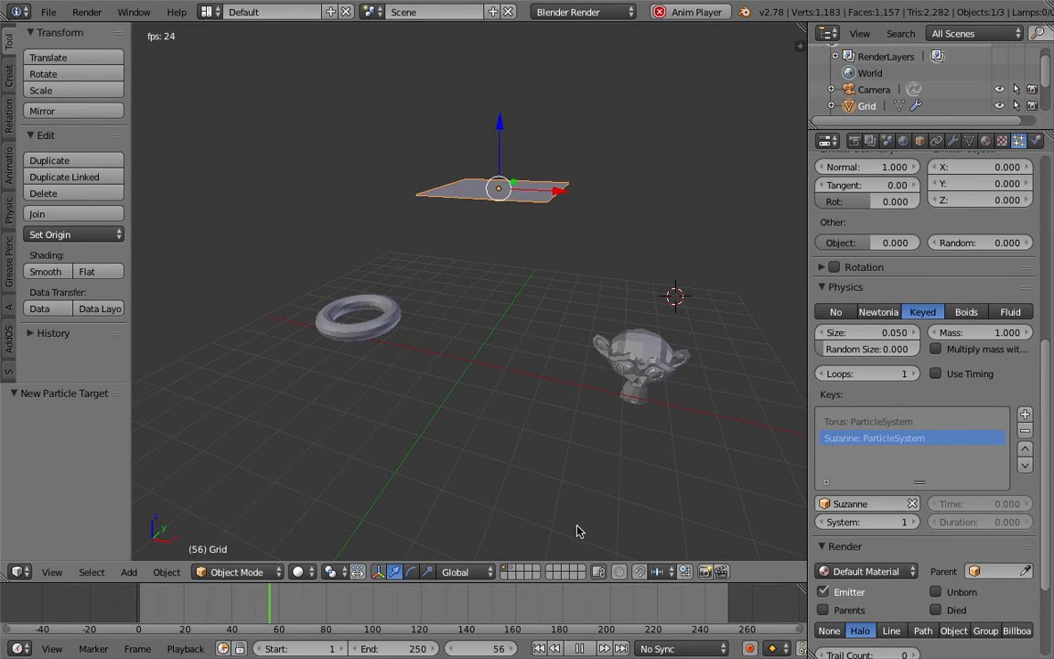
Switch the viewport to wireframe shading and restart the animation from the first frame.
{"action": "middle_click_drag", "start_coordinate": [564, 547], "coordinate": [570, 527]}
{"action": "key", "text": "z"}
{"action": "left_click", "coordinate": [540, 648]}
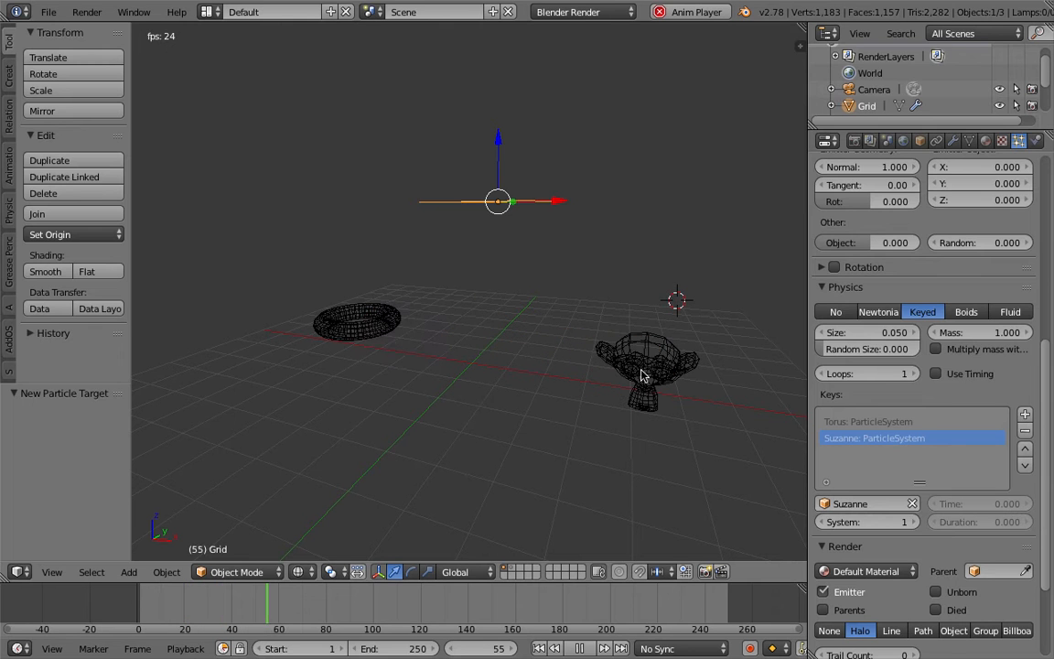
{"action": "middle_click_drag", "start_coordinate": [520, 213], "coordinate": [500, 209]}
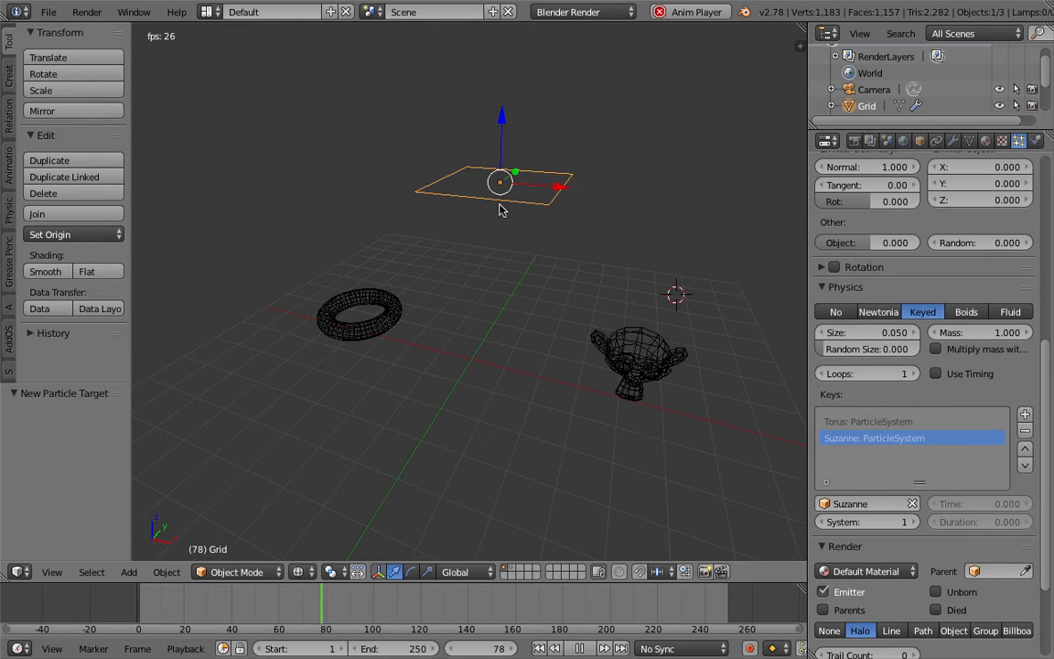
Select the monkey to check its particle physics settings, stop the playback and save over the blend file.
{"action": "right_click", "coordinate": [407, 315]}
{"action": "right_click", "coordinate": [615, 348]}
{"action": "middle_click_drag", "start_coordinate": [599, 370], "coordinate": [615, 358]}
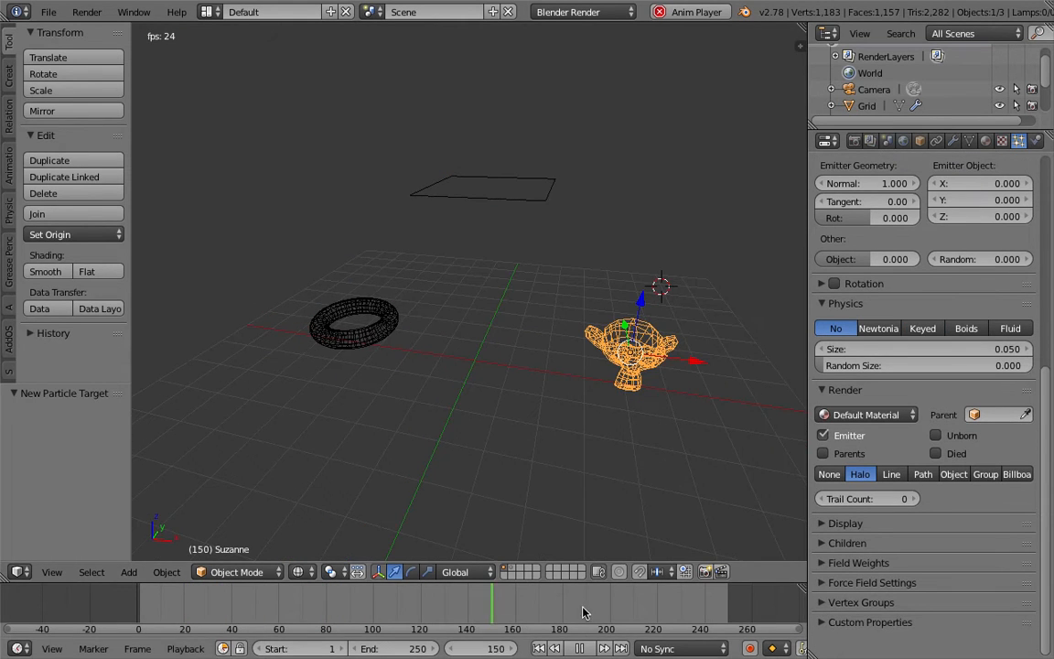
{"action": "left_click", "coordinate": [577, 644]}
{"action": "middle_click_drag", "start_coordinate": [481, 295], "coordinate": [472, 288]}
{"action": "key", "text": "ctrl+s"}
{"action": "left_click", "coordinate": [472, 287]}
Set the lifetime of the grid's particles to 250.
{"action": "right_click", "coordinate": [493, 201]}
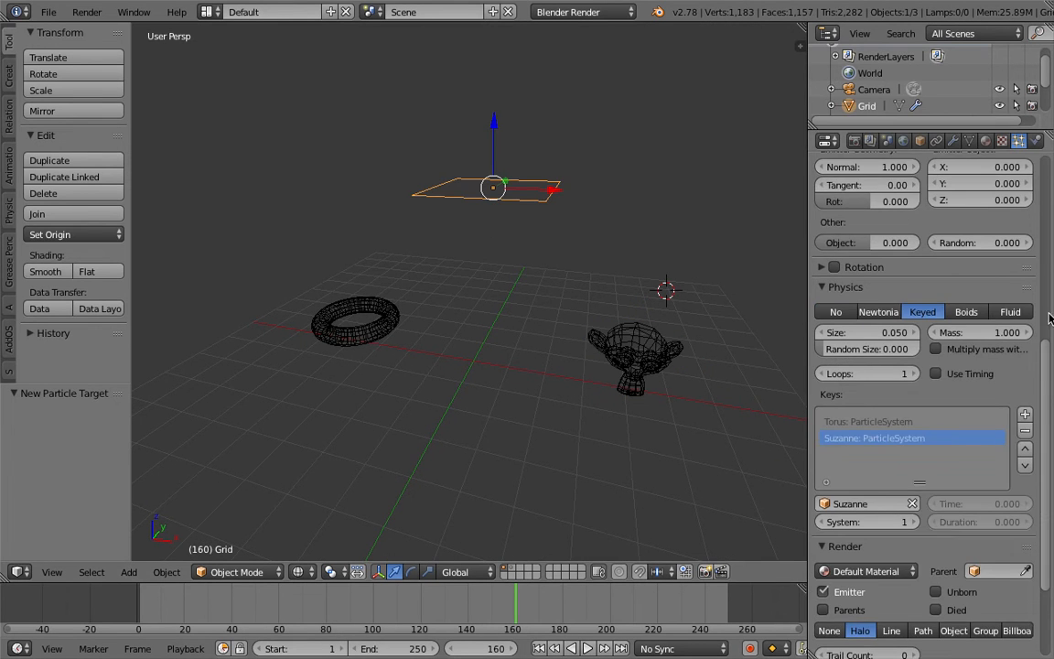
{"action": "left_click", "coordinate": [1048, 314]}
{"action": "left_click", "coordinate": [979, 343]}
{"action": "type", "text": "2500"}
{"action": "key", "text": "Return"}
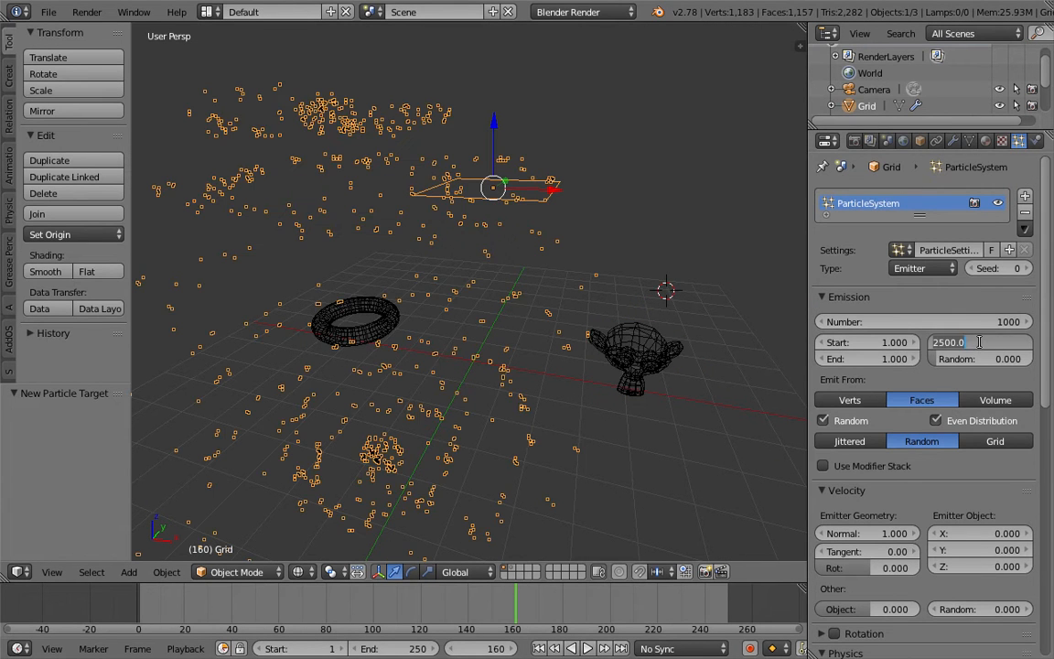
{"action": "type", "text": "250"}
{"action": "key", "text": "Return"}
Play the animation from the first frame to watch the grid's particles travel between the torus and the monkey.
{"action": "left_click", "coordinate": [540, 649]}
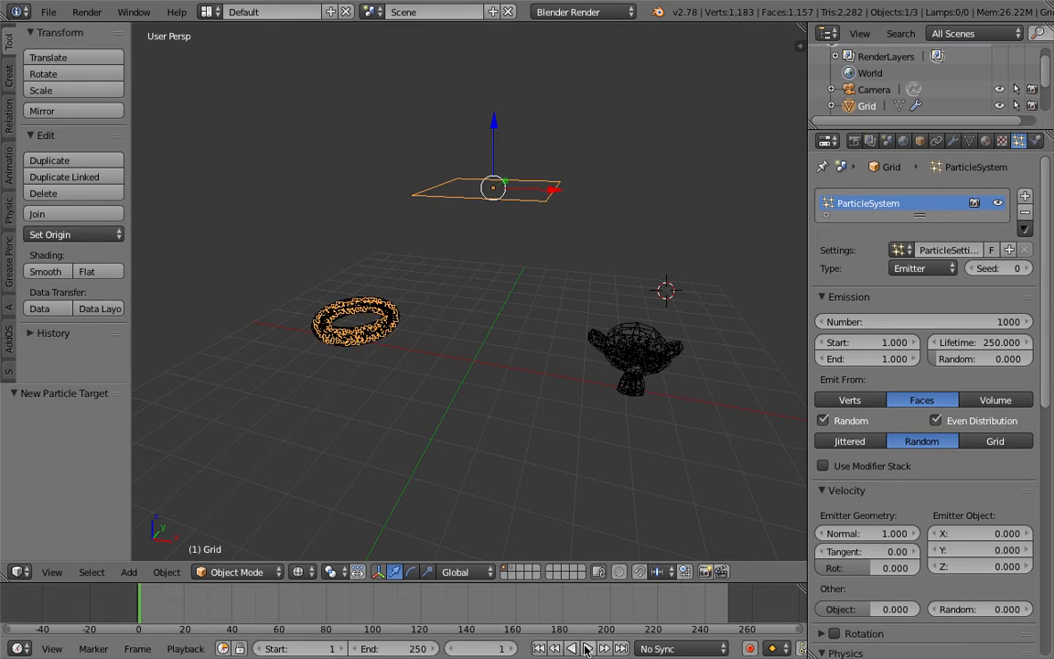
{"action": "left_click", "coordinate": [587, 649]}
{"action": "middle_click_drag", "start_coordinate": [460, 282], "coordinate": [468, 294]}
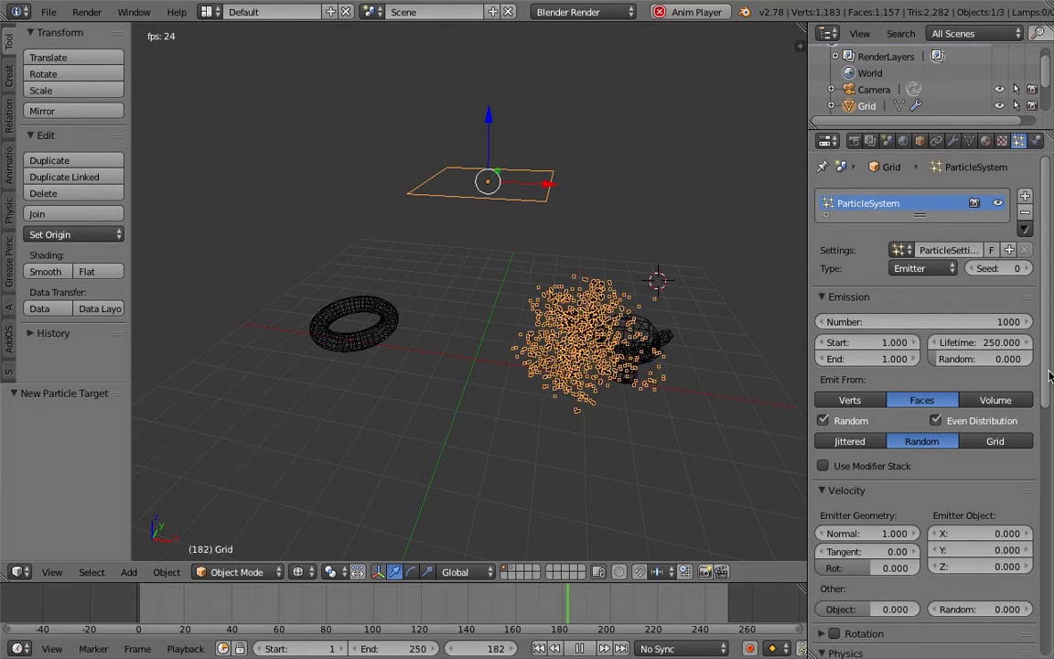
{"action": "scroll", "coordinate": [1041, 384], "scroll_direction": "down", "scroll_amount": 8}
{"action": "scroll", "coordinate": [1025, 393], "scroll_direction": "up", "scroll_amount": 4}
Add an ico sphere and move it to the empty area in front of the torus and the monkey.
{"action": "key", "text": "shift+a"}
{"action": "mouse_move", "coordinate": [452, 403]}
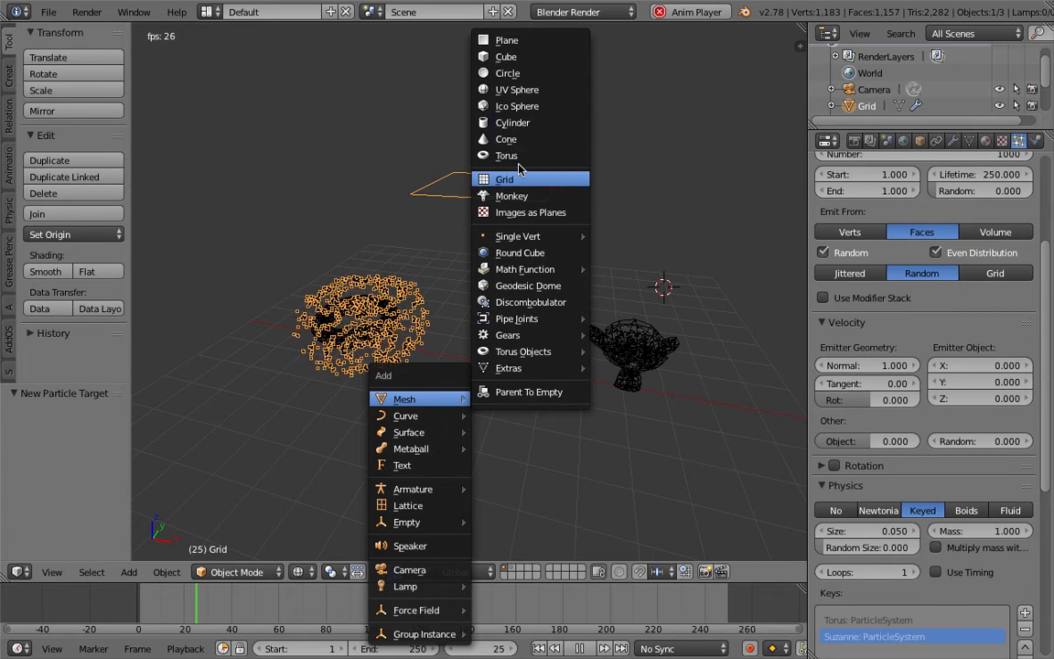
{"action": "left_click", "coordinate": [518, 108]}
{"action": "key", "text": "g"}
{"action": "left_click", "coordinate": [362, 327]}
{"action": "middle_click_drag", "start_coordinate": [546, 343], "coordinate": [551, 337]}
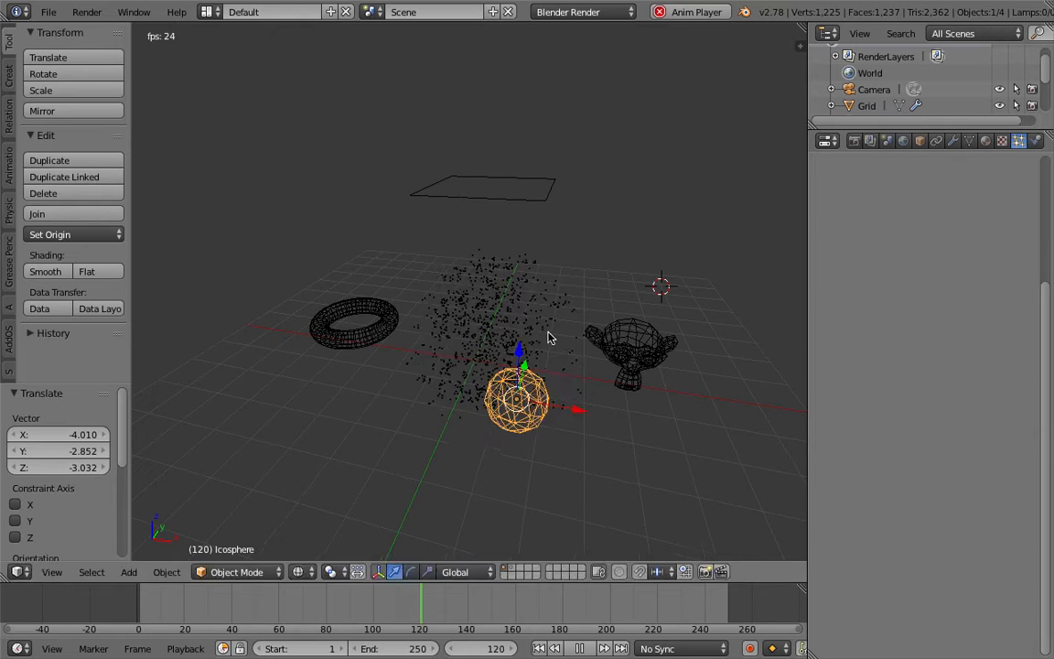
{"action": "key", "text": "g"}
{"action": "left_click", "coordinate": [508, 391]}
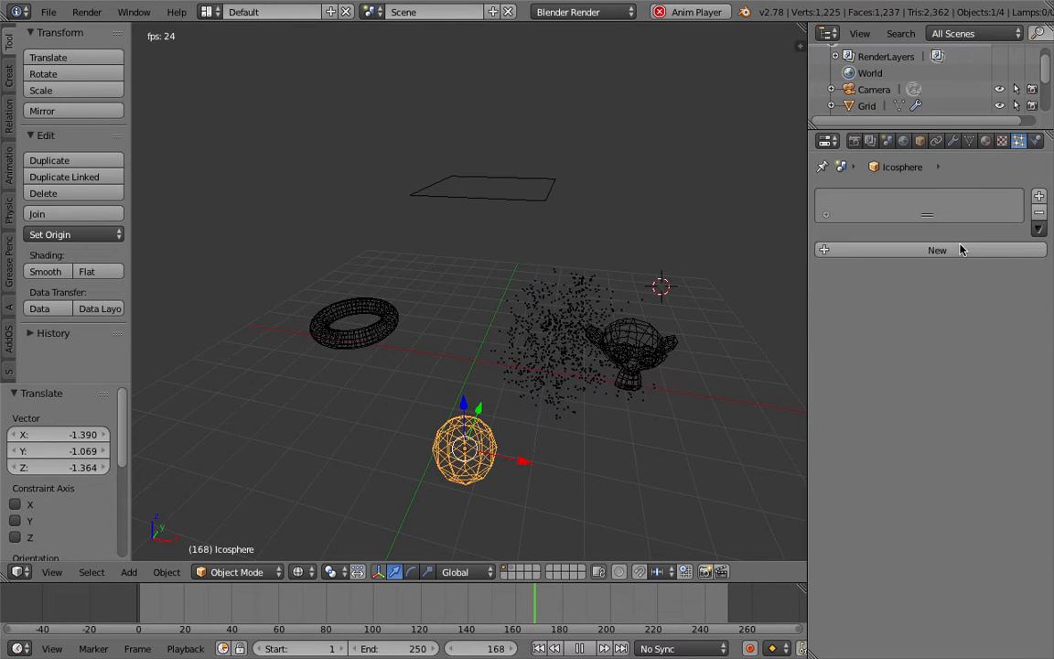
Add a particle system to the ico sphere that emits from Volume, with its physics type set to No.
{"action": "left_click", "coordinate": [961, 247]}
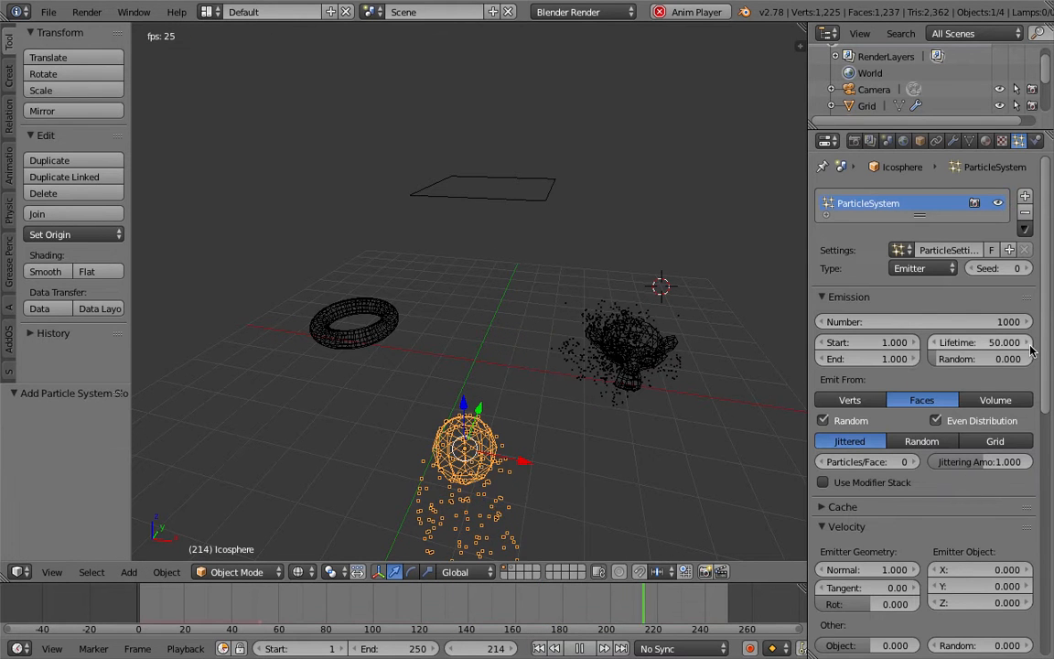
{"action": "scroll", "coordinate": [998, 320], "scroll_direction": "down", "scroll_amount": 3}
{"action": "left_click", "coordinate": [1000, 295]}
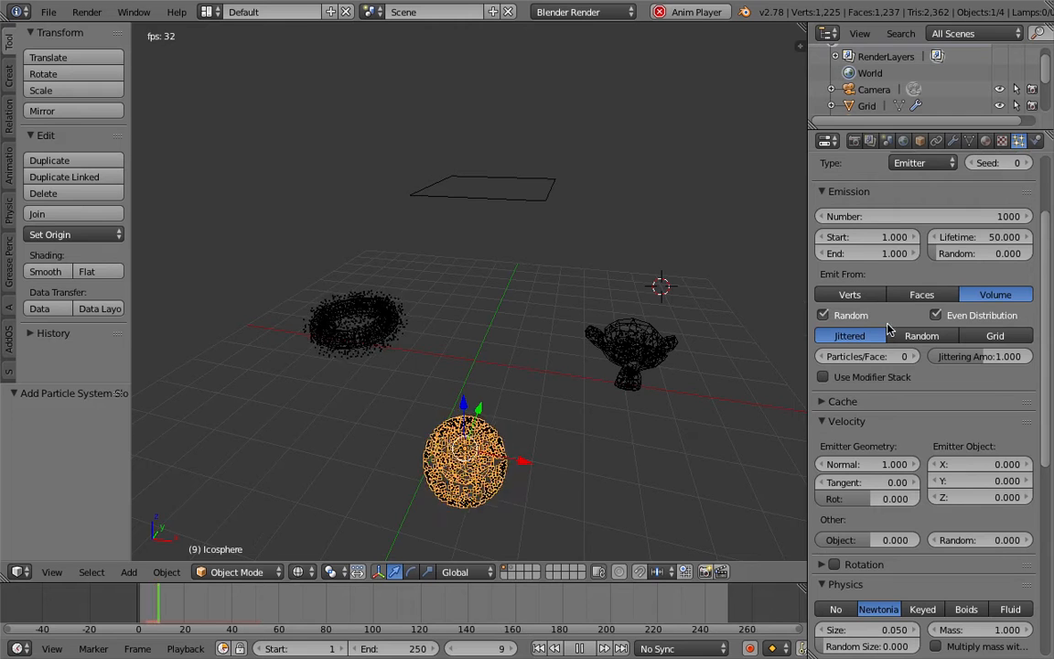
{"action": "scroll", "coordinate": [1047, 407], "scroll_direction": "down", "scroll_amount": 3}
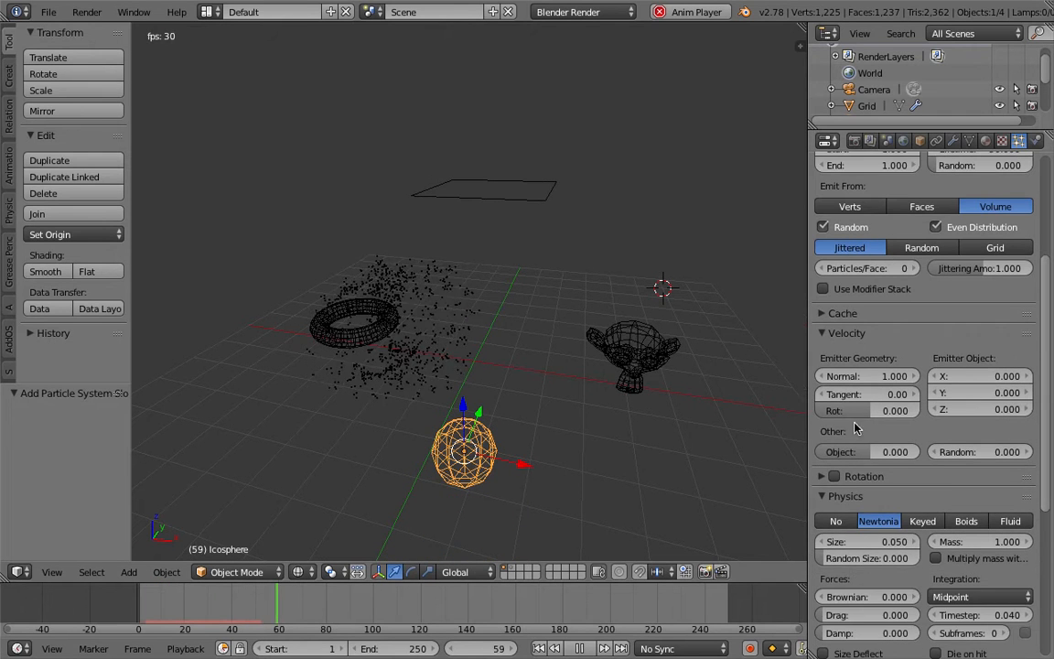
{"action": "left_click", "coordinate": [835, 583]}
Add a third key to the grid's keyed physics and assign the Icosphere as its target object.
{"action": "right_click", "coordinate": [572, 352]}
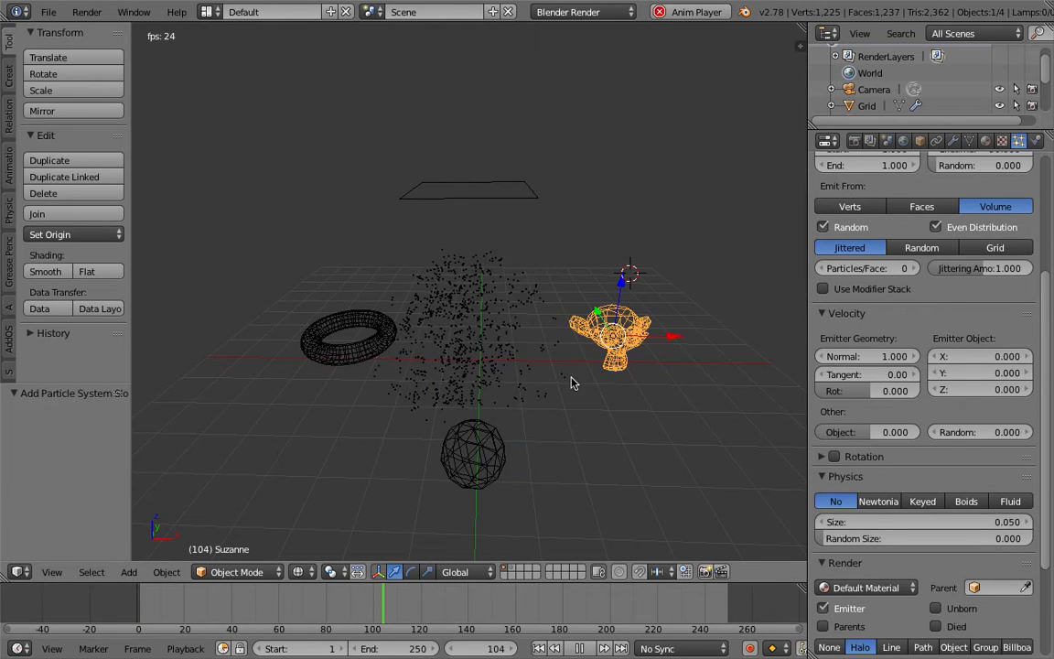
{"action": "right_click", "coordinate": [494, 322]}
{"action": "scroll", "coordinate": [1050, 347], "scroll_direction": "down", "scroll_amount": 8}
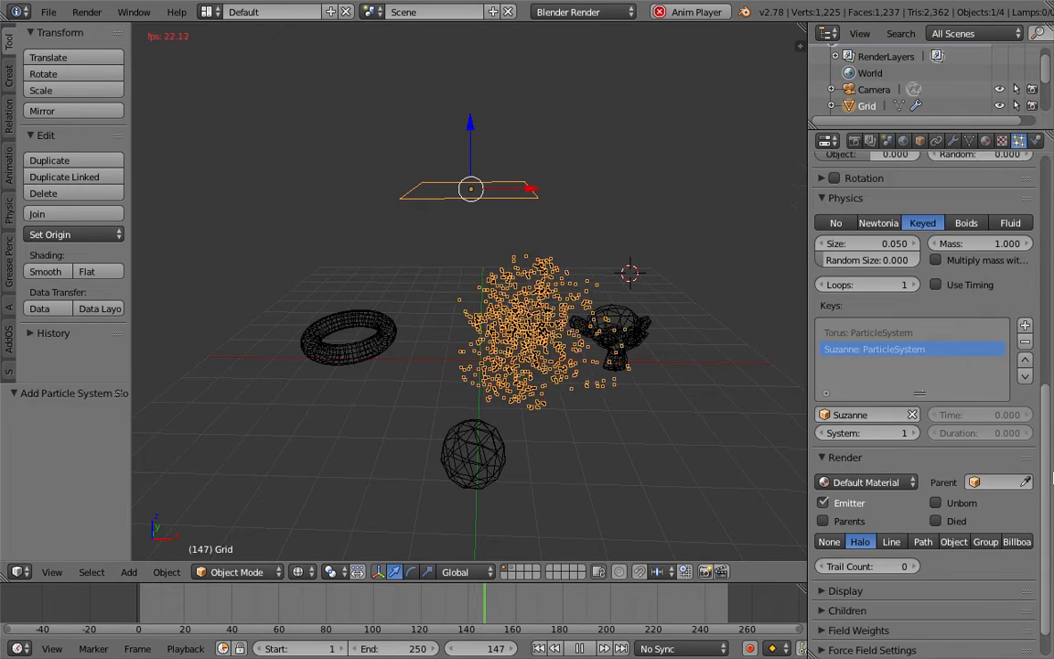
{"action": "left_click", "coordinate": [1025, 323]}
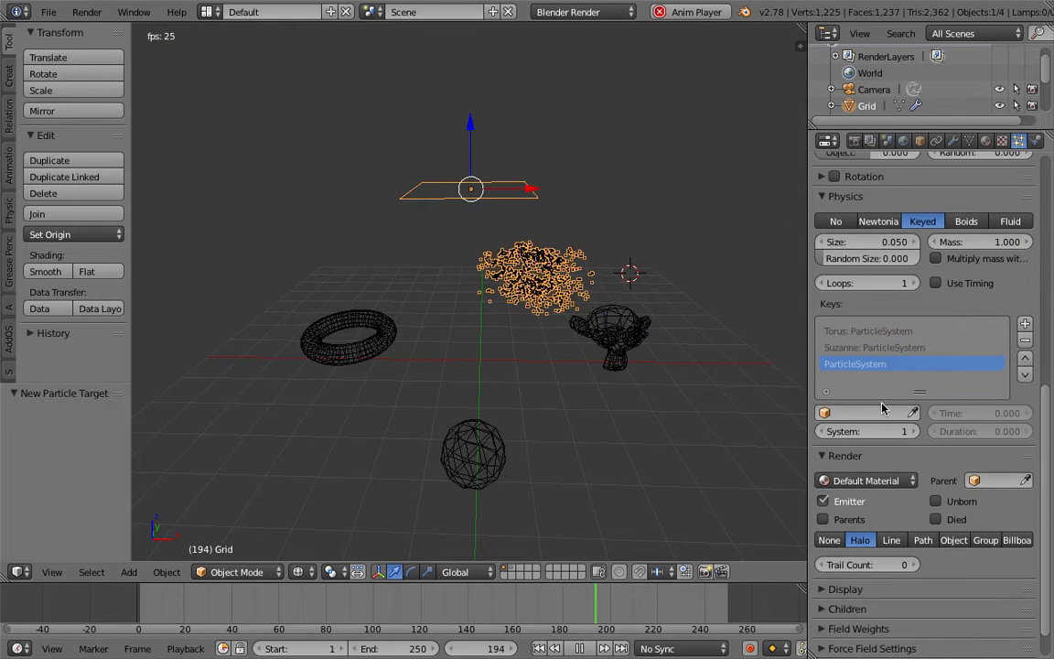
{"action": "left_click", "coordinate": [860, 413]}
{"action": "left_click", "coordinate": [856, 477]}
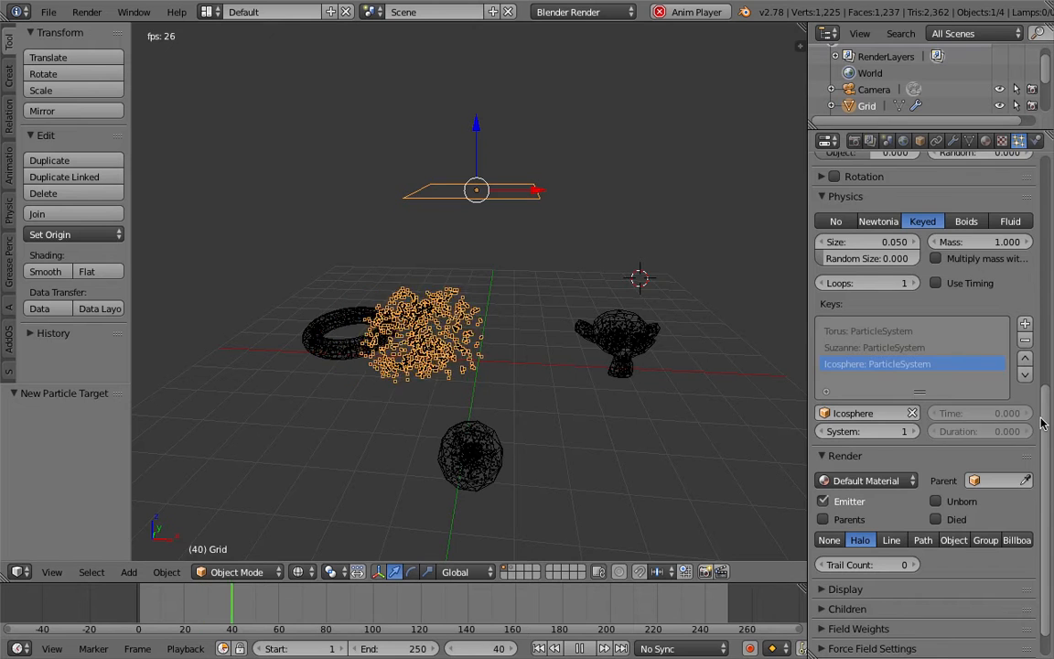
Review the grid's particle lifetime and its list of keyed targets while the animation plays.
{"action": "scroll", "coordinate": [1043, 195], "scroll_direction": "up", "scroll_amount": 14}
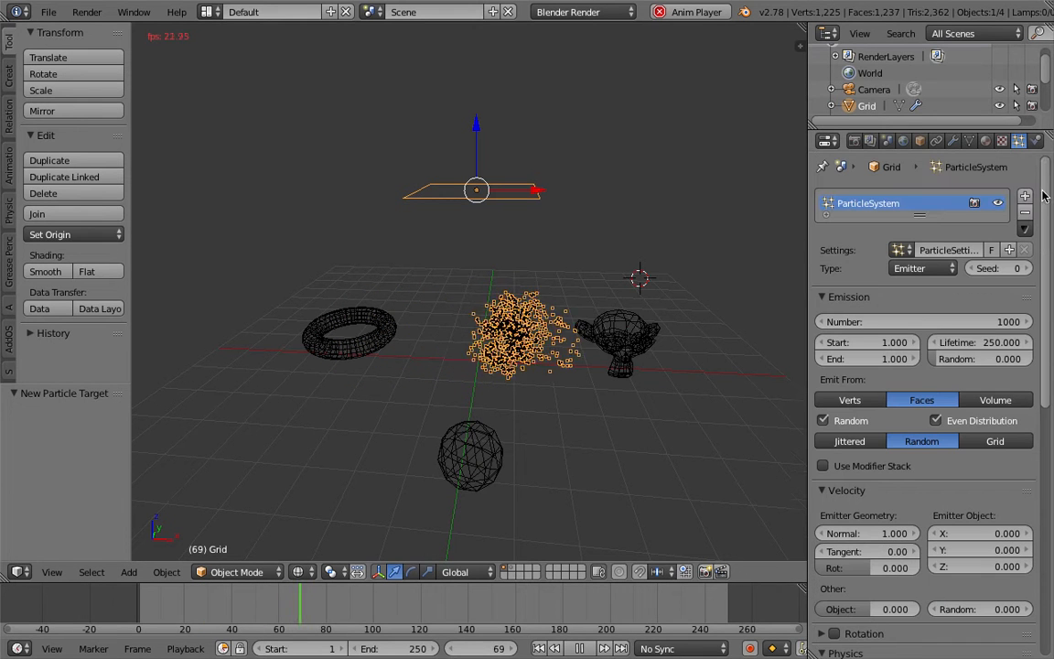
{"action": "left_click", "coordinate": [980, 341]}
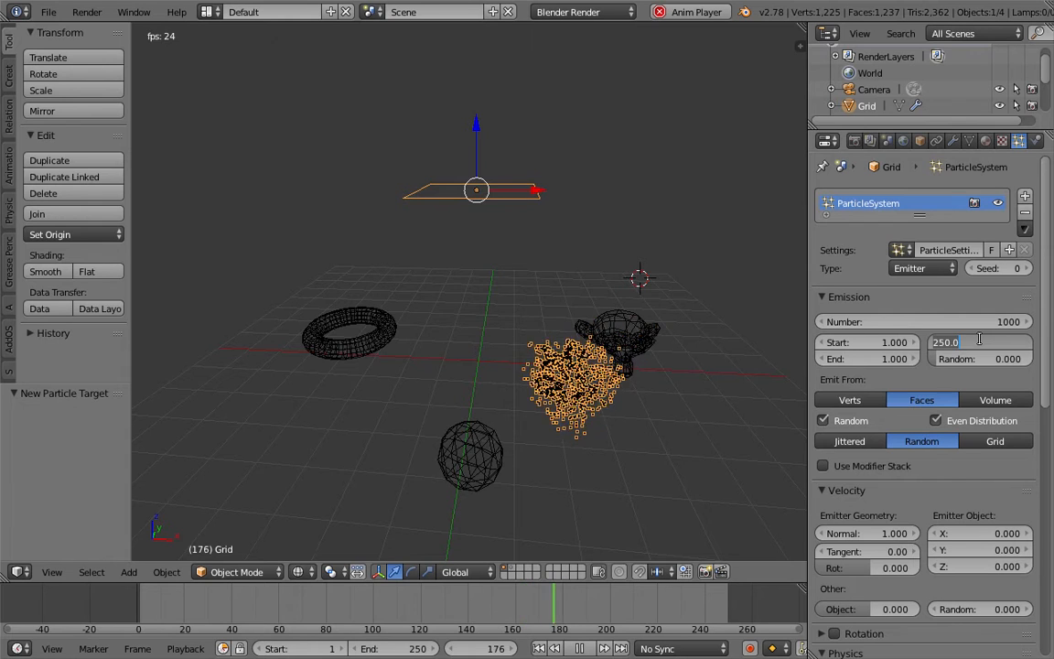
{"action": "key", "text": "Return"}
{"action": "middle_click_drag", "start_coordinate": [608, 458], "coordinate": [581, 438]}
{"action": "scroll", "coordinate": [585, 432], "scroll_direction": "down", "scroll_amount": 2}
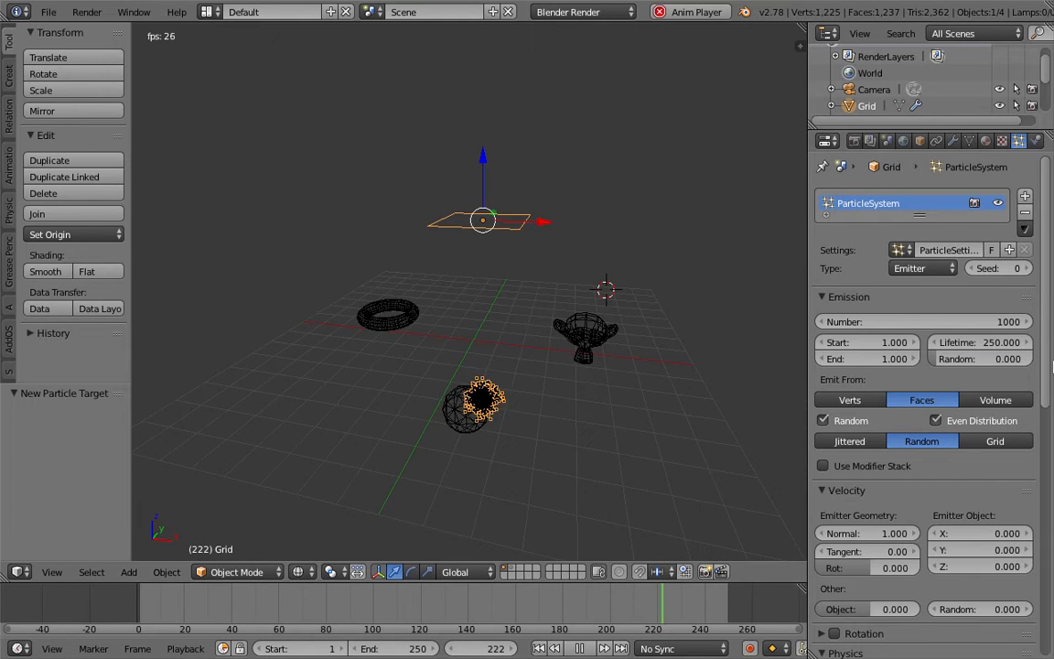
{"action": "scroll", "coordinate": [1016, 552], "scroll_direction": "down", "scroll_amount": 10}
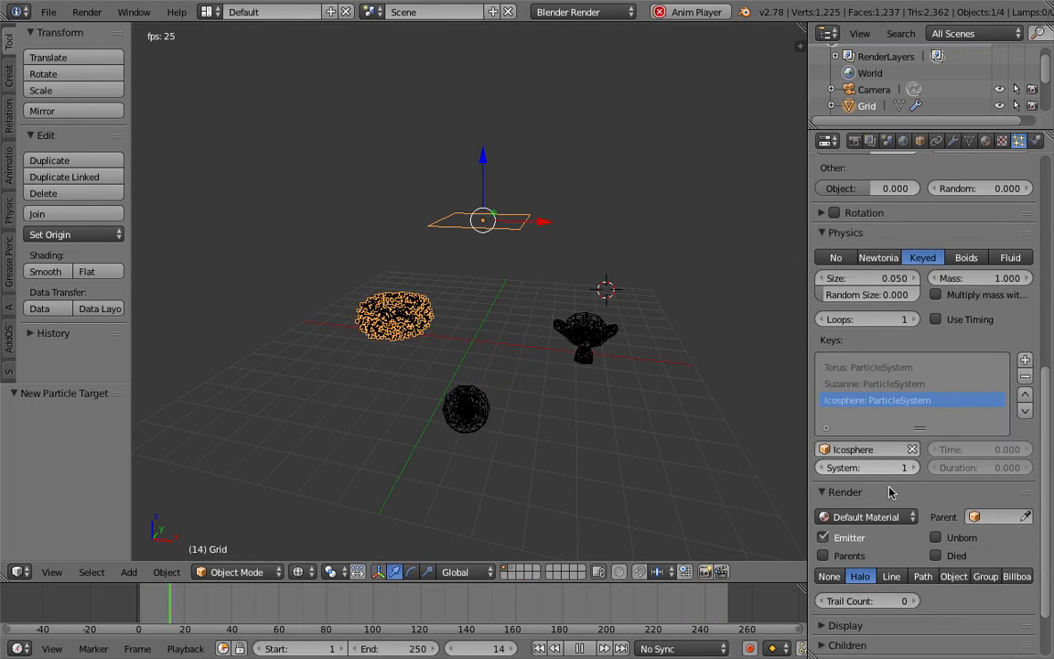
{"action": "scroll", "coordinate": [1049, 412], "scroll_direction": "down", "scroll_amount": 2}
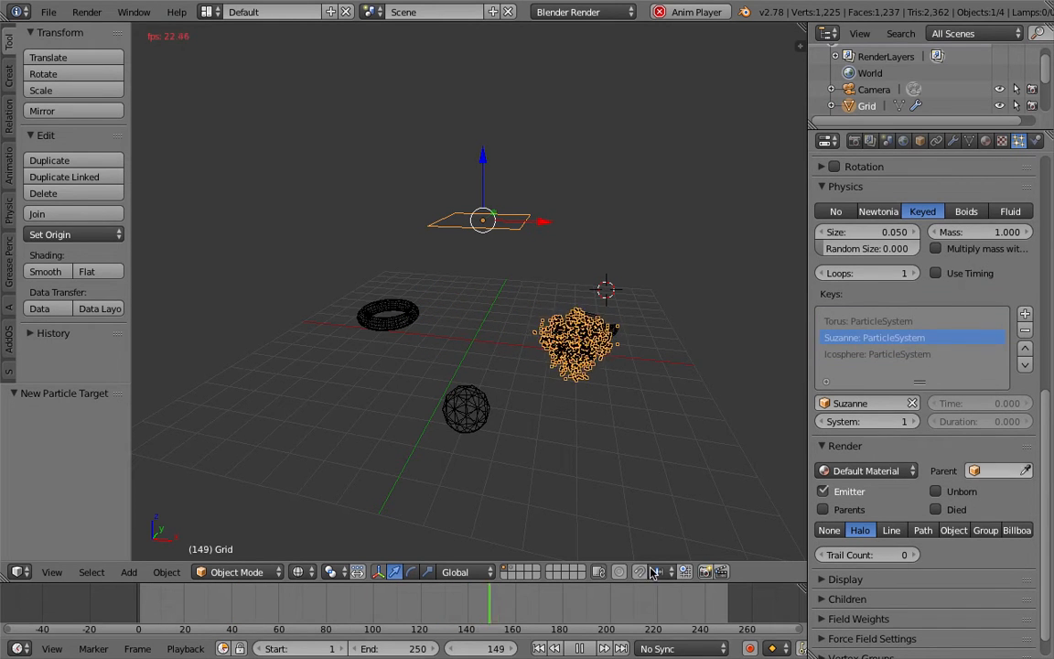
Replay the animation from the first frame and stop it at frame 122, where the particles form the monkey.
{"action": "key", "text": "alt+a"}
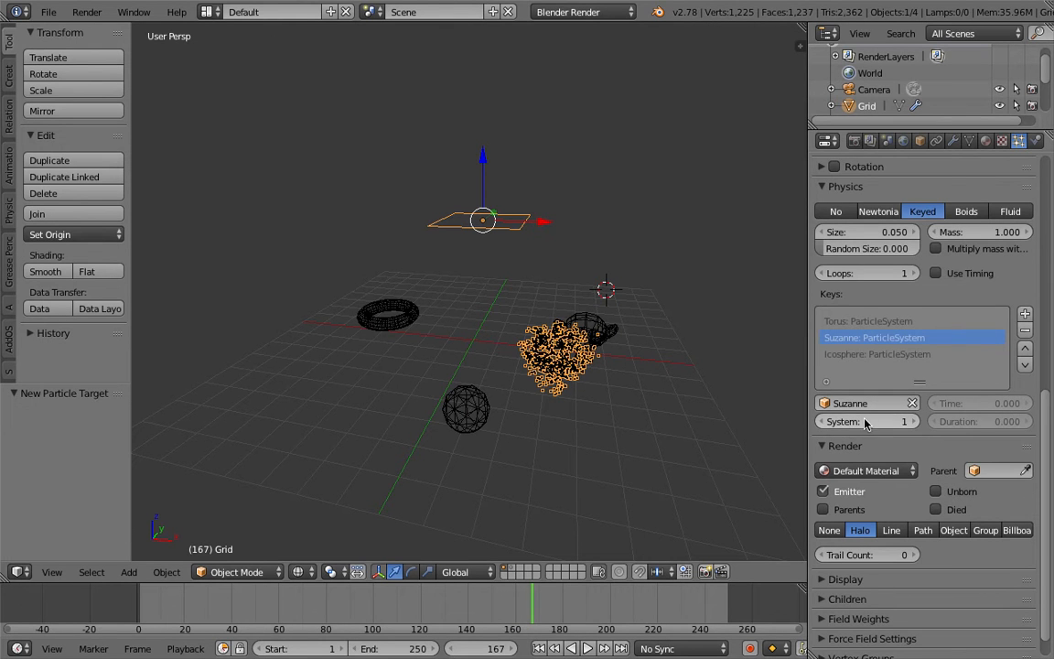
{"action": "key", "text": "shift+Left"}
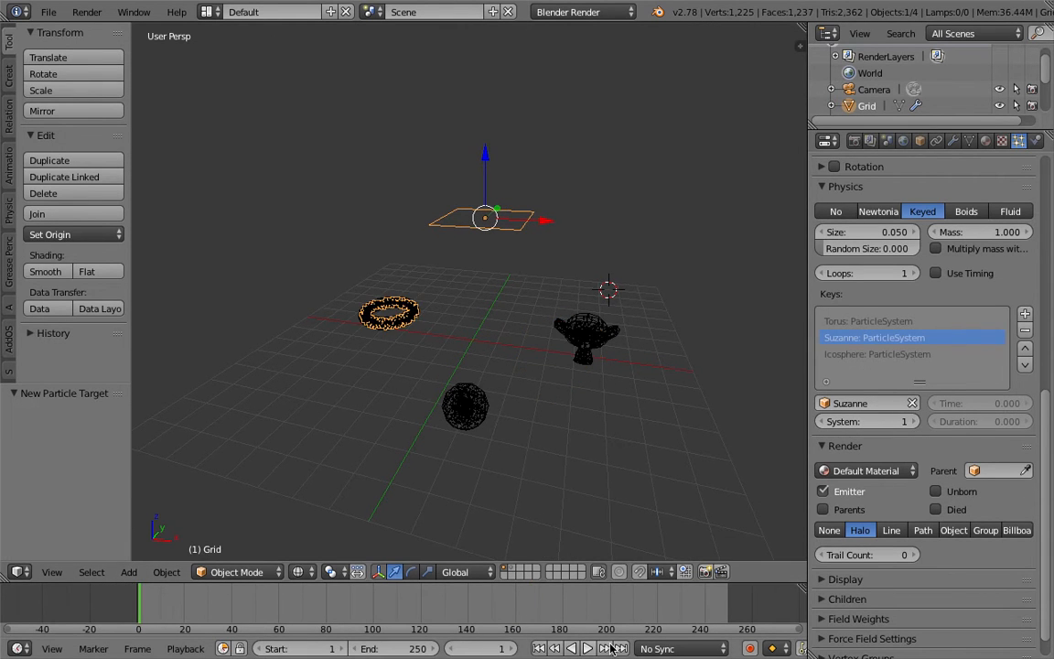
{"action": "left_click", "coordinate": [588, 648]}
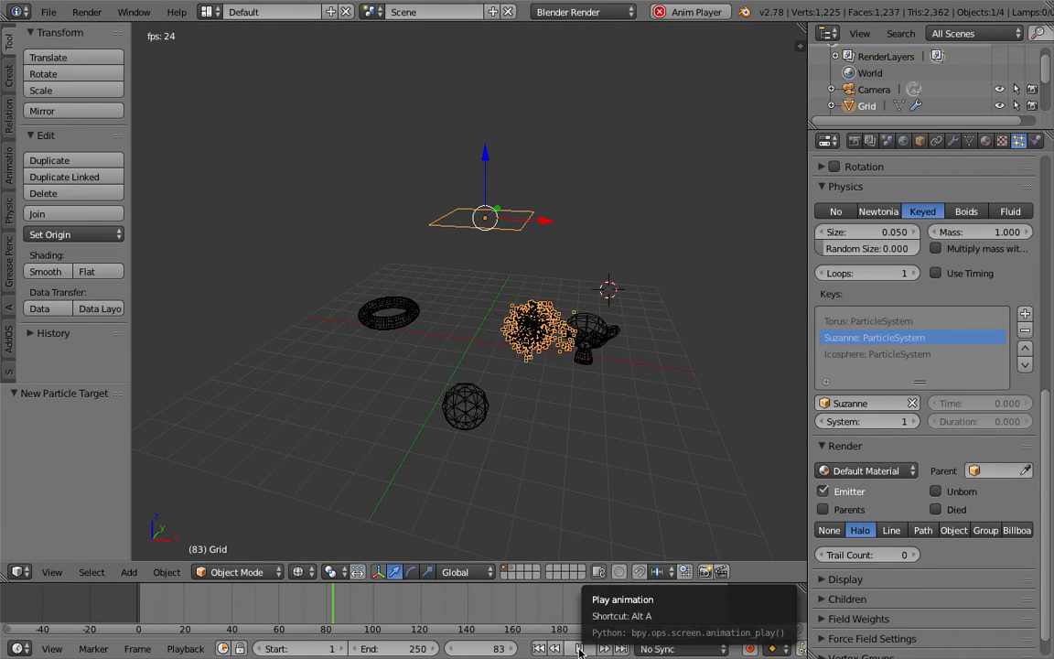
{"action": "left_click", "coordinate": [579, 648]}
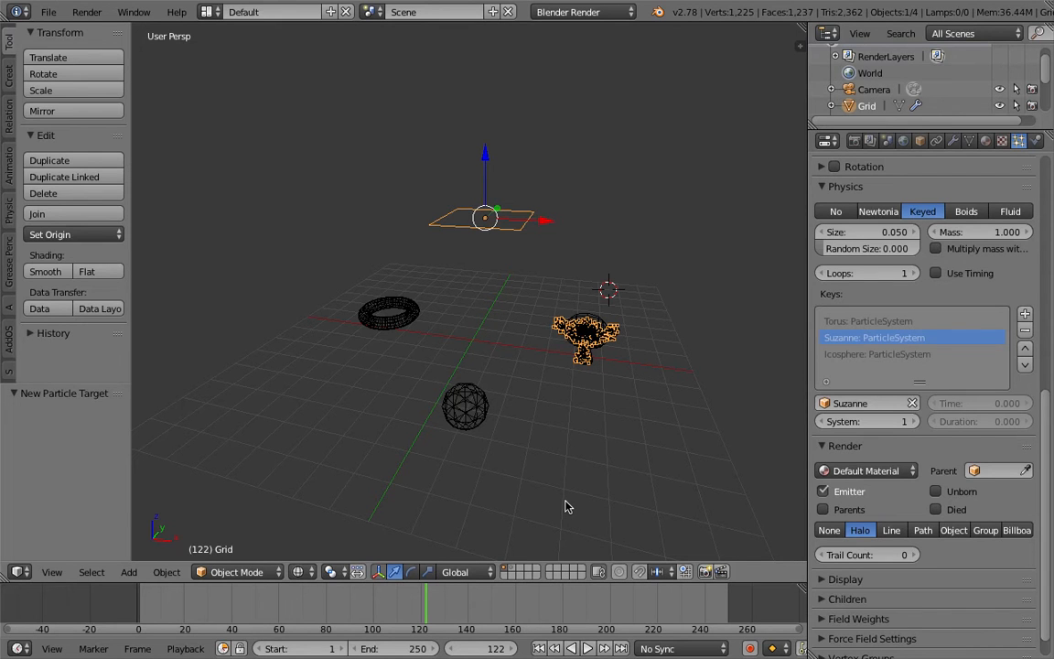
{"action": "middle_click_drag", "start_coordinate": [565, 506], "coordinate": [534, 435]}
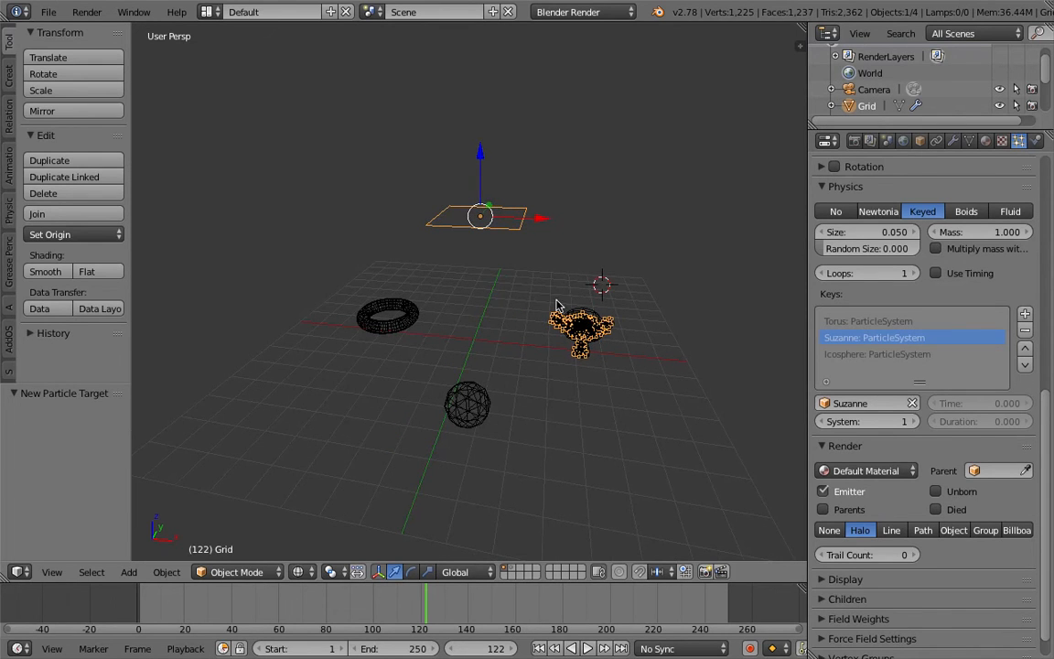
{"action": "middle_click_drag", "start_coordinate": [505, 323], "coordinate": [476, 385], "text": "shift"}
{"action": "key", "text": "s"}
{"action": "left_click", "coordinate": [459, 388]}
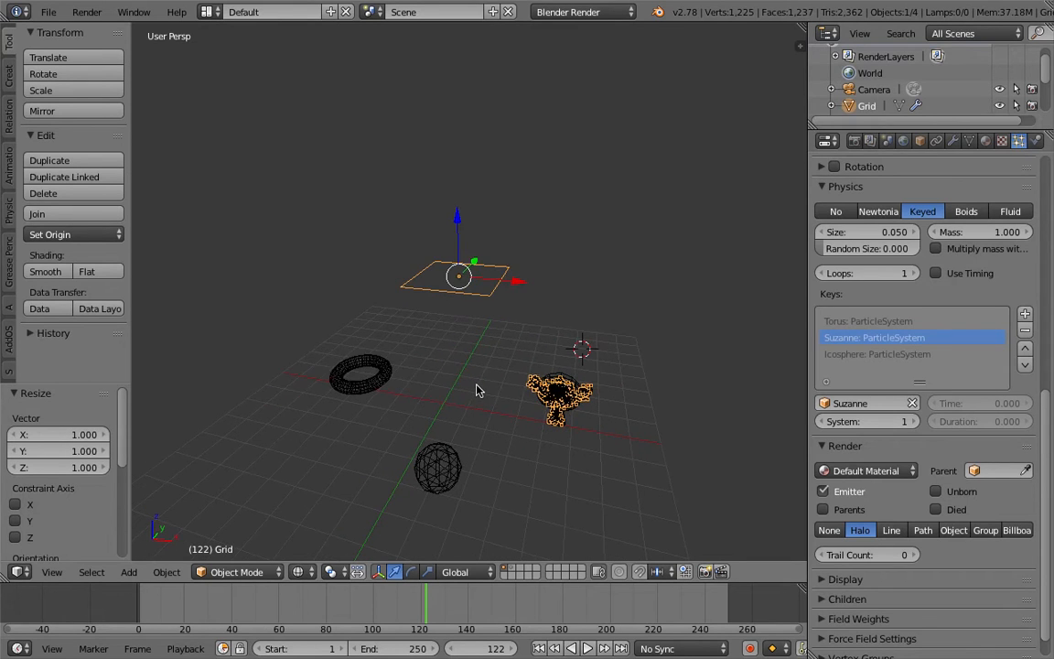
{"action": "right_click", "coordinate": [388, 376]}
{"action": "scroll", "coordinate": [514, 308], "scroll_direction": "down", "scroll_amount": 1}
{"action": "middle_click_drag", "start_coordinate": [373, 248], "coordinate": [381, 310], "text": "shift"}
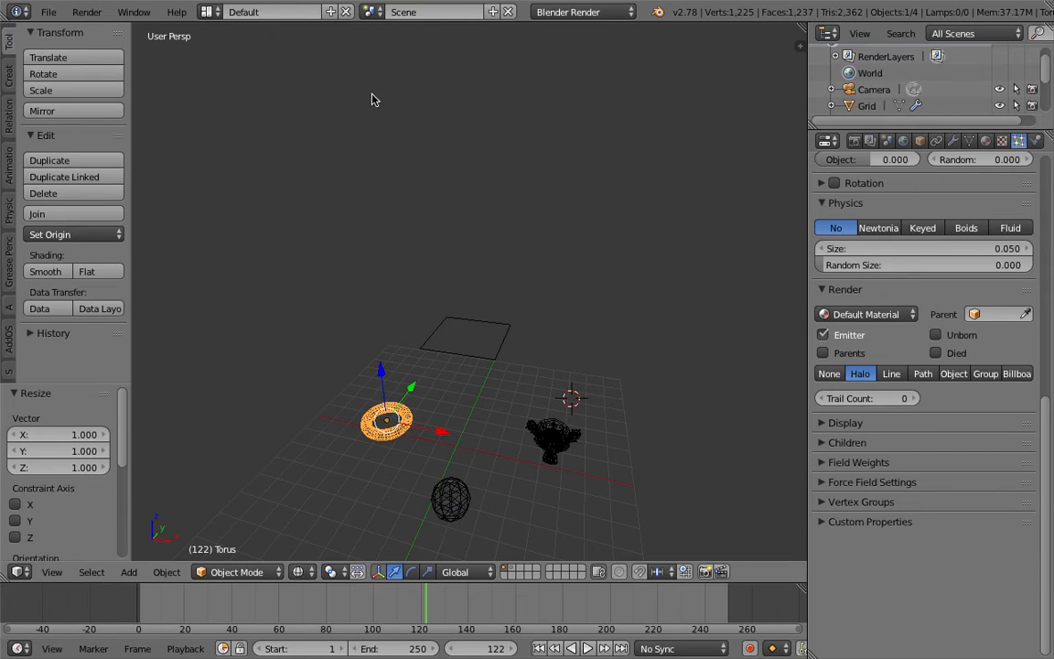
Select the grid, torus, monkey and ico sphere together and delete them from the scene.
{"action": "key", "text": "a"}
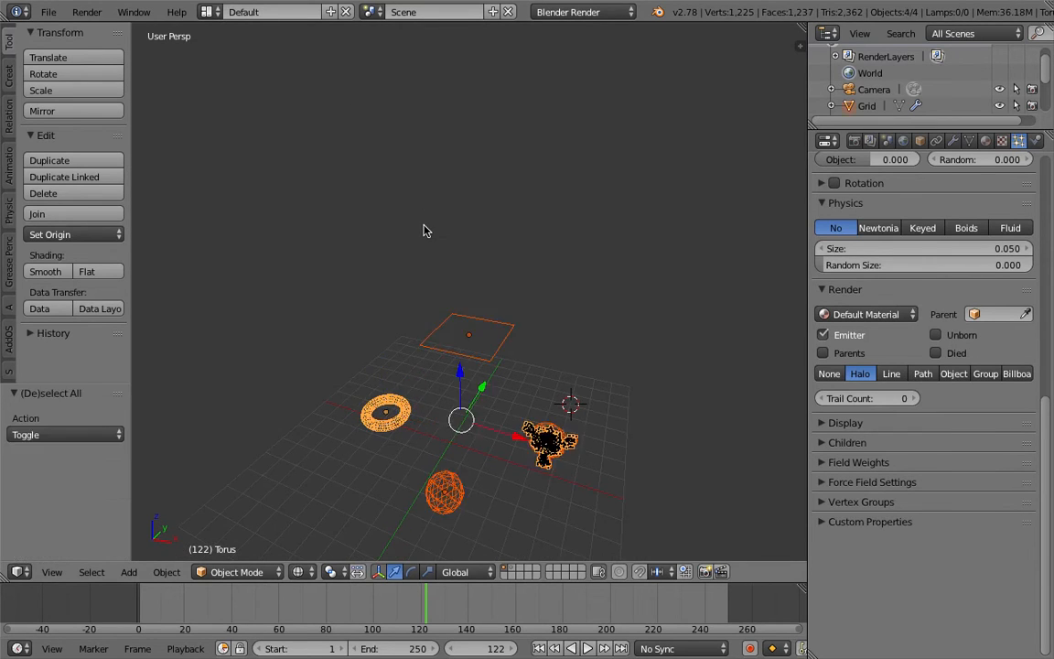
{"action": "key", "text": "x"}
{"action": "left_click", "coordinate": [423, 228]}
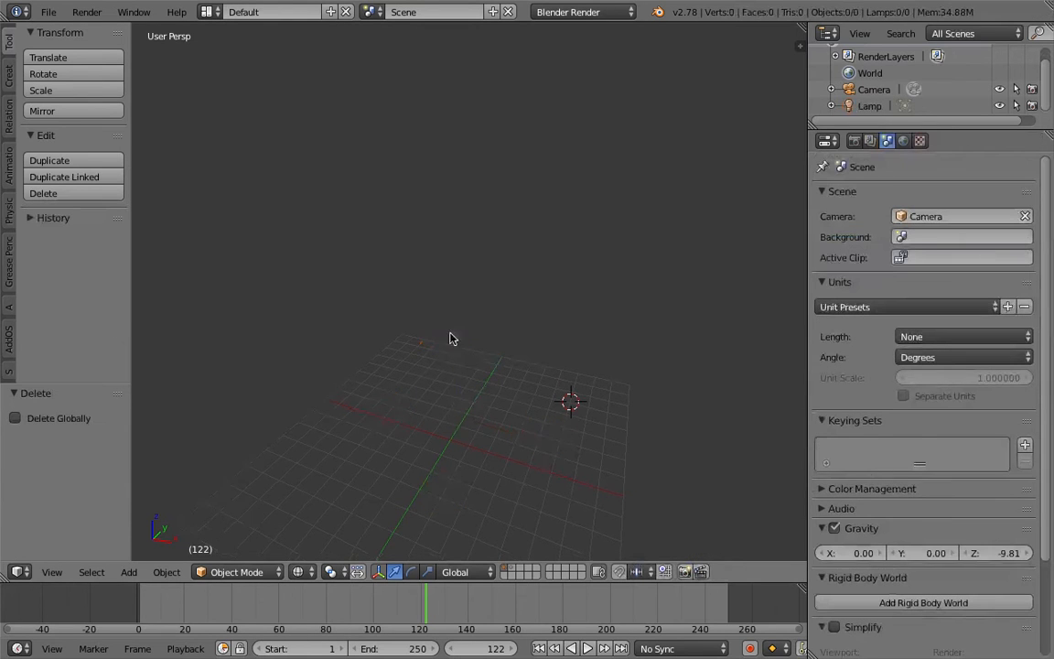
Add a text object to the scene and clear its location so it sits at the world origin.
{"action": "middle_click_drag", "start_coordinate": [562, 297], "coordinate": [551, 271]}
{"action": "key", "text": "shift+a"}
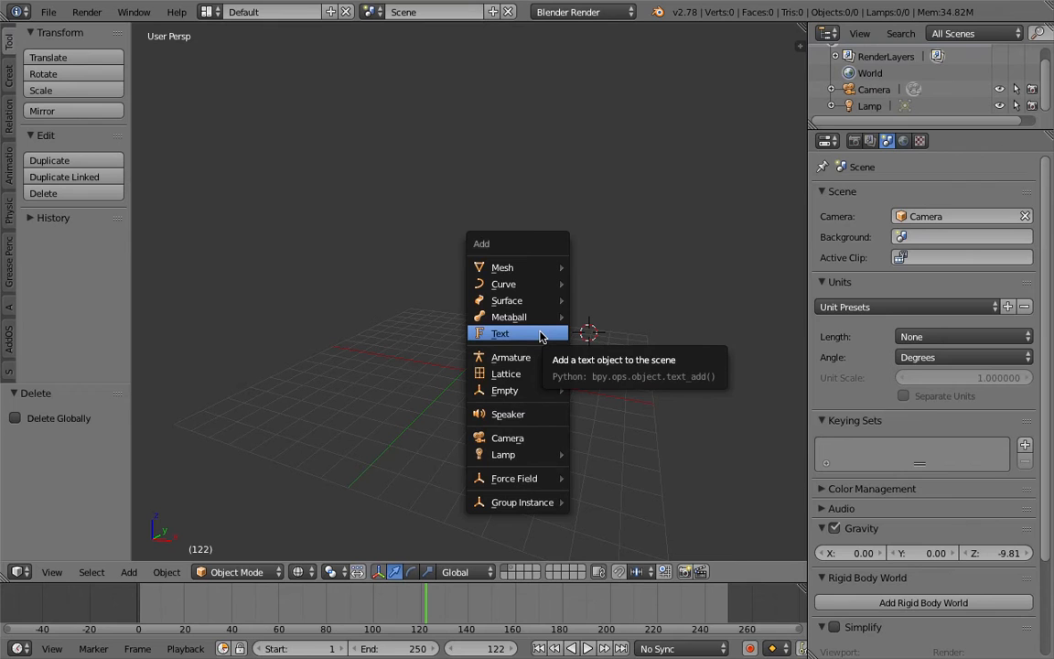
{"action": "left_click", "coordinate": [540, 335]}
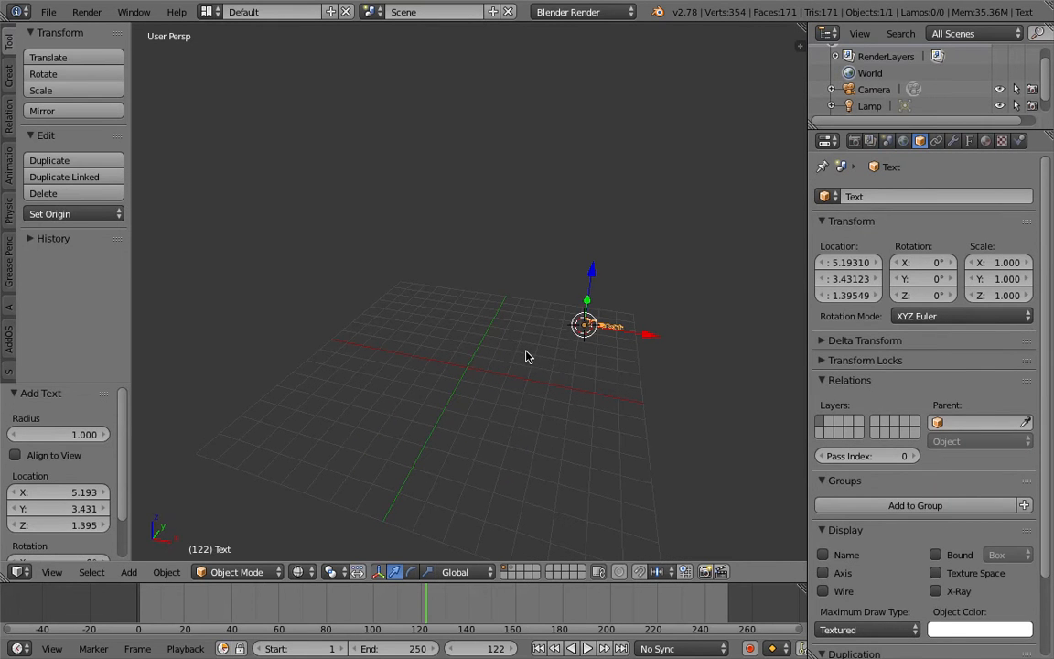
{"action": "key", "text": "alt+g"}
{"action": "middle_click_drag", "start_coordinate": [529, 359], "coordinate": [517, 354]}
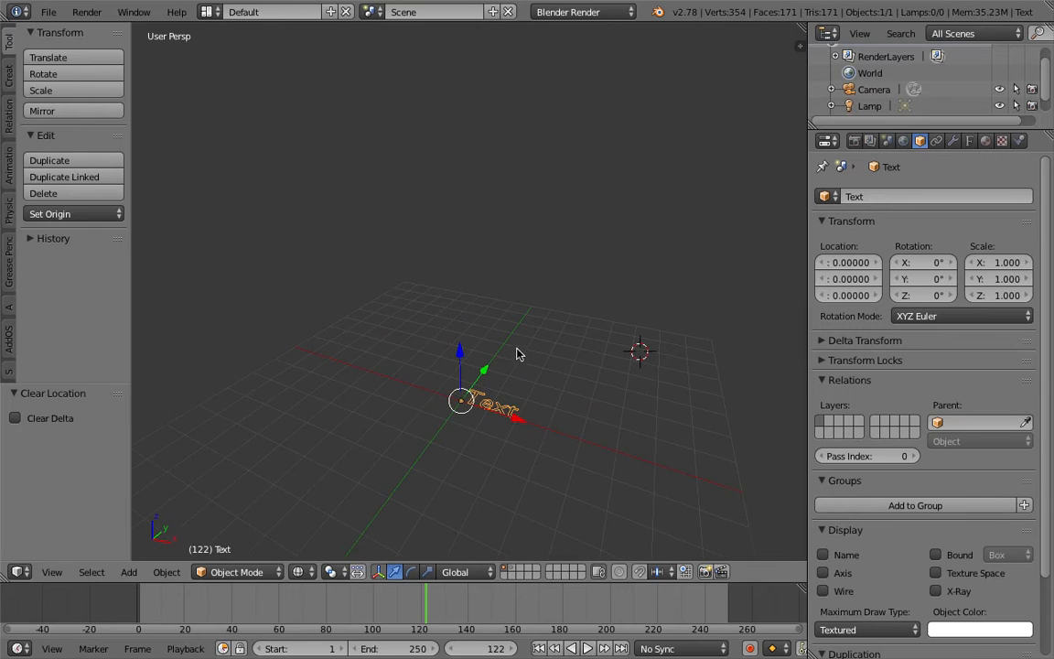
Rotate the text 90 degrees about X so it stands upright and scale it to about 1.722.
{"action": "key", "text": "r"}
{"action": "key", "text": "x"}
{"action": "key", "text": "9"}
{"action": "key", "text": "0"}
{"action": "key", "text": "Return"}
{"action": "key", "text": "s"}
{"action": "left_click", "coordinate": [600, 370]}
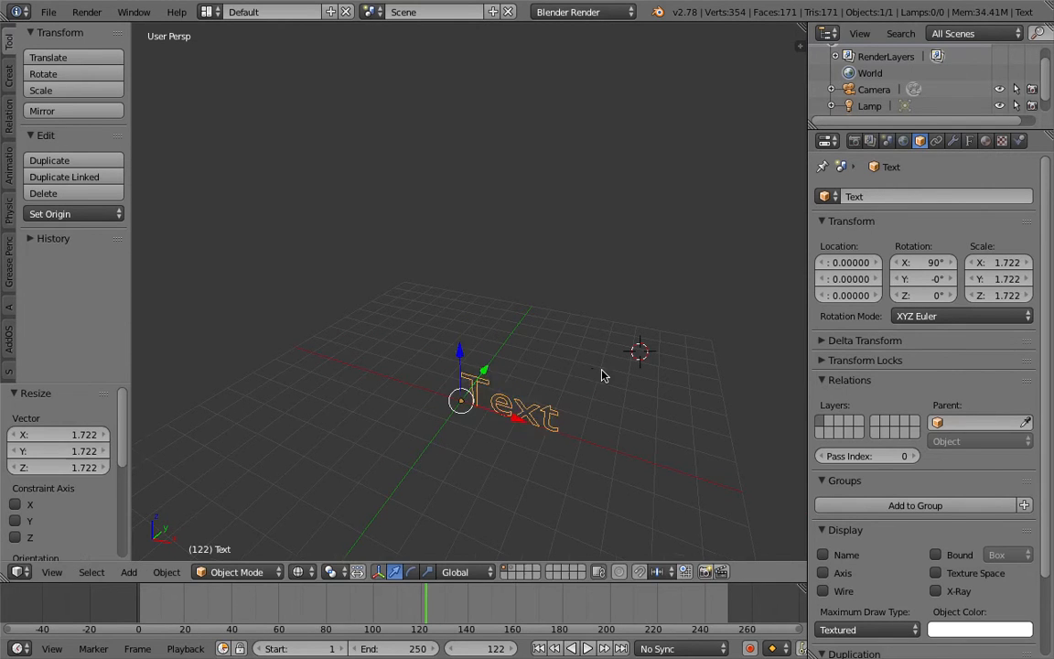
{"action": "middle_click_drag", "start_coordinate": [601, 369], "coordinate": [549, 357]}
Switch to the Compositing screen layout and create a new Animation Nodes node tree.
{"action": "left_click", "coordinate": [207, 12]}
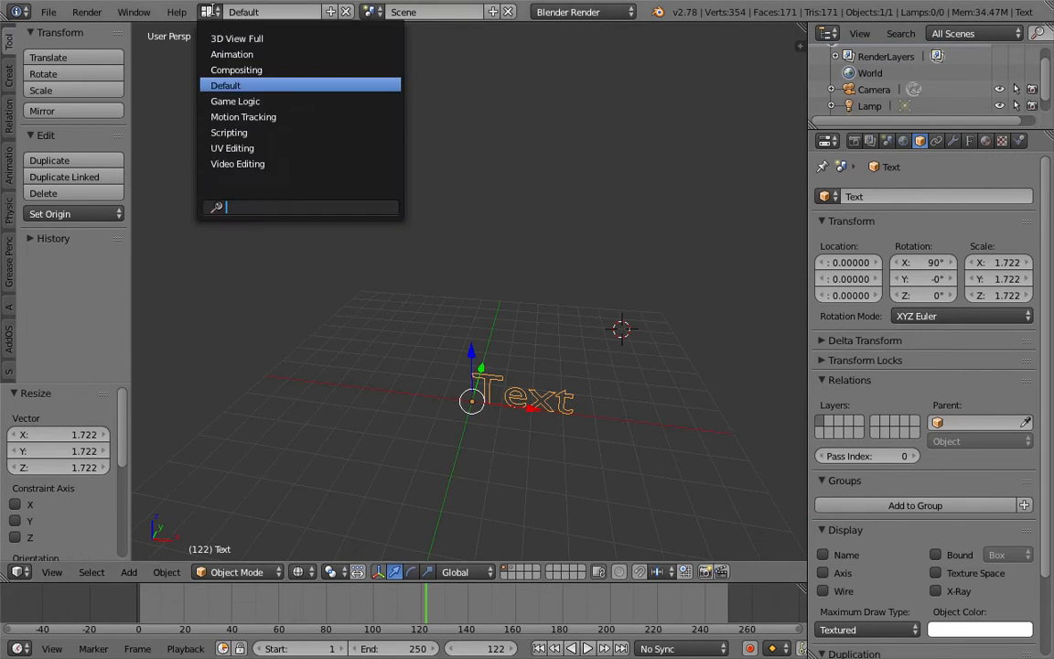
{"action": "left_click", "coordinate": [220, 69]}
{"action": "left_click", "coordinate": [208, 384]}
{"action": "left_click", "coordinate": [336, 383]}
Add a Text Object Output node and assign the Text object to it.
{"action": "middle_click_drag", "start_coordinate": [467, 474], "coordinate": [539, 435]}
{"action": "key", "text": "shift+a"}
{"action": "mouse_move", "coordinate": [351, 160]}
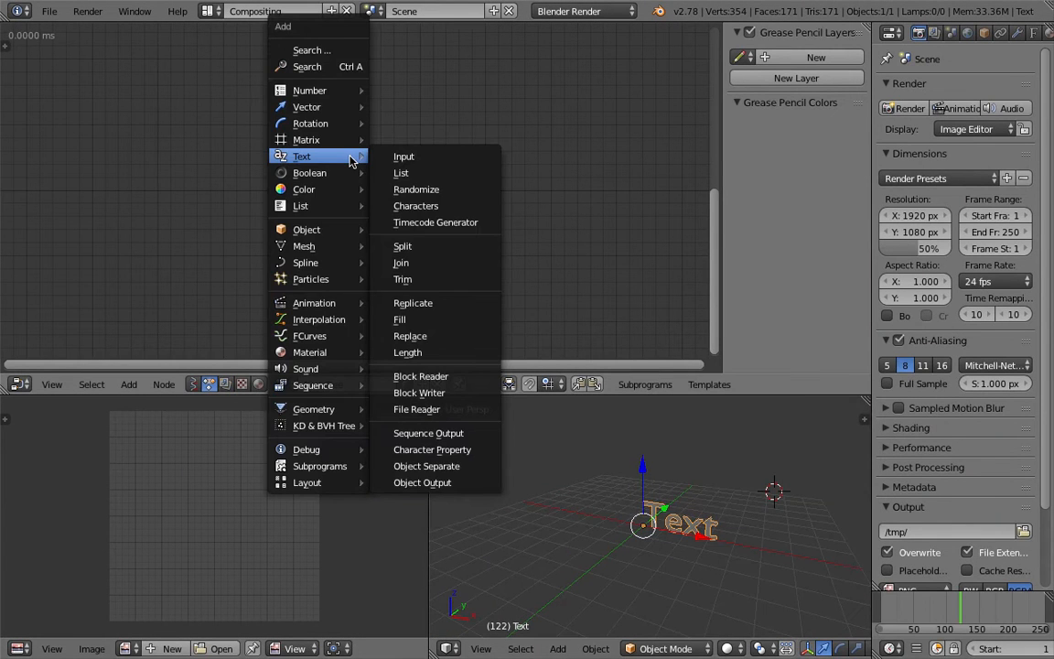
{"action": "left_click", "coordinate": [422, 482]}
{"action": "left_click", "coordinate": [328, 222]}
{"action": "left_click", "coordinate": [361, 211]}
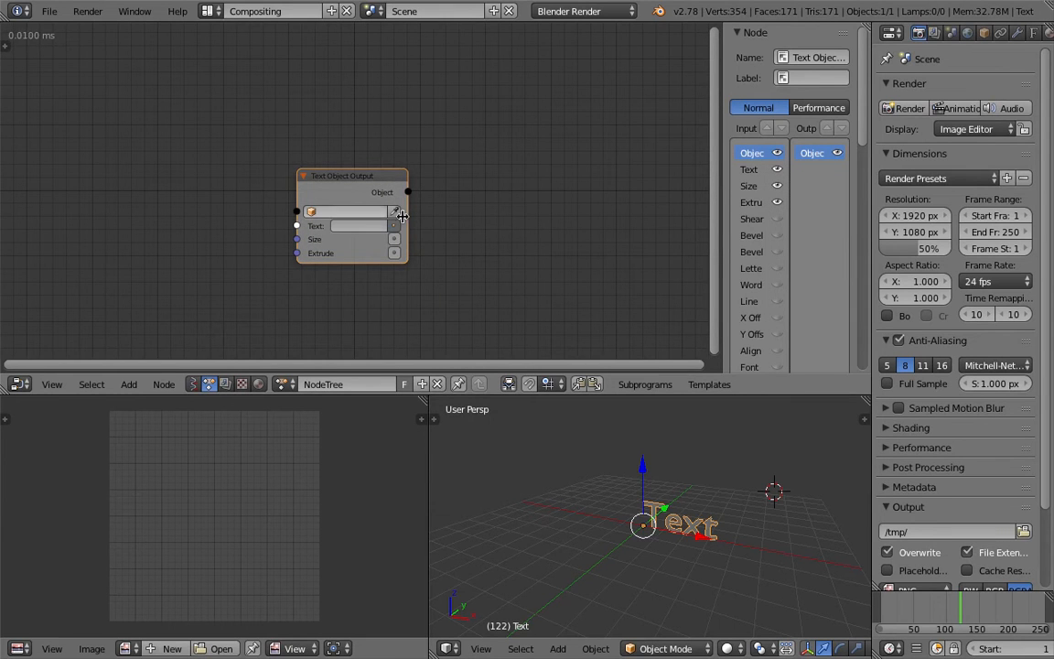
{"action": "left_click", "coordinate": [355, 190]}
Feed a Time Info node's Frame output into the Text Object Output node's Text input and scrub the timeline to frame 113.
{"action": "key", "text": "shift+a"}
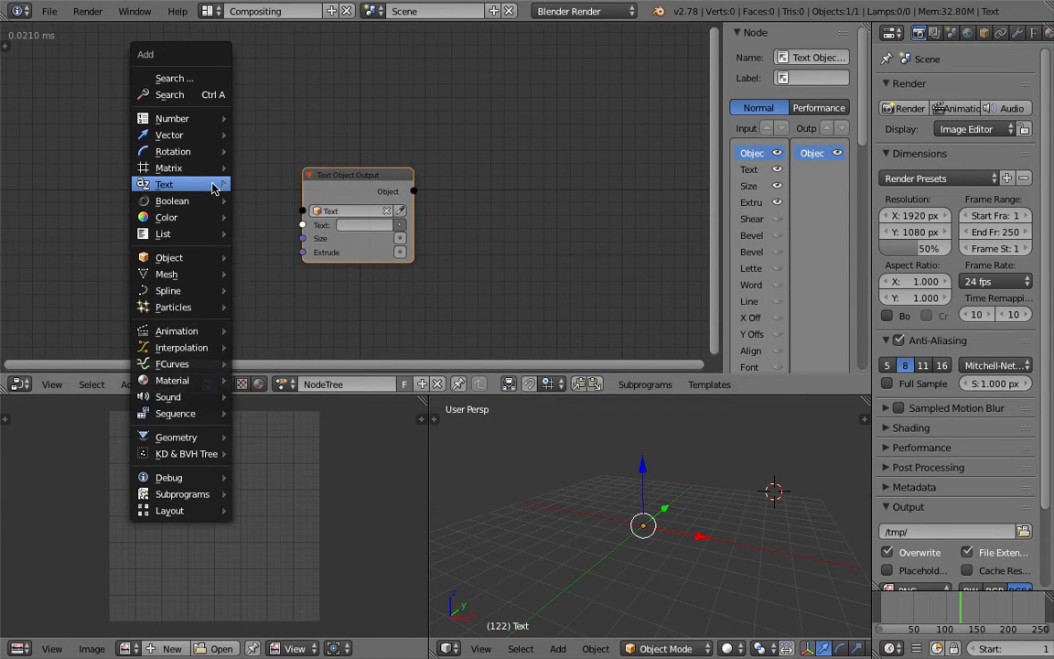
{"action": "mouse_move", "coordinate": [213, 188]}
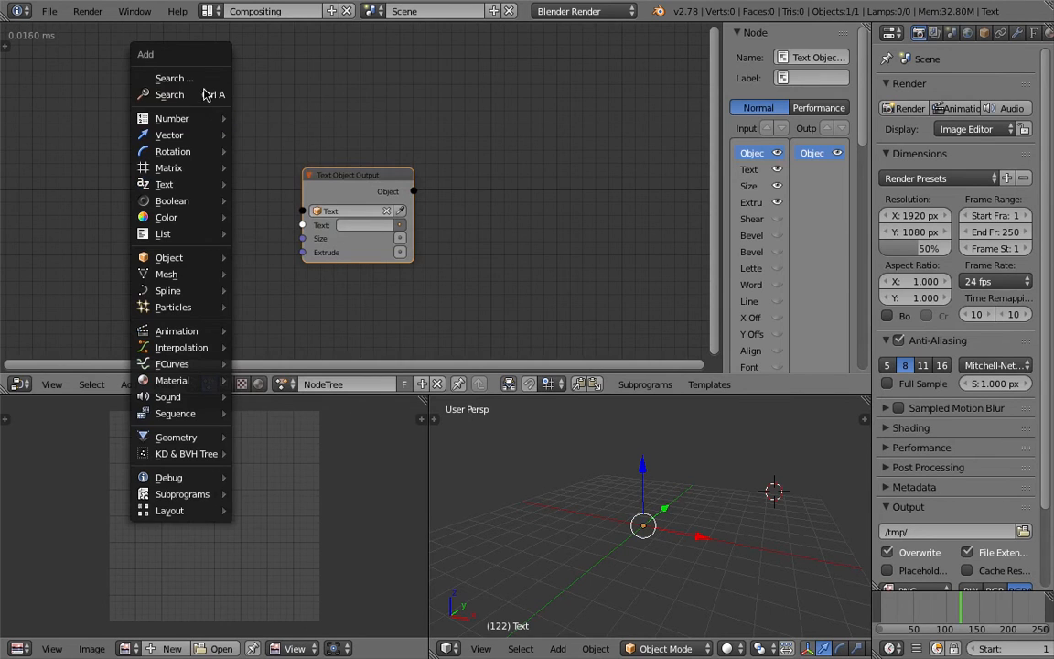
{"action": "left_click", "coordinate": [202, 94]}
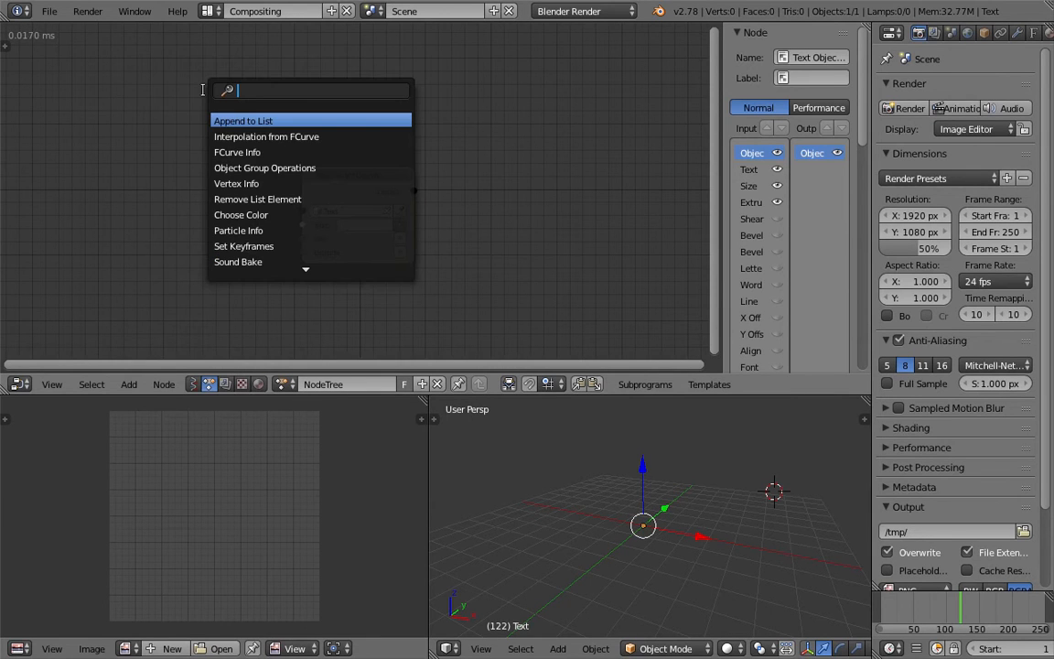
{"action": "type", "text": "fram"}
{"action": "key", "text": "Down"}
{"action": "key", "text": "Down"}
{"action": "key", "text": "Return"}
{"action": "left_click", "coordinate": [239, 198]}
{"action": "left_click_drag", "start_coordinate": [239, 199], "coordinate": [303, 224]}
{"action": "left_click_drag", "start_coordinate": [331, 175], "coordinate": [400, 167]}
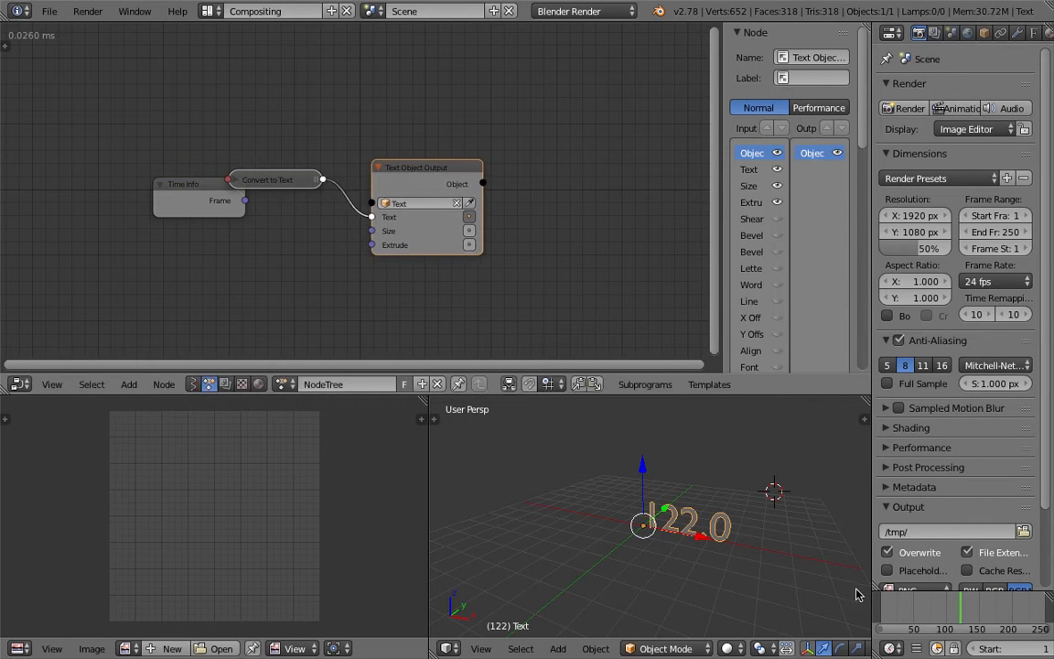
{"action": "left_click_drag", "start_coordinate": [893, 608], "coordinate": [955, 603]}
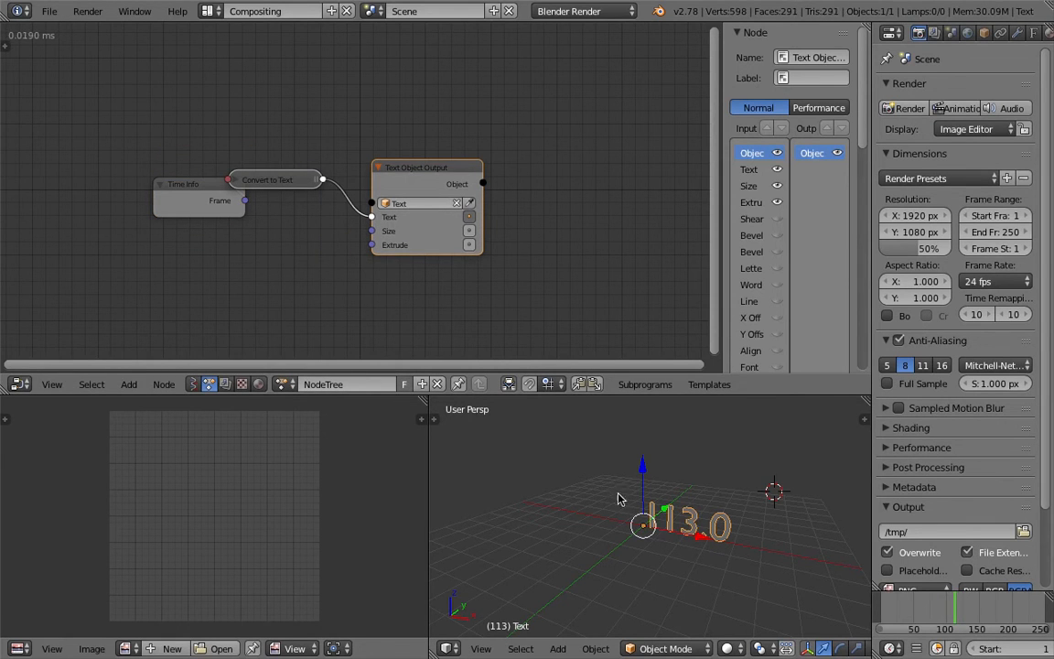
Set the node tree's auto execution to Tree Changed, Frame Changed and Property Changed instead of Always.
{"action": "left_click", "coordinate": [5, 46]}
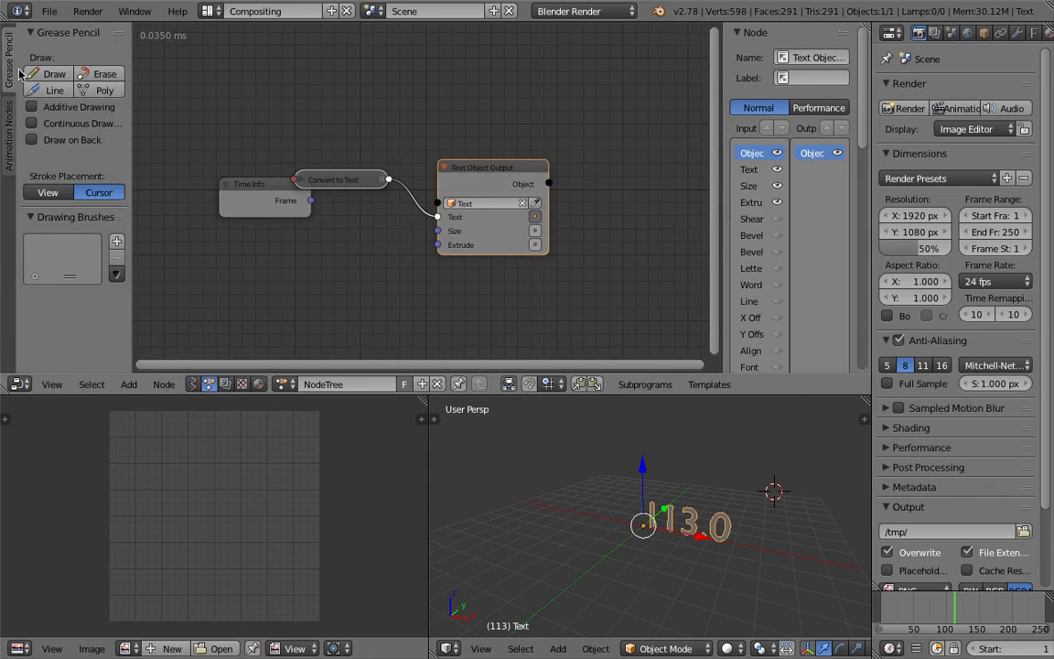
{"action": "left_click", "coordinate": [8, 115]}
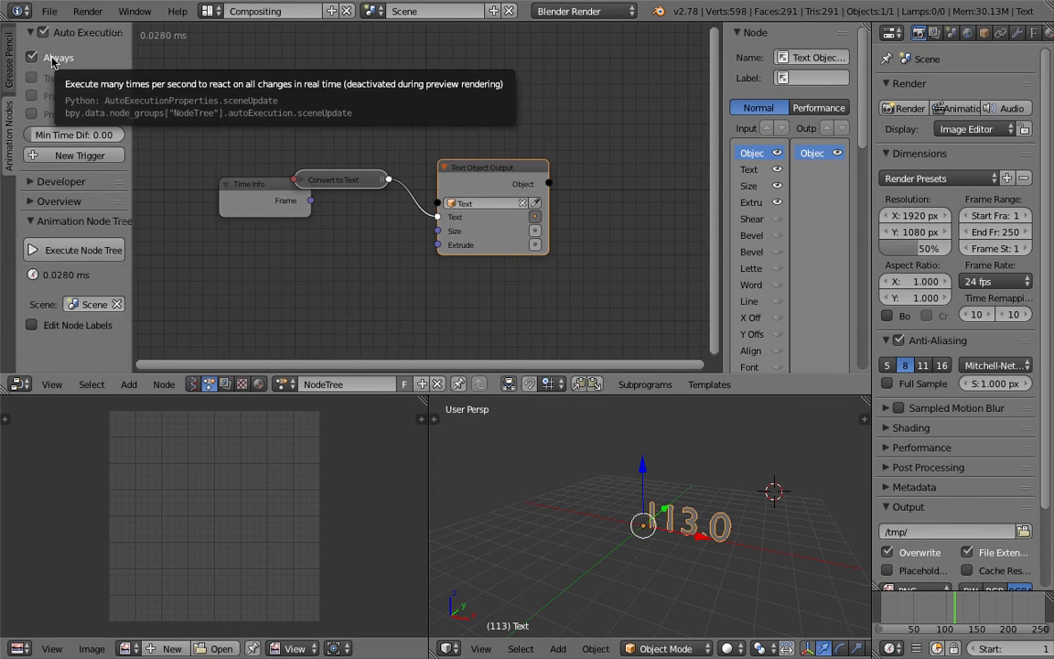
{"action": "left_click", "coordinate": [53, 60]}
{"action": "left_click_drag", "start_coordinate": [70, 81], "coordinate": [118, 126]}
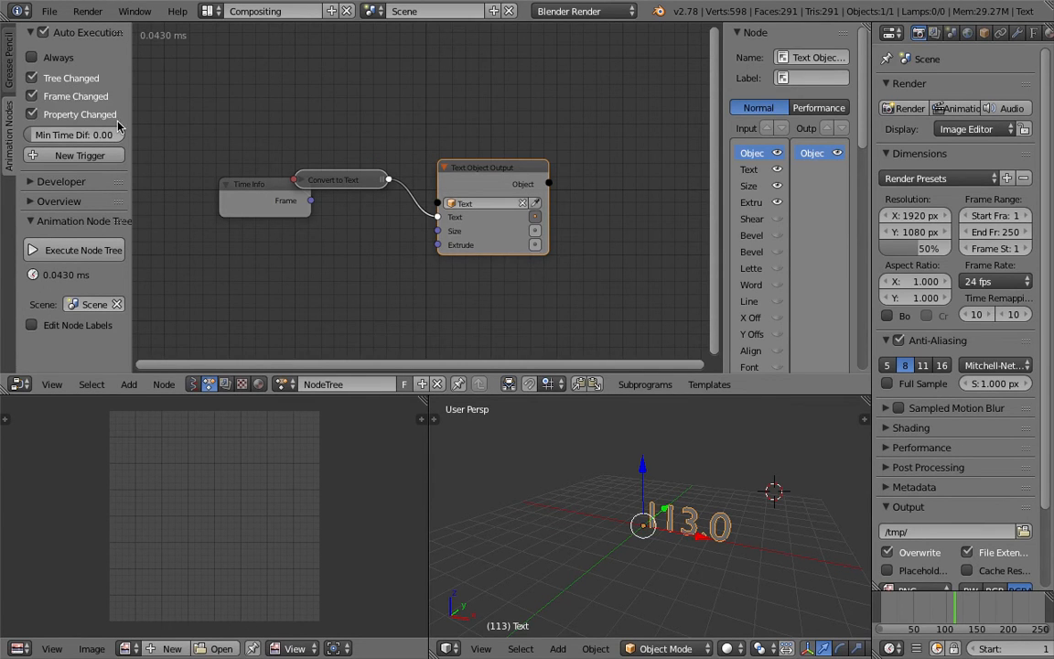
Insert a Float to Integer node between Convert to Text and Text Object Output, and test it by scrubbing to frame 70.
{"action": "left_click_drag", "start_coordinate": [274, 192], "coordinate": [212, 192]}
{"action": "left_click_drag", "start_coordinate": [441, 168], "coordinate": [526, 159]}
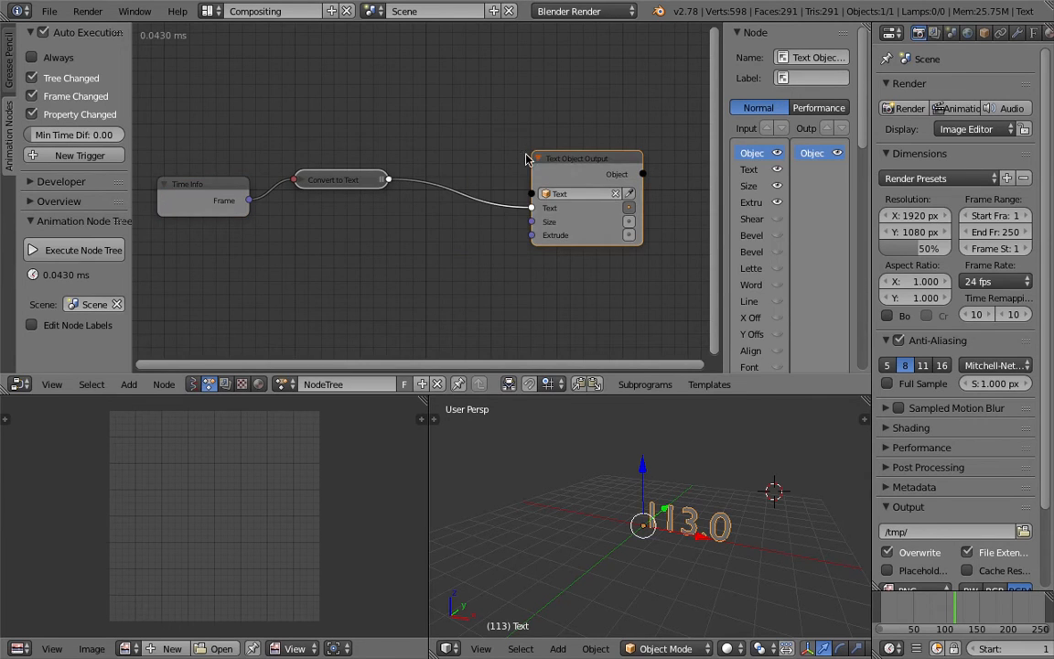
{"action": "key", "text": "ctrl+a"}
{"action": "type", "text": "flo"}
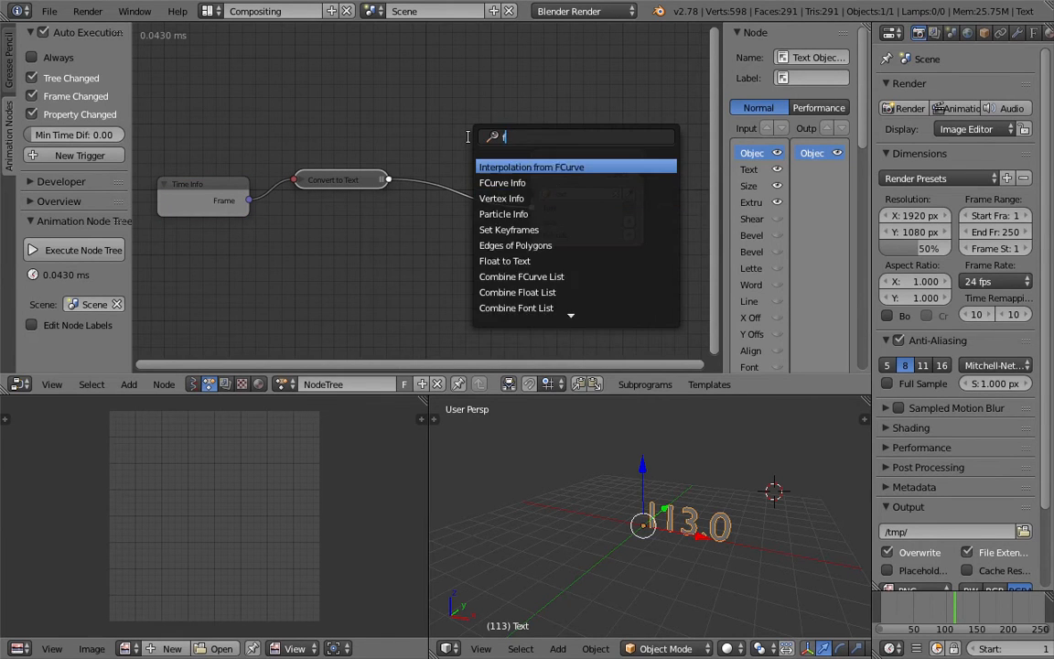
{"action": "key", "text": "Down"}
{"action": "key", "text": "Down"}
{"action": "key", "text": "Down"}
{"action": "key", "text": "Down"}
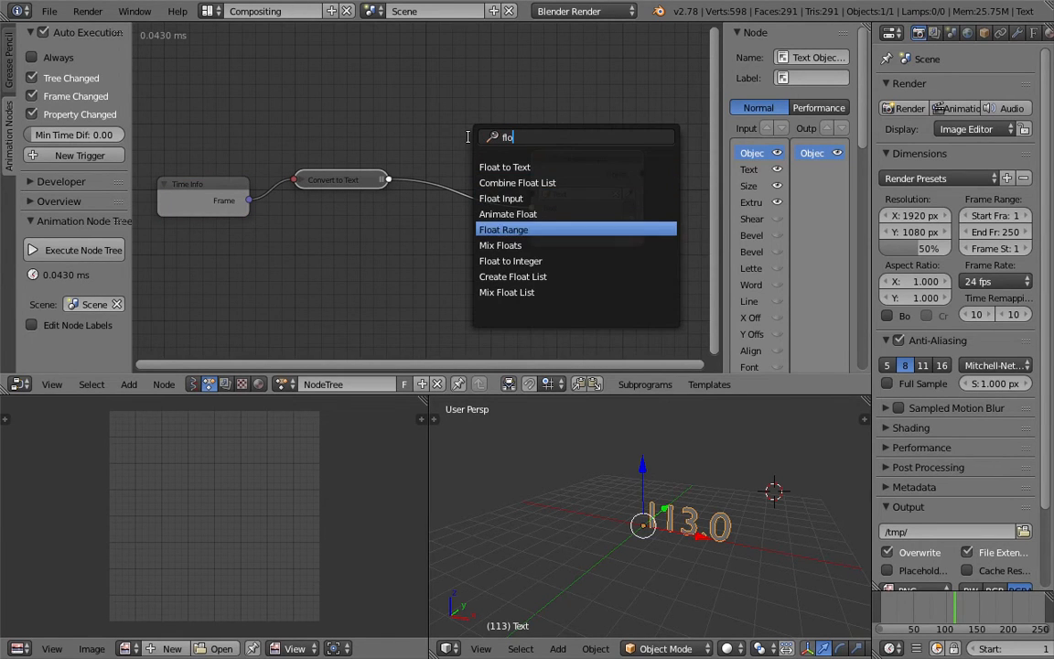
{"action": "key", "text": "Down"}
{"action": "key", "text": "Down"}
{"action": "key", "text": "Return"}
{"action": "left_click", "coordinate": [438, 156]}
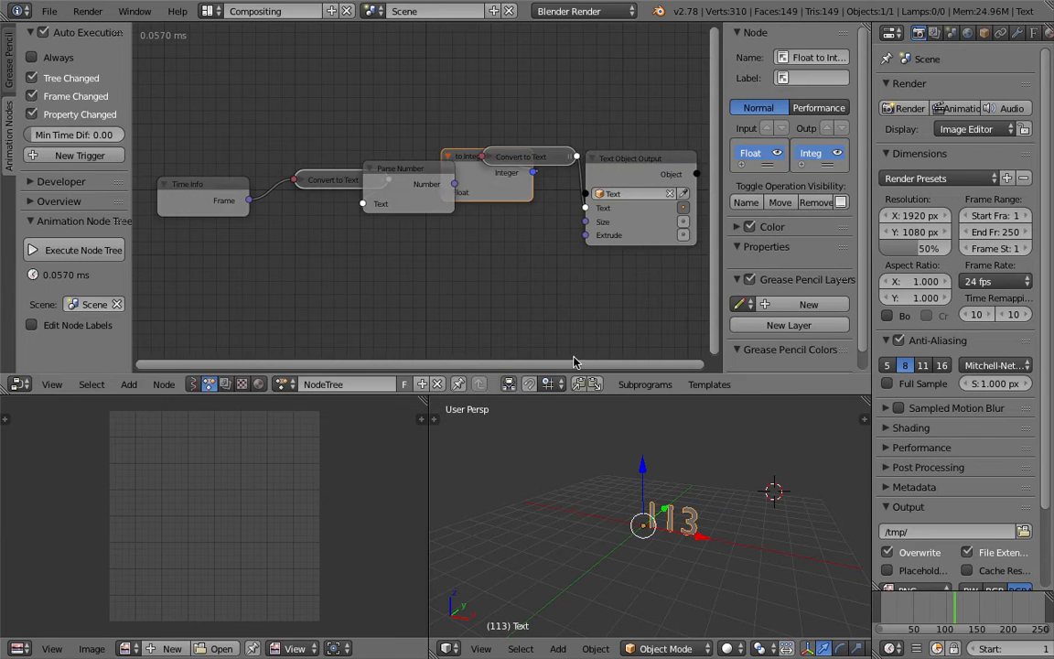
{"action": "left_click_drag", "start_coordinate": [903, 608], "coordinate": [927, 605]}
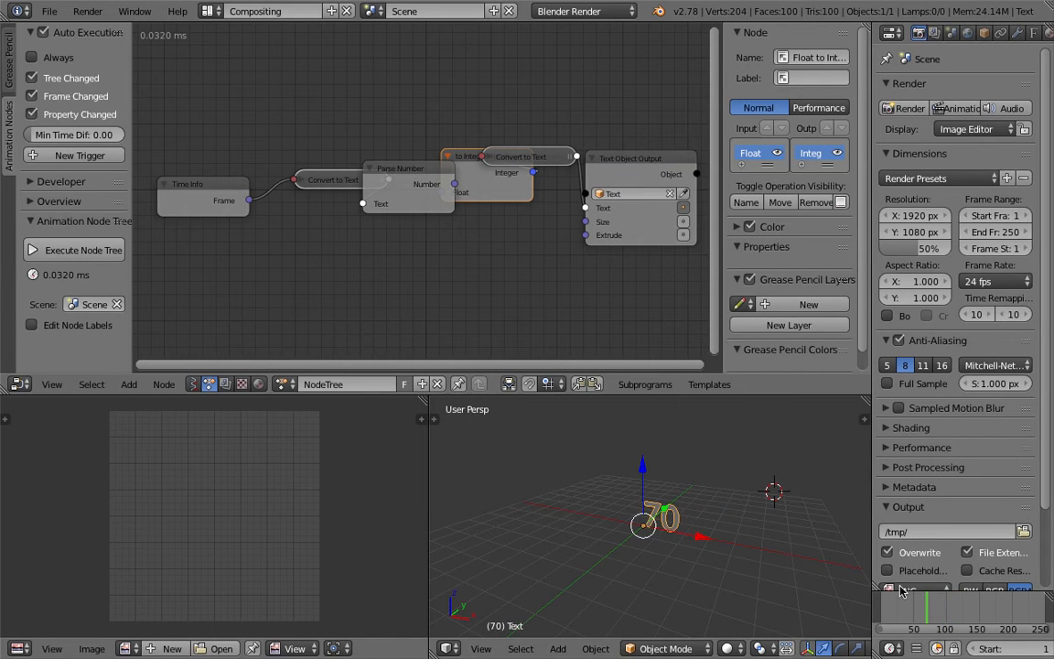
Space the overlapping nodes out into a readable row and save over the existing file.
{"action": "key", "text": "n"}
{"action": "middle_click_drag", "start_coordinate": [456, 195], "coordinate": [458, 182]}
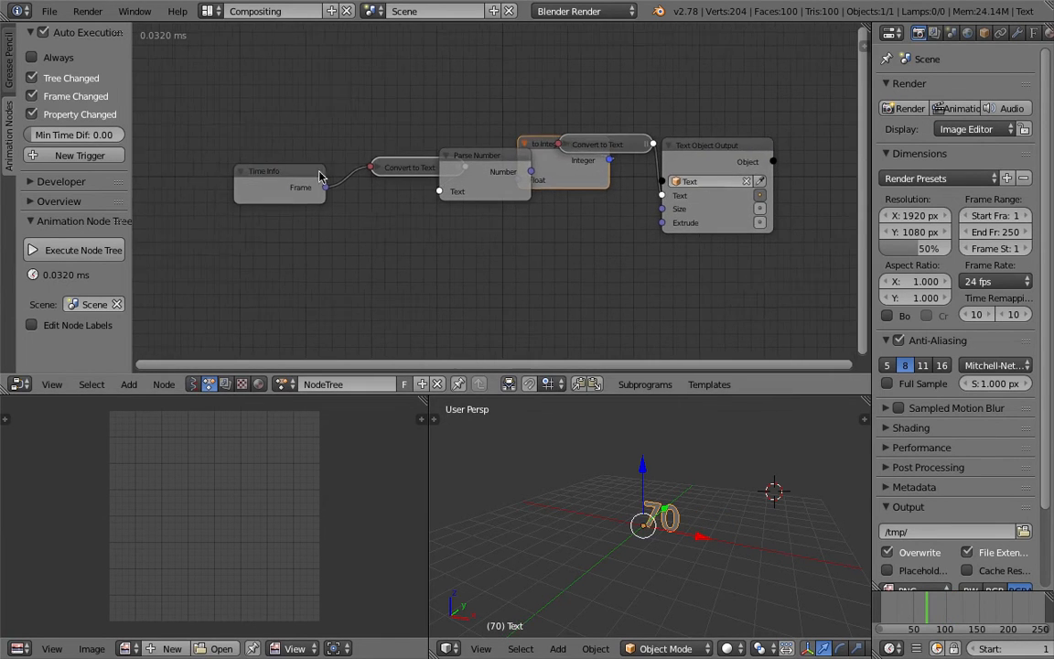
{"action": "left_click_drag", "start_coordinate": [319, 172], "coordinate": [173, 167]}
{"action": "left_click_drag", "start_coordinate": [376, 167], "coordinate": [251, 167]}
{"action": "left_click_drag", "start_coordinate": [460, 157], "coordinate": [397, 169]}
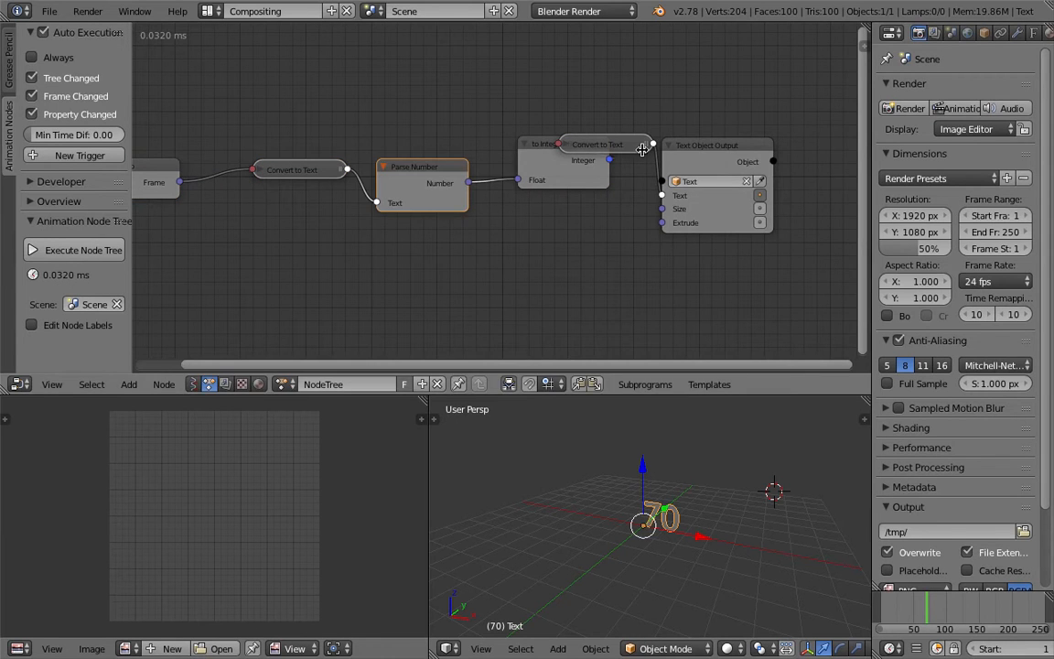
{"action": "left_click_drag", "start_coordinate": [683, 151], "coordinate": [759, 153]}
{"action": "left_click_drag", "start_coordinate": [616, 145], "coordinate": [673, 165]}
{"action": "key", "text": "ctrl+s"}
{"action": "left_click", "coordinate": [558, 165]}
{"action": "middle_click_drag", "start_coordinate": [164, 214], "coordinate": [344, 195]}
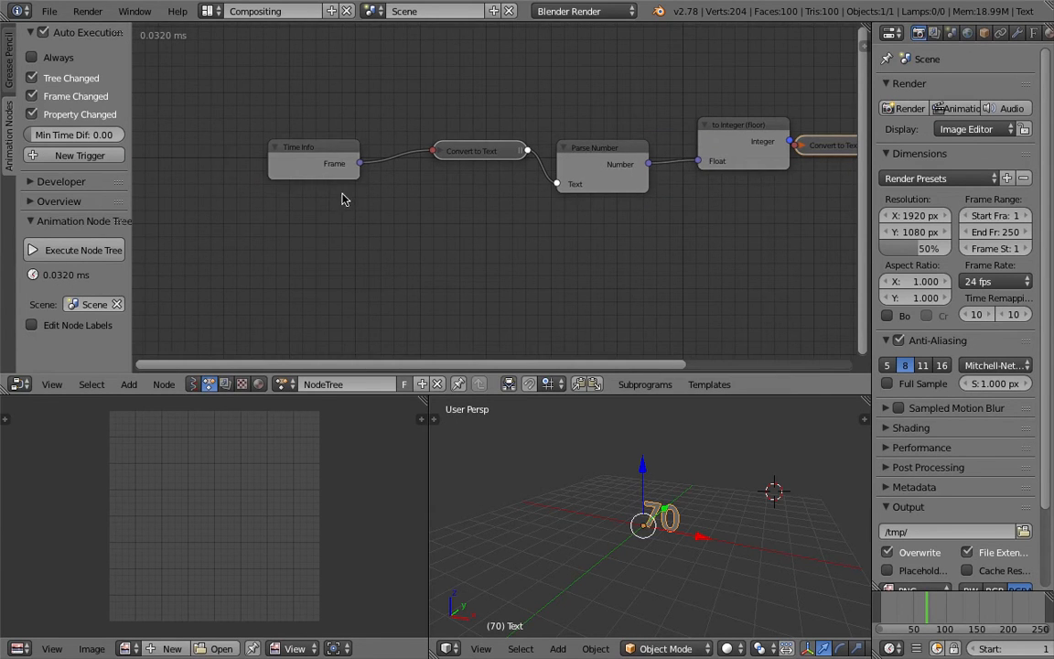
{"action": "left_click_drag", "start_coordinate": [306, 155], "coordinate": [222, 152]}
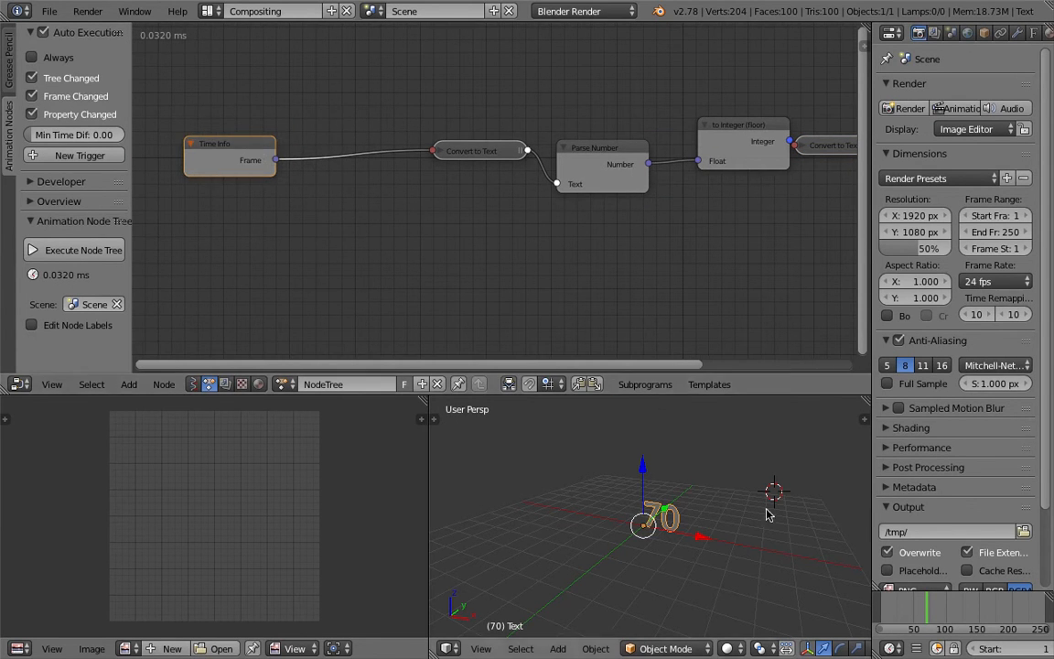
Scrub to frame 73 and insert a Math node between the Time Info and first Convert to Text nodes.
{"action": "left_click_drag", "start_coordinate": [935, 613], "coordinate": [936, 614]}
{"action": "middle_click_drag", "start_coordinate": [350, 188], "coordinate": [358, 194]}
{"action": "key", "text": "ctrl+a"}
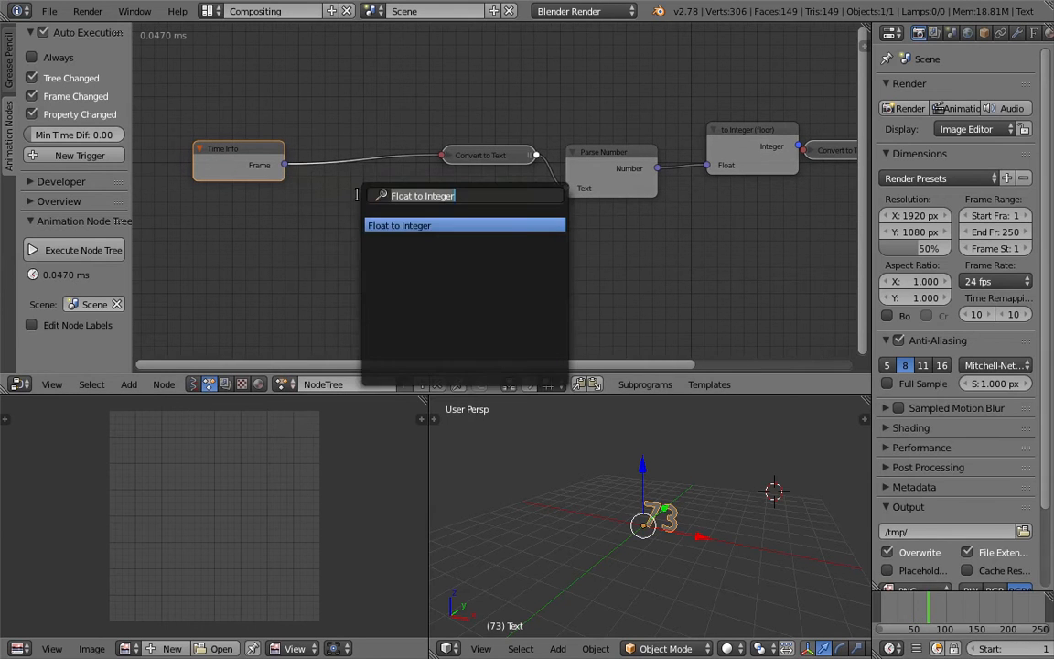
{"action": "type", "text": "math"}
{"action": "key", "text": "Down"}
{"action": "key", "text": "Up"}
{"action": "key", "text": "Return"}
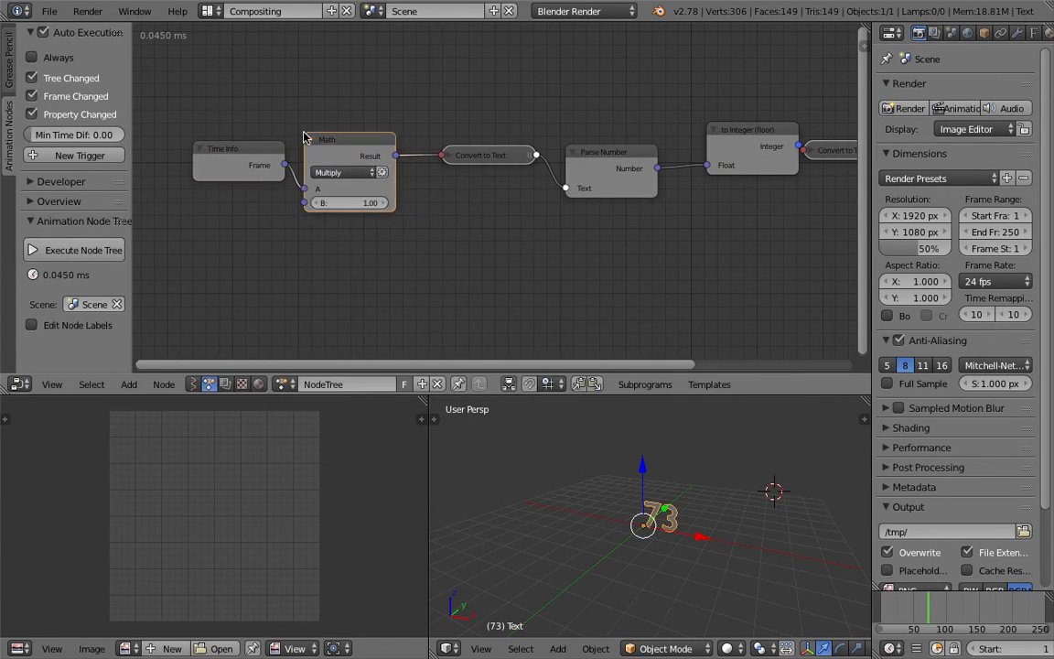
{"action": "left_click", "coordinate": [340, 138]}
Set the Math node's operation to Floor Division with B at 100.
{"action": "left_click", "coordinate": [377, 174]}
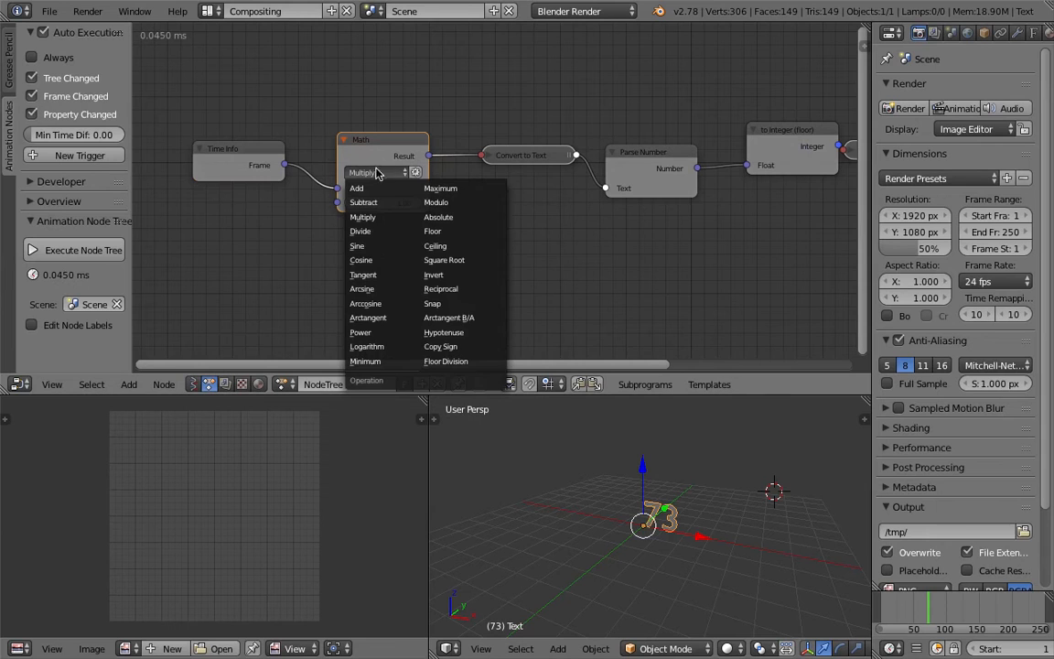
{"action": "left_click", "coordinate": [449, 366]}
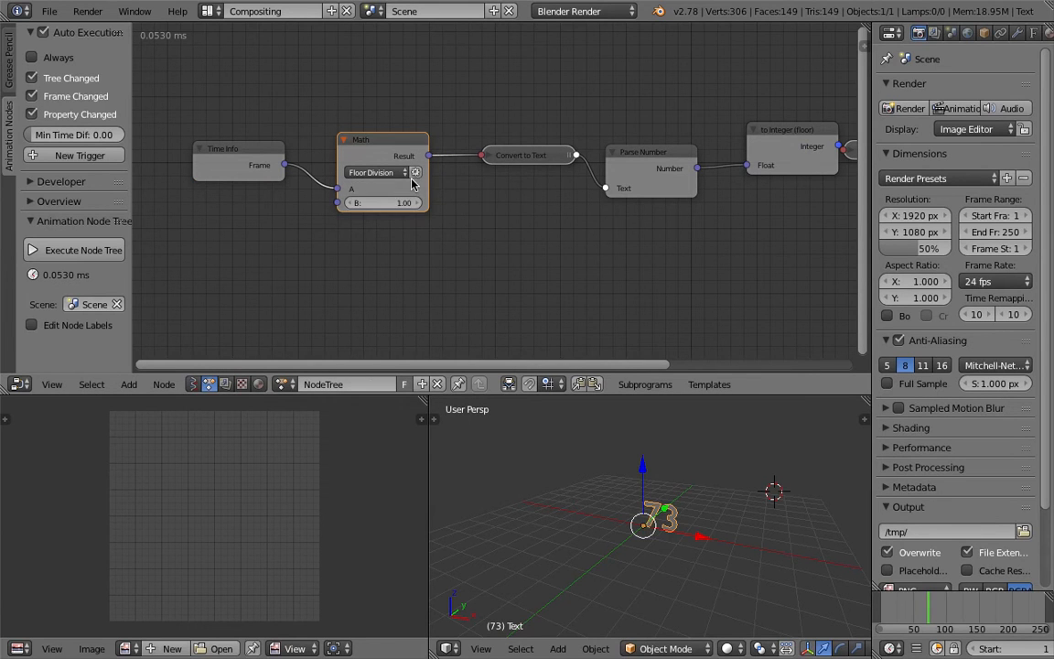
{"action": "left_click", "coordinate": [409, 202]}
{"action": "type", "text": "100"}
{"action": "key", "text": "Return"}
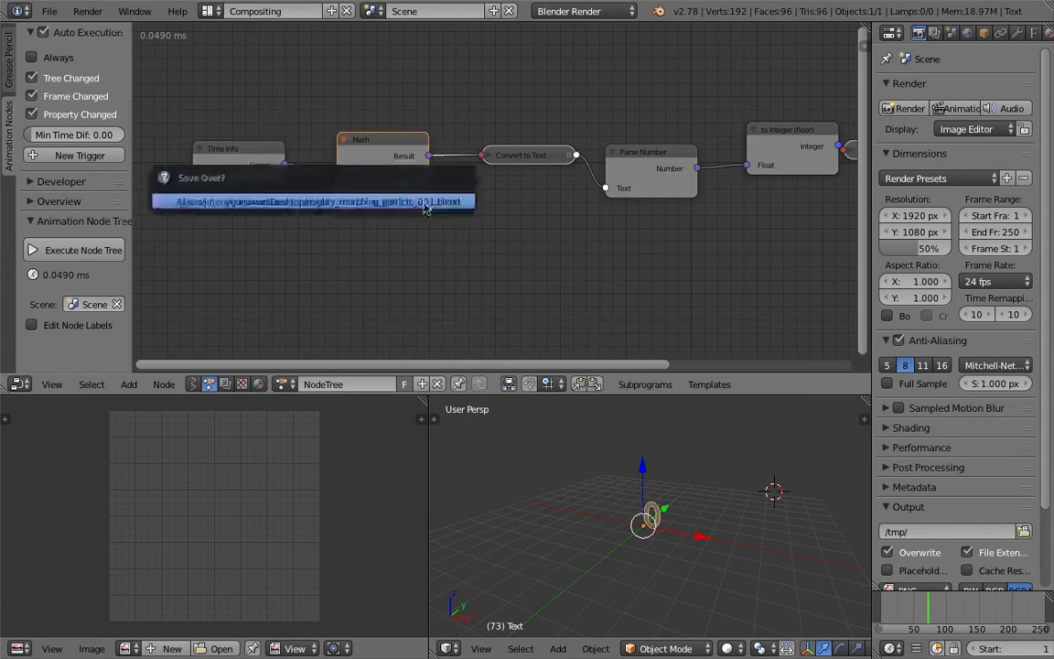
Play the animation from the first frame to check how the text changes, and stop at frame 110.
{"action": "scroll", "coordinate": [1005, 654], "scroll_direction": "down", "scroll_amount": 5}
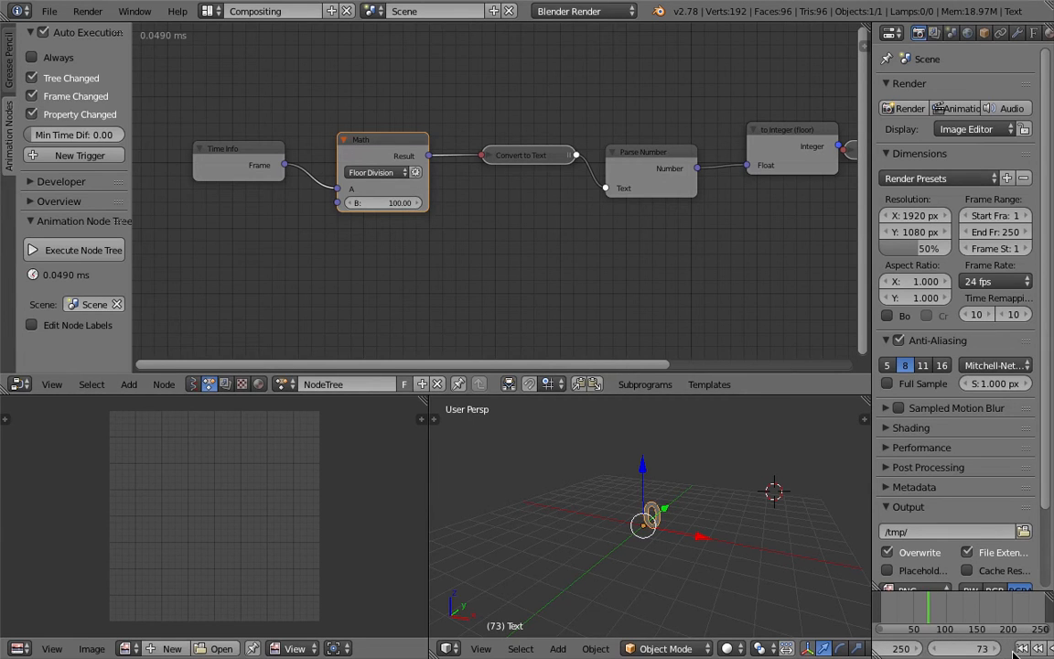
{"action": "left_click", "coordinate": [974, 649]}
{"action": "left_click", "coordinate": [1007, 648]}
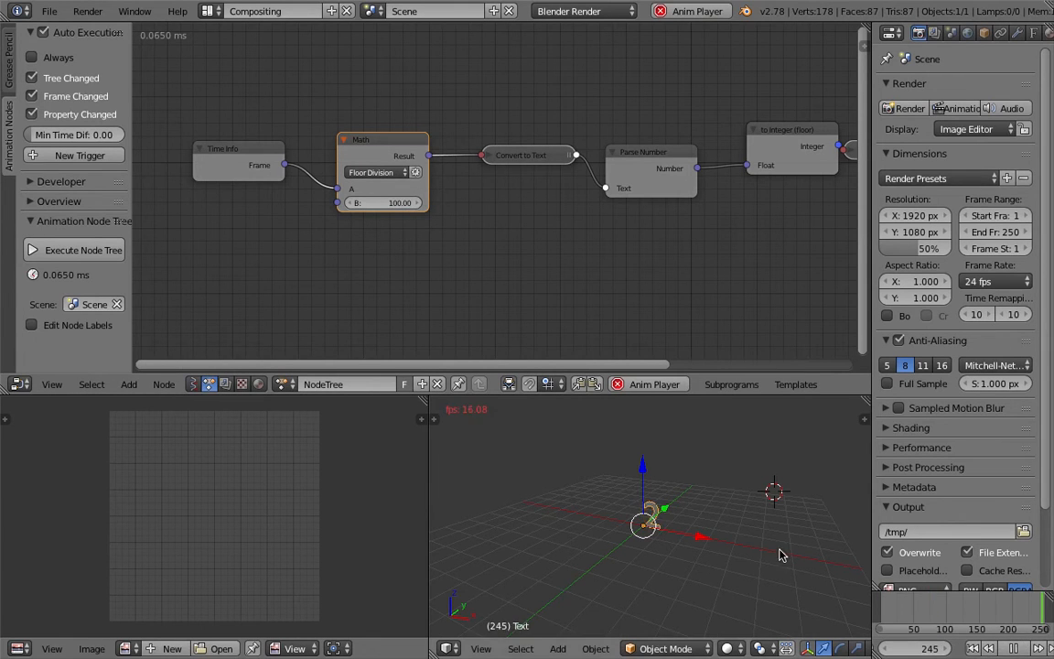
{"action": "left_click", "coordinate": [974, 650]}
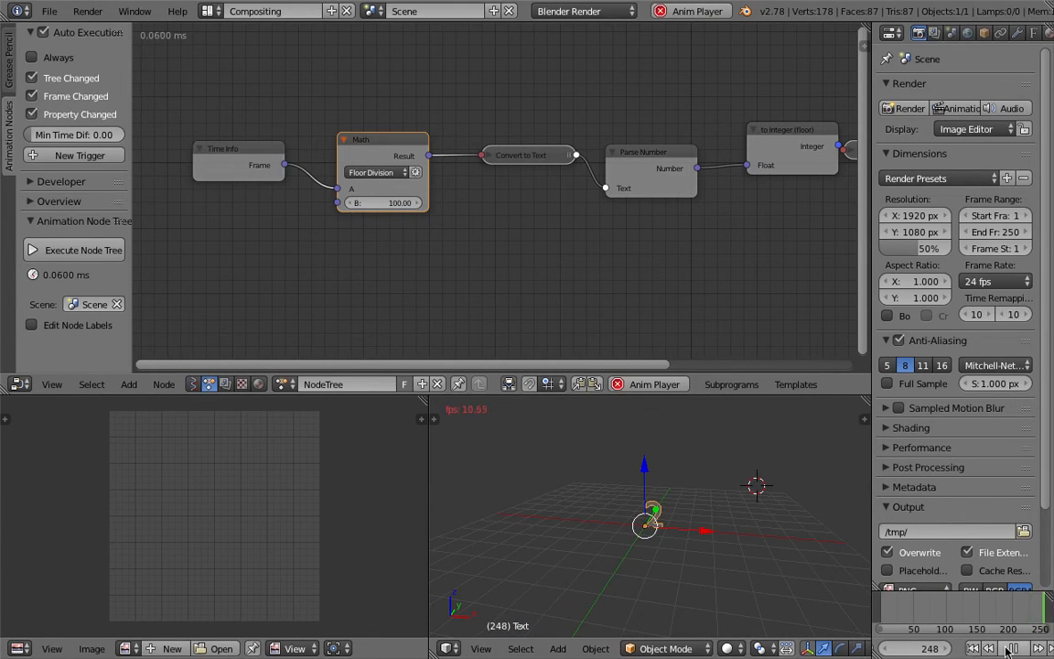
{"action": "left_click", "coordinate": [1016, 649]}
{"action": "left_click", "coordinate": [975, 649]}
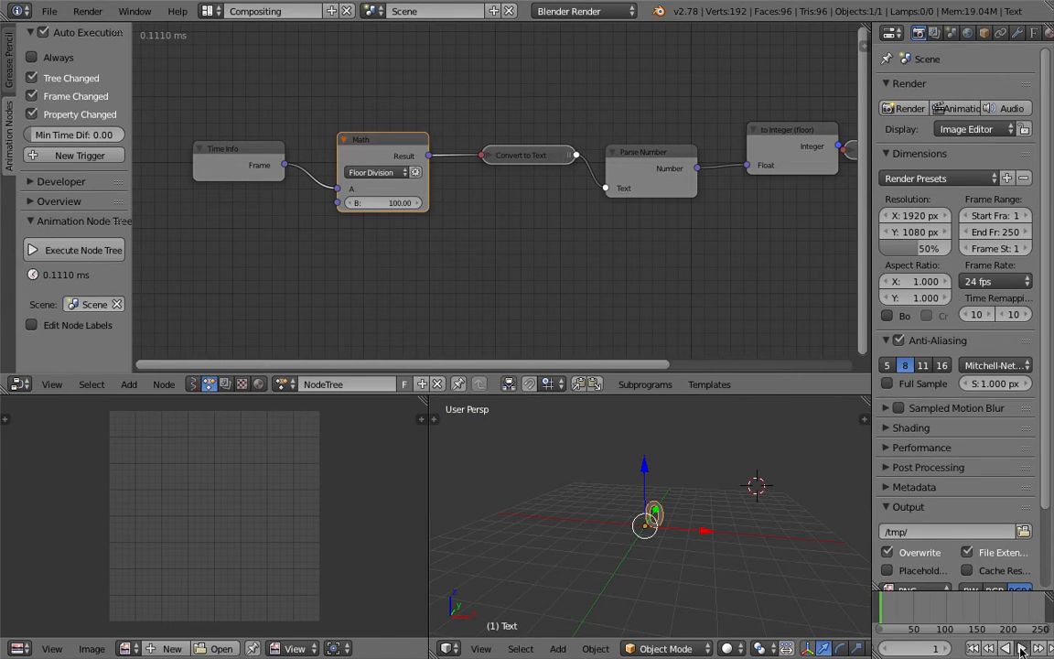
{"action": "left_click", "coordinate": [1018, 649]}
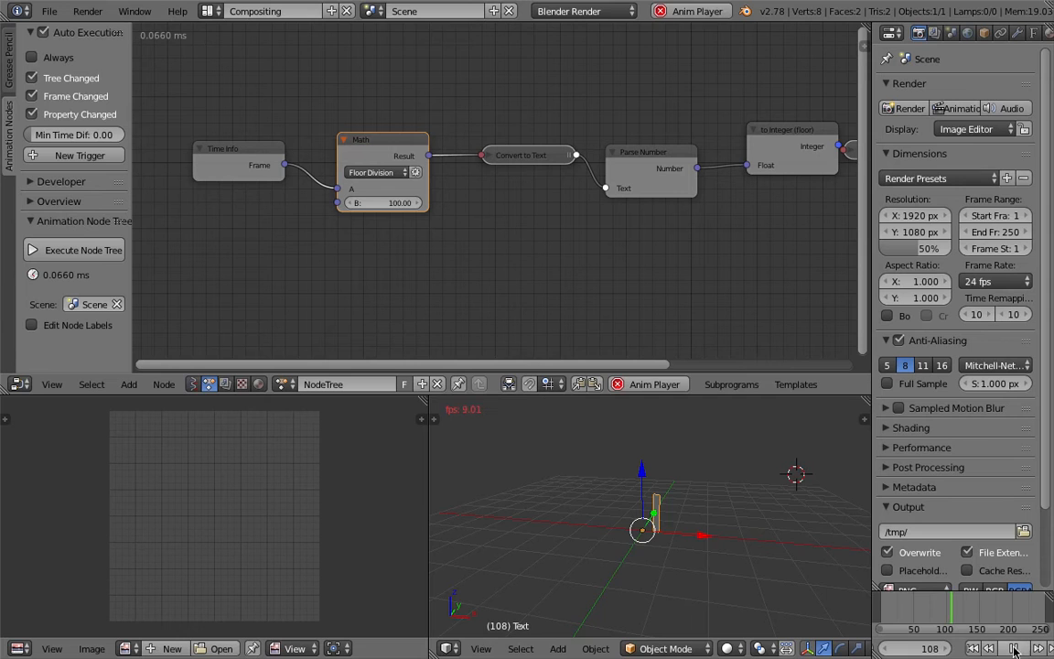
{"action": "left_click", "coordinate": [1013, 648]}
Save the scene over the existing blend file.
{"action": "key", "text": "ctrl+s"}
{"action": "left_click", "coordinate": [683, 522]}
{"action": "scroll", "coordinate": [678, 171], "scroll_direction": "down", "scroll_amount": 1}
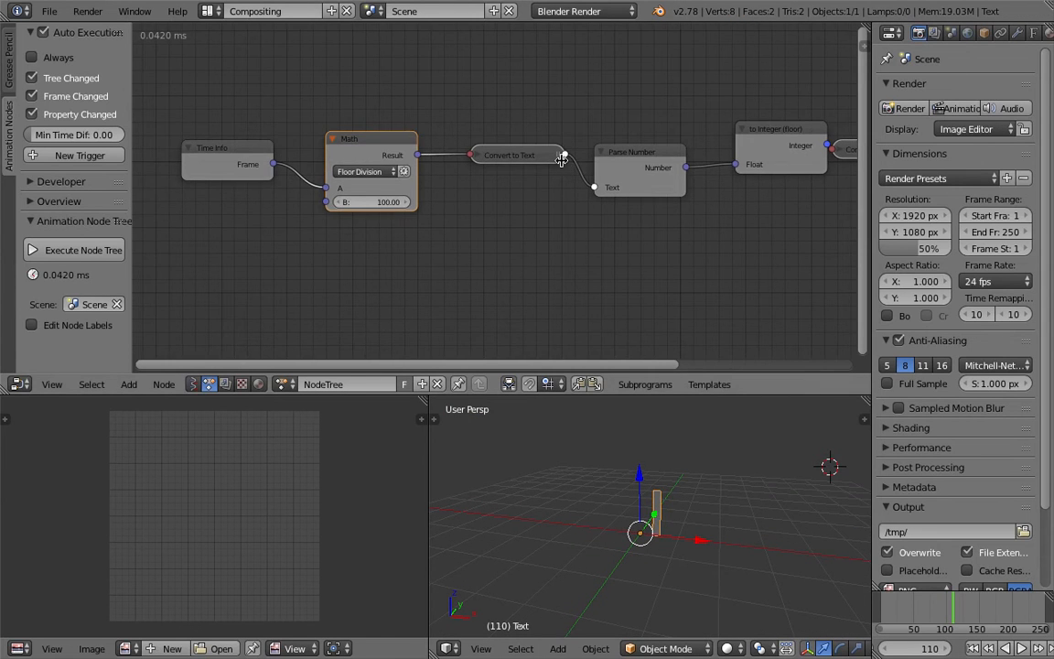
Enable Extrude and Size on the Text Object Output node, set them to 0.06 and 2.65, and save over the existing file.
{"action": "middle_click_drag", "start_coordinate": [675, 171], "coordinate": [637, 173]}
{"action": "scroll", "coordinate": [684, 466], "scroll_direction": "up", "scroll_amount": 3}
{"action": "middle_click_drag", "start_coordinate": [683, 466], "coordinate": [660, 479]}
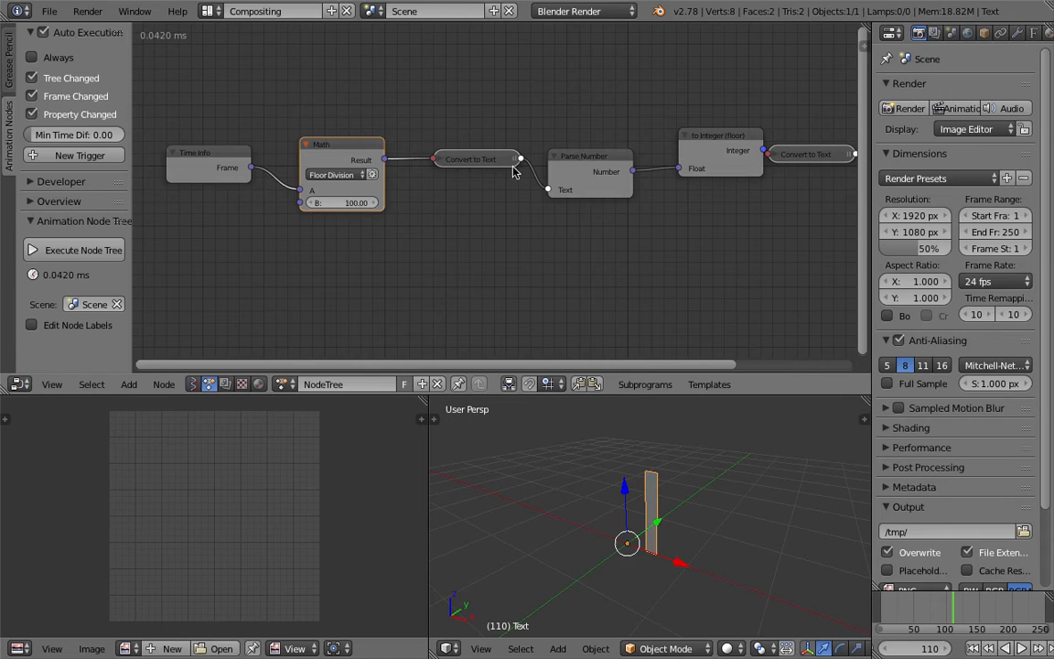
{"action": "middle_click_drag", "start_coordinate": [673, 149], "coordinate": [417, 163]}
{"action": "left_click", "coordinate": [727, 220]}
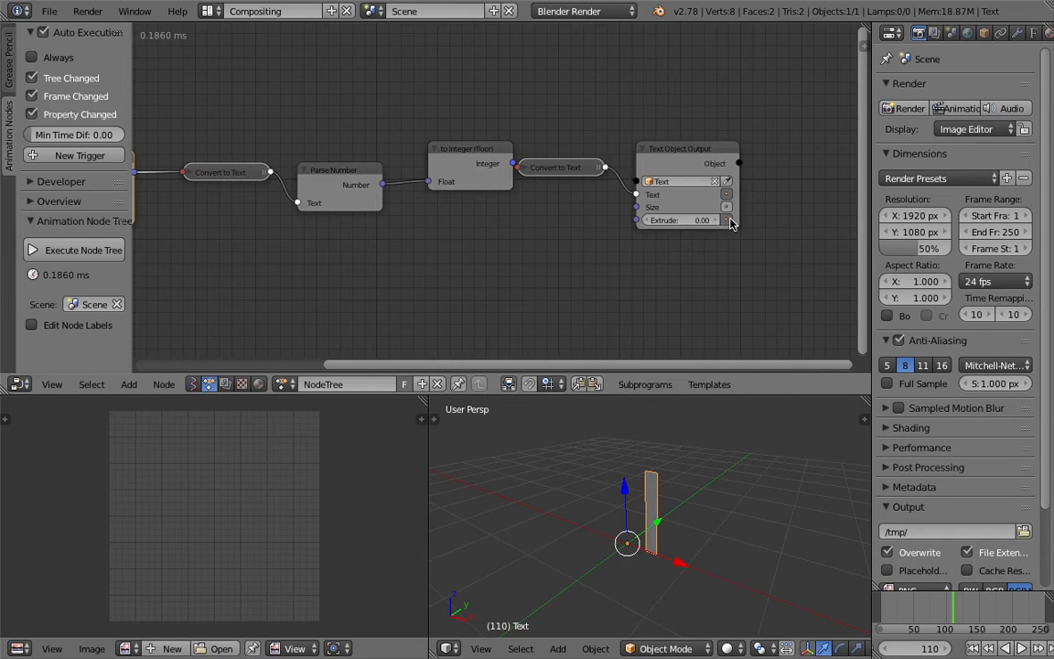
{"action": "left_click_drag", "start_coordinate": [698, 222], "coordinate": [730, 207]}
{"action": "left_click", "coordinate": [726, 207]}
{"action": "scroll", "coordinate": [725, 469], "scroll_direction": "down", "scroll_amount": 2}
{"action": "mouse_move", "coordinate": [714, 477]}
{"action": "middle_mouse_down", "text": "shift"}
{"action": "mouse_move", "coordinate": [663, 520]}
{"action": "mouse_move", "coordinate": [720, 482]}
{"action": "middle_mouse_up", "text": "shift"}
{"action": "scroll", "coordinate": [692, 489], "scroll_direction": "down", "scroll_amount": 4}
{"action": "key", "text": "ctrl+s"}
{"action": "left_click", "coordinate": [721, 483]}
Load the TitanO font from the _FONTS folder as the text object's regular font.
{"action": "middle_click_drag", "start_coordinate": [548, 461], "coordinate": [597, 511]}
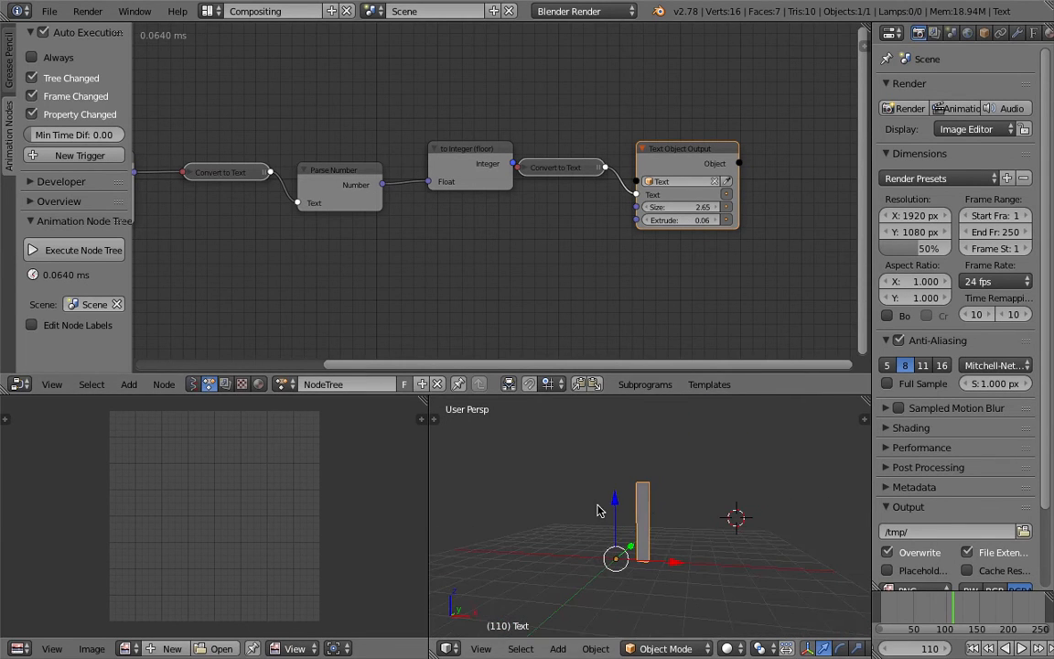
{"action": "left_click", "coordinate": [1035, 33]}
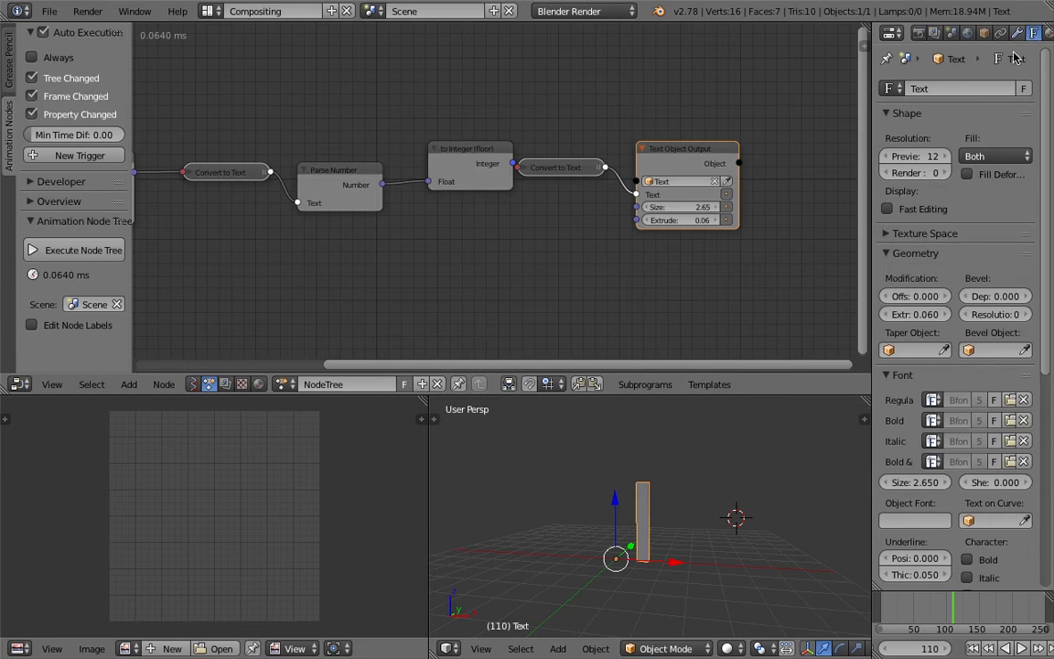
{"action": "left_click", "coordinate": [932, 400]}
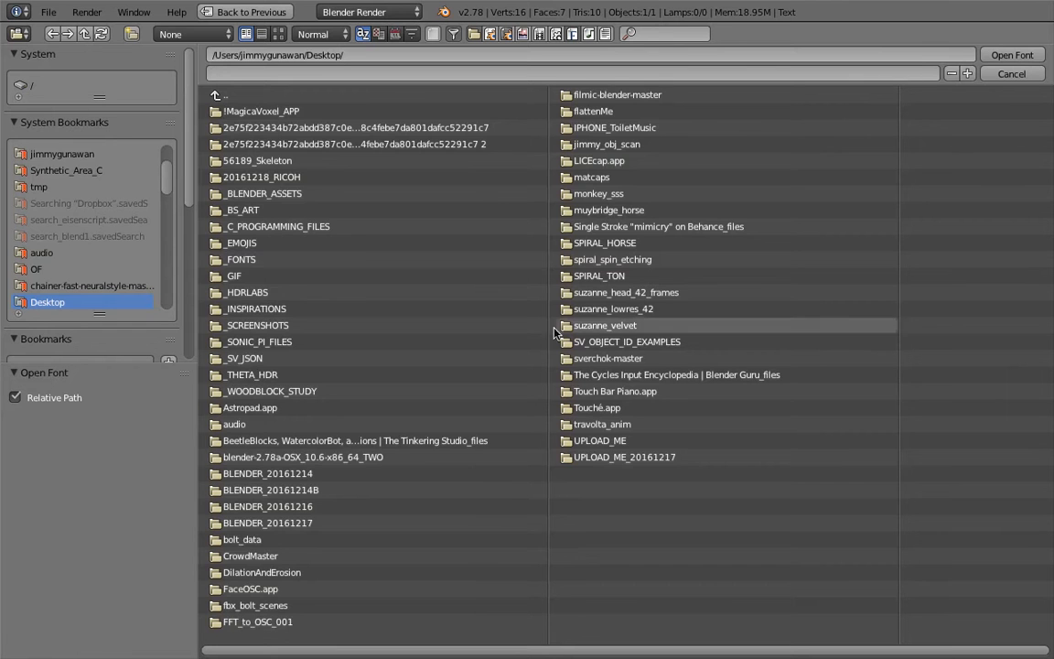
{"action": "left_click", "coordinate": [306, 259]}
{"action": "left_click", "coordinate": [290, 227]}
{"action": "double_click", "coordinate": [283, 108]}
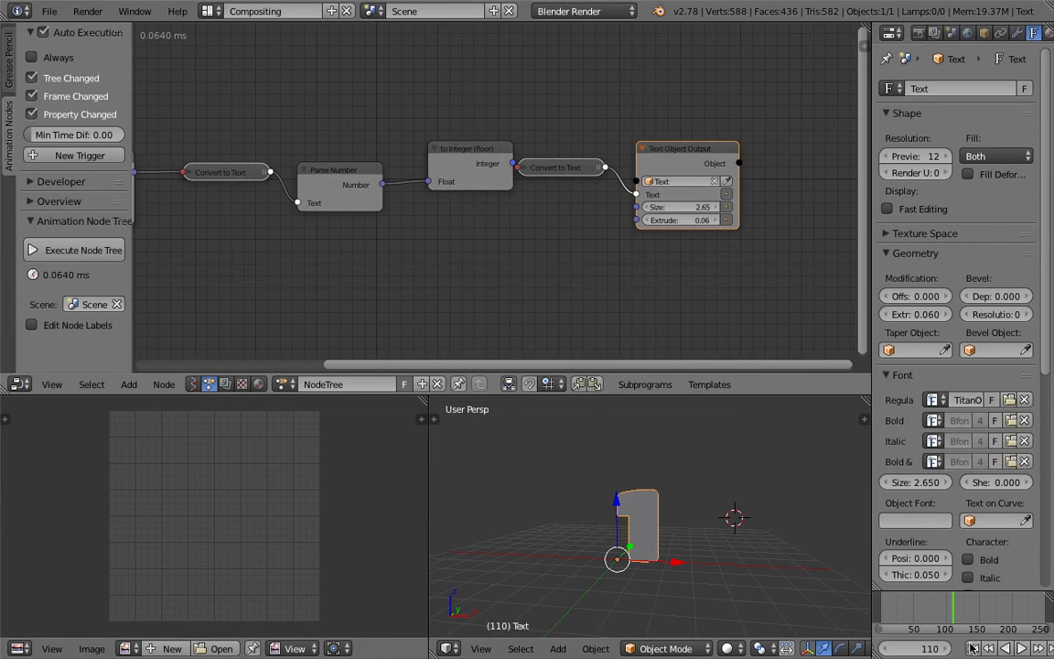
Play the animation briefly to check the new font, stop at frame 12, and save the scene over the existing file.
{"action": "left_click", "coordinate": [1009, 648]}
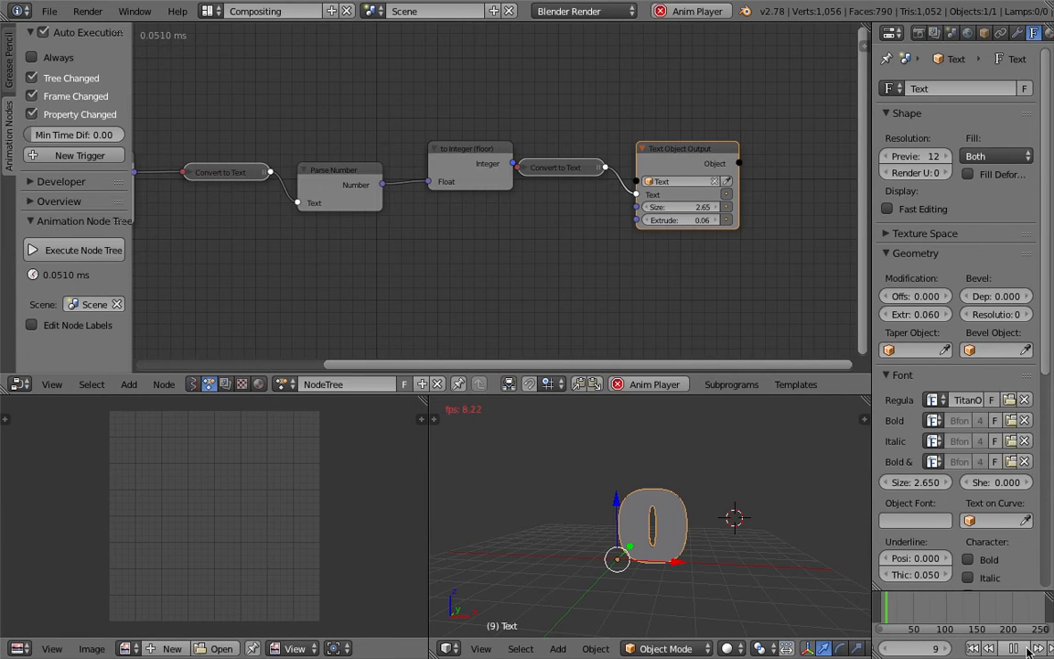
{"action": "key", "text": "alt+a"}
{"action": "mouse_move", "coordinate": [626, 510]}
{"action": "middle_mouse_down"}
{"action": "mouse_move", "coordinate": [668, 507]}
{"action": "mouse_move", "coordinate": [612, 503]}
{"action": "middle_mouse_up"}
{"action": "key", "text": "ctrl+s"}
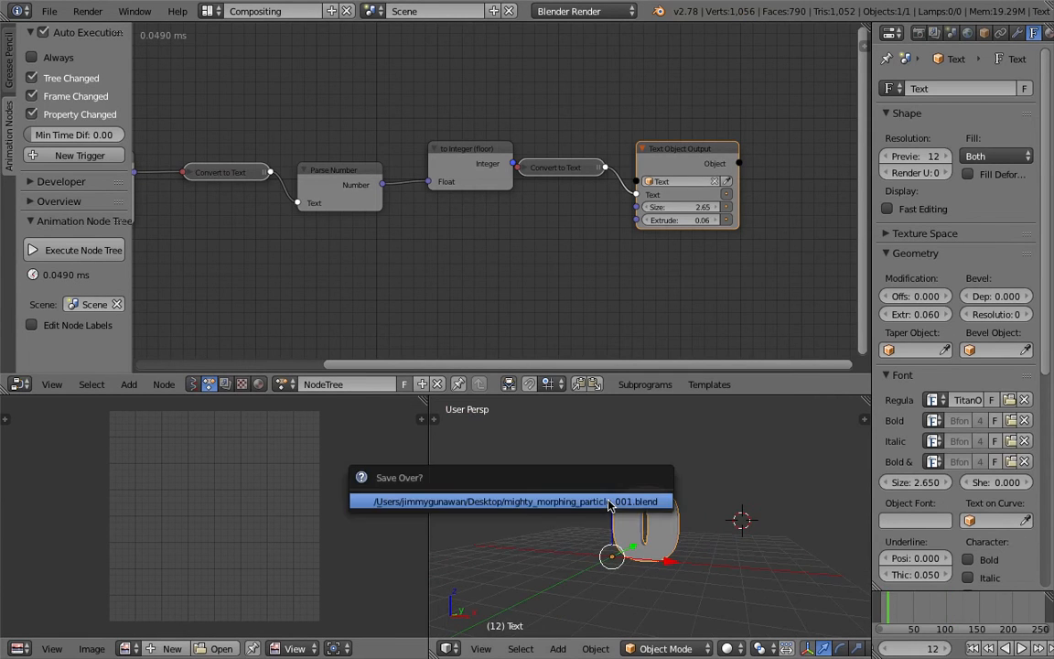
{"action": "left_click", "coordinate": [611, 503]}
Set Extrude on the Text Object Output node to 0.30 and save the scene over the existing file.
{"action": "scroll", "coordinate": [611, 494], "scroll_direction": "up", "scroll_amount": 1}
{"action": "left_click_drag", "start_coordinate": [666, 221], "coordinate": [695, 221]}
{"action": "middle_click_drag", "start_coordinate": [718, 543], "coordinate": [622, 509]}
{"action": "key", "text": "ctrl+s"}
{"action": "left_click", "coordinate": [612, 506]}
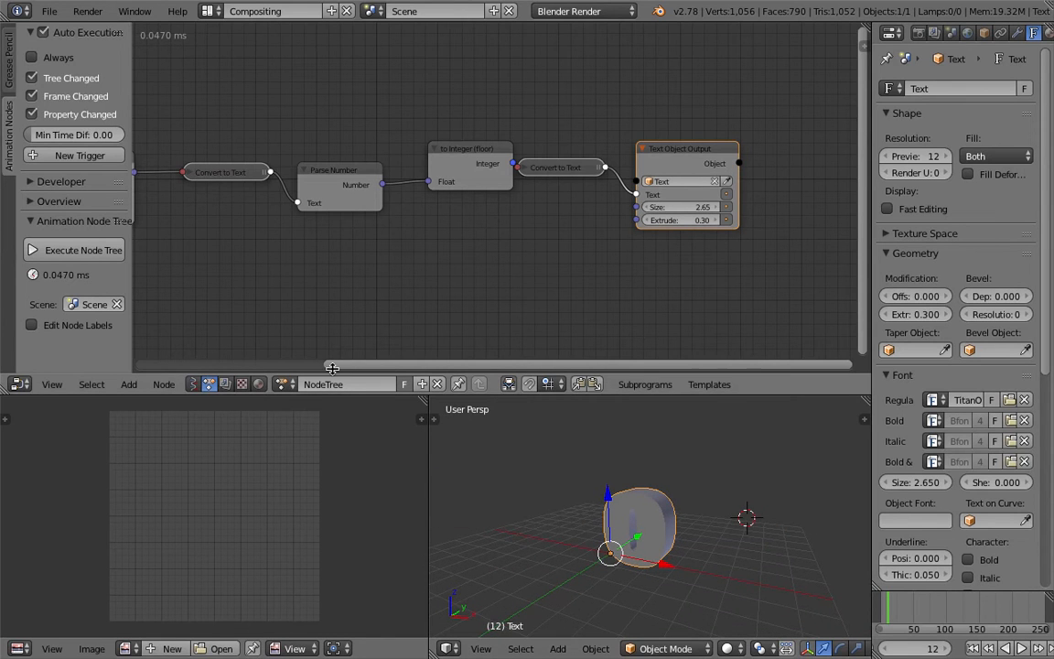
Rename the Animation Nodes tree as 0_Changing_Text and save the scene.
{"action": "type", "text": "0_Changing_Text"}
{"action": "key", "text": "Return"}
{"action": "key", "text": "ctrl+s"}
Merge the 3D view over the UV/Image Editor area and inspect the text in wireframe and solid shading.
{"action": "left_click_drag", "start_coordinate": [420, 393], "coordinate": [291, 389]}
{"action": "scroll", "coordinate": [474, 508], "scroll_direction": "down", "scroll_amount": 2}
{"action": "middle_click_drag", "start_coordinate": [474, 510], "coordinate": [496, 503]}
{"action": "middle_click_drag", "start_coordinate": [439, 469], "coordinate": [487, 467], "text": "shift"}
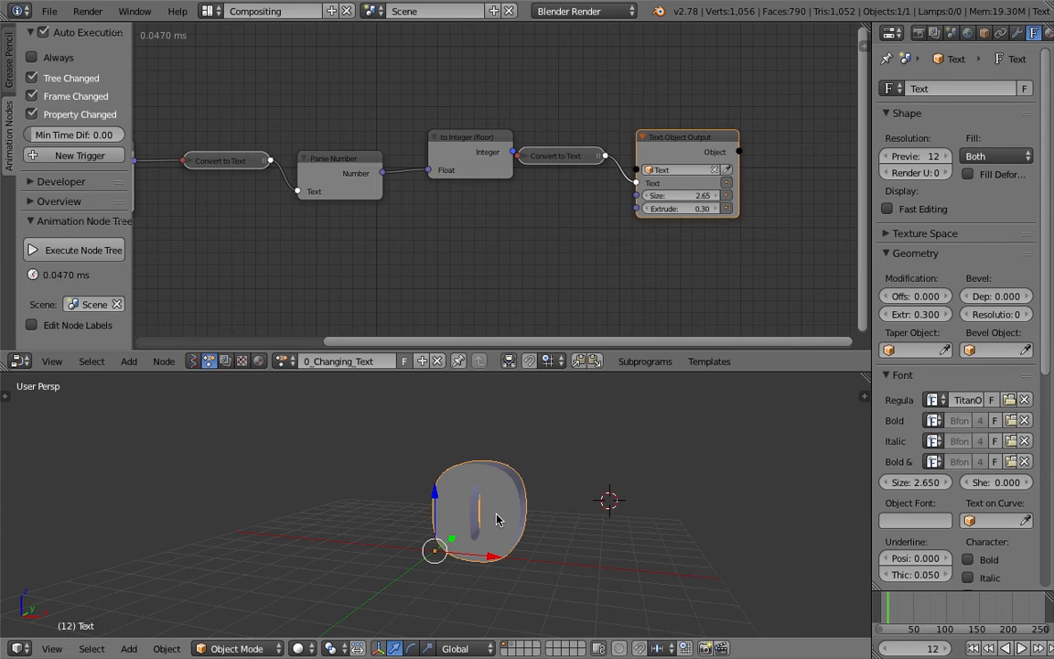
{"action": "scroll", "coordinate": [497, 514], "scroll_direction": "down", "scroll_amount": 1}
{"action": "key", "text": "z"}
{"action": "middle_click_drag", "start_coordinate": [500, 513], "coordinate": [443, 519]}
{"action": "key", "text": "z"}
Add a Remesh modifier in Smooth mode to the text object and save the scene over the existing file.
{"action": "left_click", "coordinate": [1017, 32]}
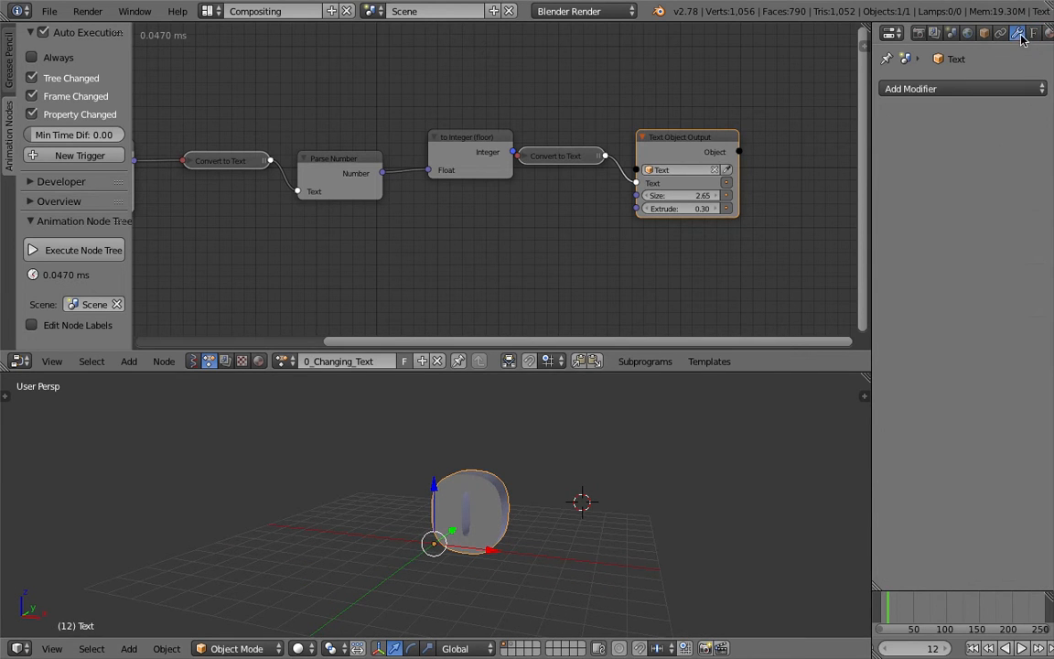
{"action": "left_click", "coordinate": [958, 89]}
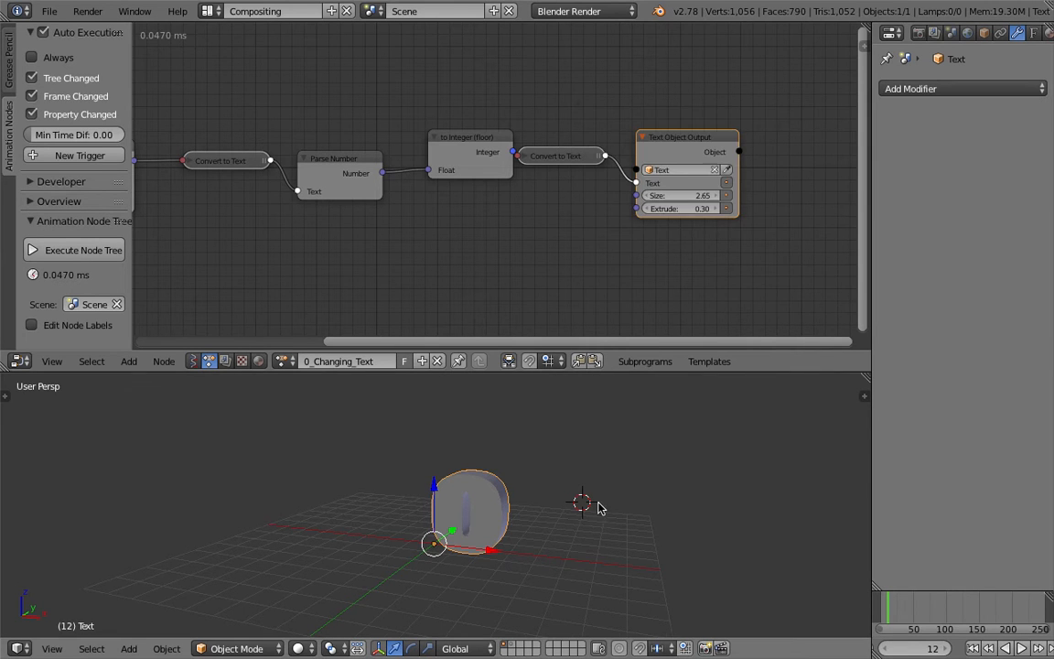
{"action": "left_click", "coordinate": [915, 89]}
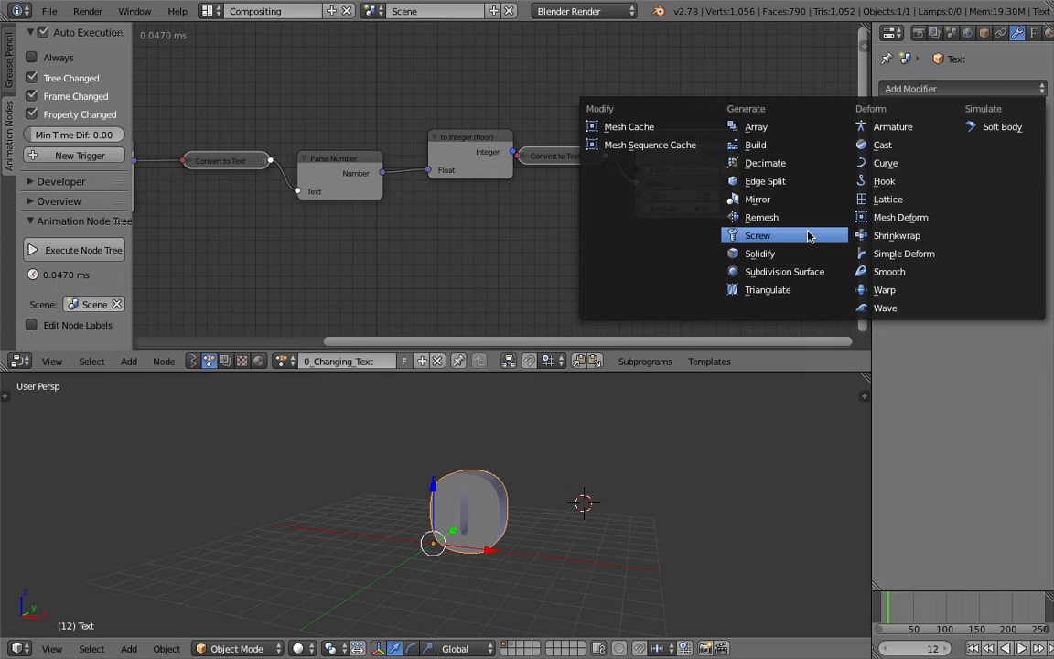
{"action": "left_click", "coordinate": [743, 218]}
{"action": "left_click", "coordinate": [945, 169]}
{"action": "left_click", "coordinate": [956, 126]}
{"action": "middle_click_drag", "start_coordinate": [644, 384], "coordinate": [631, 454]}
{"action": "key", "text": "ctrl+s"}
{"action": "left_click", "coordinate": [630, 456]}
{"action": "scroll", "coordinate": [457, 475], "scroll_direction": "up", "scroll_amount": 2}
{"action": "middle_click_drag", "start_coordinate": [491, 486], "coordinate": [483, 453], "text": "shift"}
{"action": "key", "text": "ctrl+s"}
{"action": "left_click", "coordinate": [483, 452]}
Create a Sverchok node tree named 1_Text_to_Mesh and save the scene.
{"action": "scroll", "coordinate": [438, 271], "scroll_direction": "down", "scroll_amount": 2}
{"action": "middle_click_drag", "start_coordinate": [427, 281], "coordinate": [430, 265]}
{"action": "left_click", "coordinate": [193, 361]}
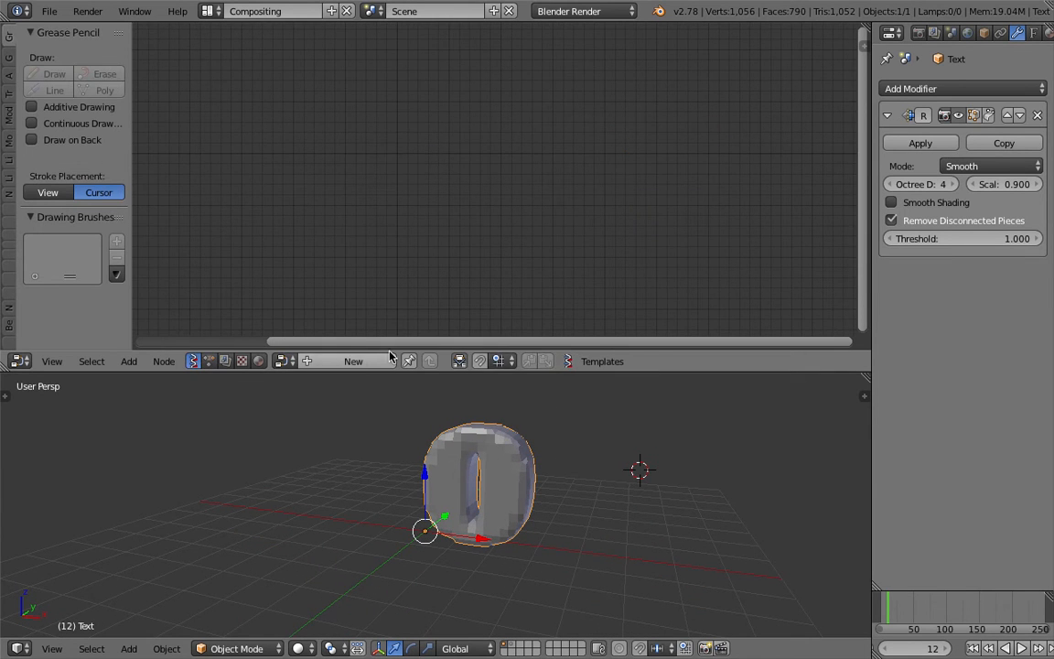
{"action": "left_click", "coordinate": [348, 361]}
{"action": "double_click", "coordinate": [362, 364]}
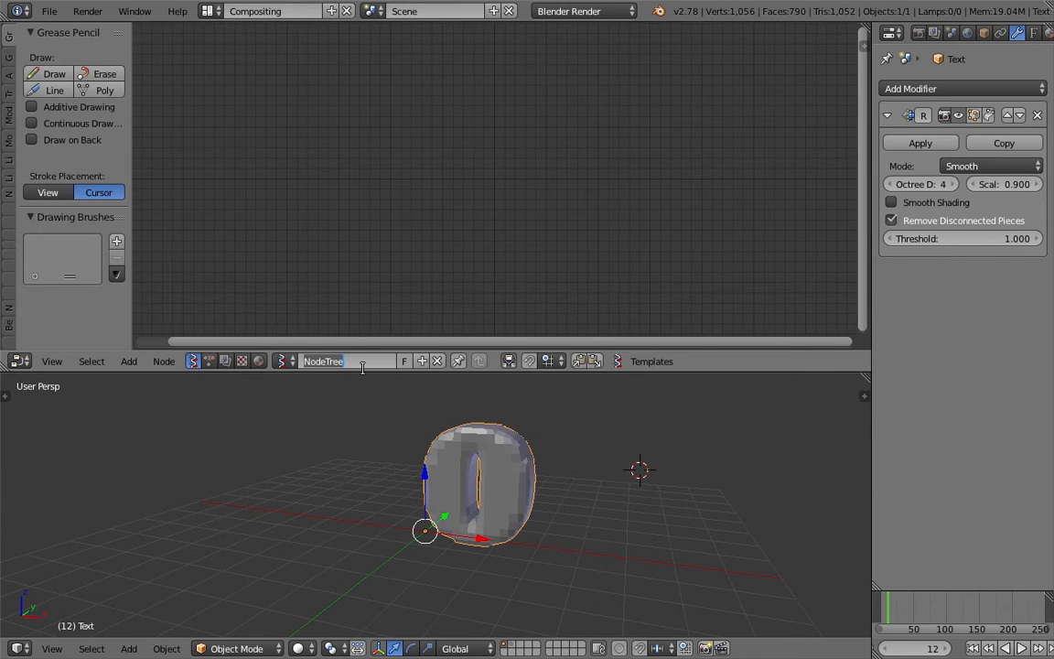
{"action": "type", "text": "Text_to_Mesh"}
{"action": "left_click", "coordinate": [357, 361]}
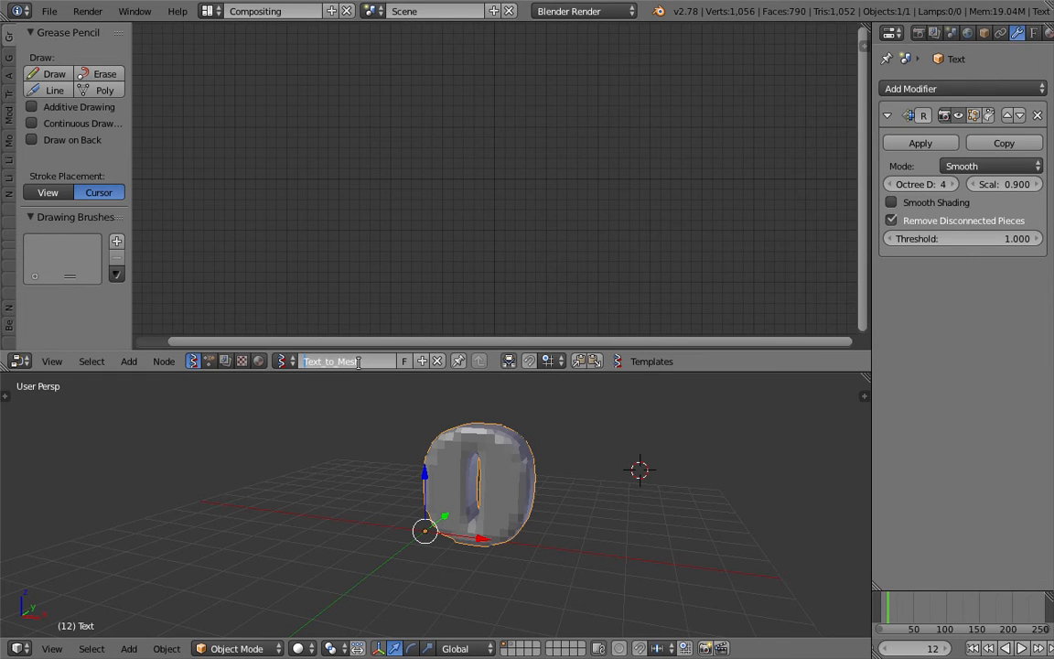
{"action": "left_click", "coordinate": [408, 362]}
{"action": "key", "text": "ctrl+s"}
{"action": "left_click", "coordinate": [417, 228]}
Add an Objects in mk2 node and load the selected Text object into it.
{"action": "key", "text": "shift+a"}
{"action": "left_click", "coordinate": [413, 169]}
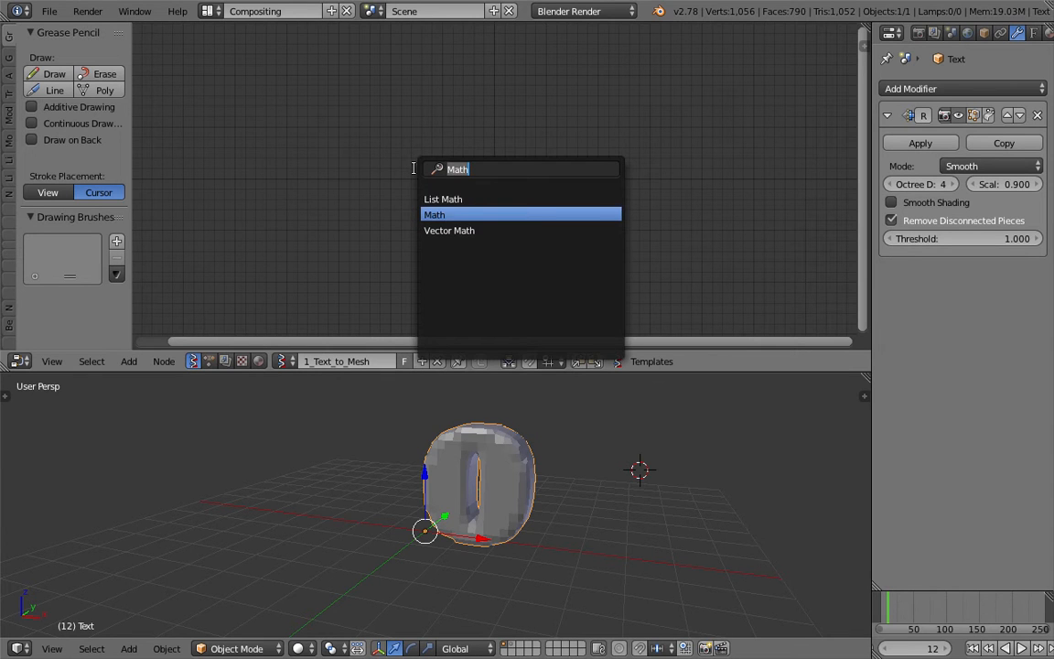
{"action": "type", "text": "object"}
{"action": "key", "text": "Down"}
{"action": "key", "text": "Return"}
{"action": "left_click", "coordinate": [382, 153]}
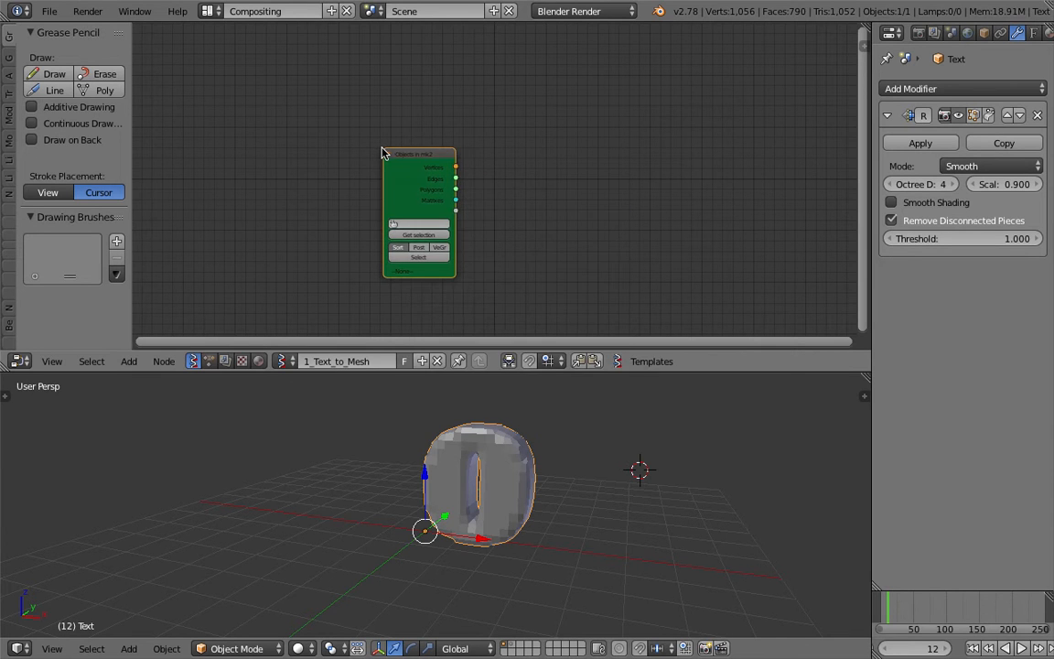
{"action": "left_click_drag", "start_coordinate": [415, 174], "coordinate": [348, 157]}
{"action": "scroll", "coordinate": [393, 173], "scroll_direction": "up", "scroll_amount": 1}
{"action": "scroll", "coordinate": [348, 270], "scroll_direction": "up", "scroll_amount": 1}
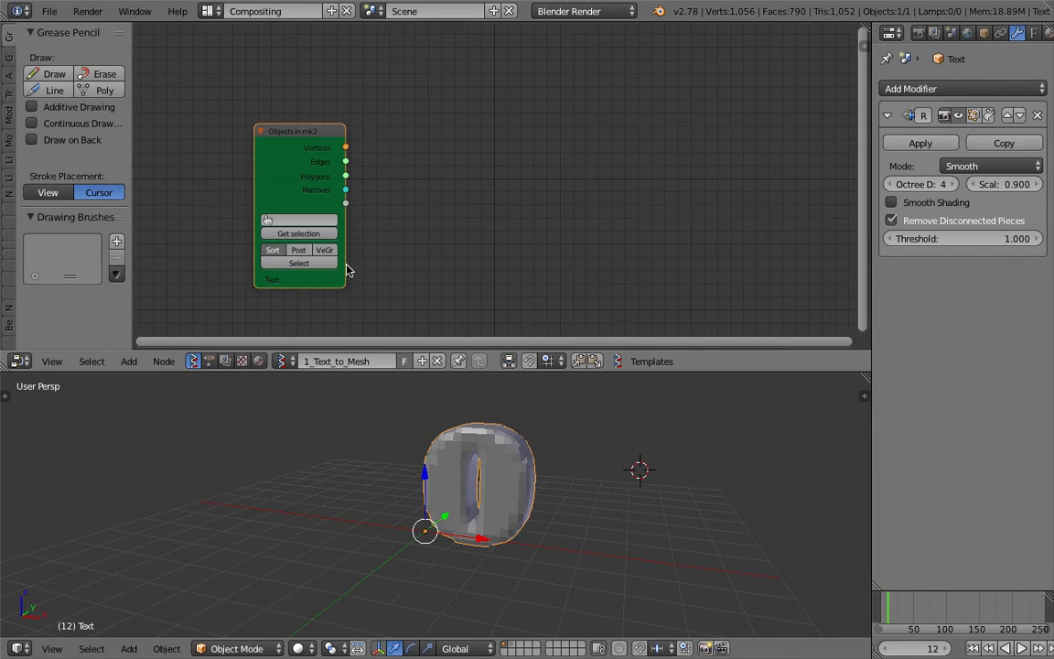
Add a Viewer BMeshMK2 node and connect Vertices and Polygons from the Objects in mk2 node to its vertices and faces.
{"action": "key", "text": "shift+a"}
{"action": "left_click", "coordinate": [501, 168]}
{"action": "type", "text": "bme"}
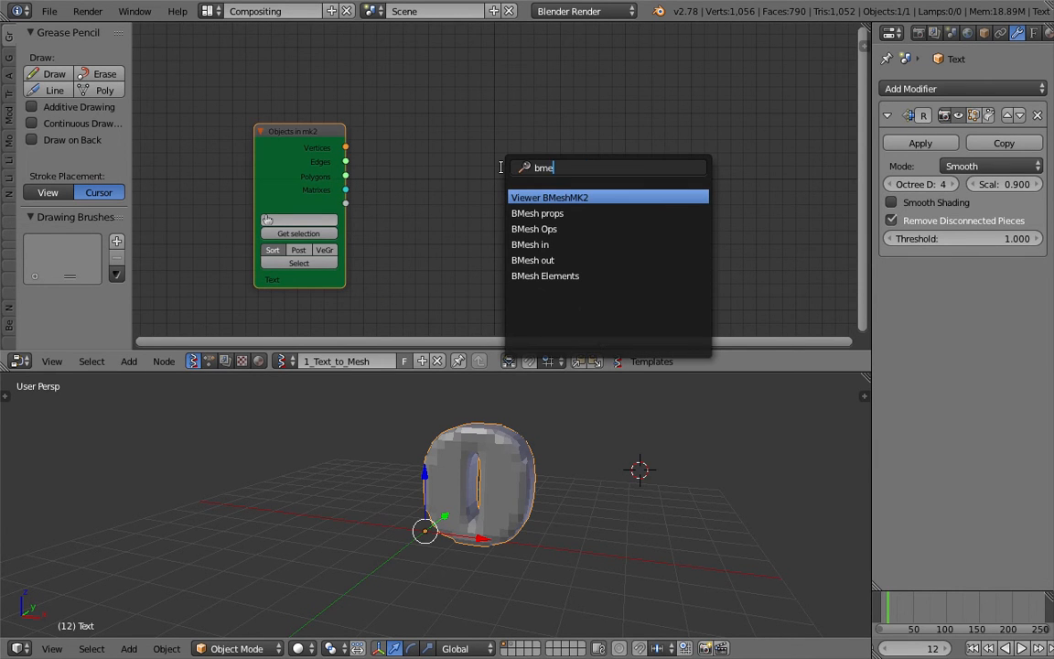
{"action": "key", "text": "Return"}
{"action": "left_click", "coordinate": [499, 117]}
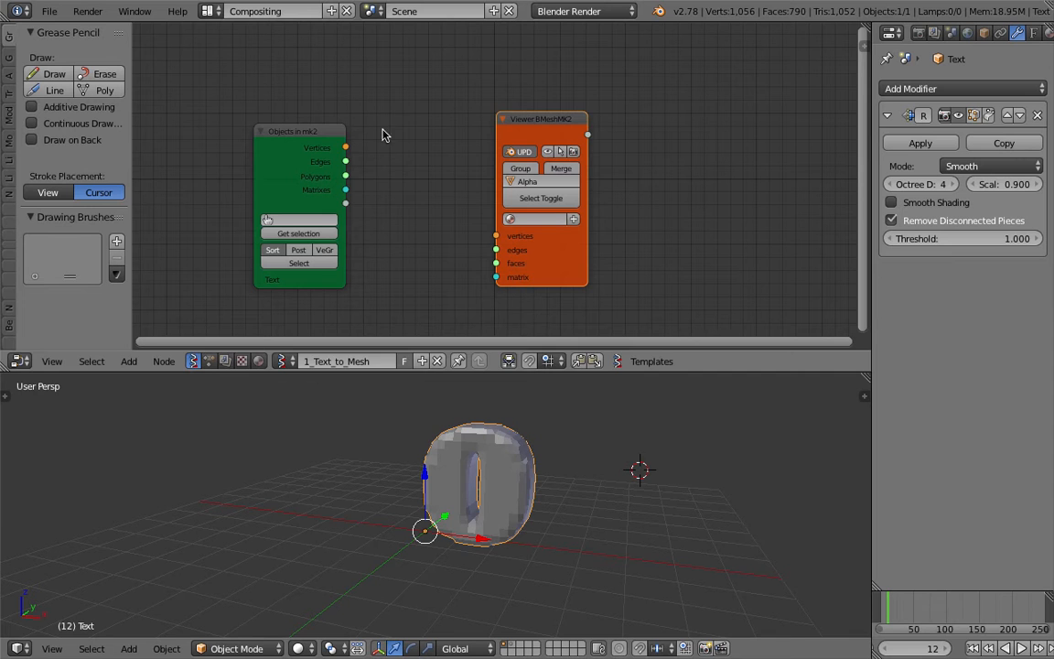
{"action": "left_click_drag", "start_coordinate": [491, 236], "coordinate": [495, 262]}
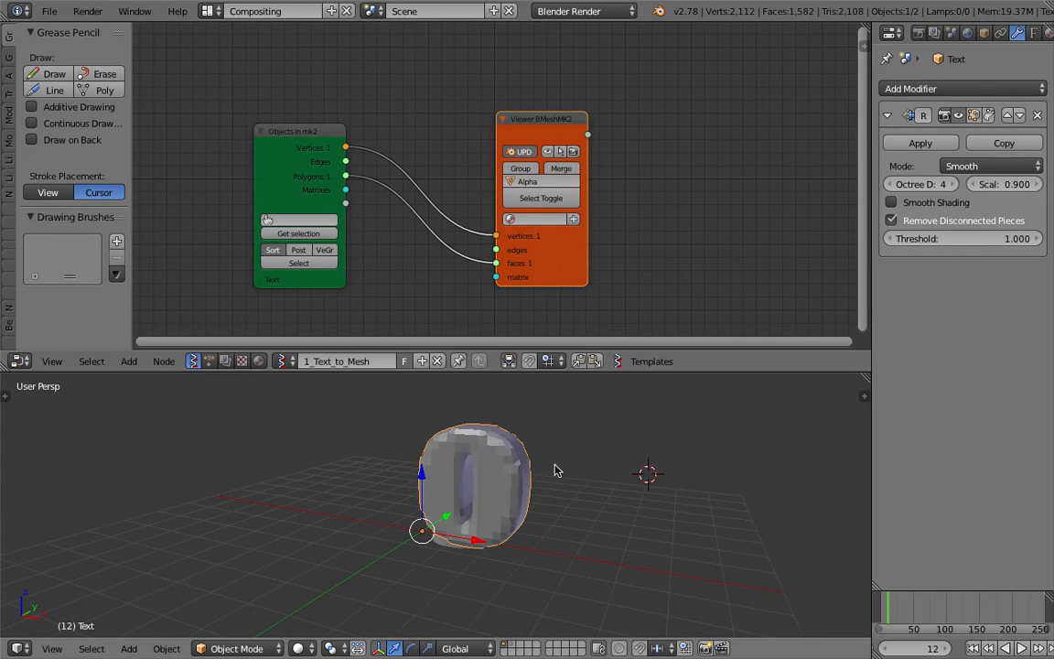
Select the Alpha_0 mesh generated by the viewer node and examine its orientation against the text.
{"action": "key", "text": "z"}
{"action": "right_click", "coordinate": [480, 520]}
{"action": "scroll", "coordinate": [604, 506], "scroll_direction": "up", "scroll_amount": 3}
{"action": "mouse_move", "coordinate": [482, 520]}
{"action": "middle_mouse_down"}
{"action": "mouse_move", "coordinate": [605, 506]}
{"action": "mouse_move", "coordinate": [537, 527]}
{"action": "mouse_move", "coordinate": [565, 522]}
{"action": "mouse_move", "coordinate": [540, 517]}
{"action": "middle_mouse_up"}
{"action": "key", "text": "z"}
{"action": "scroll", "coordinate": [586, 512], "scroll_direction": "up", "scroll_amount": 2}
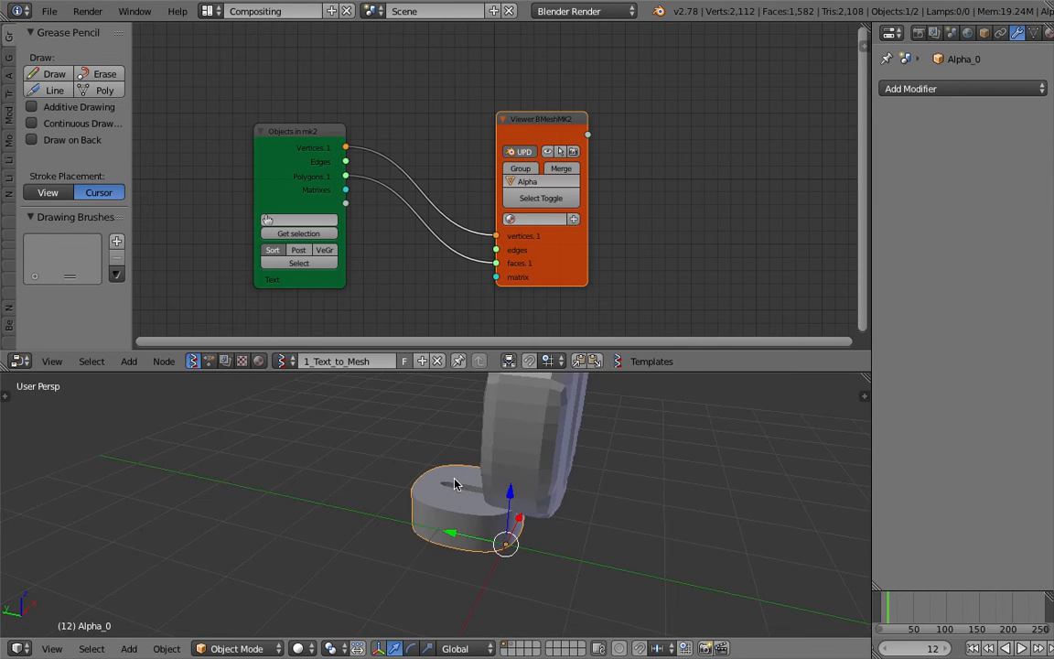
Enable Post on the Objects in mk2 node and add a Matrix Apply node before the viewer.
{"action": "scroll", "coordinate": [338, 192], "scroll_direction": "up", "scroll_amount": 1}
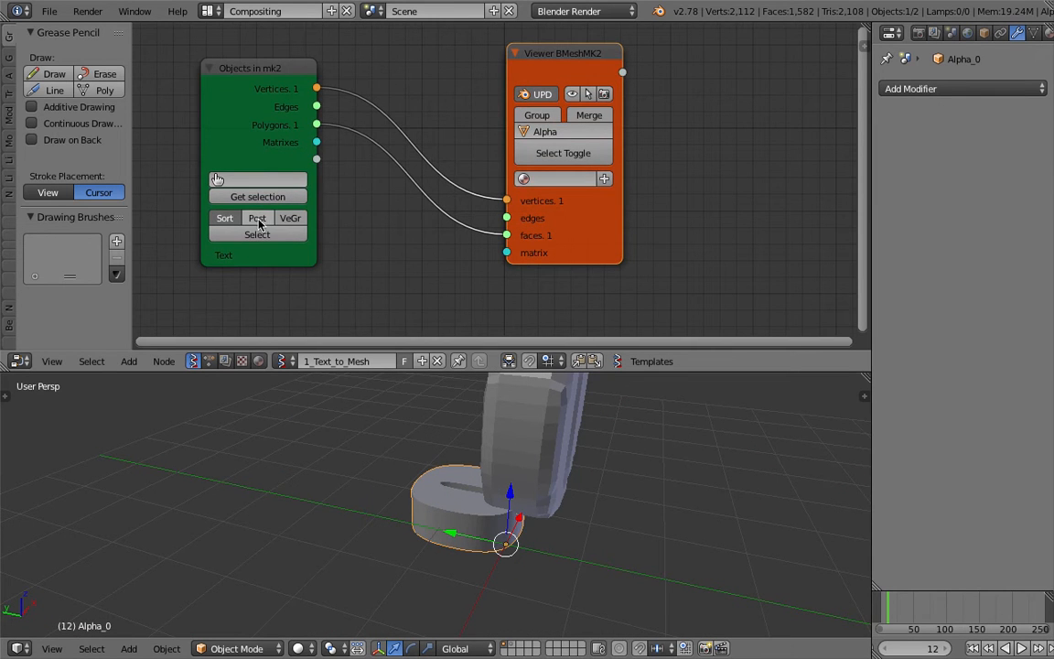
{"action": "key", "text": "shift+a"}
{"action": "left_click", "coordinate": [447, 228]}
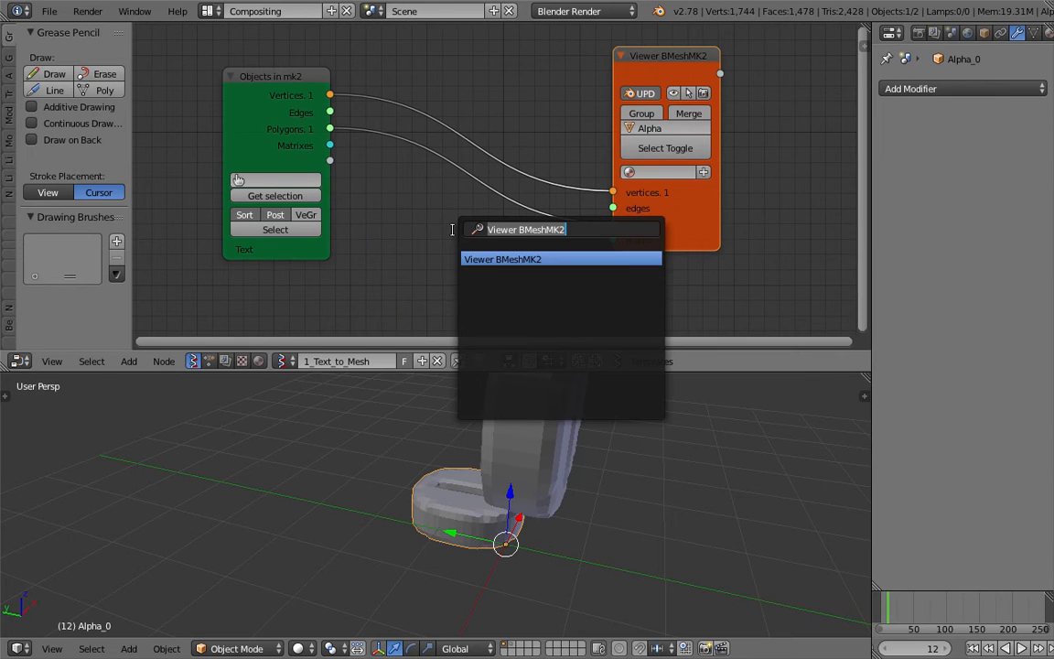
{"action": "type", "text": "app"}
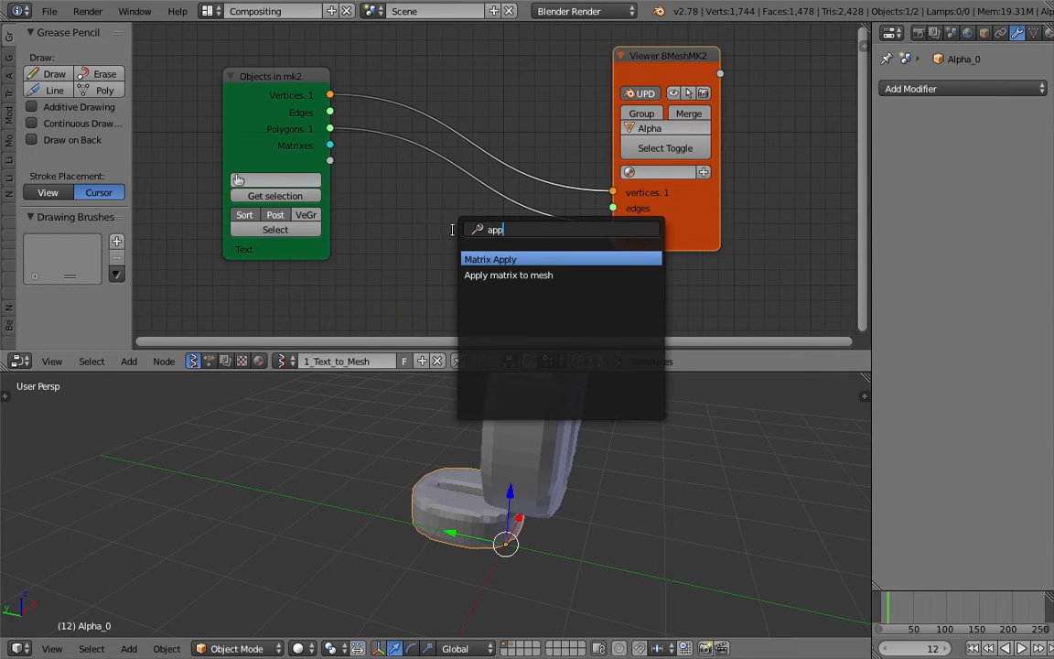
{"action": "key", "text": "Return"}
{"action": "left_click", "coordinate": [417, 230]}
Connect the object's Vertices and Matrixes to the Matrix Apply node and its Vectors output to the viewer's vertices.
{"action": "left_click_drag", "start_coordinate": [330, 94], "coordinate": [414, 266]}
{"action": "left_click_drag", "start_coordinate": [329, 144], "coordinate": [419, 289]}
{"action": "left_click_drag", "start_coordinate": [526, 257], "coordinate": [579, 236]}
{"action": "left_click_drag", "start_coordinate": [613, 194], "coordinate": [613, 193]}
{"action": "left_click_drag", "start_coordinate": [487, 238], "coordinate": [519, 106]}
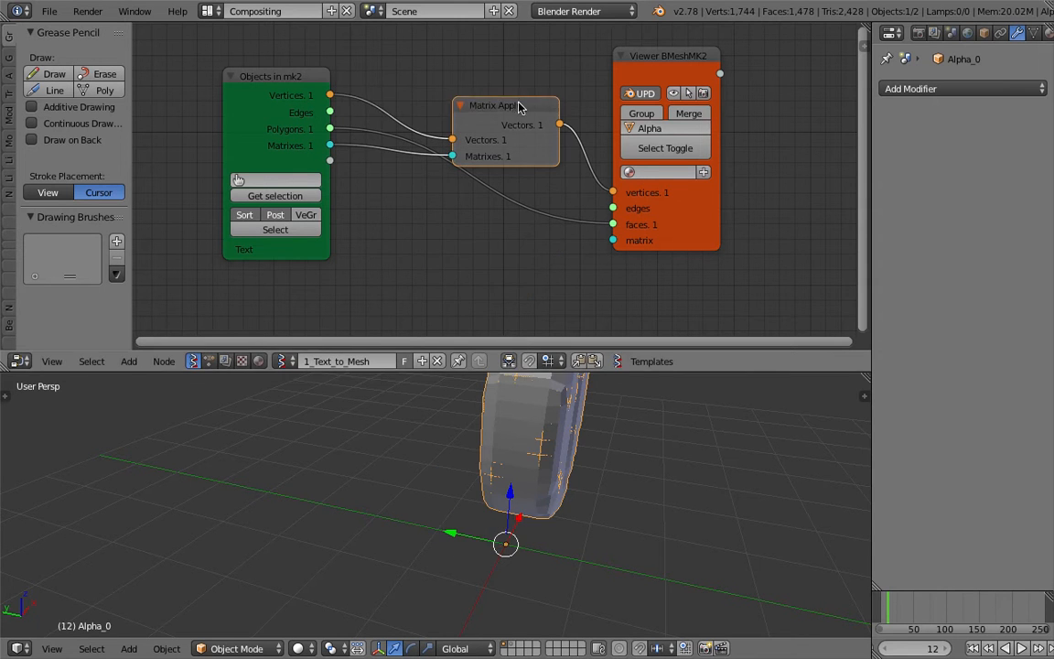
Select the Text object and split the properties area to show an Outliner, enlarged to list all scene objects.
{"action": "right_click", "coordinate": [559, 426]}
{"action": "middle_click_drag", "start_coordinate": [633, 427], "coordinate": [561, 442]}
{"action": "scroll", "coordinate": [558, 426], "scroll_direction": "down", "scroll_amount": 1}
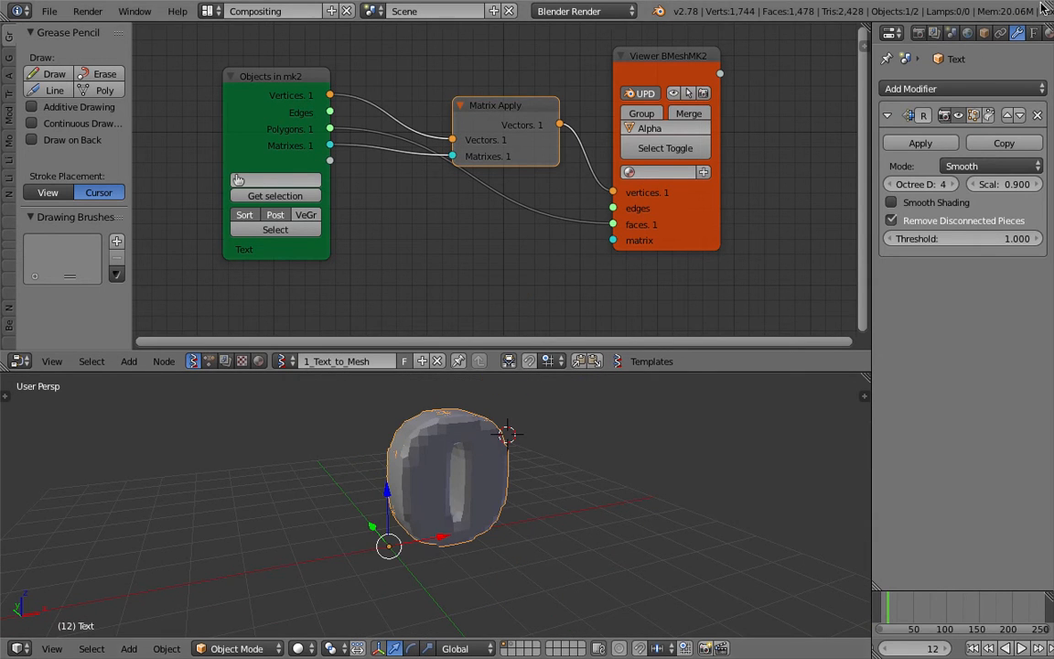
{"action": "left_click_drag", "start_coordinate": [1049, 27], "coordinate": [1049, 169]}
{"action": "left_click", "coordinate": [892, 32]}
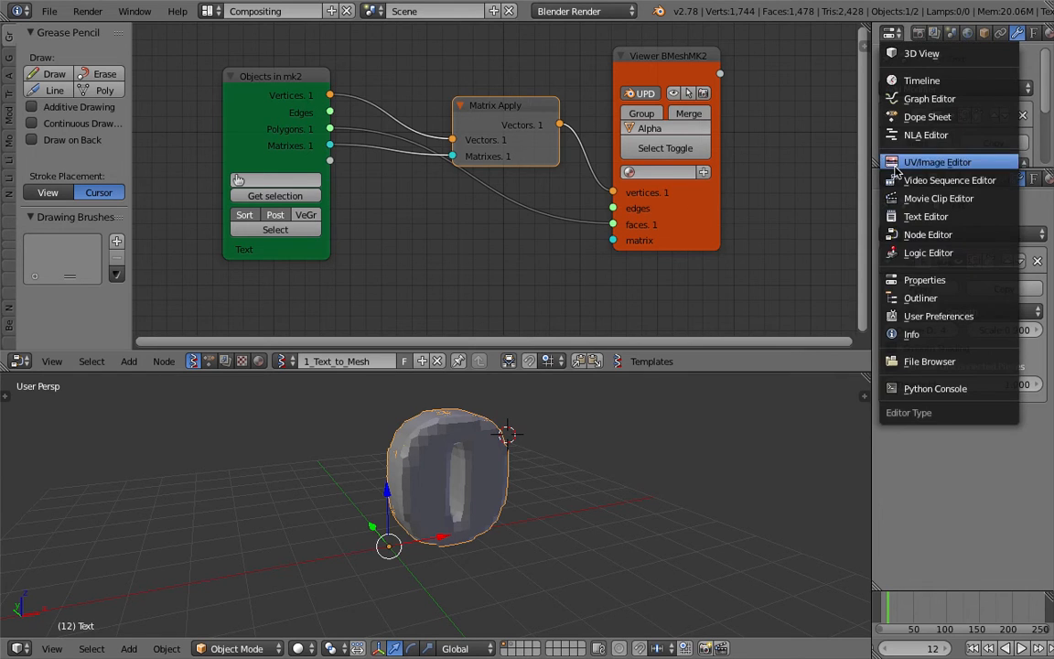
{"action": "left_click", "coordinate": [938, 360]}
{"action": "middle_click_drag", "start_coordinate": [718, 462], "coordinate": [614, 460]}
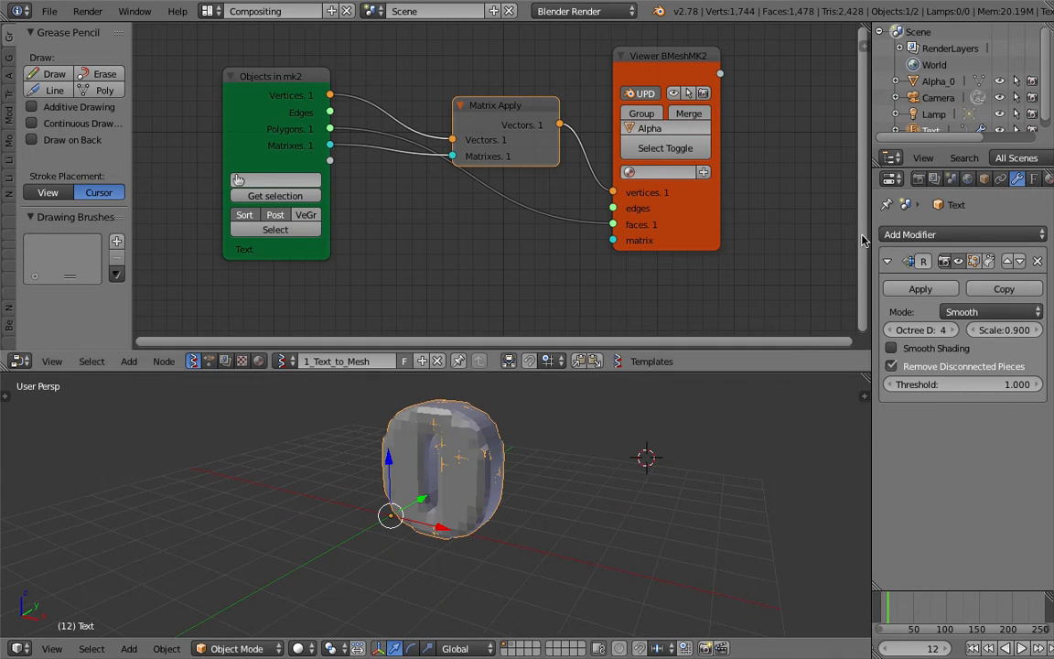
{"action": "left_click_drag", "start_coordinate": [950, 149], "coordinate": [967, 238]}
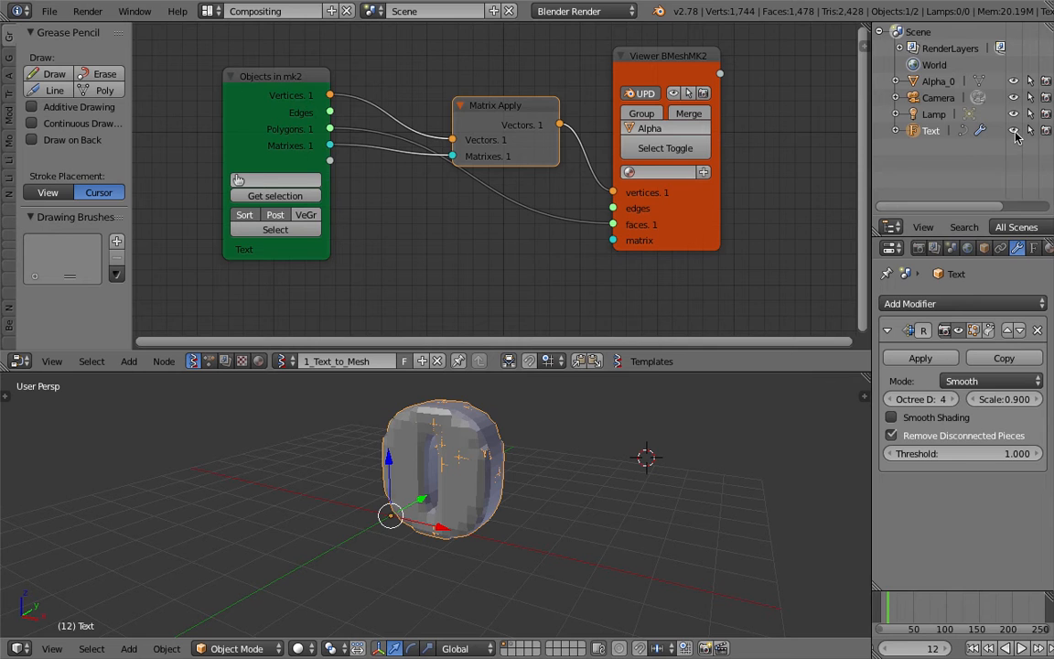
Hide the Text object in the viewport and select the Alpha_0 mesh, giving the 3D view more height.
{"action": "left_click", "coordinate": [1014, 132]}
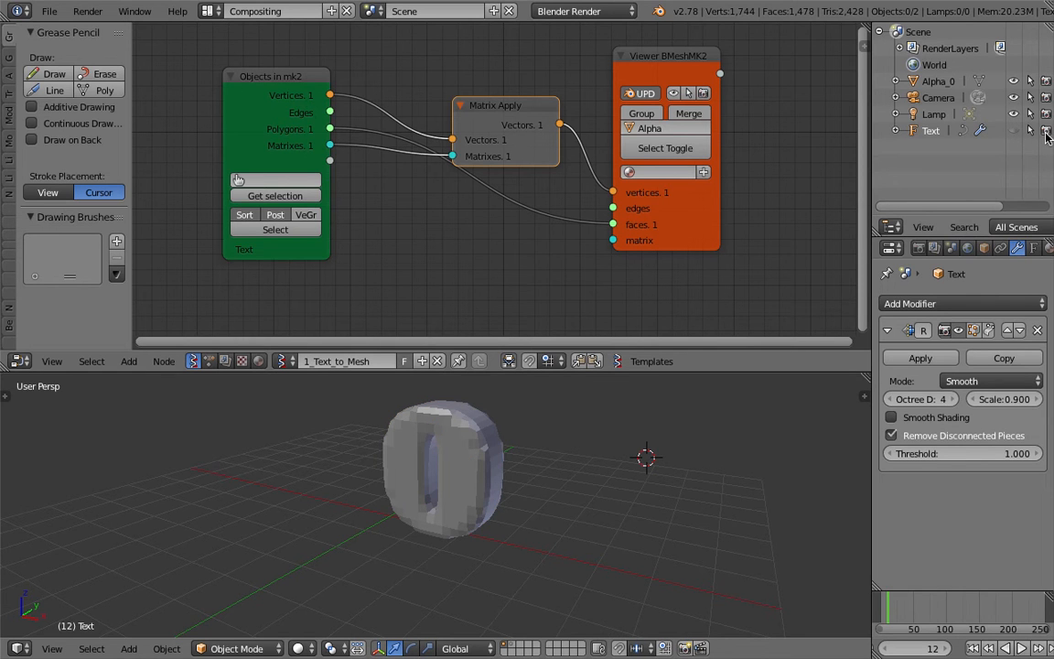
{"action": "middle_click_drag", "start_coordinate": [623, 480], "coordinate": [645, 477]}
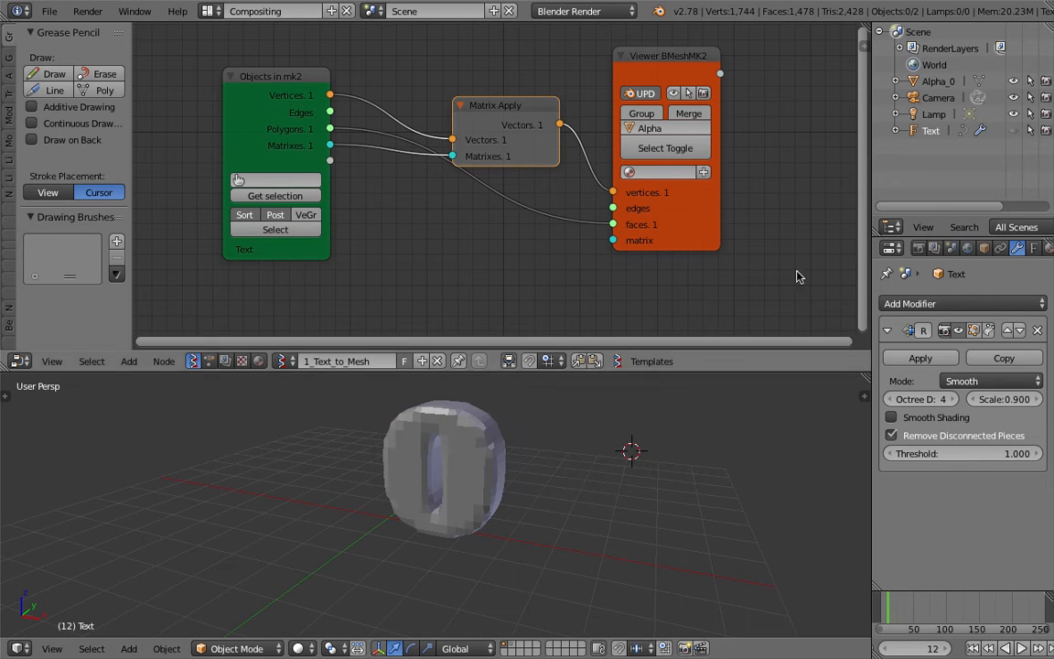
{"action": "left_click", "coordinate": [938, 81]}
{"action": "middle_click_drag", "start_coordinate": [677, 412], "coordinate": [640, 366]}
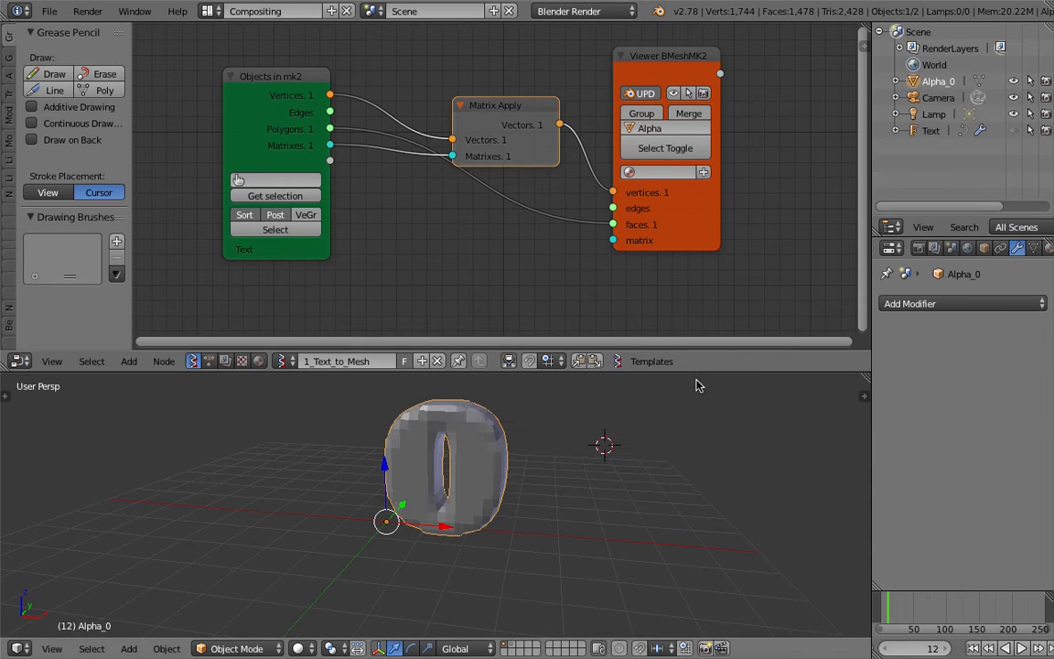
{"action": "left_click_drag", "start_coordinate": [694, 372], "coordinate": [695, 310]}
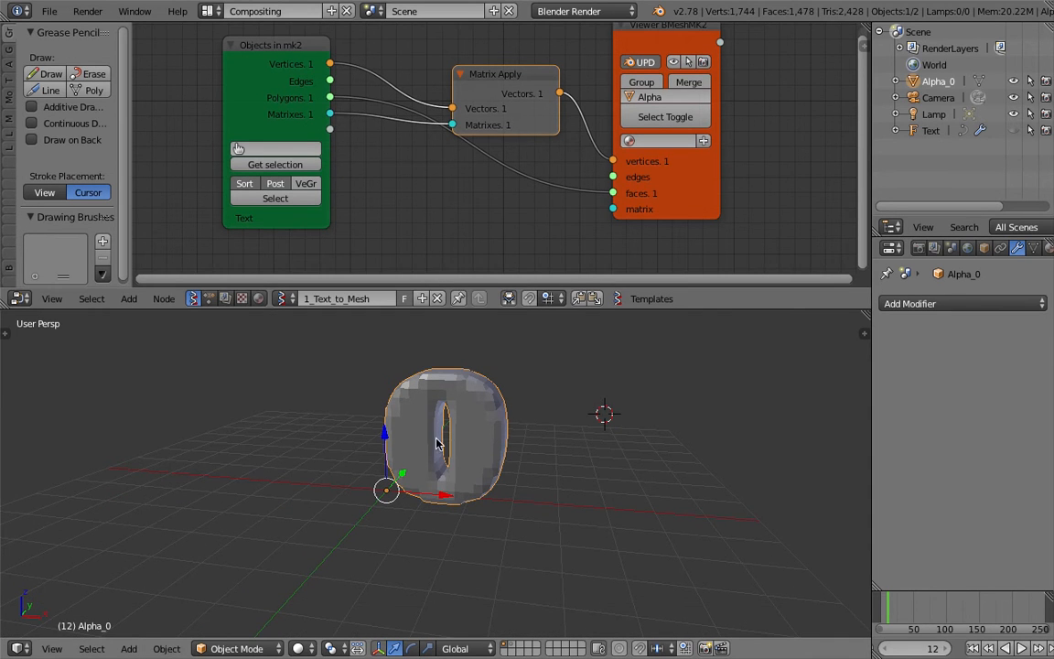
Save the file over the existing one and enable a Force Field on the Alpha_0 mesh.
{"action": "scroll", "coordinate": [952, 247], "scroll_direction": "down", "scroll_amount": 3}
{"action": "key", "text": "ctrl+s"}
{"action": "left_click", "coordinate": [752, 365]}
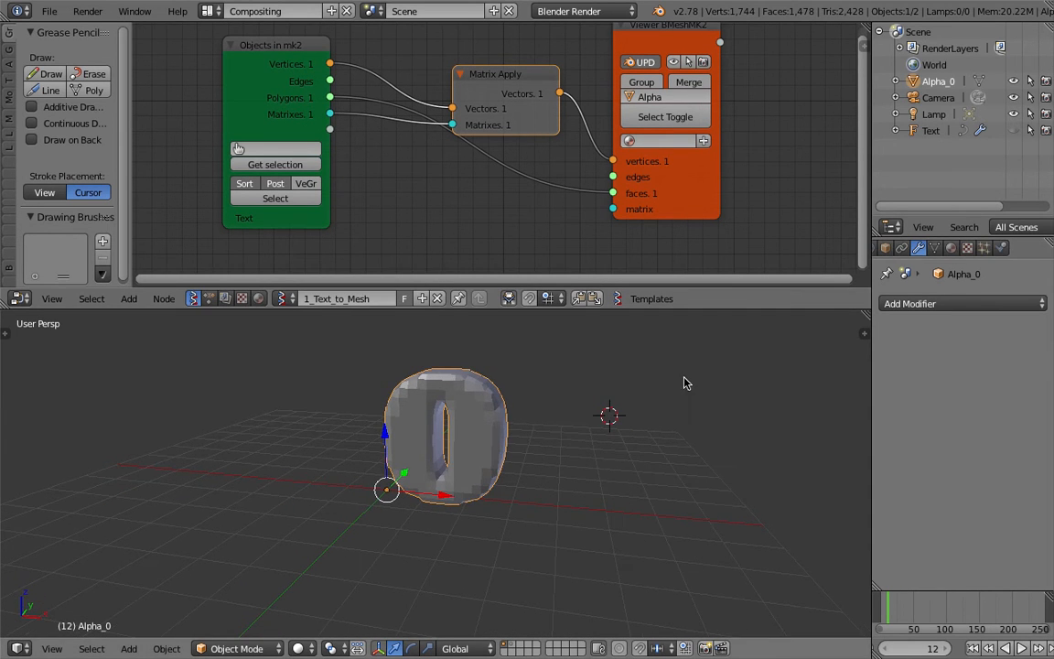
{"action": "left_click", "coordinate": [1003, 248]}
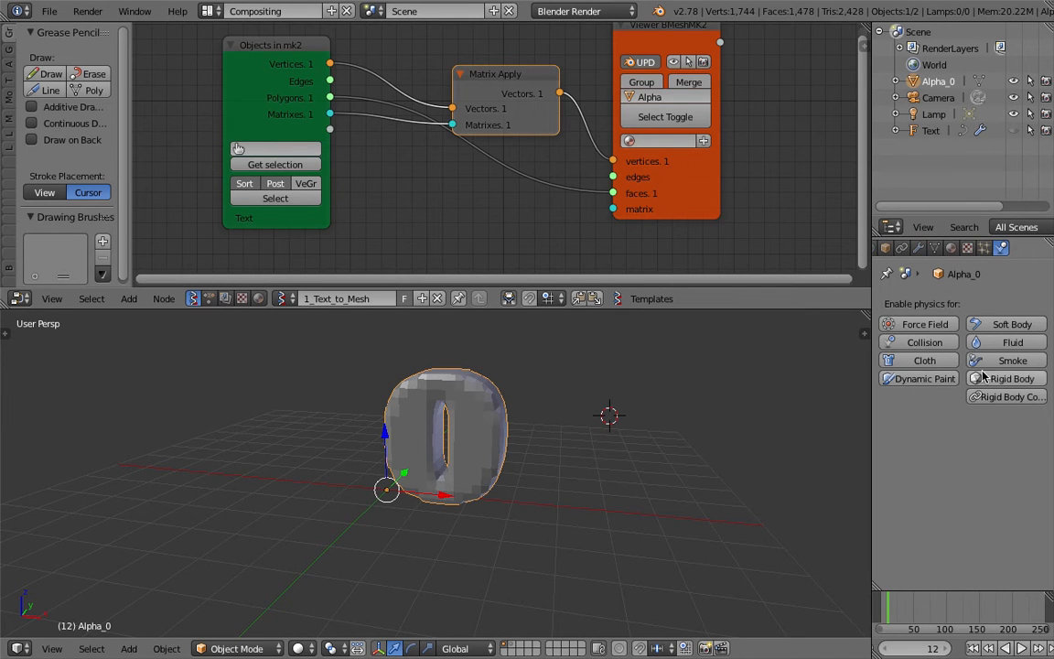
{"action": "left_click", "coordinate": [925, 324]}
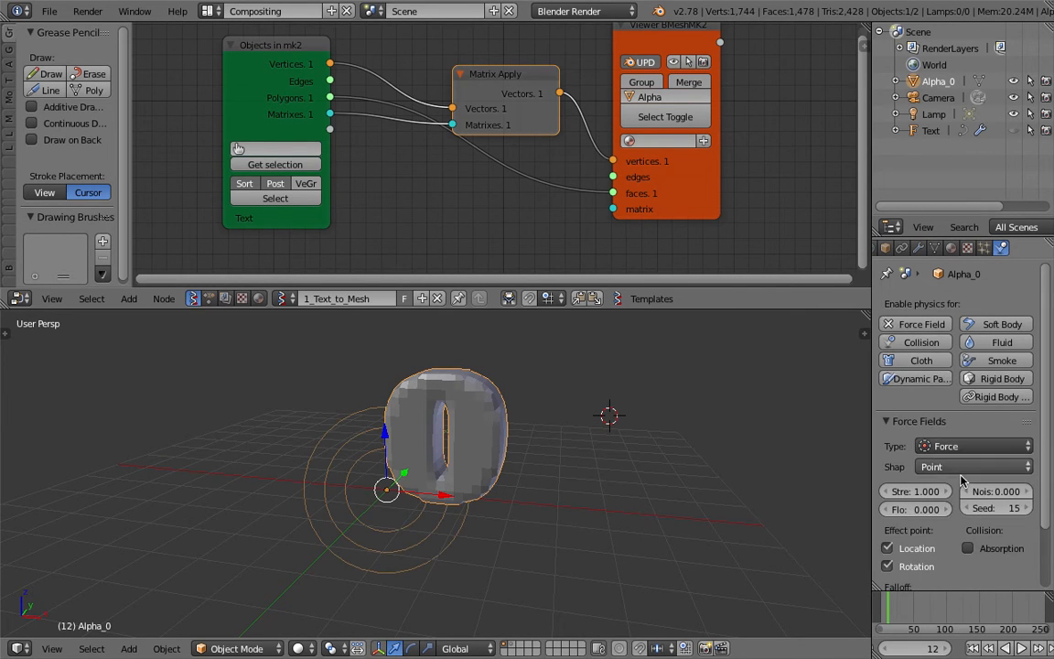
Set the shape of Alpha_0's force field to Surface and save the file.
{"action": "scroll", "coordinate": [995, 464], "scroll_direction": "down", "scroll_amount": 2}
{"action": "left_click", "coordinate": [974, 373]}
{"action": "left_click", "coordinate": [961, 349]}
{"action": "left_click", "coordinate": [973, 395]}
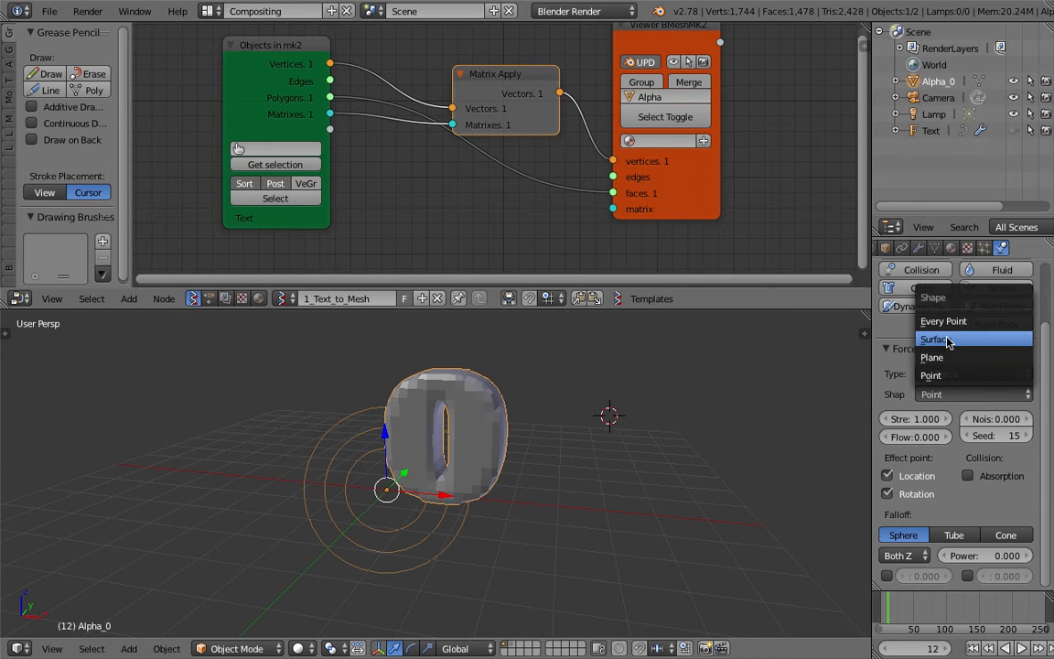
{"action": "left_click", "coordinate": [966, 341]}
{"action": "key", "text": "ctrl+s"}
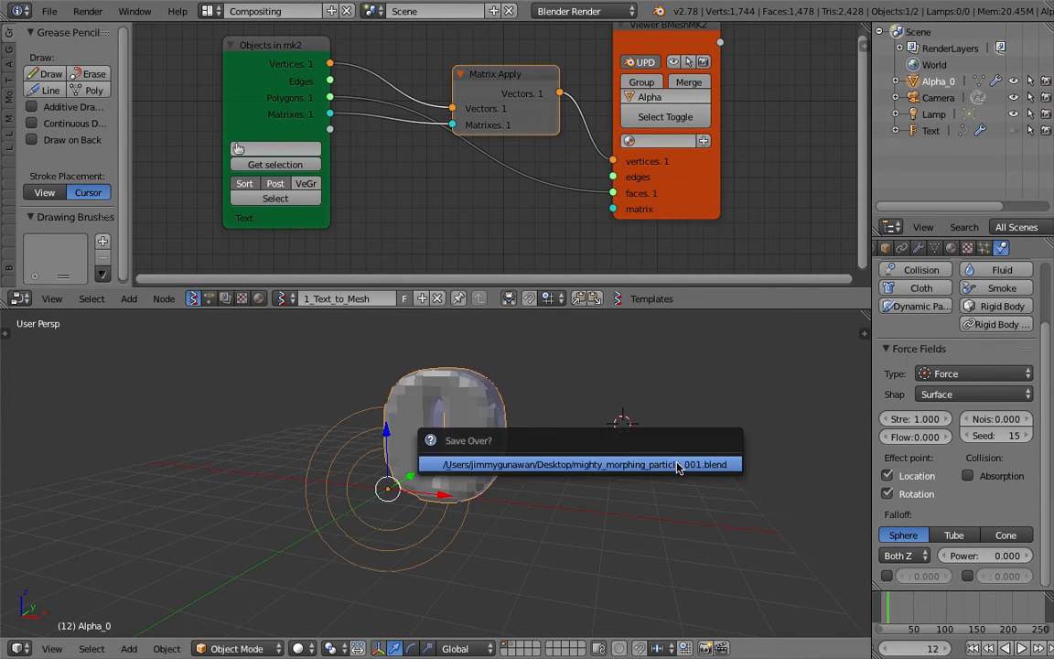
Widen the properties area, set the force field's strength to -1, flow to 10 and noise to 0.3, and save.
{"action": "left_click_drag", "start_coordinate": [870, 421], "coordinate": [789, 419]}
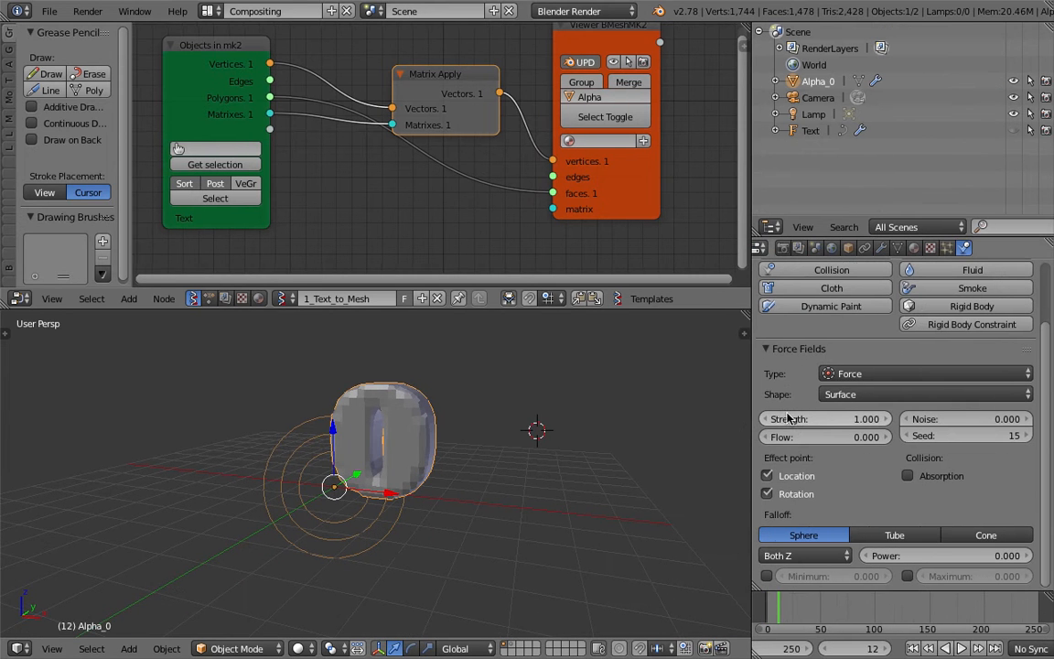
{"action": "key", "text": "Return"}
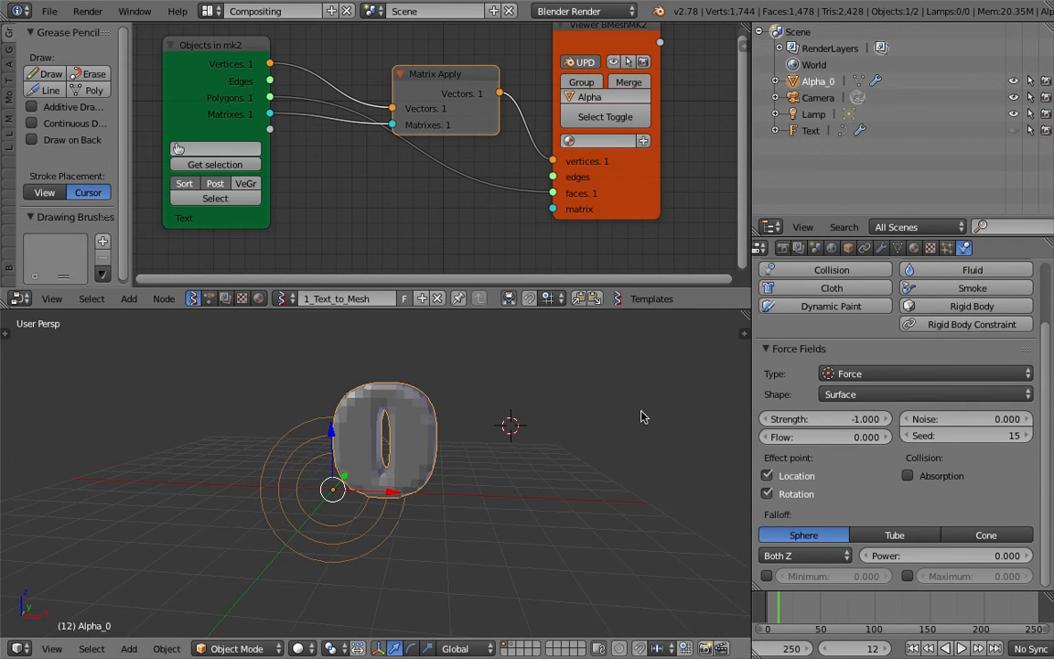
{"action": "left_click_drag", "start_coordinate": [827, 439], "coordinate": [1007, 438]}
{"action": "middle_click_drag", "start_coordinate": [542, 456], "coordinate": [532, 458]}
{"action": "left_click_drag", "start_coordinate": [947, 421], "coordinate": [957, 421]}
{"action": "key", "text": "ctrl+s"}
{"action": "left_click", "coordinate": [579, 430]}
{"action": "middle_click_drag", "start_coordinate": [578, 430], "coordinate": [537, 476]}
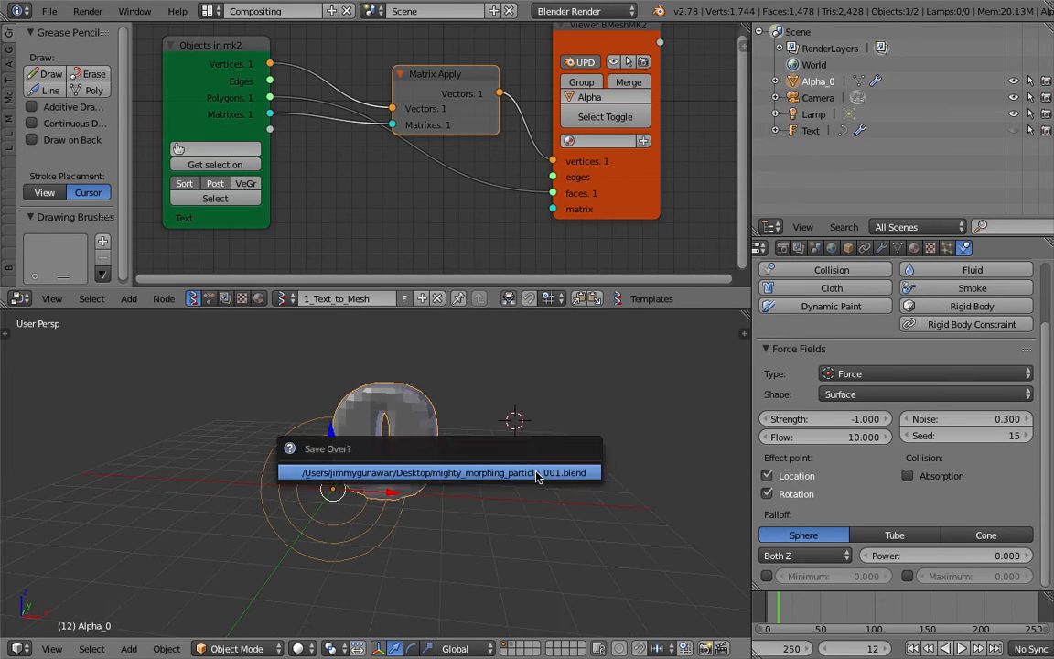
Add a plane mesh at the 3D cursor, scale it up slightly, and save the file.
{"action": "key", "text": "shift+a"}
{"action": "mouse_move", "coordinate": [540, 405]}
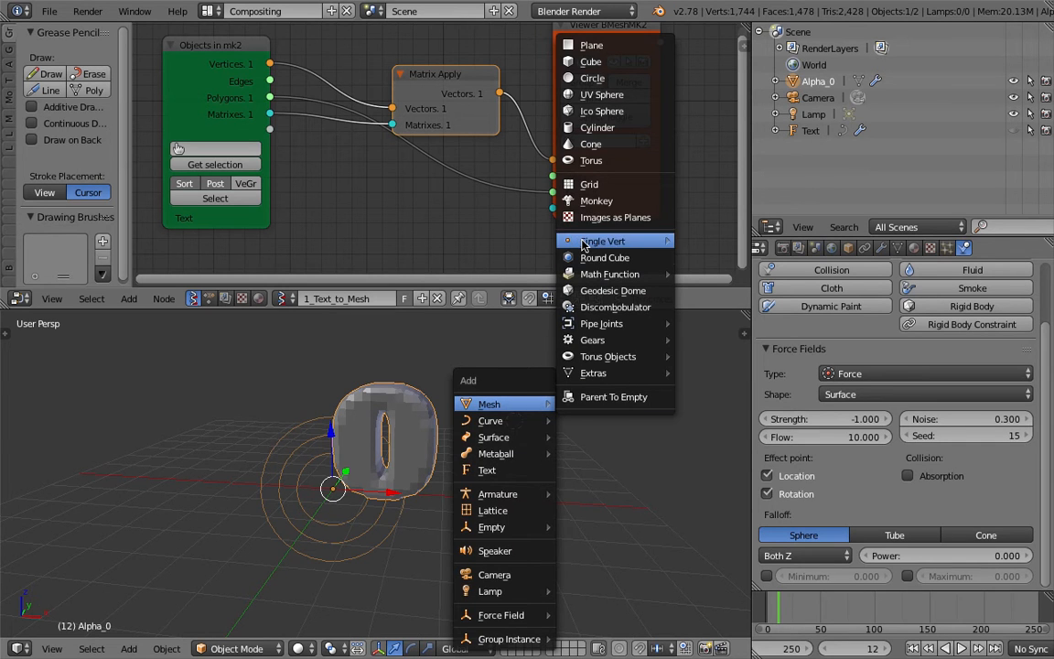
{"action": "left_click", "coordinate": [590, 44]}
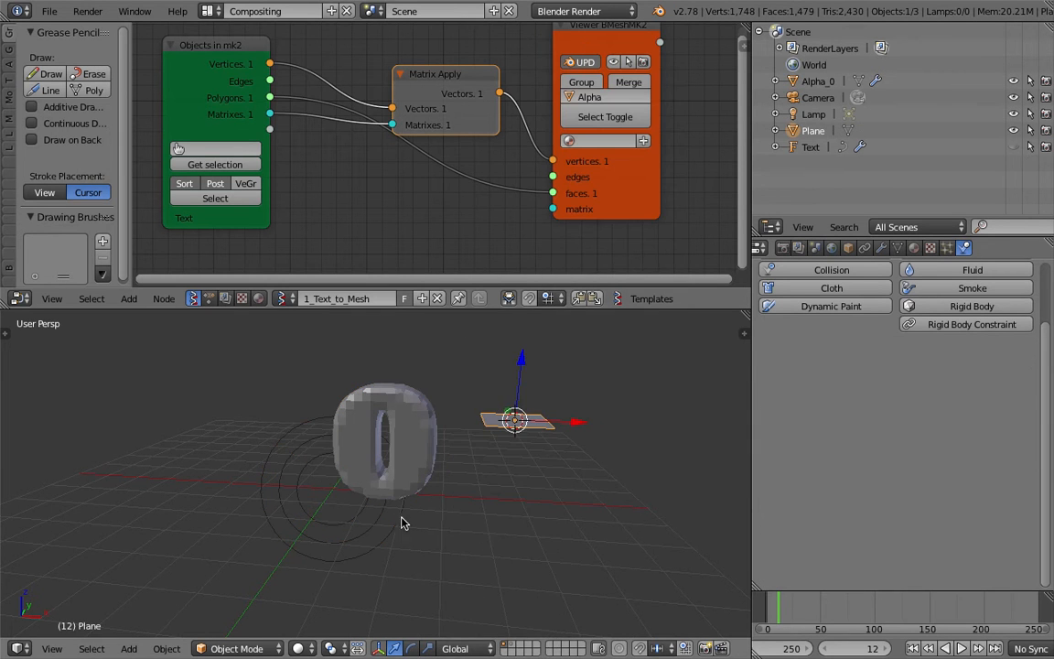
{"action": "key", "text": "s"}
{"action": "left_click", "coordinate": [604, 458]}
{"action": "middle_click_drag", "start_coordinate": [603, 459], "coordinate": [578, 458]}
{"action": "key", "text": "ctrl+s"}
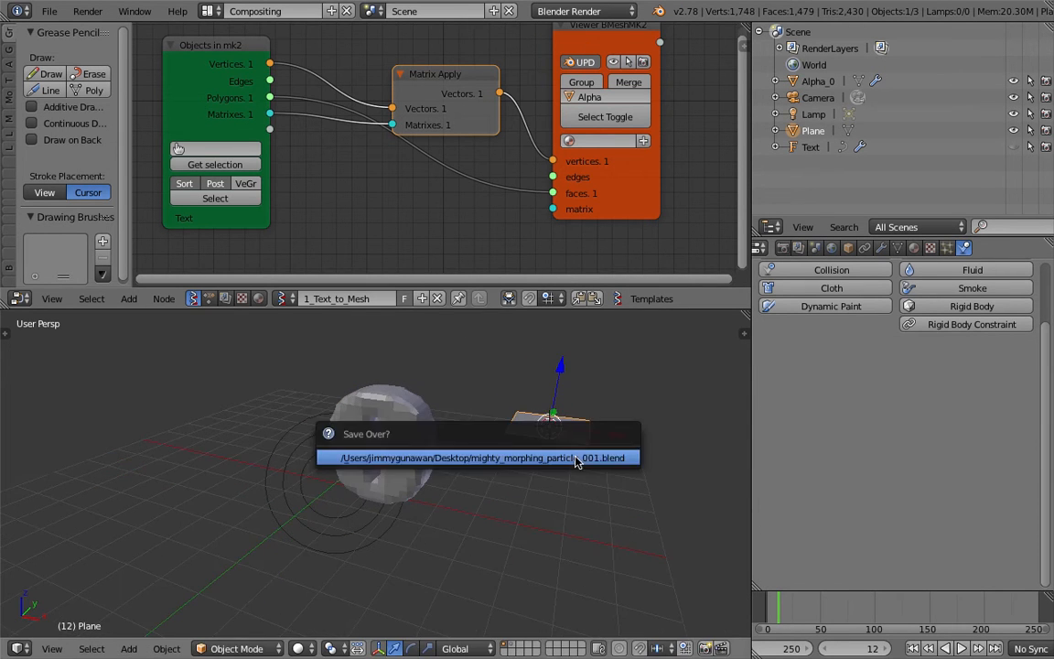
{"action": "left_click", "coordinate": [578, 459]}
Add a new particle system to the plane.
{"action": "left_click_drag", "start_coordinate": [1051, 420], "coordinate": [1051, 287]}
{"action": "left_click", "coordinate": [948, 248]}
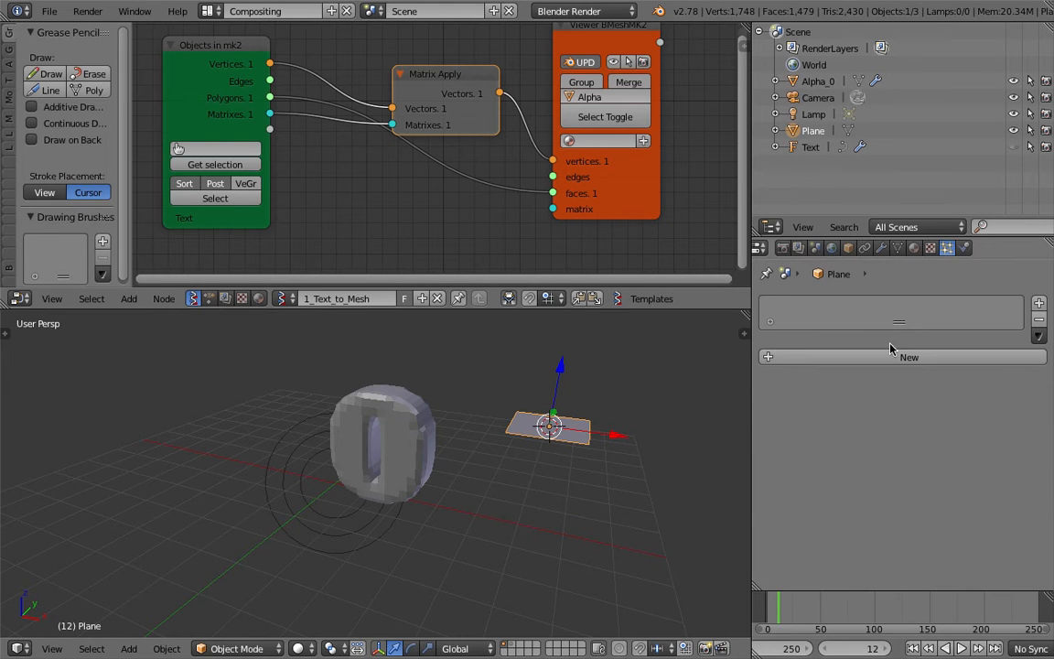
{"action": "left_click", "coordinate": [893, 352]}
Switch the plane's particle physics to Boids and disable Allow Flight.
{"action": "scroll", "coordinate": [891, 404], "scroll_direction": "down", "scroll_amount": 15}
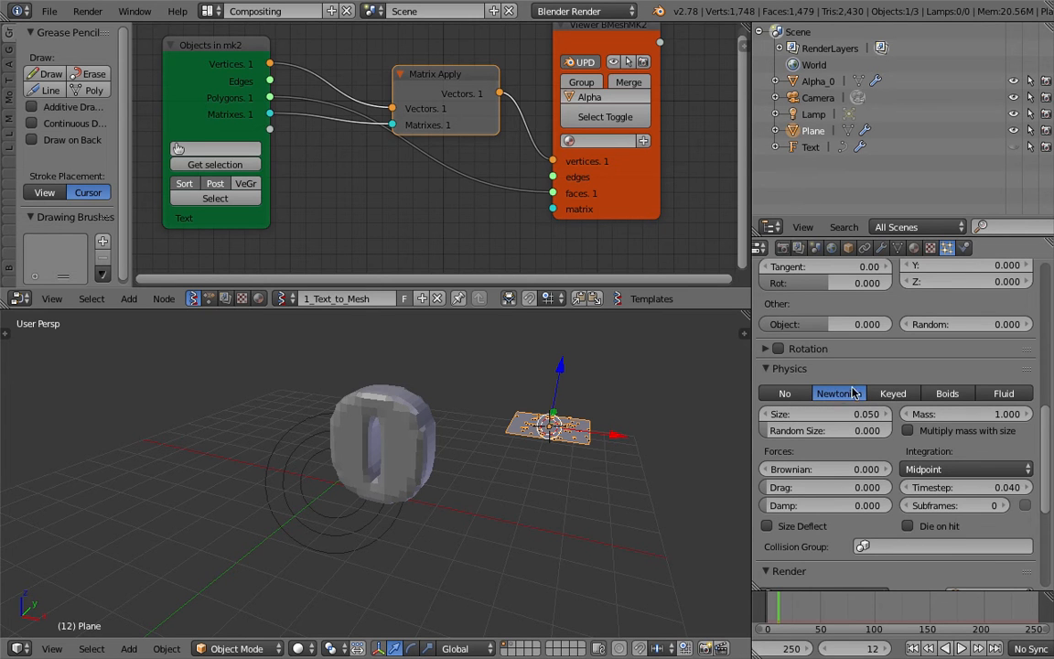
{"action": "left_click", "coordinate": [939, 393]}
{"action": "scroll", "coordinate": [844, 351], "scroll_direction": "down", "scroll_amount": 5}
{"action": "scroll", "coordinate": [846, 353], "scroll_direction": "up", "scroll_amount": 5}
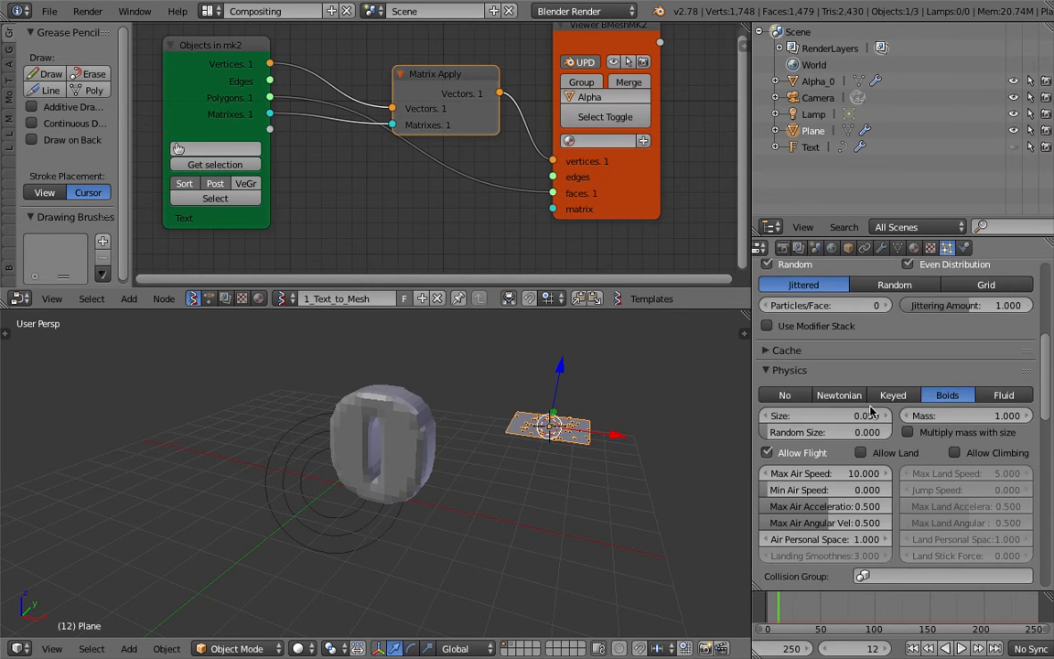
{"action": "left_click", "coordinate": [795, 456]}
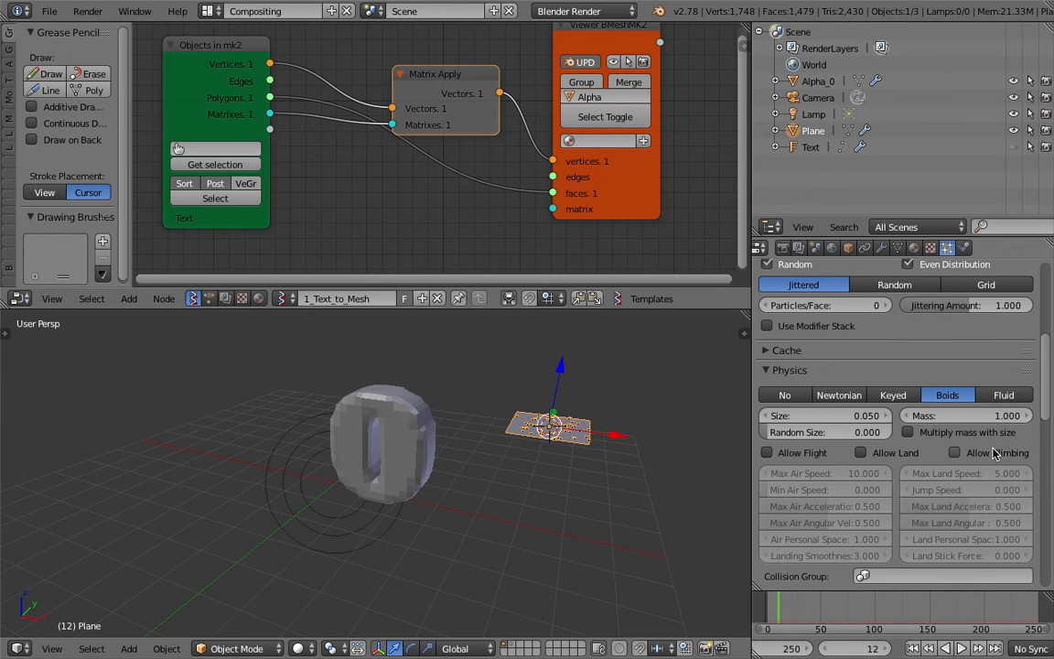
Give the 3D view more height, select the Alpha_0 mesh, and show the scene in wireframe.
{"action": "middle_click_drag", "start_coordinate": [601, 467], "coordinate": [595, 456]}
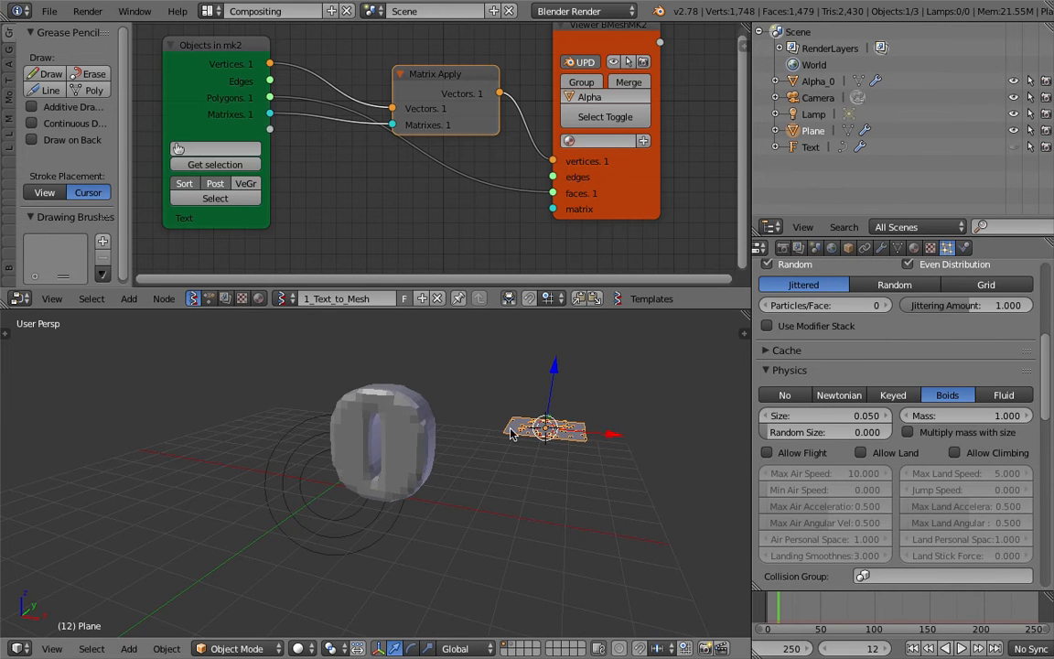
{"action": "middle_click_drag", "start_coordinate": [510, 434], "coordinate": [446, 437]}
{"action": "left_click_drag", "start_coordinate": [532, 310], "coordinate": [537, 266]}
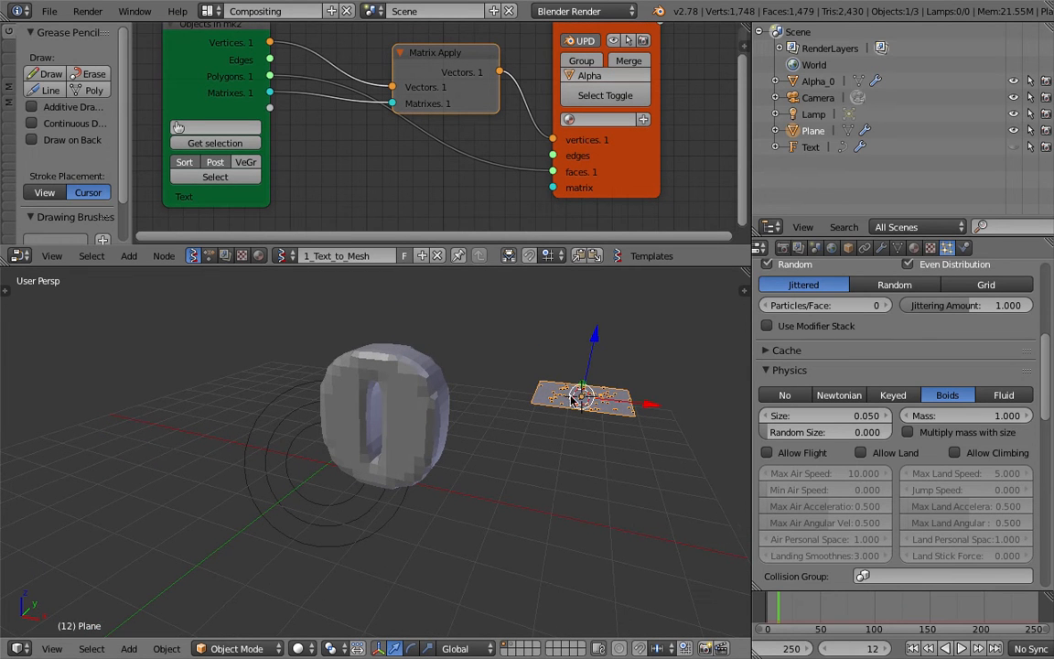
{"action": "right_click", "coordinate": [446, 413]}
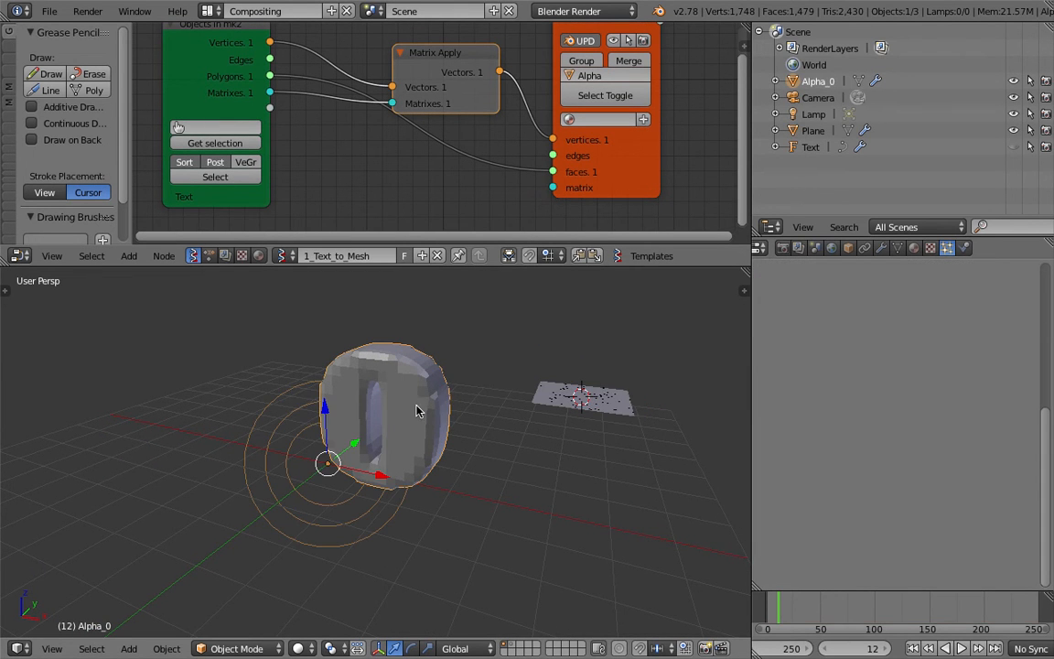
{"action": "key", "text": "z"}
Select the plane, set its particle emission end frame to 1, and save the file.
{"action": "right_click", "coordinate": [630, 411]}
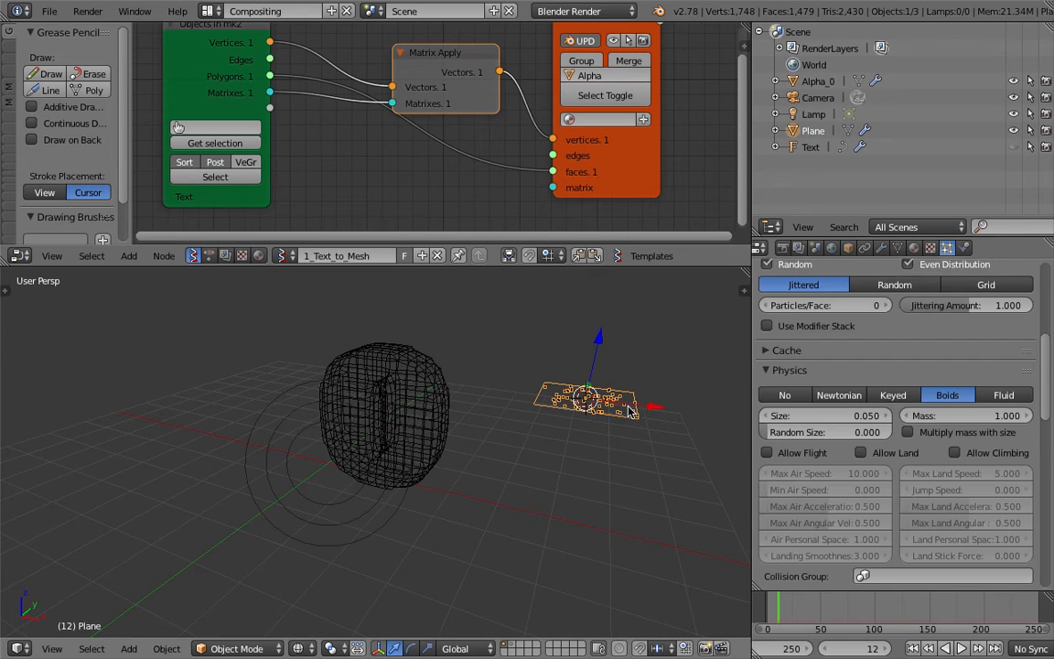
{"action": "scroll", "coordinate": [1037, 285], "scroll_direction": "up", "scroll_amount": 6}
{"action": "left_click", "coordinate": [859, 462]}
{"action": "type", "text": "1"}
{"action": "key", "text": "Return"}
{"action": "key", "text": "ctrl+s"}
{"action": "left_click", "coordinate": [614, 438]}
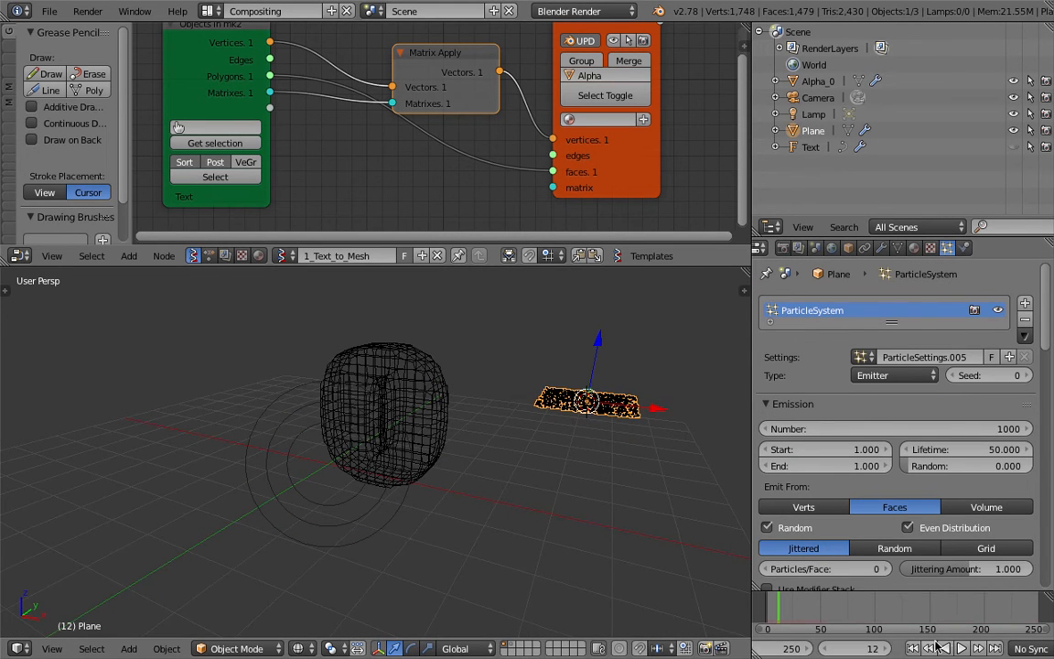
Play the animation to check how the particles move, stop playback, and save the file.
{"action": "left_click", "coordinate": [961, 648]}
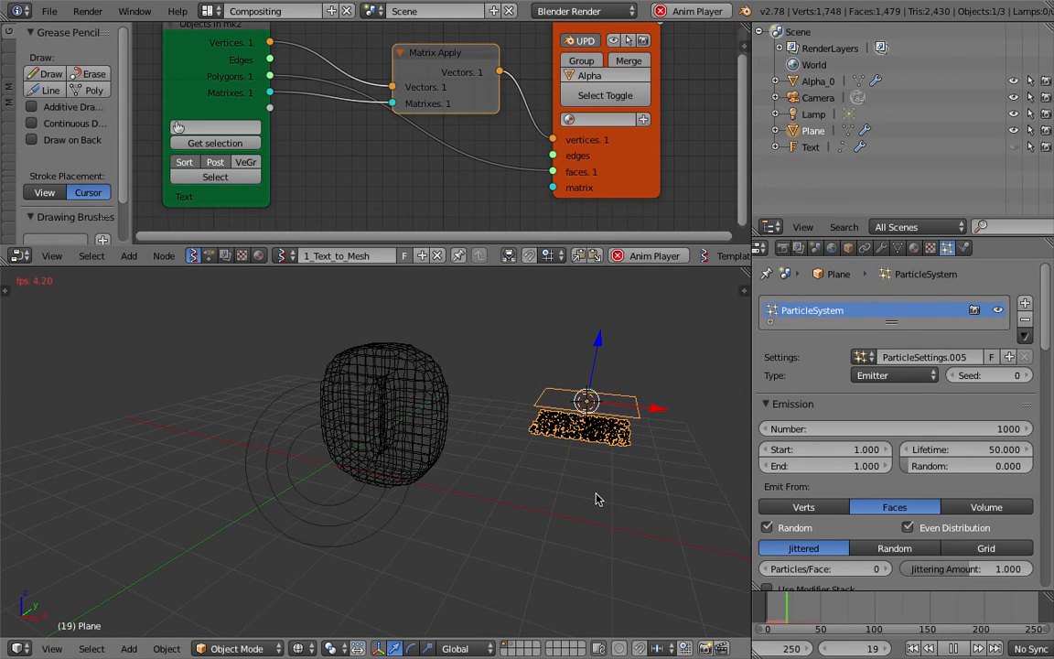
{"action": "left_click", "coordinate": [954, 648]}
{"action": "key", "text": "ctrl+s"}
{"action": "middle_click_drag", "start_coordinate": [635, 473], "coordinate": [654, 441]}
{"action": "left_click", "coordinate": [641, 456]}
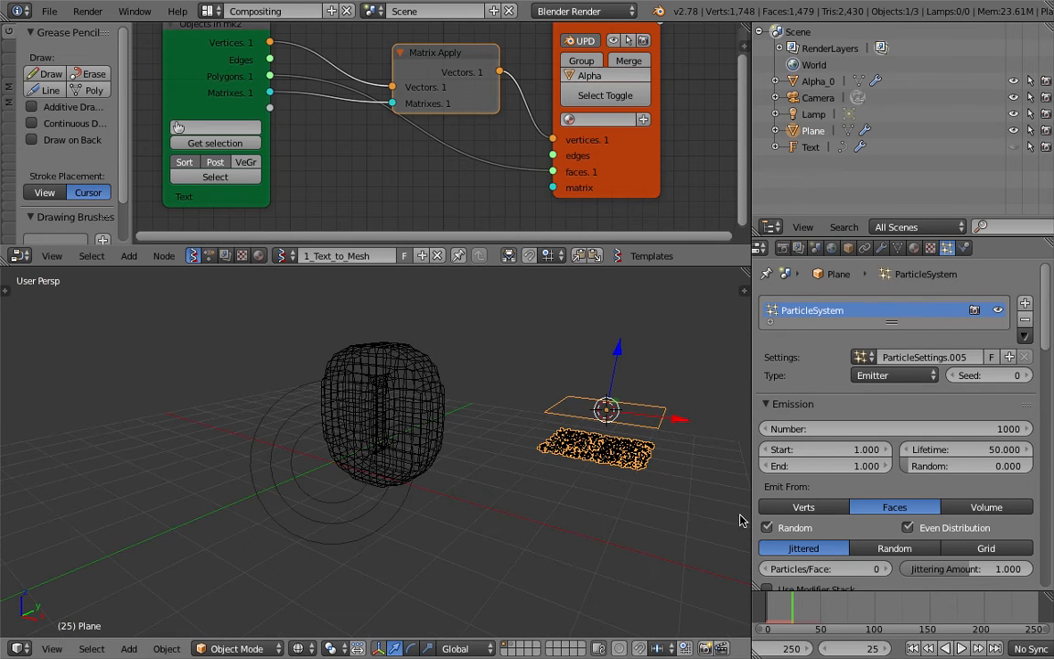
Set the Gravity field weight of the plane's particle system to 0.
{"action": "left_click_drag", "start_coordinate": [1049, 350], "coordinate": [1050, 608]}
{"action": "left_click", "coordinate": [806, 522]}
{"action": "left_click_drag", "start_coordinate": [840, 563], "coordinate": [707, 566]}
Play the particle simulation from frame 1 and return to the first frame.
{"action": "left_click", "coordinate": [914, 650]}
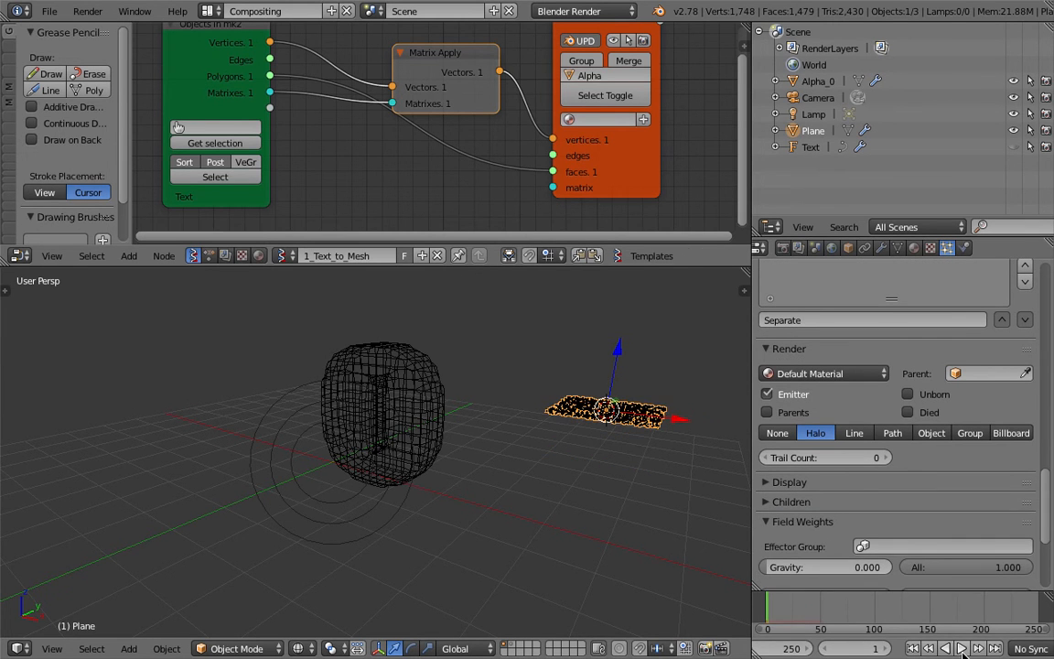
{"action": "left_click", "coordinate": [964, 652]}
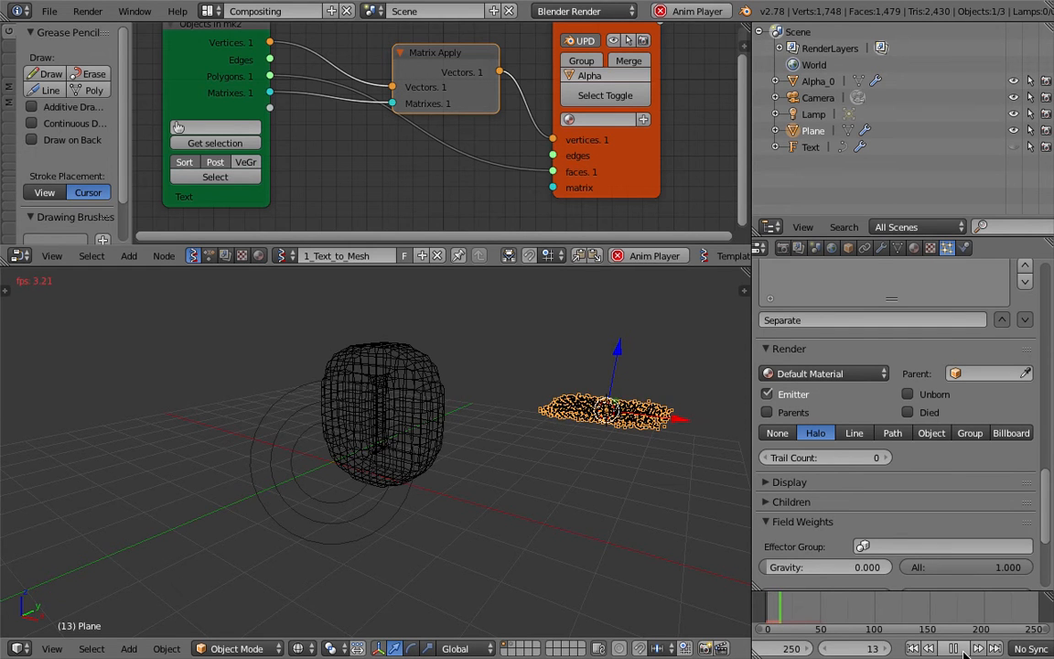
{"action": "left_click", "coordinate": [916, 650]}
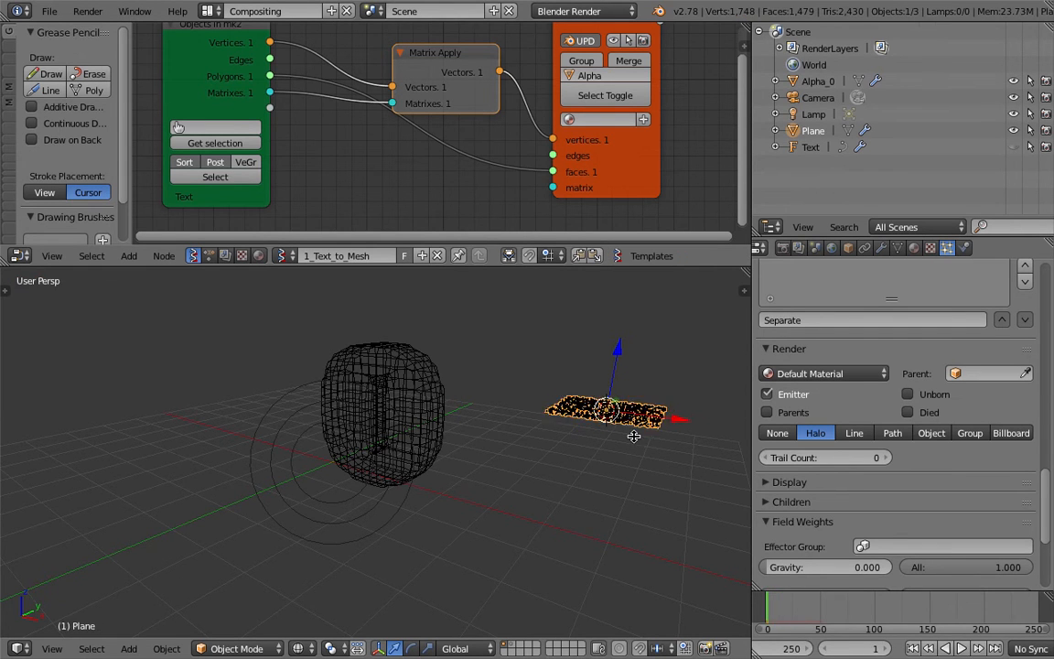
Move the particle-emitting plane to the base of the Alpha_0 number mesh and save the file.
{"action": "key", "text": "g"}
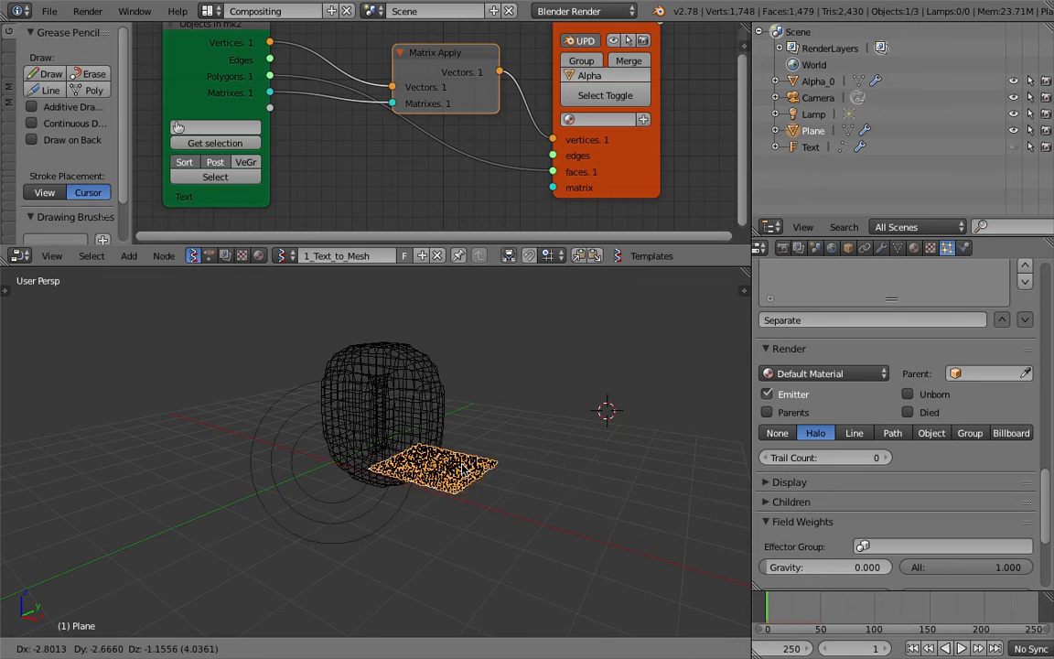
{"action": "left_click", "coordinate": [372, 440]}
{"action": "key", "text": "ctrl+s"}
{"action": "left_click", "coordinate": [372, 440]}
{"action": "middle_click_drag", "start_coordinate": [372, 440], "coordinate": [476, 438]}
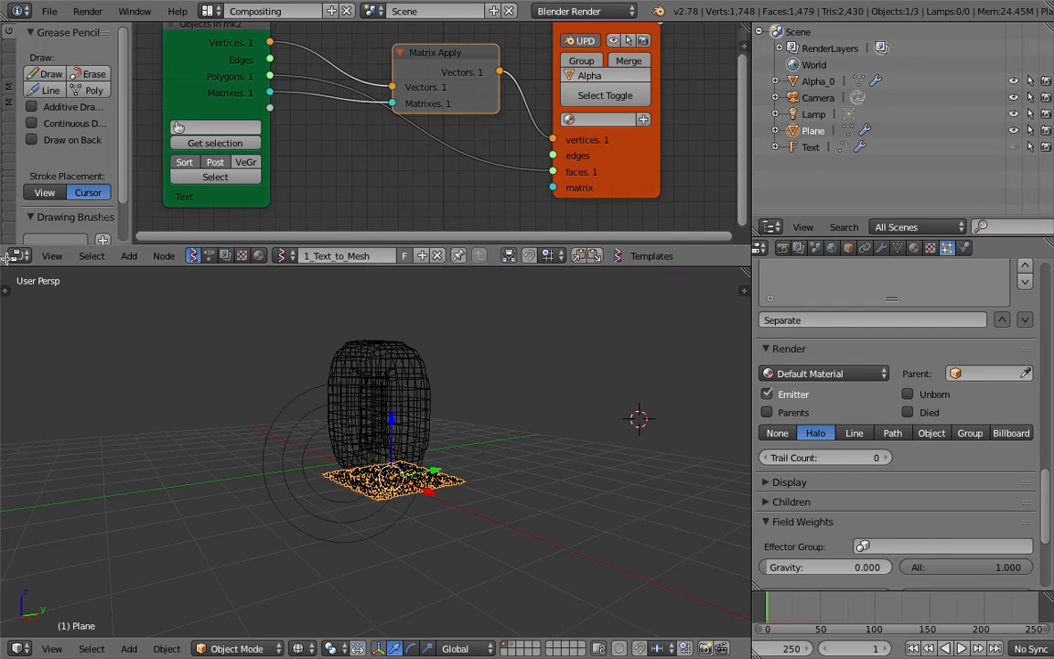
Merge the node editor area into the 3D view so the view fills the full height, and save the file.
{"action": "left_click_drag", "start_coordinate": [4, 261], "coordinate": [20, 297]}
{"action": "left_click_drag", "start_coordinate": [20, 256], "coordinate": [24, 211]}
{"action": "middle_click_drag", "start_coordinate": [421, 340], "coordinate": [454, 338]}
{"action": "scroll", "coordinate": [459, 344], "scroll_direction": "up", "scroll_amount": 4}
{"action": "key", "text": "ctrl+s"}
{"action": "left_click", "coordinate": [454, 349]}
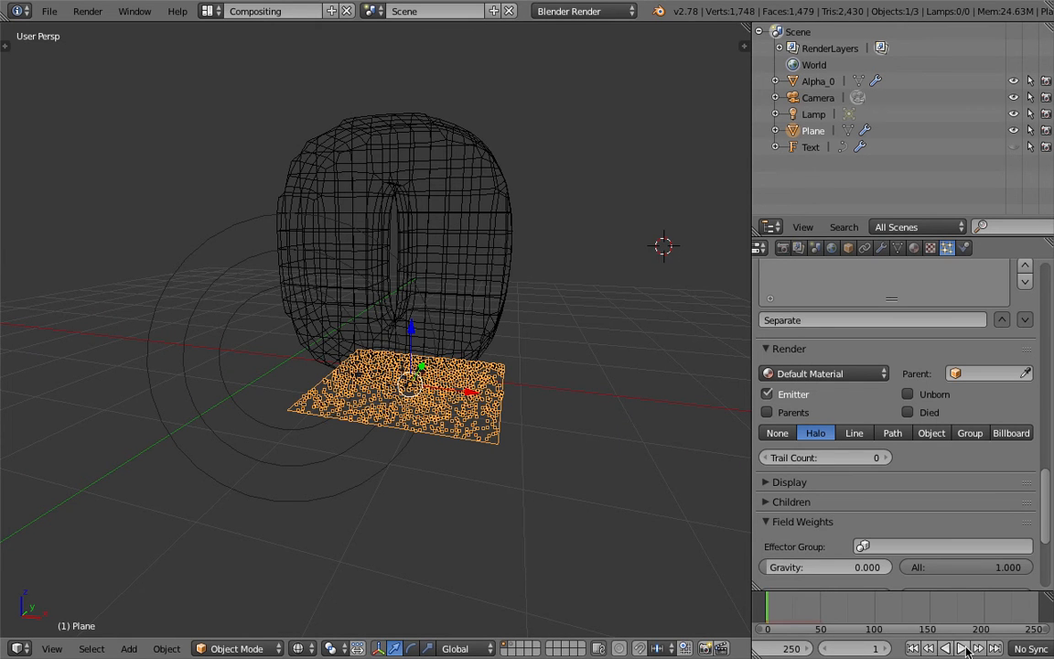
Play the simulation and examine the particles around the number in solid and wireframe display, then stop playback.
{"action": "left_click", "coordinate": [964, 649]}
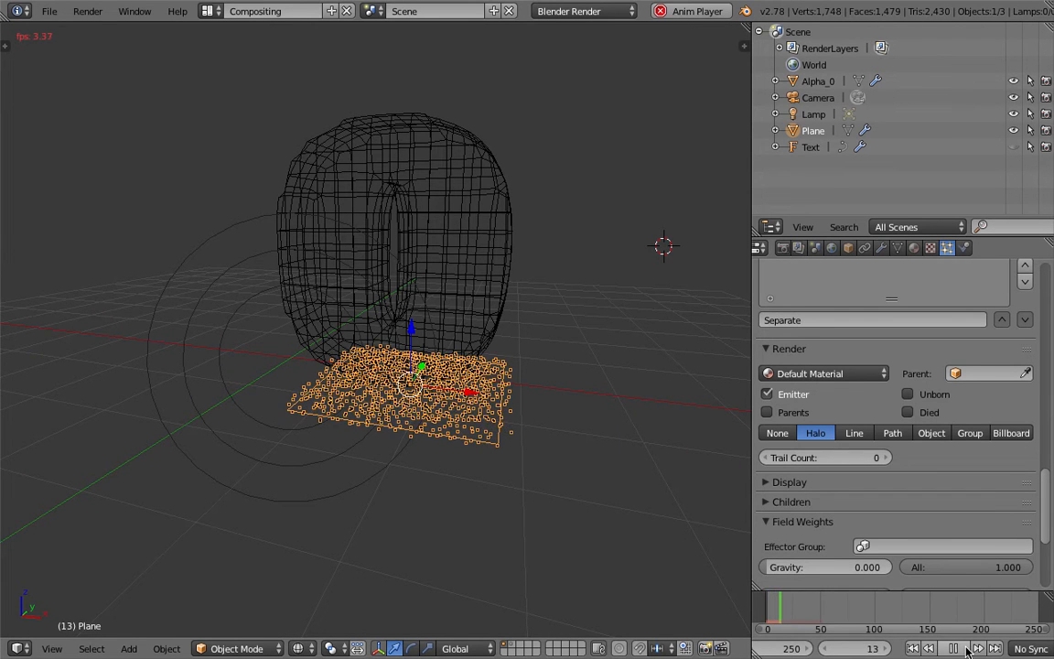
{"action": "middle_click_drag", "start_coordinate": [460, 382], "coordinate": [486, 368]}
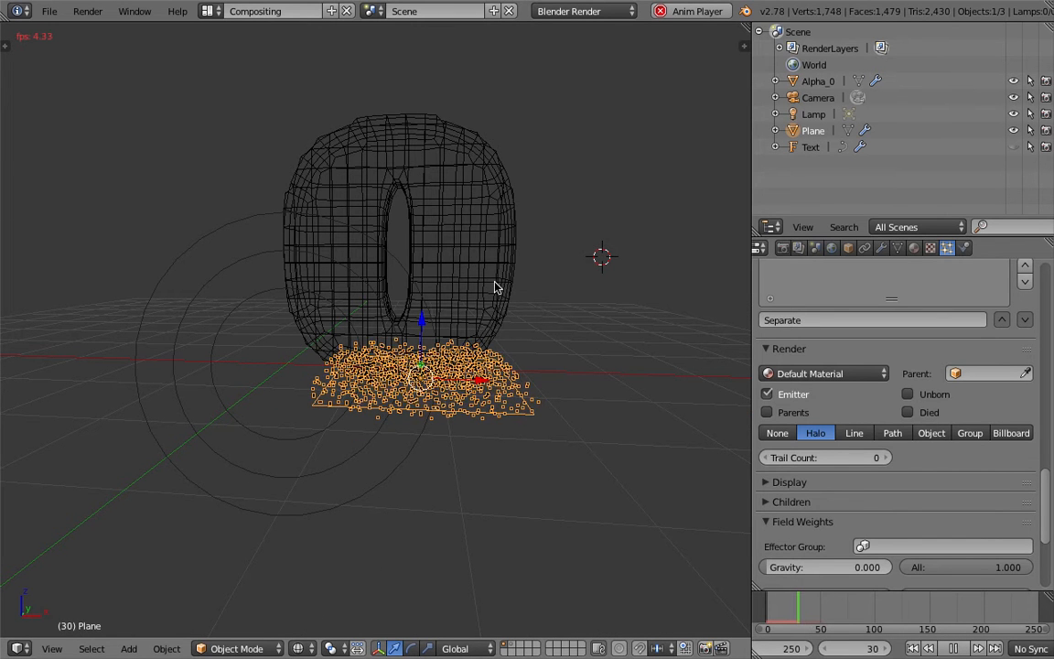
{"action": "key", "text": "z"}
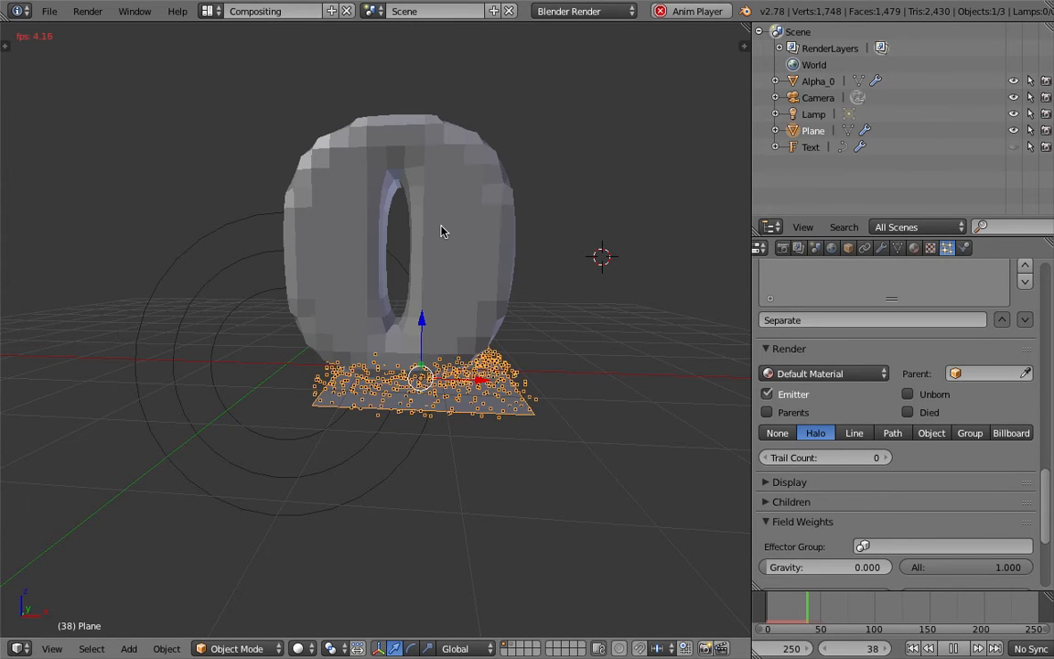
{"action": "key", "text": "z"}
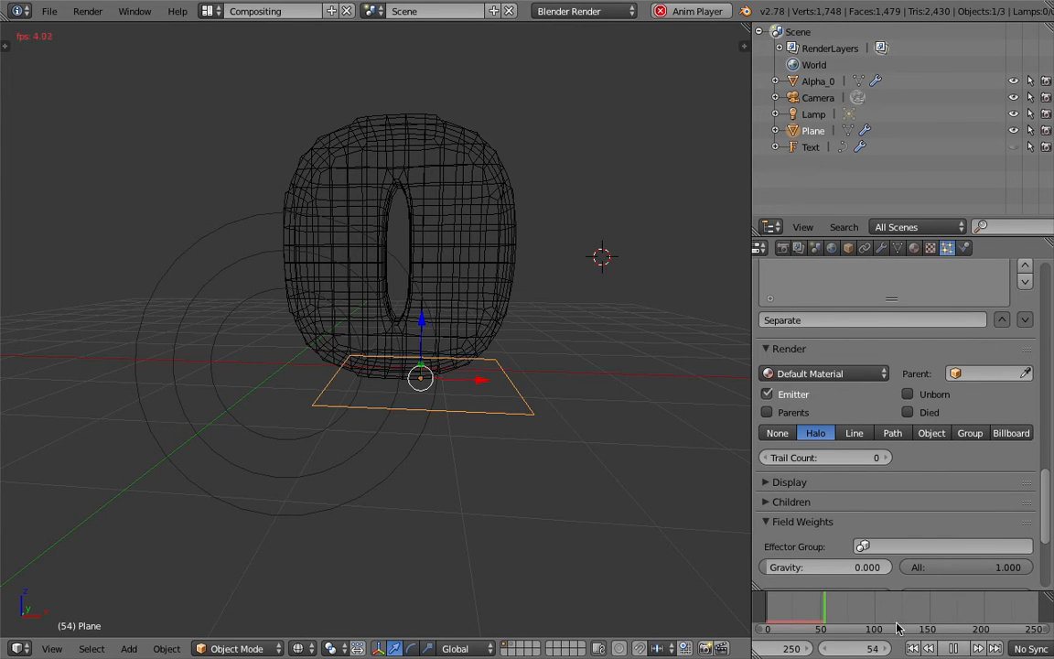
{"action": "left_click", "coordinate": [952, 649]}
Set the particle lifetime to 250 frames in the plane's emission settings.
{"action": "scroll", "coordinate": [1050, 357], "scroll_direction": "up", "scroll_amount": 7}
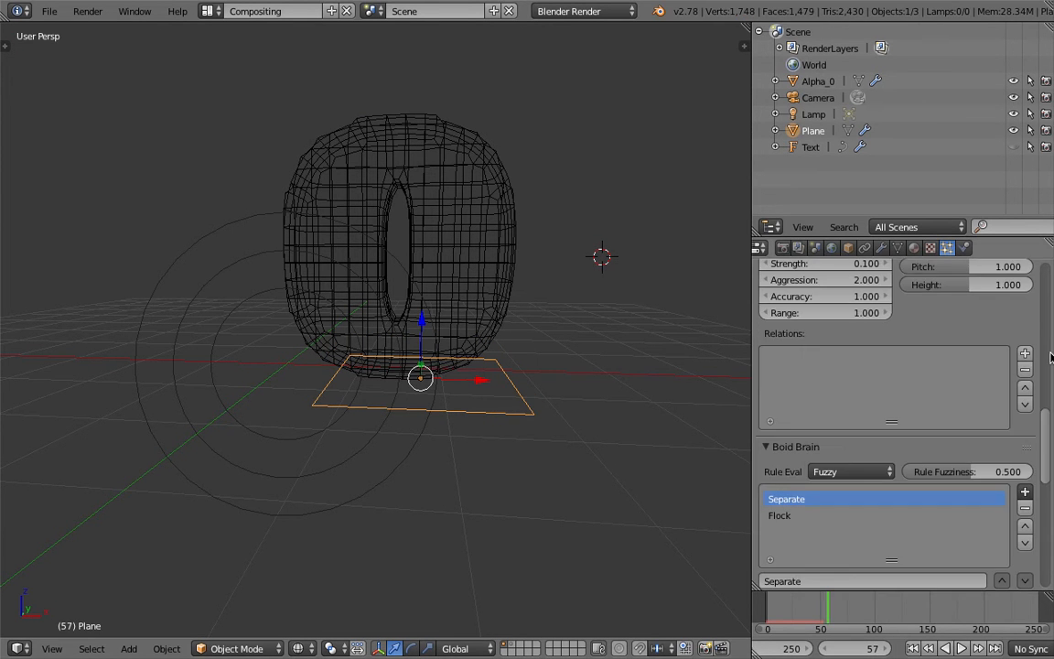
{"action": "scroll", "coordinate": [1049, 279], "scroll_direction": "up", "scroll_amount": 10}
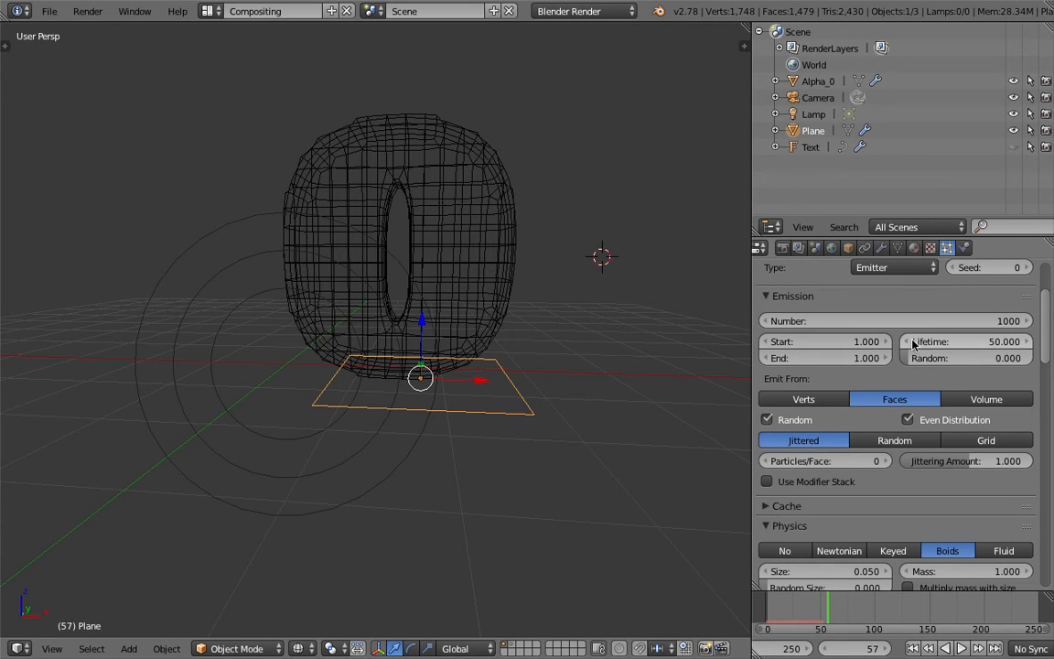
{"action": "left_click", "coordinate": [944, 344]}
{"action": "type", "text": "250"}
{"action": "key", "text": "Return"}
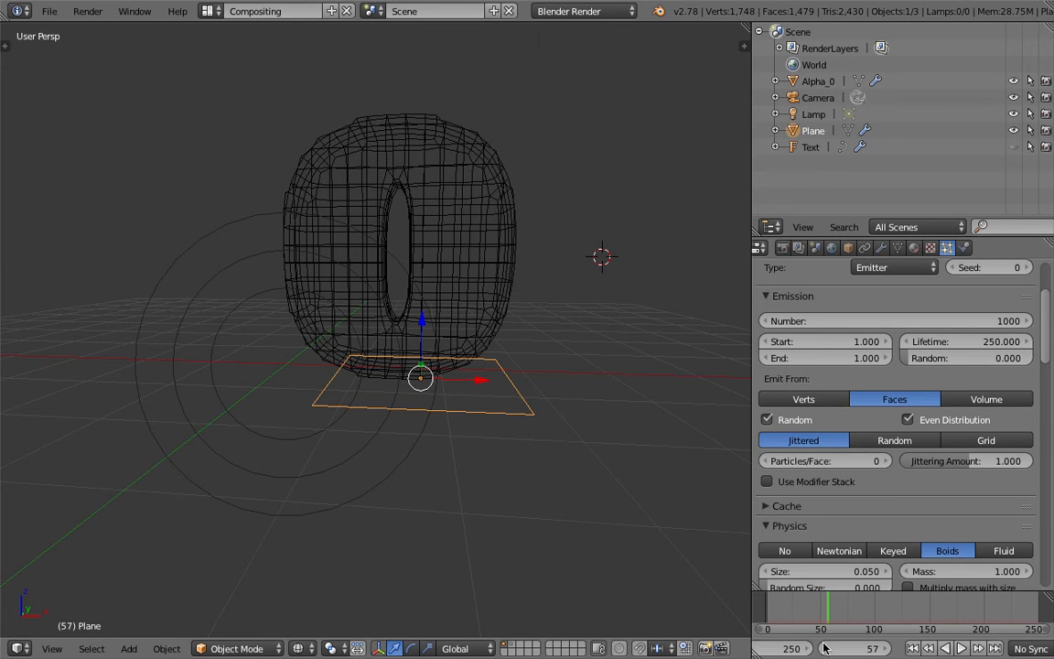
Set both the animation's end frame and the plane's particle lifetime to 500.
{"action": "type", "text": "500"}
{"action": "key", "text": "Return"}
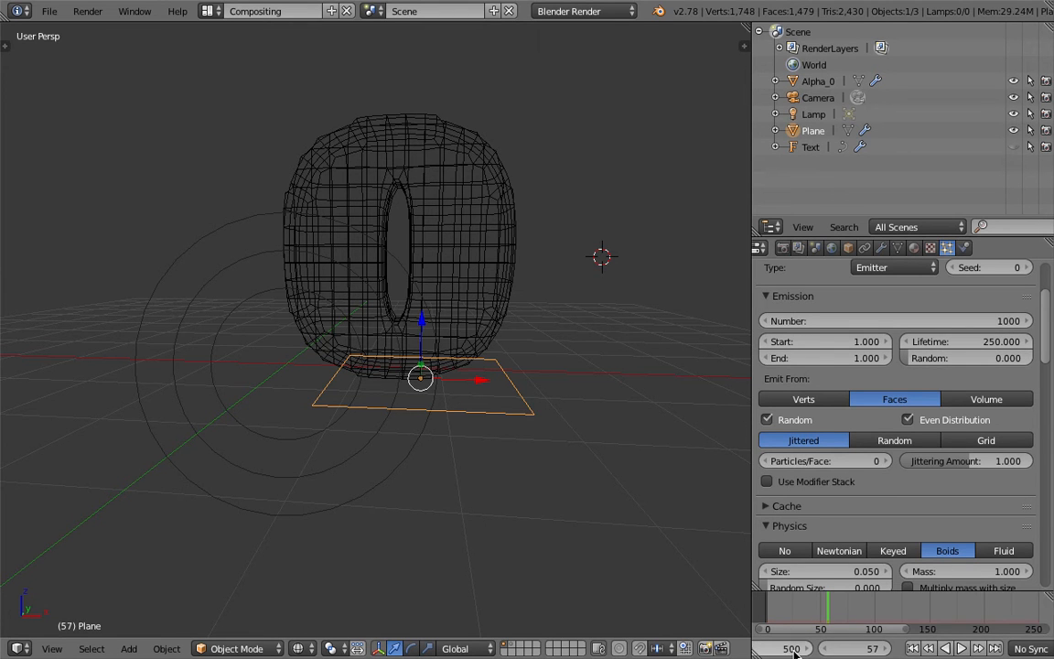
{"action": "left_click", "coordinate": [989, 341]}
{"action": "type", "text": "50"}
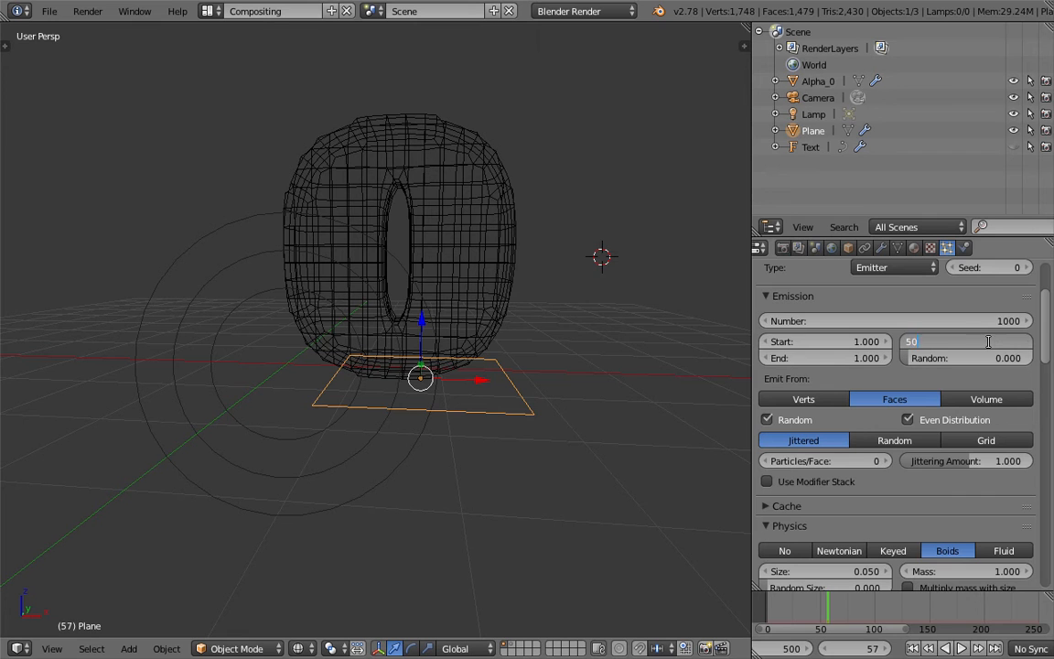
{"action": "type", "text": "0"}
{"action": "key", "text": "Return"}
Restart playback from the first frame and set the strength of Alpha_0's force field to -5.
{"action": "left_click", "coordinate": [914, 648]}
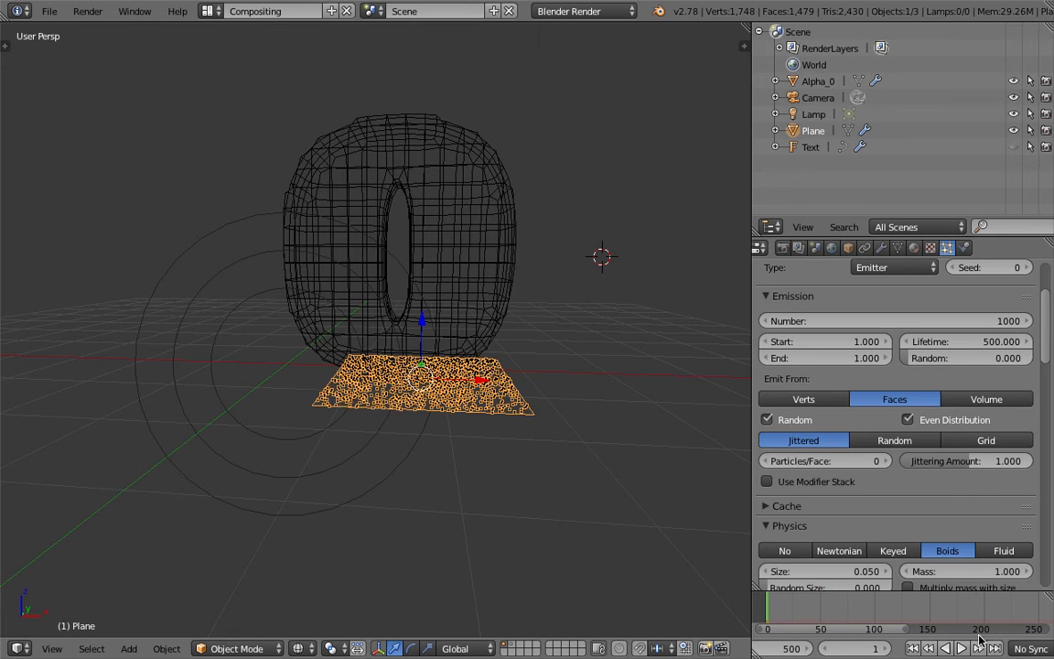
{"action": "left_click", "coordinate": [965, 648]}
{"action": "right_click", "coordinate": [500, 307]}
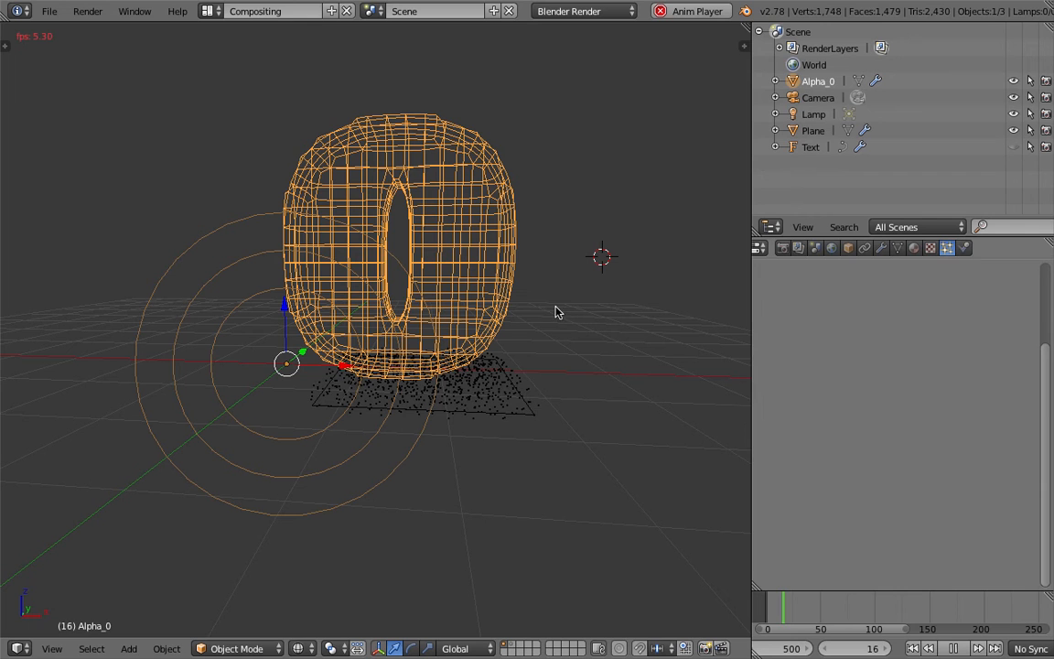
{"action": "left_click", "coordinate": [964, 247]}
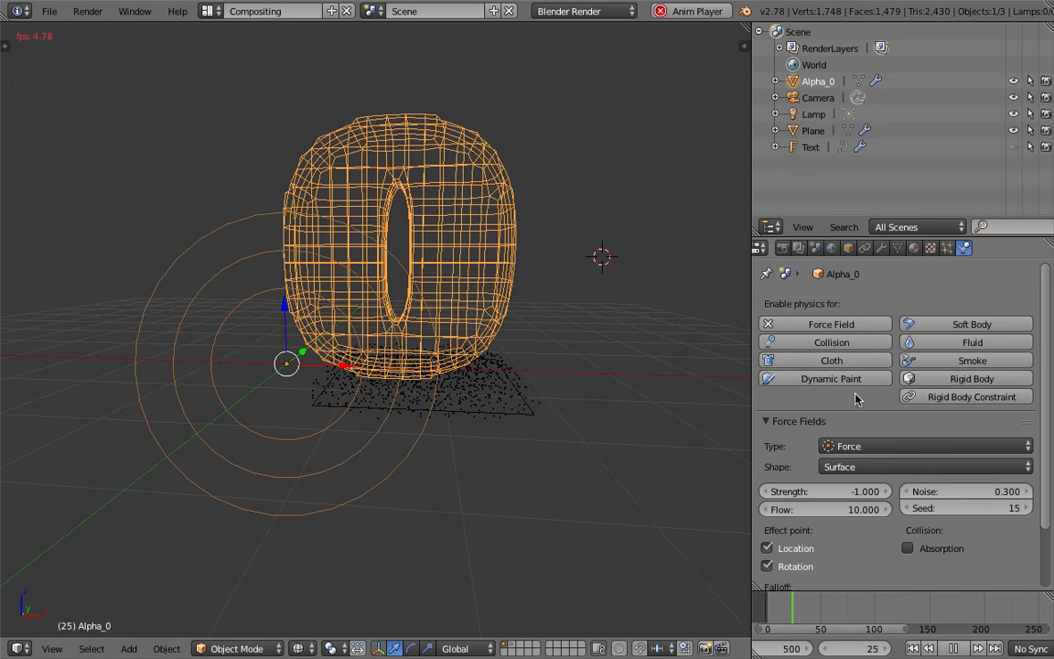
{"action": "left_click", "coordinate": [856, 492]}
{"action": "key", "text": "BackSpace"}
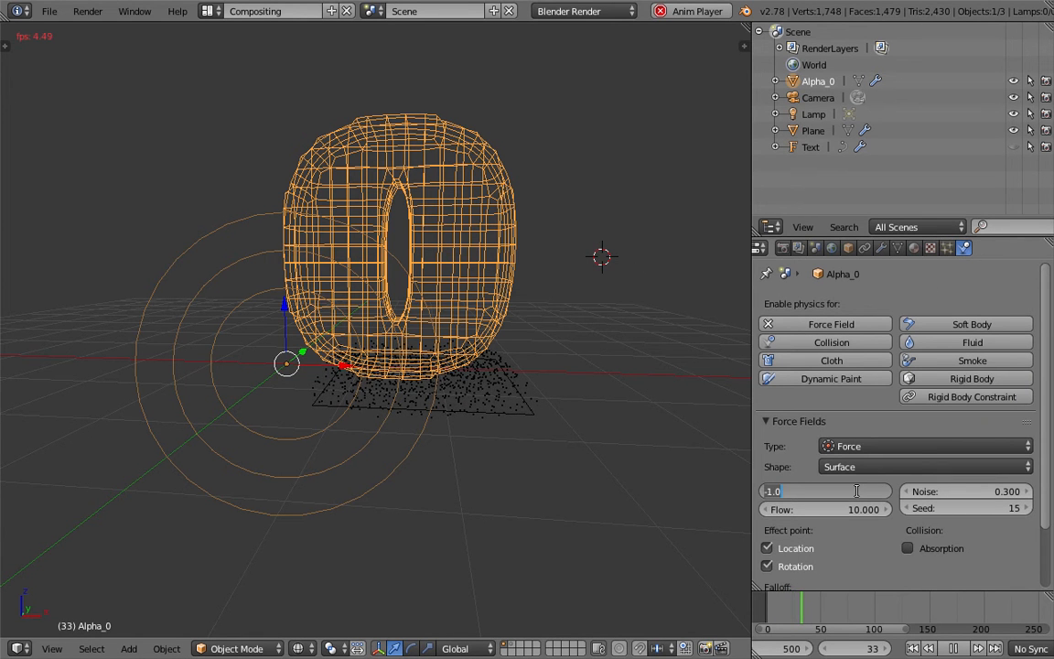
{"action": "type", "text": "-5"}
{"action": "key", "text": "Return"}
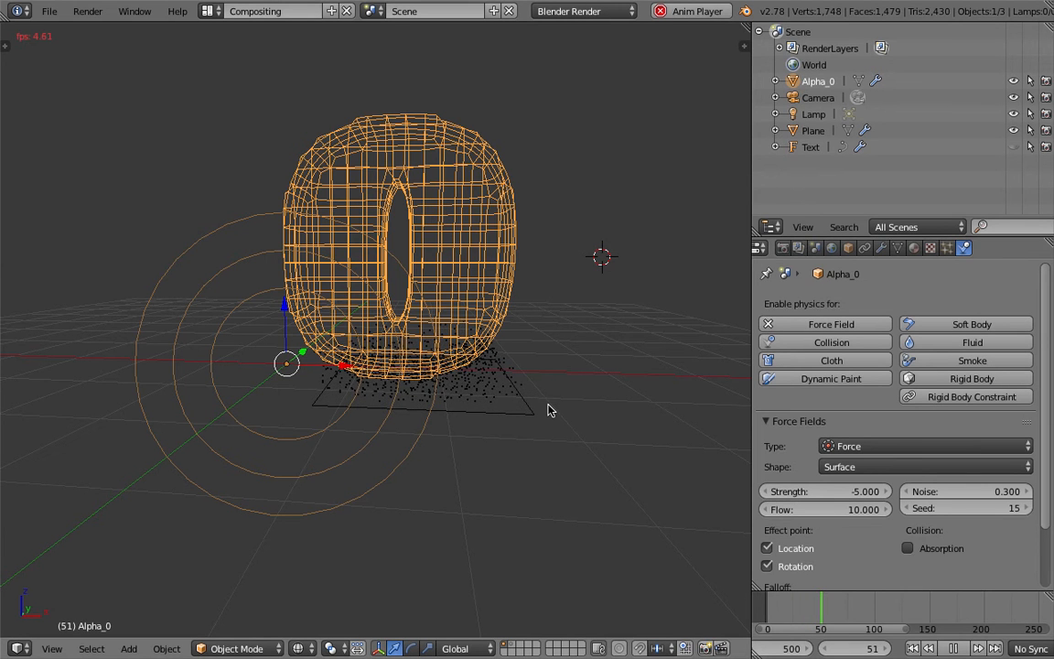
Compare the particles around the number in wireframe and solid display while the simulation plays.
{"action": "key", "text": "z"}
{"action": "key", "text": "z"}
{"action": "key", "text": "z"}
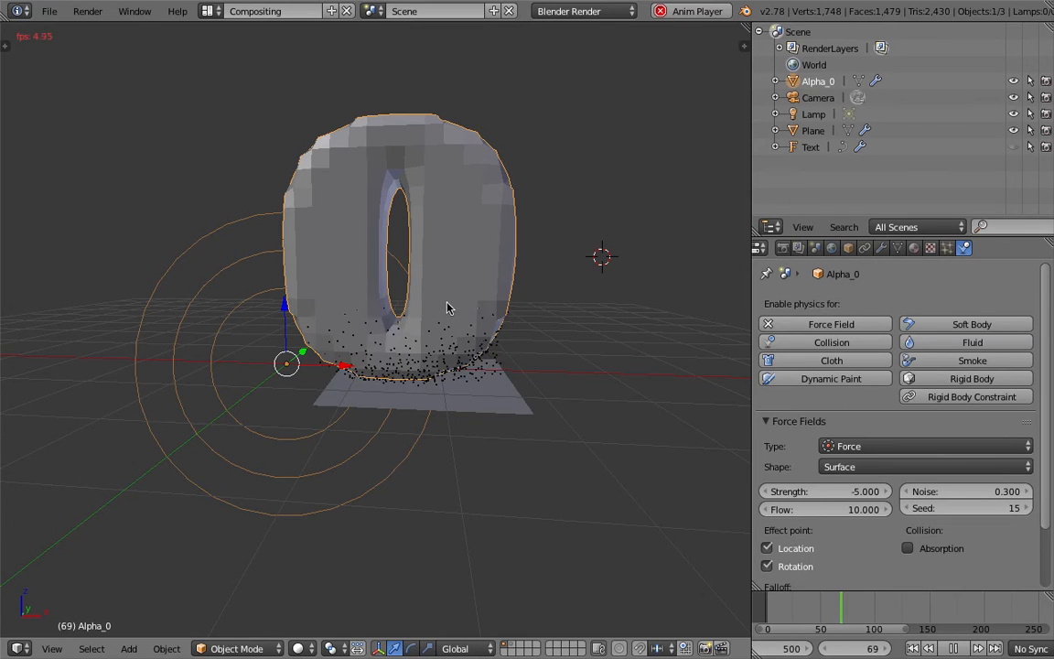
{"action": "key", "text": "z"}
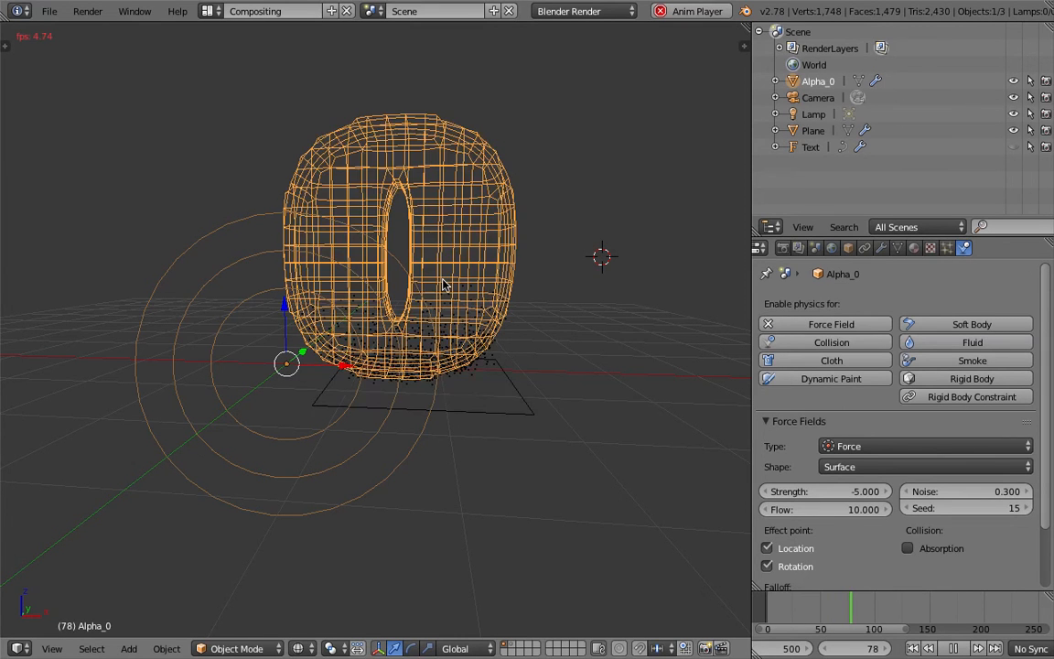
{"action": "key", "text": "z"}
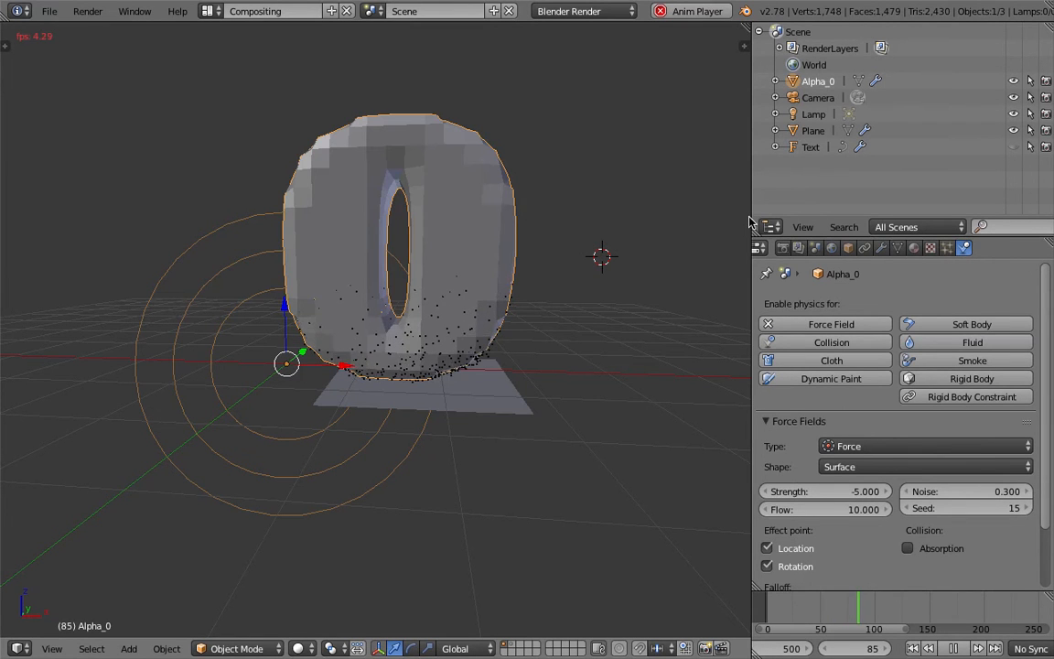
Set Alpha_0's maximum draw type to Wire with Draw All Edges enabled.
{"action": "left_click", "coordinate": [849, 248]}
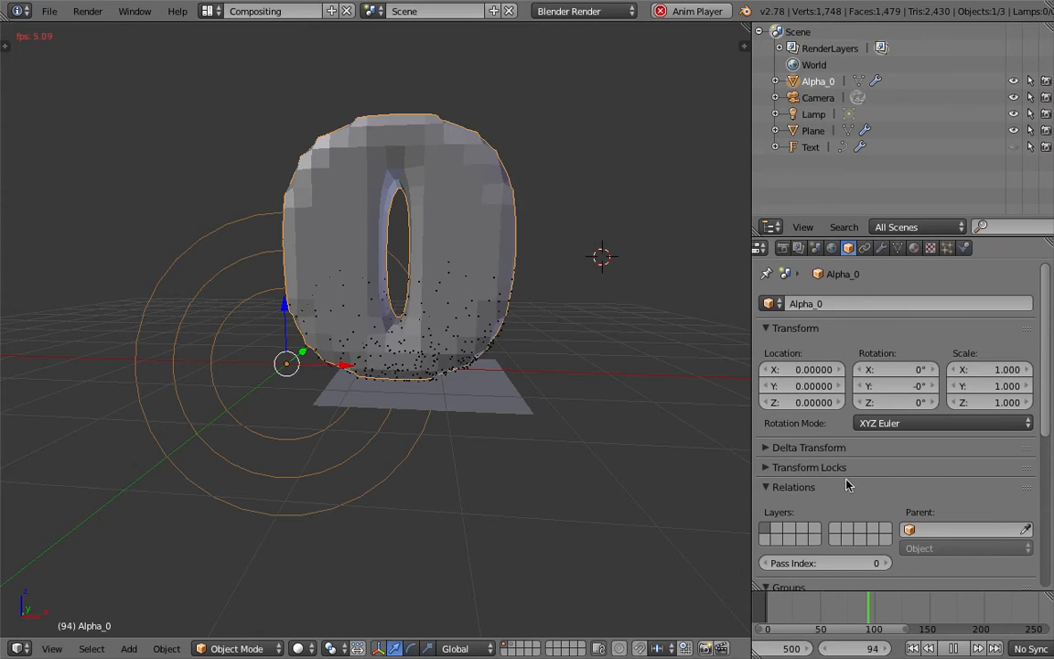
{"action": "scroll", "coordinate": [846, 486], "scroll_direction": "down", "scroll_amount": 5}
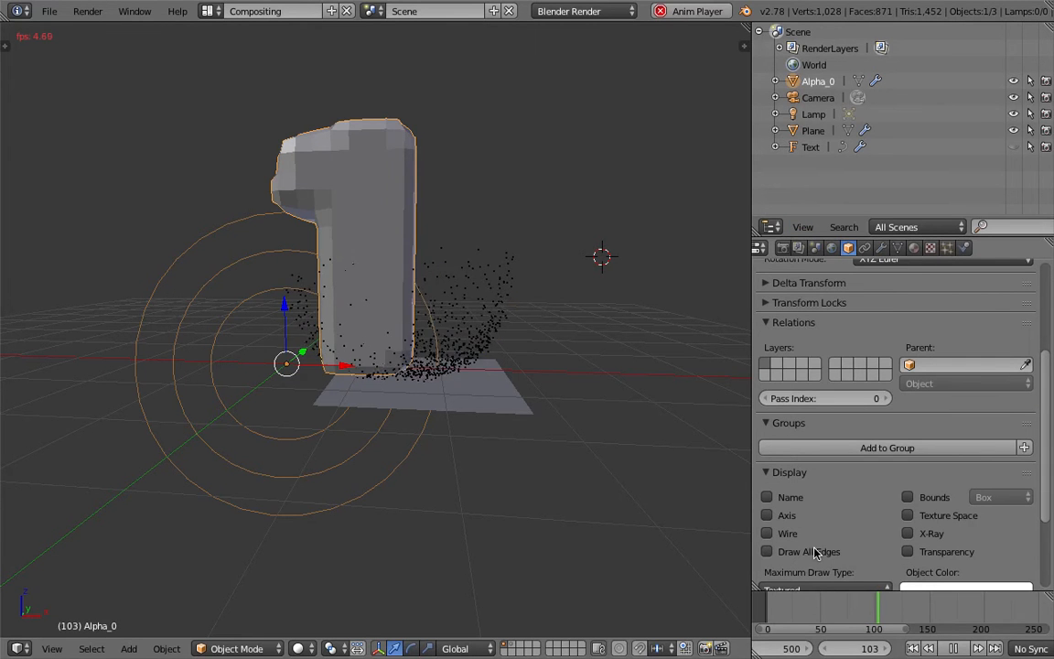
{"action": "left_click", "coordinate": [818, 589]}
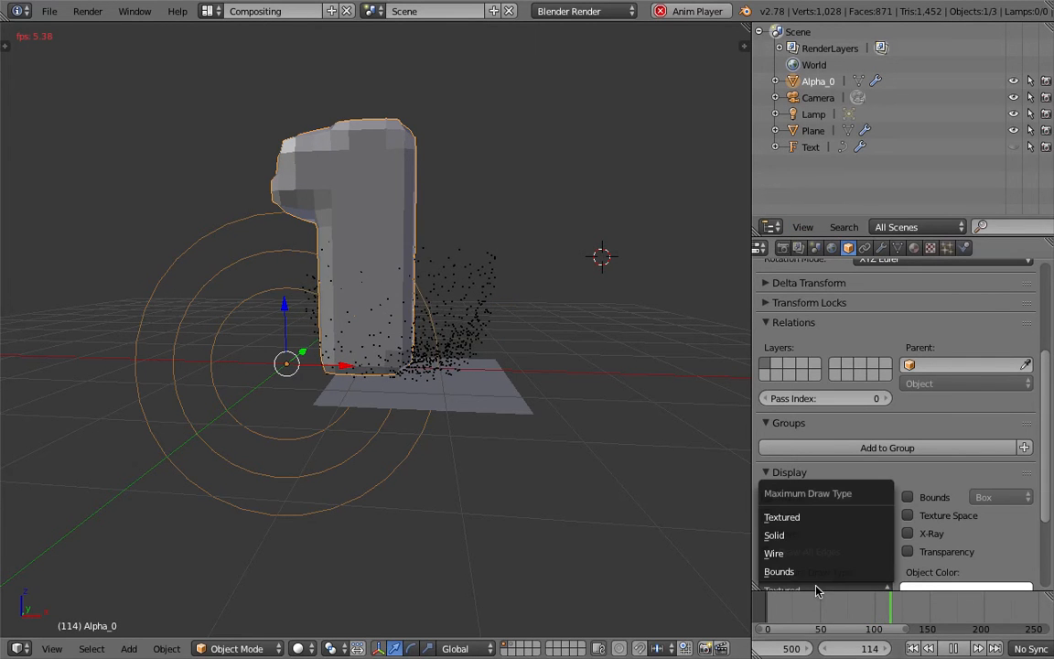
{"action": "left_click", "coordinate": [788, 554]}
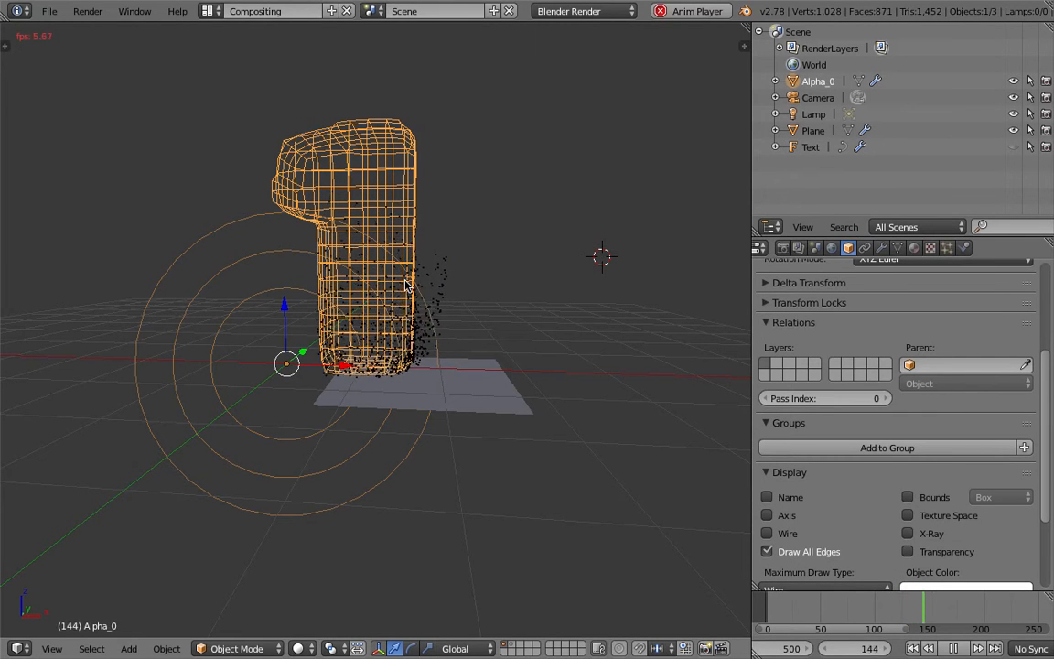
Hide Alpha_0 in the viewport and select the particle-emitting plane.
{"action": "scroll", "coordinate": [410, 291], "scroll_direction": "up", "scroll_amount": 1}
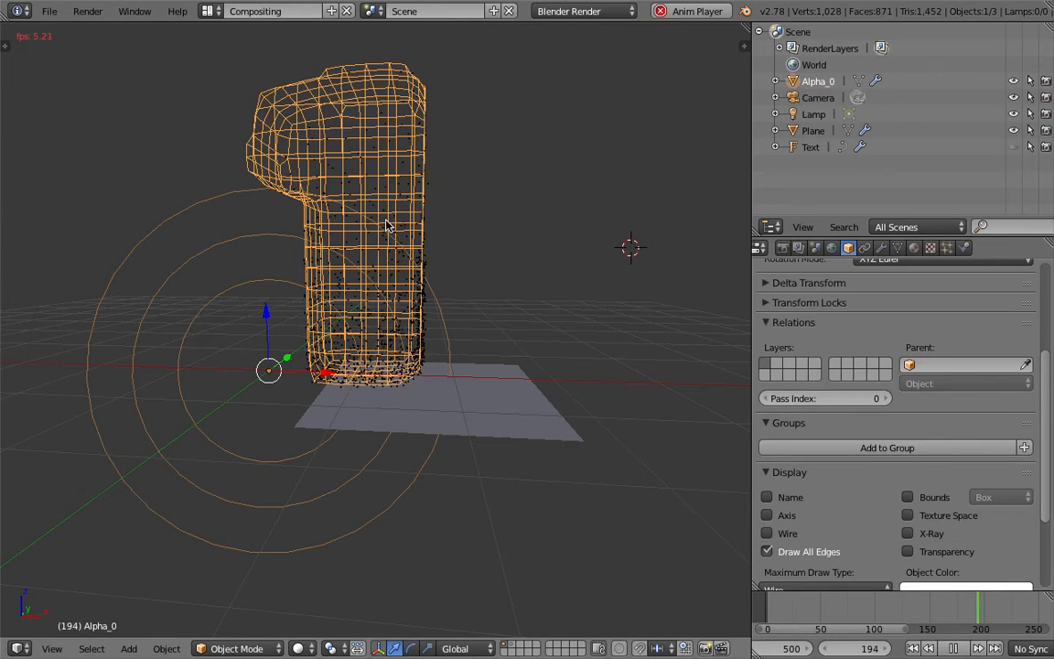
{"action": "left_click", "coordinate": [1013, 82]}
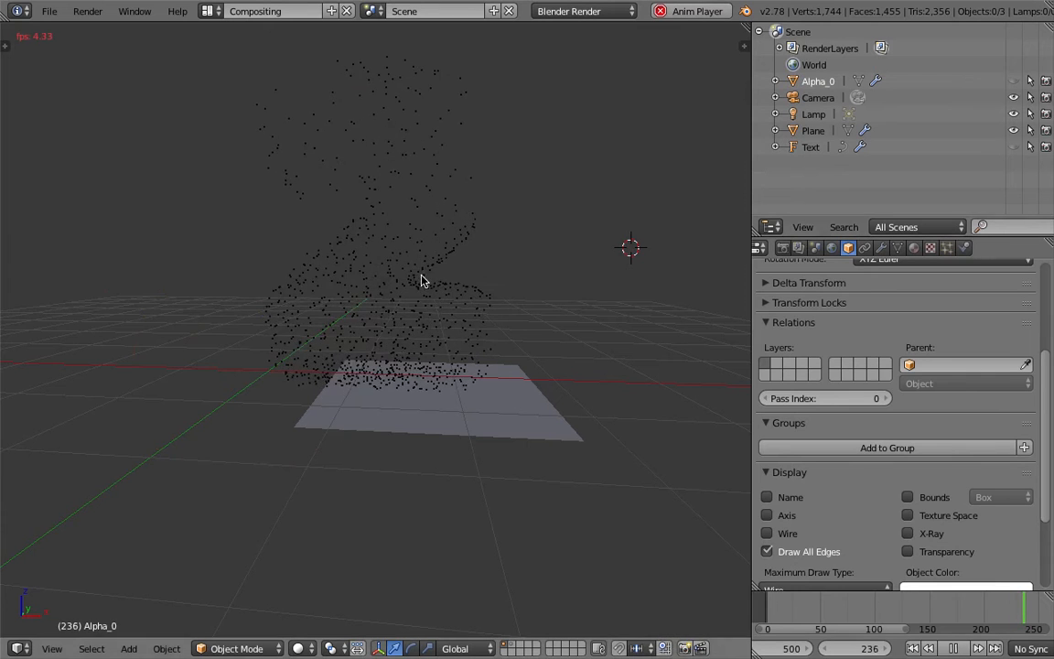
{"action": "right_click", "coordinate": [452, 273]}
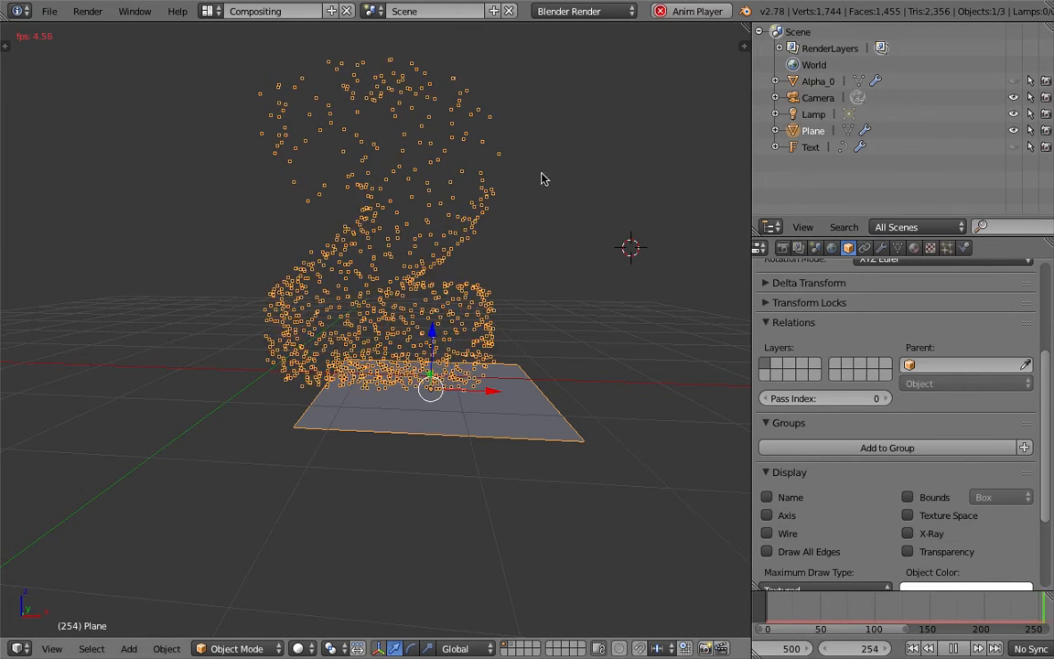
Show a longer frame range in the timeline and extend the animation's end frame to 1000.
{"action": "scroll", "coordinate": [546, 181], "scroll_direction": "down", "scroll_amount": 1}
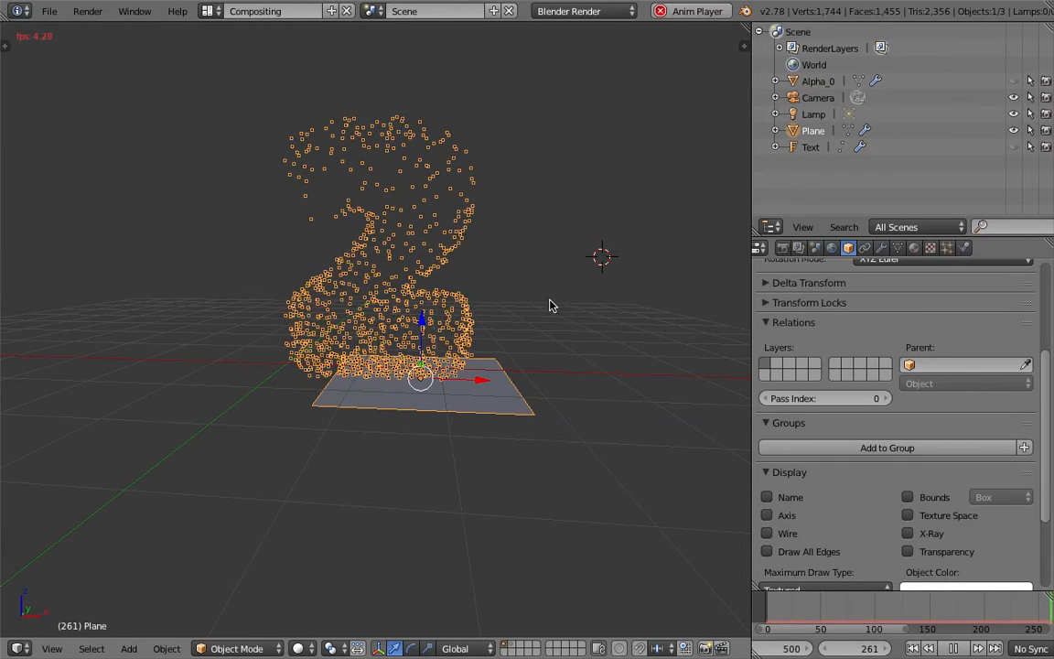
{"action": "scroll", "coordinate": [933, 606], "scroll_direction": "down", "scroll_amount": 3}
{"action": "scroll", "coordinate": [947, 610], "scroll_direction": "down", "scroll_amount": 3}
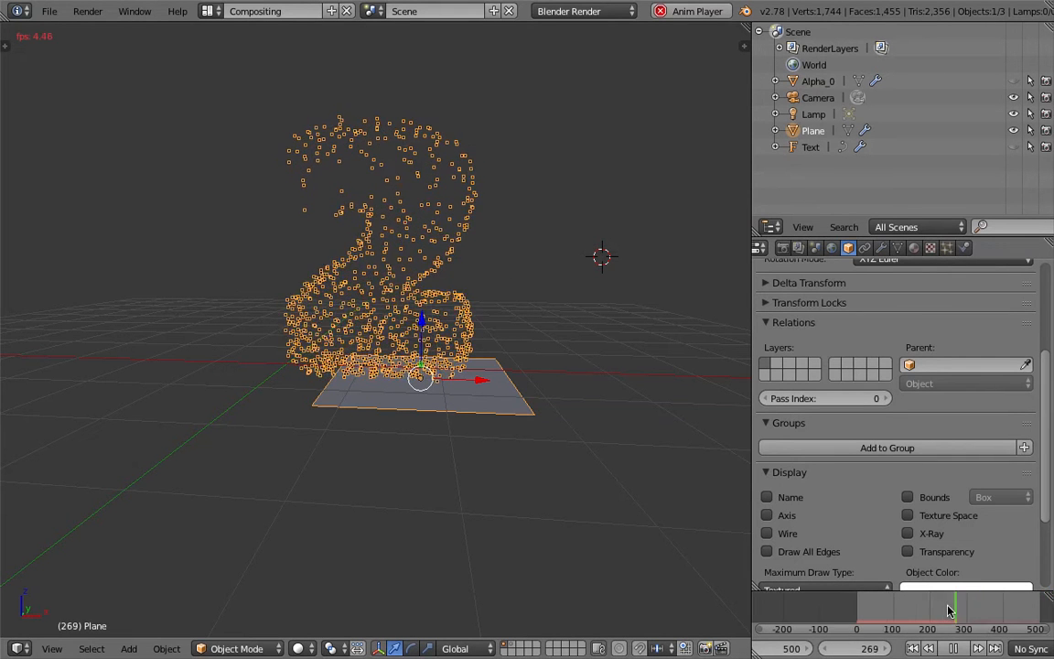
Examine the number shapes formed by the particles up close and from another angle, then stop playback.
{"action": "scroll", "coordinate": [938, 607], "scroll_direction": "up", "scroll_amount": 2}
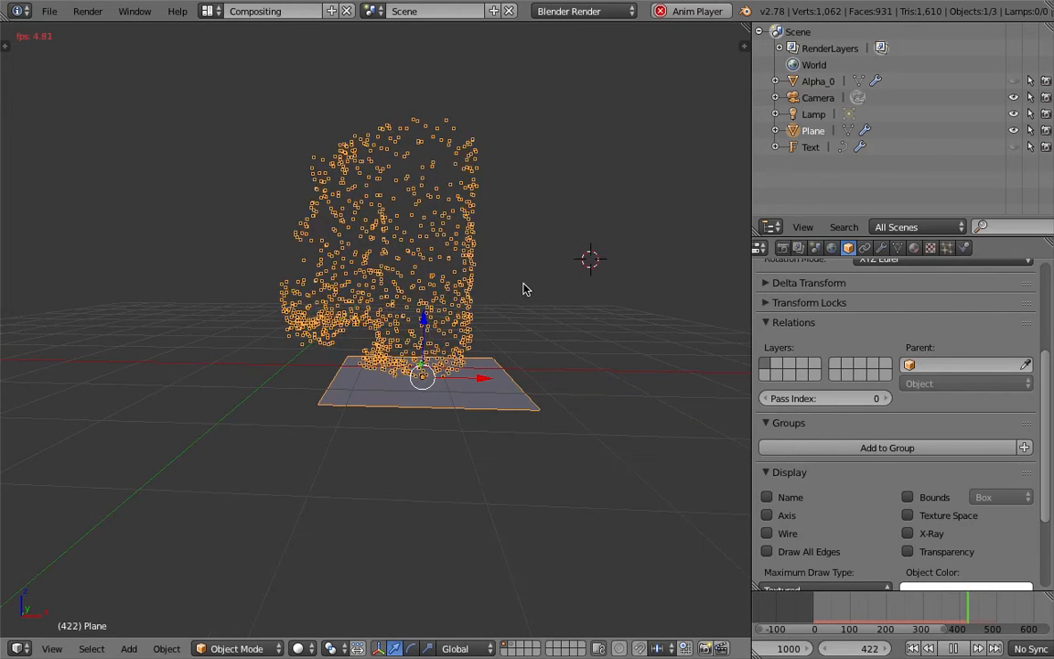
{"action": "scroll", "coordinate": [524, 289], "scroll_direction": "up", "scroll_amount": 1}
{"action": "scroll", "coordinate": [555, 266], "scroll_direction": "up", "scroll_amount": 1}
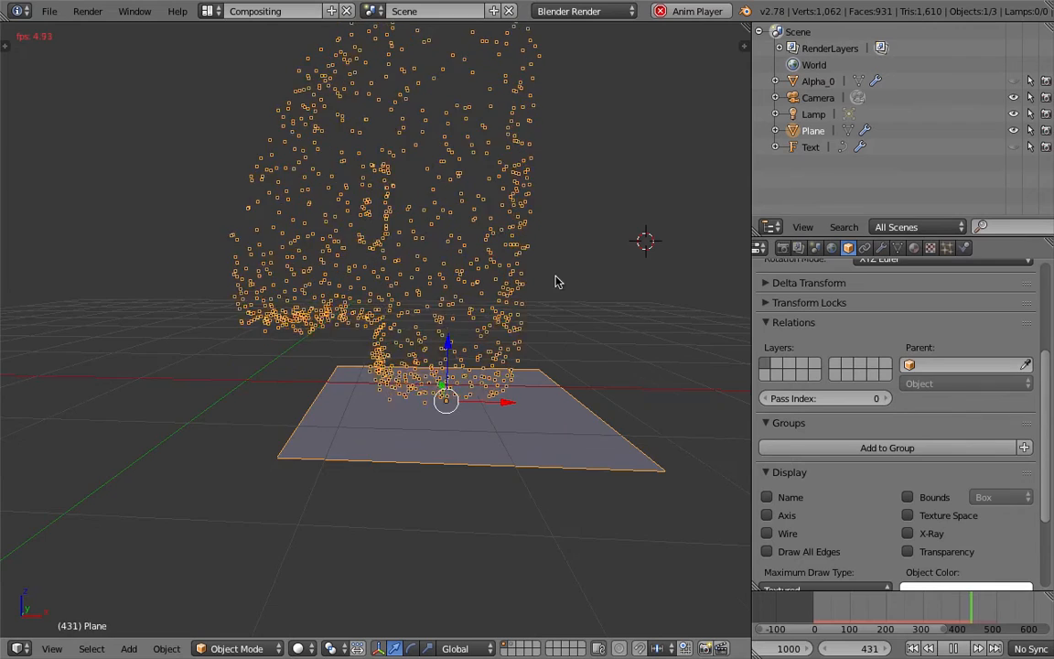
{"action": "scroll", "coordinate": [555, 297], "scroll_direction": "up", "scroll_amount": 1}
{"action": "scroll", "coordinate": [549, 329], "scroll_direction": "down", "scroll_amount": 2}
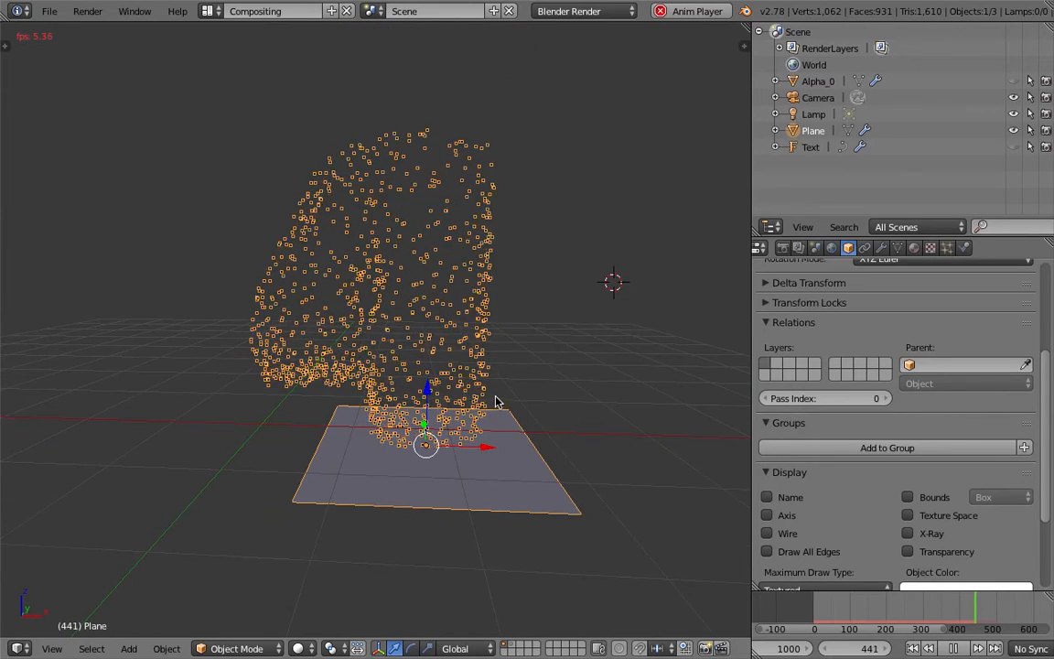
{"action": "middle_click_drag", "start_coordinate": [499, 392], "coordinate": [367, 335]}
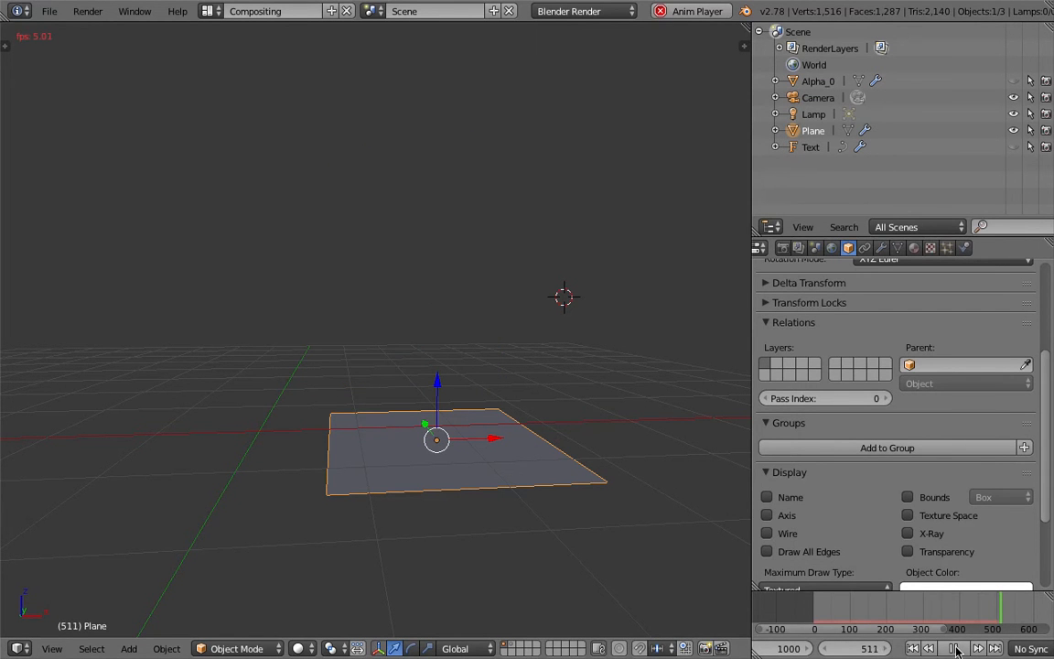
{"action": "left_click", "coordinate": [954, 649]}
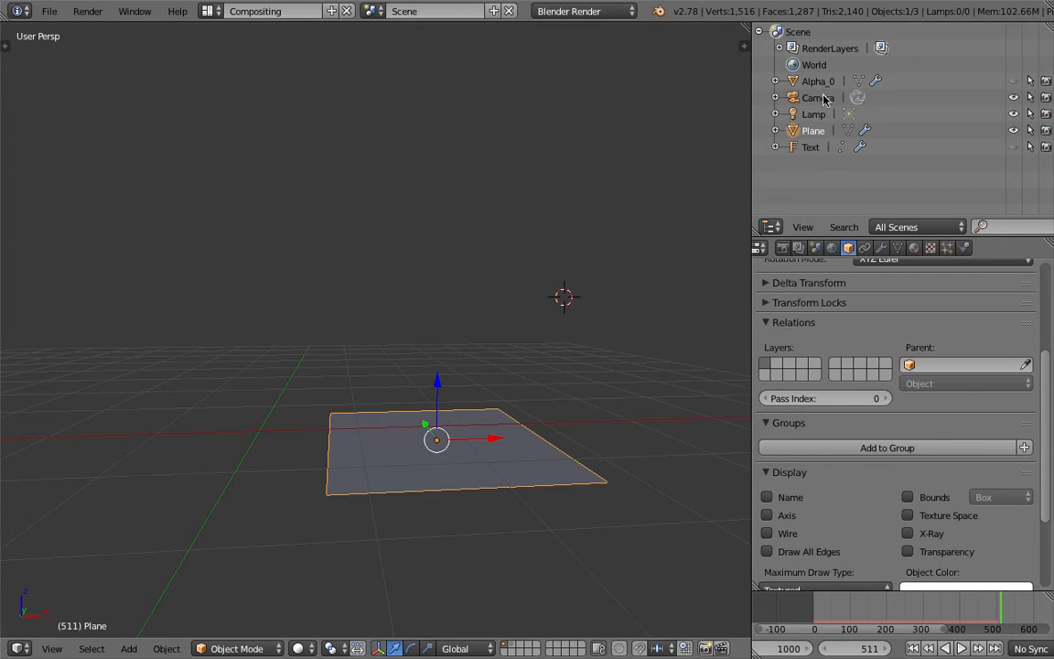
Set the plane's particle lifetime to 1000 frames in its emission settings.
{"action": "left_click", "coordinate": [819, 82]}
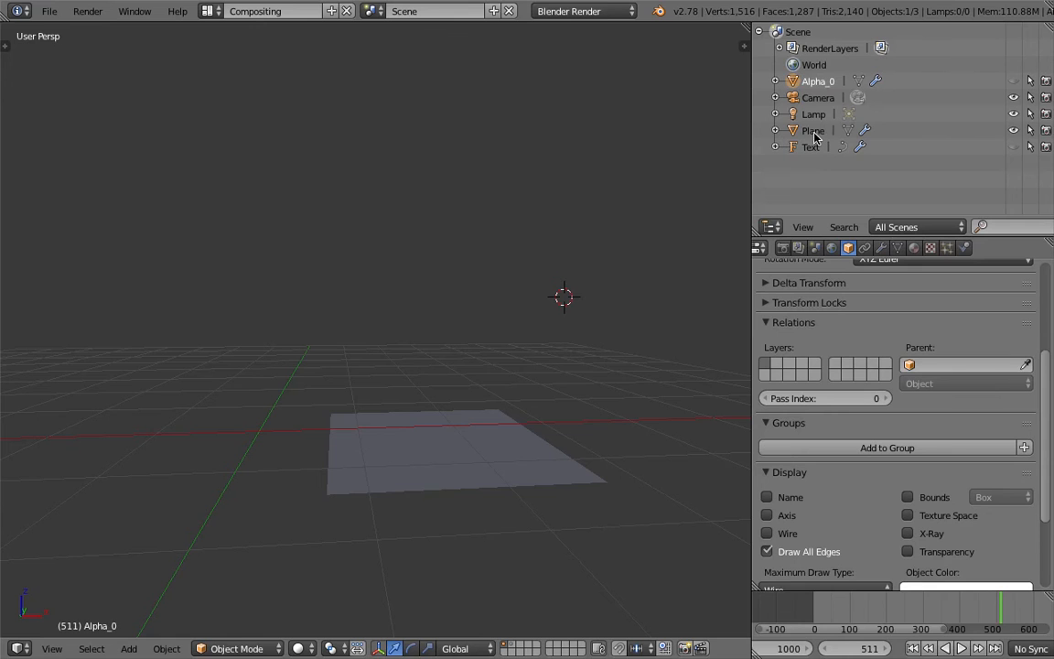
{"action": "left_click", "coordinate": [812, 131]}
{"action": "left_click_drag", "start_coordinate": [1043, 426], "coordinate": [1044, 334]}
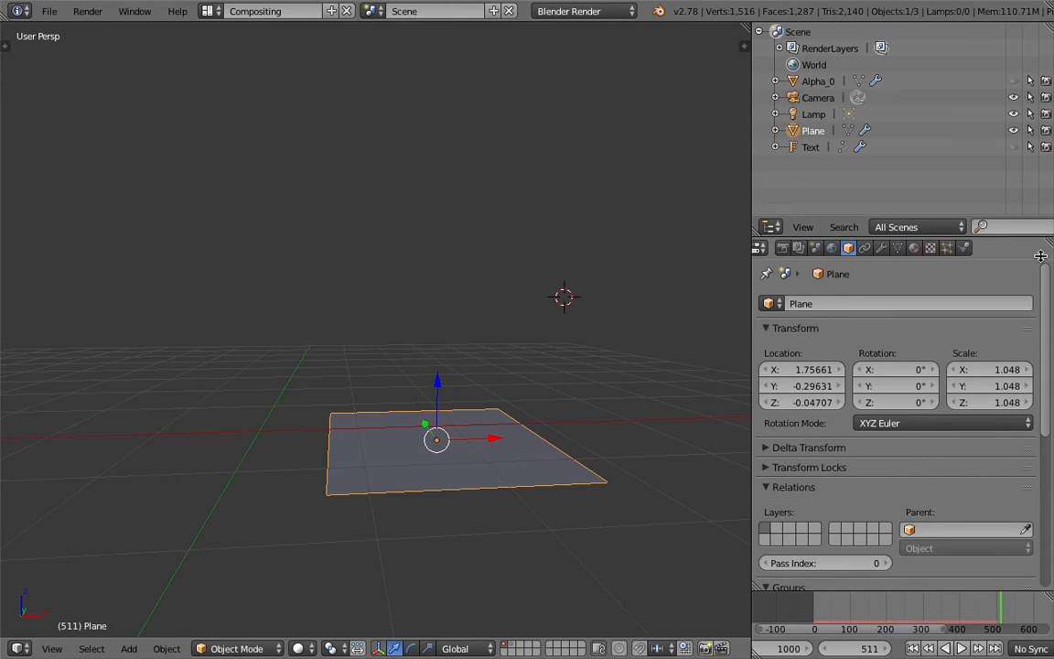
{"action": "left_click", "coordinate": [947, 249]}
{"action": "left_click", "coordinate": [975, 339]}
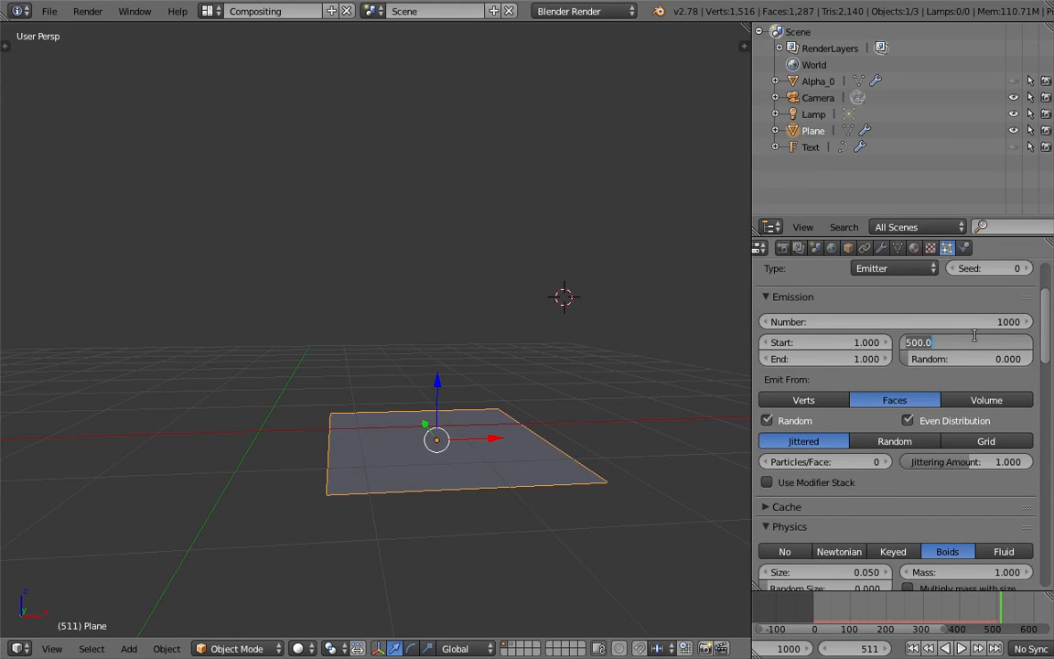
{"action": "type", "text": "1000"}
{"action": "key", "text": "Return"}
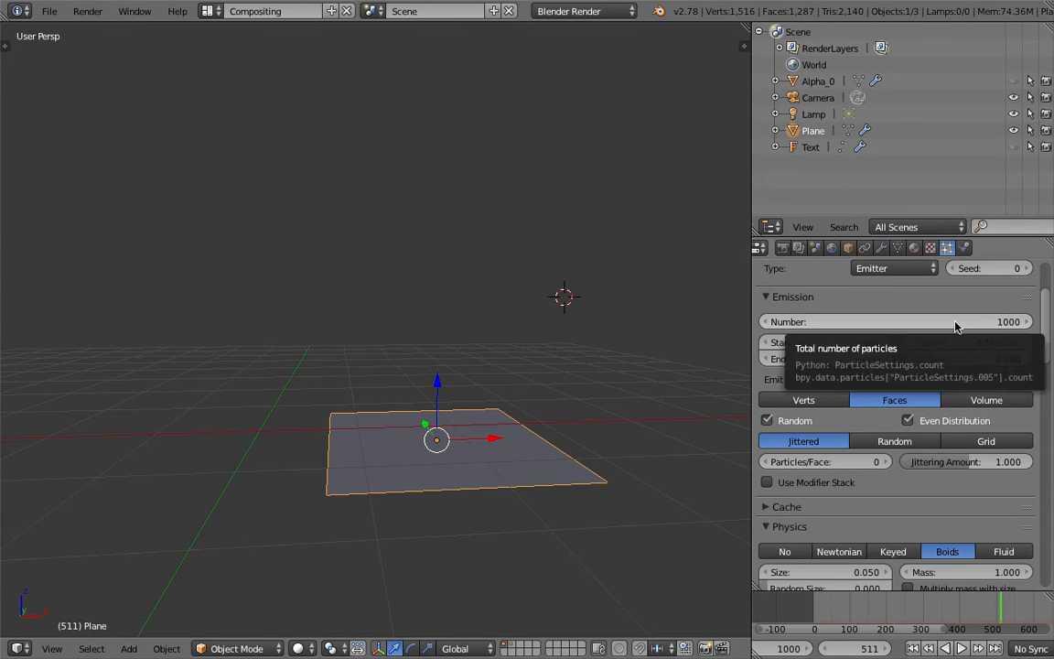
Set the number of emitted particles to 1500 and save the file over the existing one.
{"action": "key", "text": "Return"}
{"action": "key", "text": "ctrl+s"}
{"action": "key", "text": "Return"}
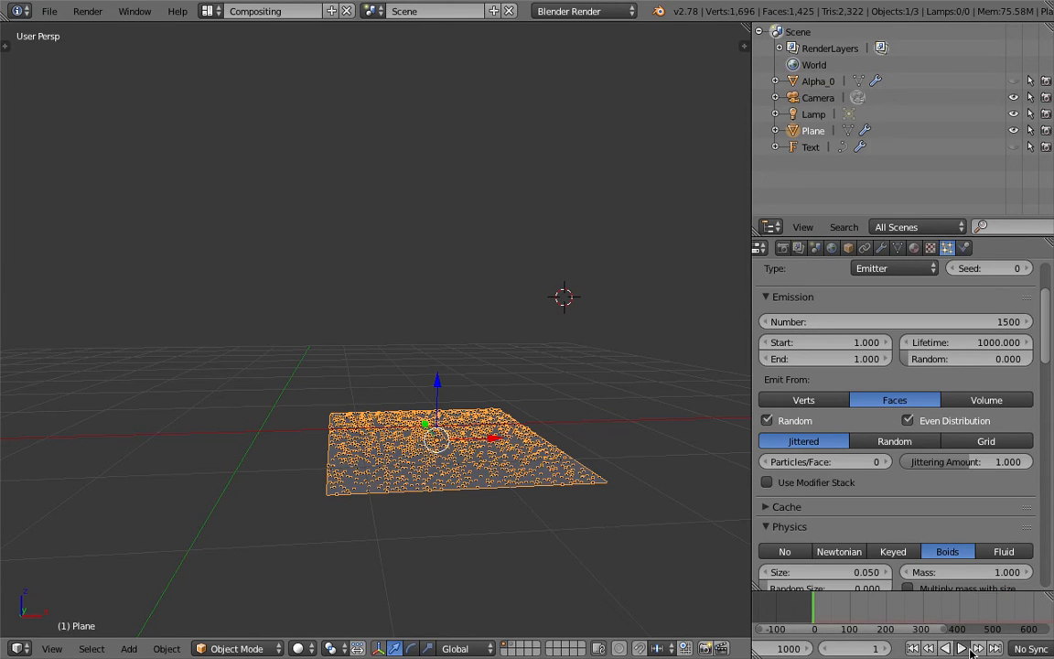
Play the simulation from the first frame and examine the particles gathering into the numbers from several viewpoints.
{"action": "left_click", "coordinate": [963, 648]}
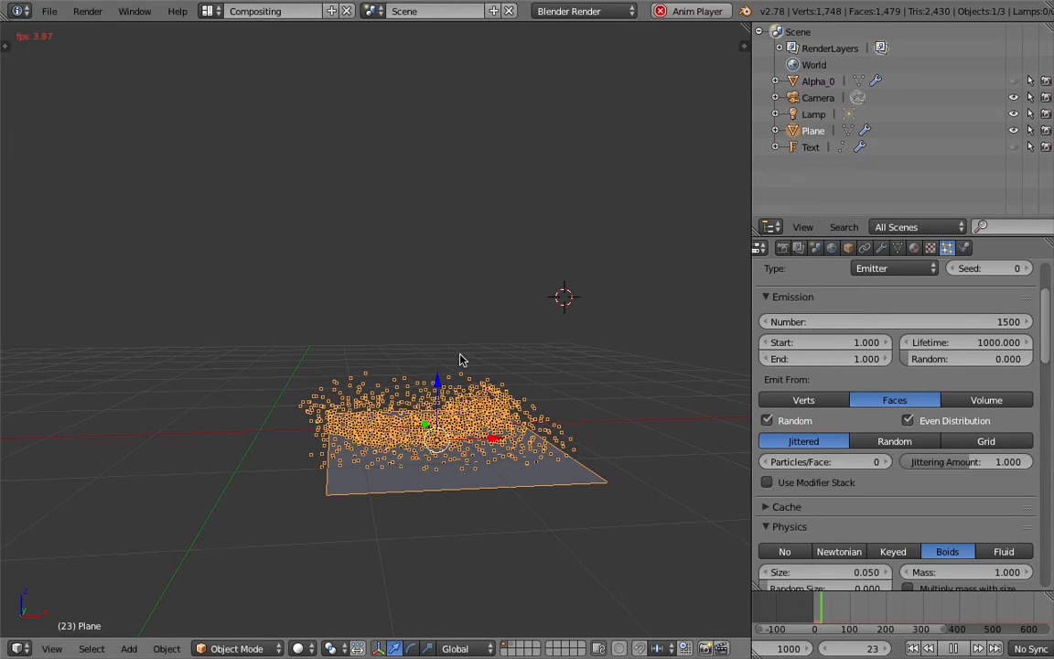
{"action": "scroll", "coordinate": [494, 355], "scroll_direction": "up", "scroll_amount": 2}
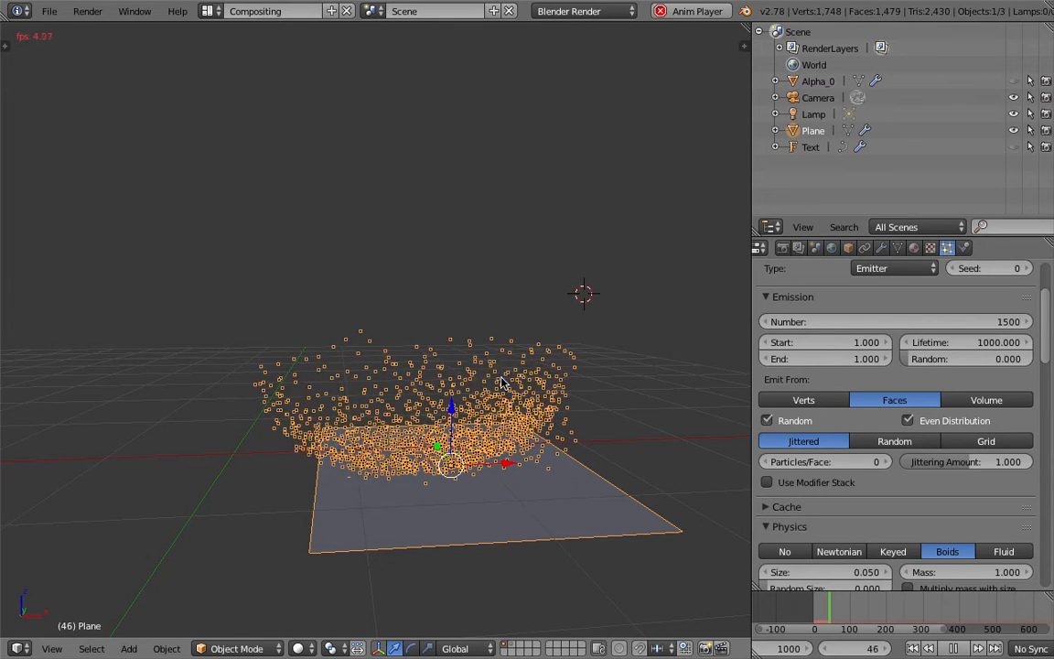
{"action": "middle_click_drag", "start_coordinate": [502, 383], "coordinate": [449, 417]}
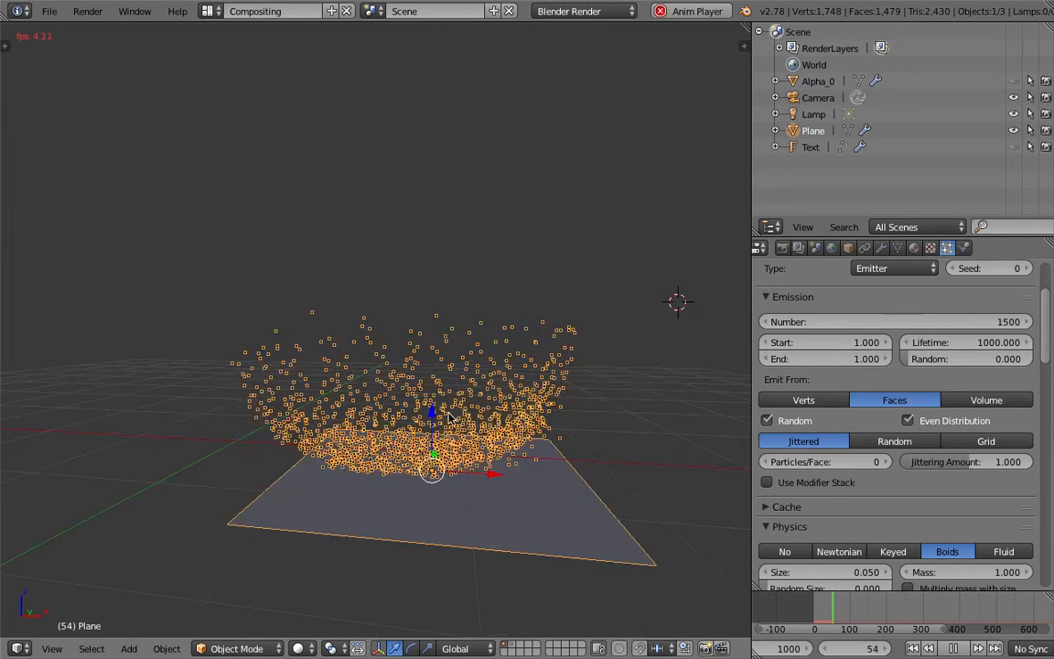
{"action": "scroll", "coordinate": [448, 417], "scroll_direction": "down", "scroll_amount": 3}
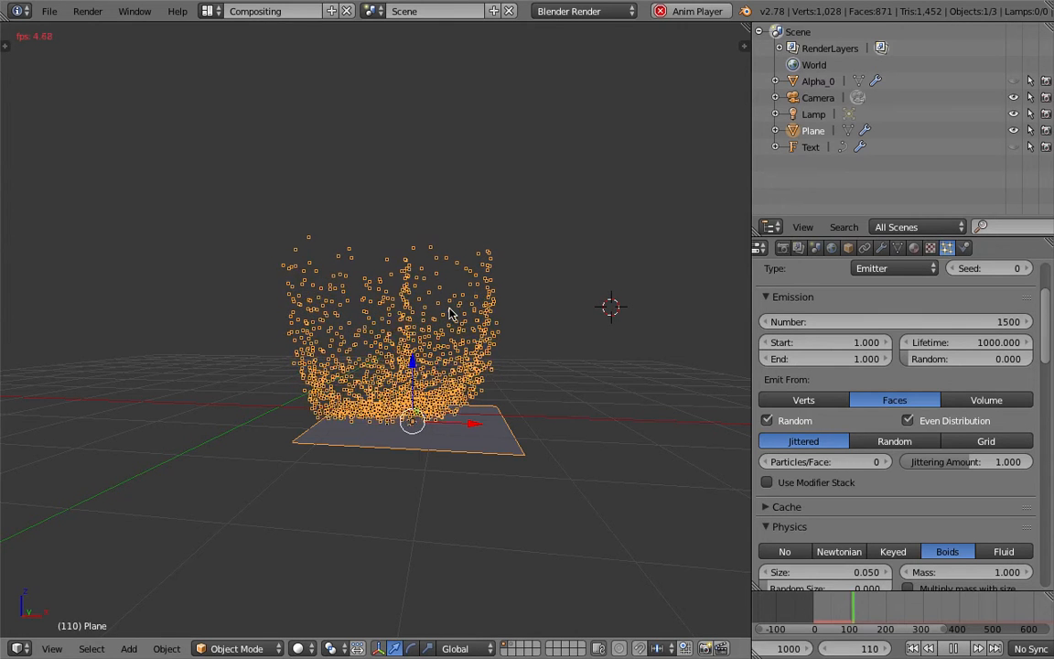
In Alpha_0's force field physics, set the strength to -11.9, the noise to 0.4 and the seed to 18.
{"action": "left_click", "coordinate": [966, 248]}
{"action": "left_click", "coordinate": [817, 81]}
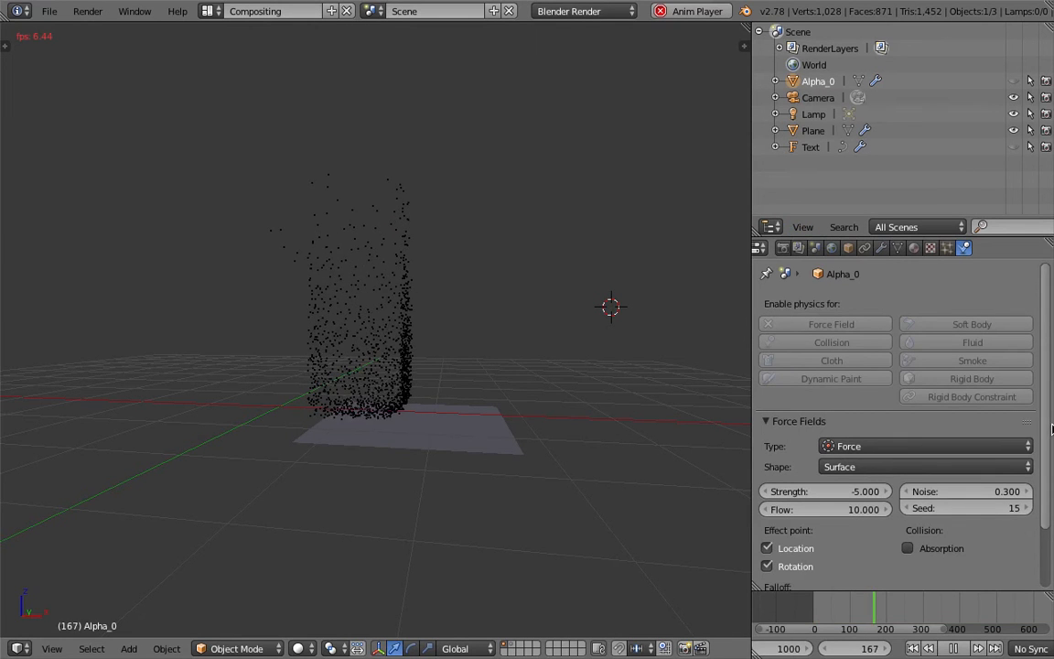
{"action": "scroll", "coordinate": [1051, 469], "scroll_direction": "down", "scroll_amount": 2}
{"action": "scroll", "coordinate": [1051, 469], "scroll_direction": "down", "scroll_amount": 2}
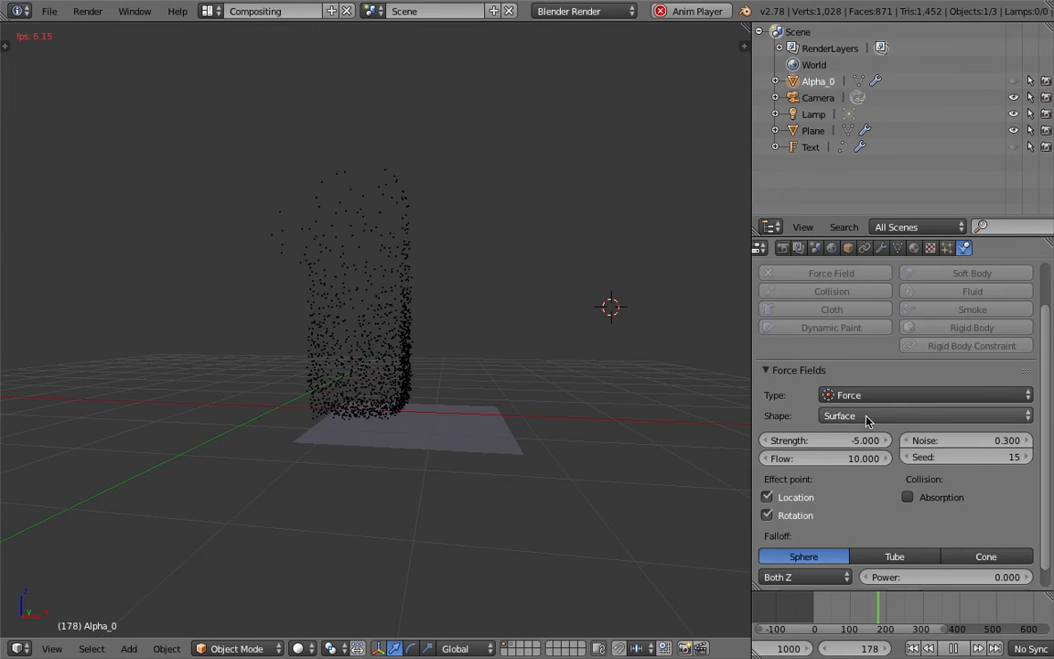
{"action": "left_click", "coordinate": [874, 418]}
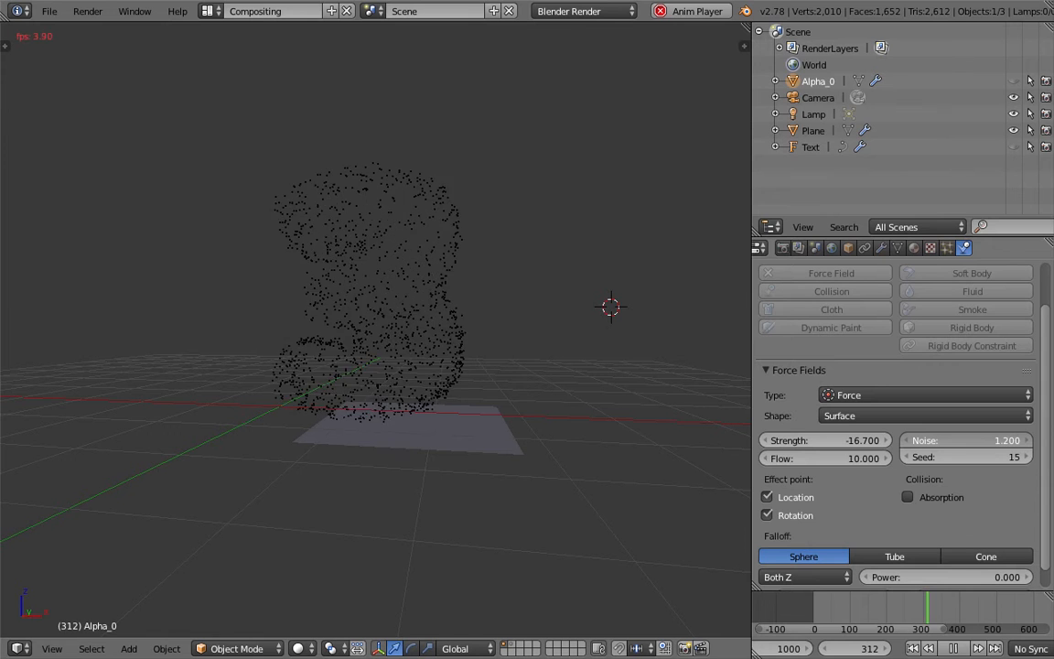
{"action": "left_click_drag", "start_coordinate": [977, 460], "coordinate": [990, 462]}
{"action": "scroll", "coordinate": [842, 530], "scroll_direction": "down", "scroll_amount": 1}
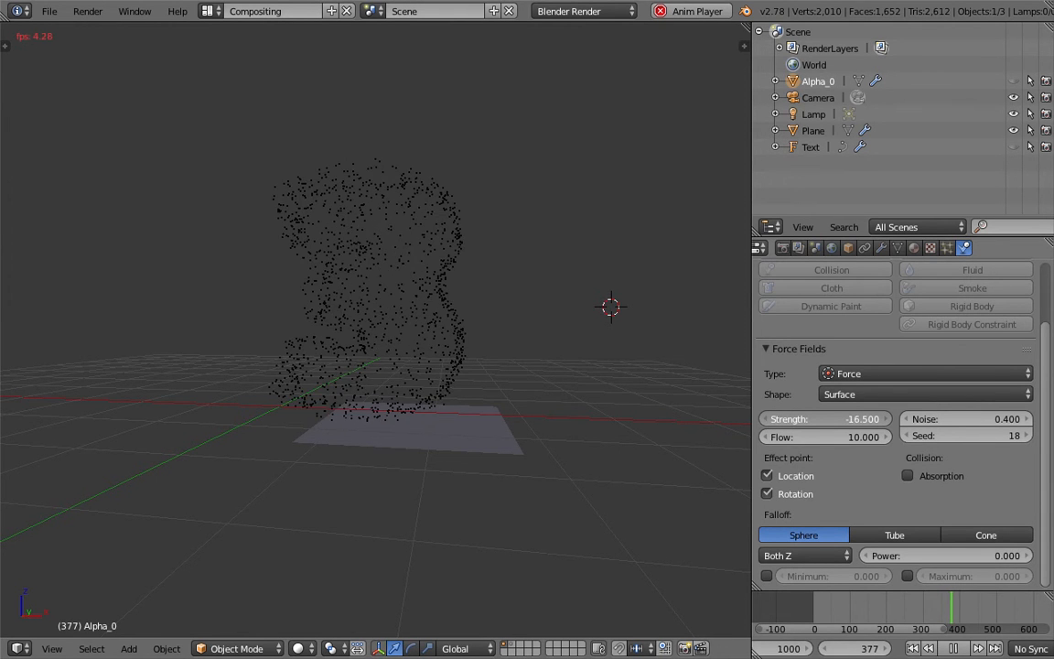
{"action": "left_click_drag", "start_coordinate": [884, 419], "coordinate": [867, 419]}
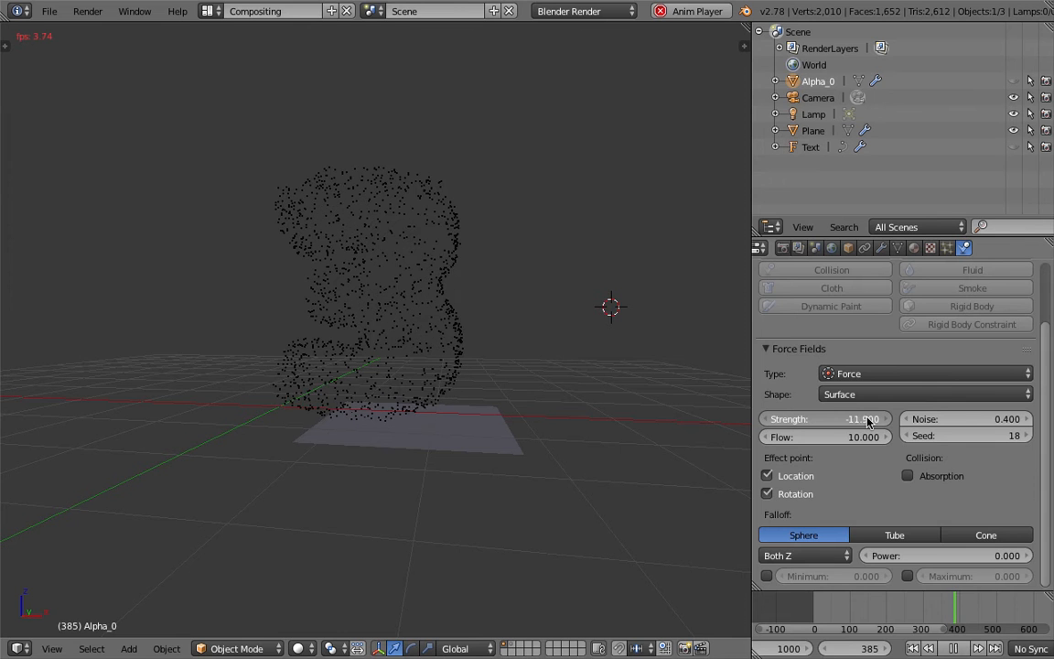
Select all visible objects, examine the particles forming the numbers from several viewpoints, and stop playback.
{"action": "middle_click_drag", "start_coordinate": [606, 377], "coordinate": [605, 378]}
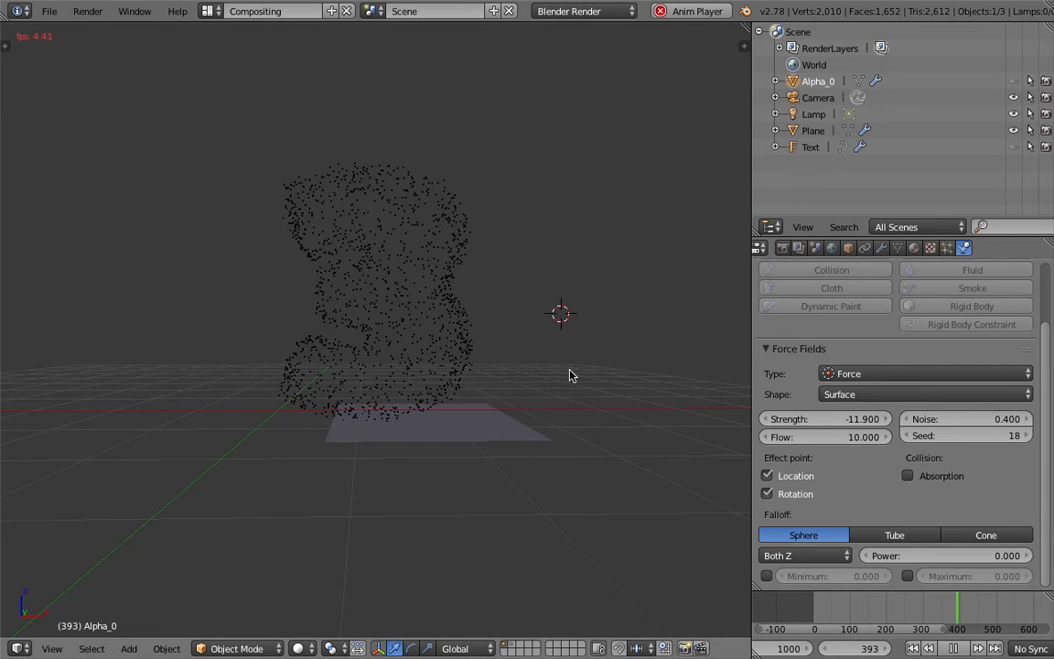
{"action": "key", "text": "a"}
{"action": "scroll", "coordinate": [563, 371], "scroll_direction": "up", "scroll_amount": 3}
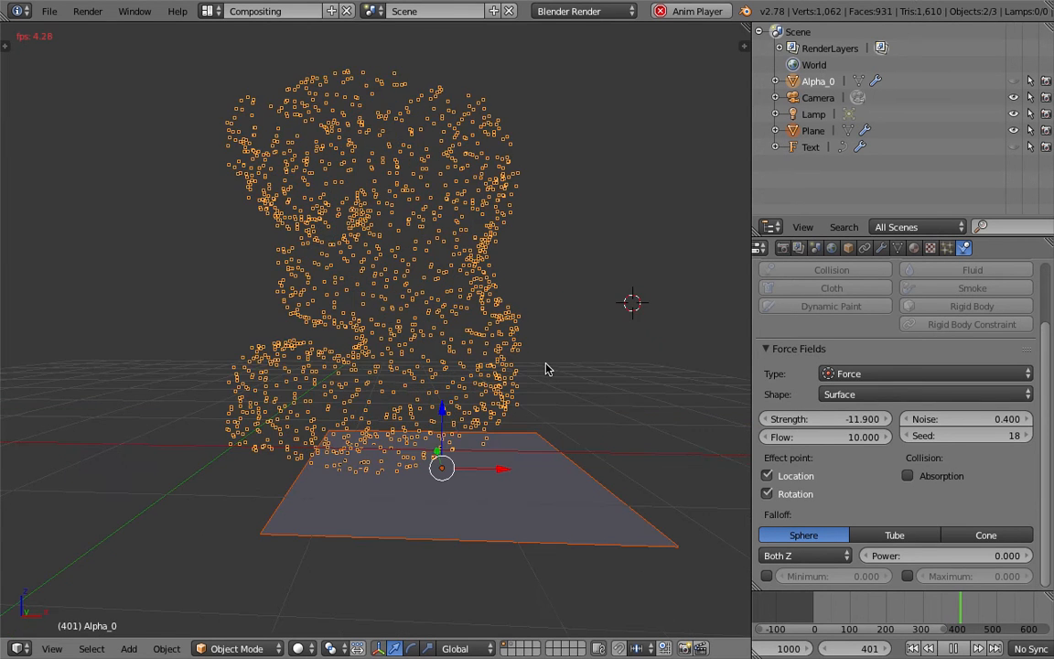
{"action": "scroll", "coordinate": [574, 367], "scroll_direction": "down", "scroll_amount": 2}
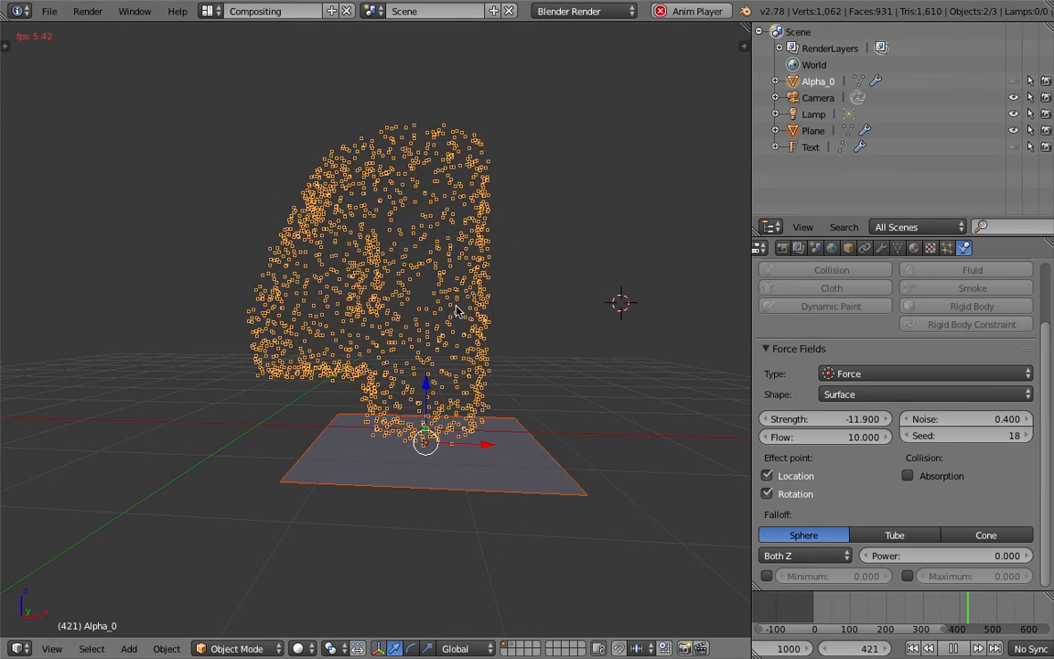
{"action": "key", "text": "alt+a"}
{"action": "middle_click_drag", "start_coordinate": [506, 403], "coordinate": [442, 272]}
Save the scene over the existing mighty_morphing_particle_001.blend file.
{"action": "key", "text": "ctrl+s"}
{"action": "left_click", "coordinate": [439, 267]}
{"action": "scroll", "coordinate": [439, 266], "scroll_direction": "up", "scroll_amount": 1}
{"action": "scroll", "coordinate": [440, 266], "scroll_direction": "down", "scroll_amount": 2}
{"action": "key", "text": "ctrl+s"}
{"action": "left_click", "coordinate": [441, 272]}
{"action": "middle_click_drag", "start_coordinate": [418, 229], "coordinate": [405, 325]}
{"action": "scroll", "coordinate": [367, 421], "scroll_direction": "up", "scroll_amount": 2}
{"action": "scroll", "coordinate": [549, 307], "scroll_direction": "down", "scroll_amount": 2}
{"action": "key", "text": "ctrl+s"}
{"action": "left_click", "coordinate": [405, 326]}
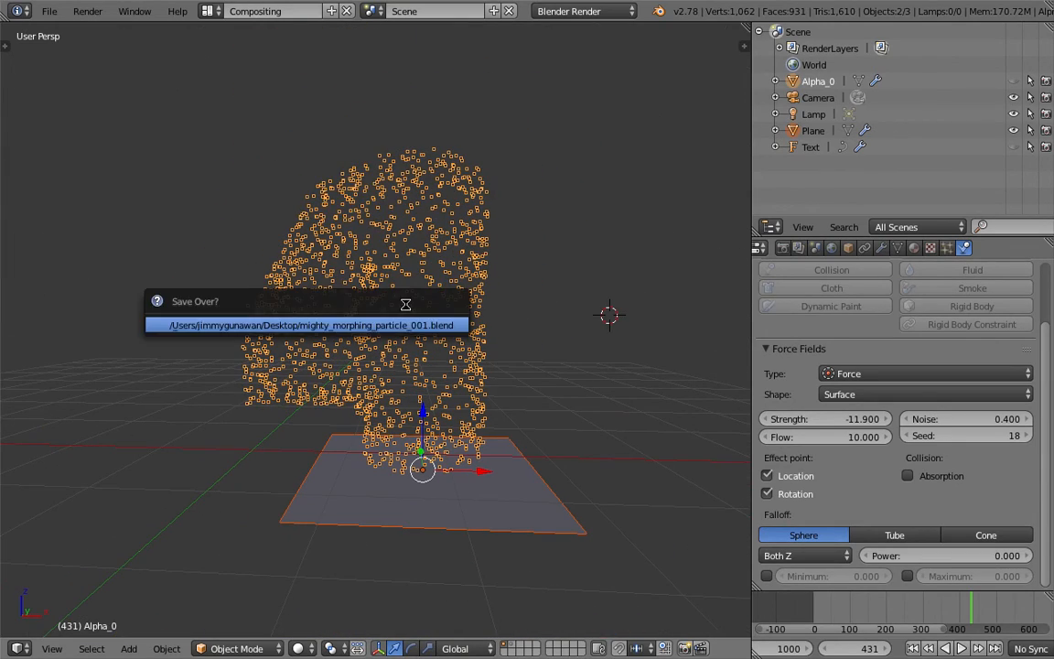
Save the scene as a new incremented version named mighty_morphing_particle_002.blend.
{"action": "left_click", "coordinate": [206, 11]}
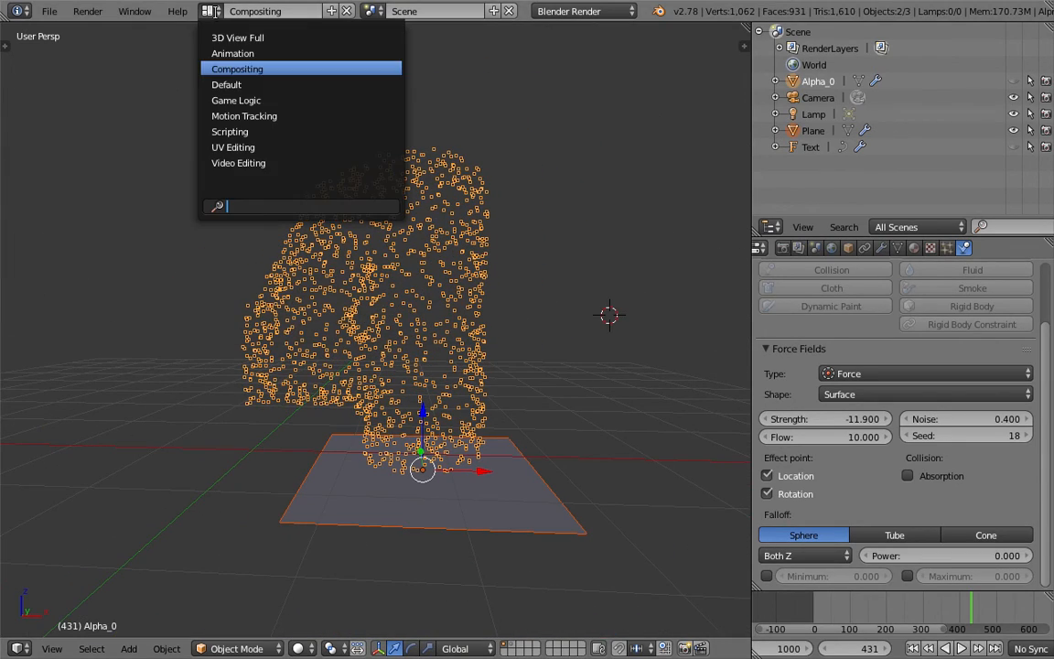
{"action": "key", "text": "ctrl+s"}
{"action": "left_click", "coordinate": [211, 81]}
{"action": "left_click", "coordinate": [49, 11]}
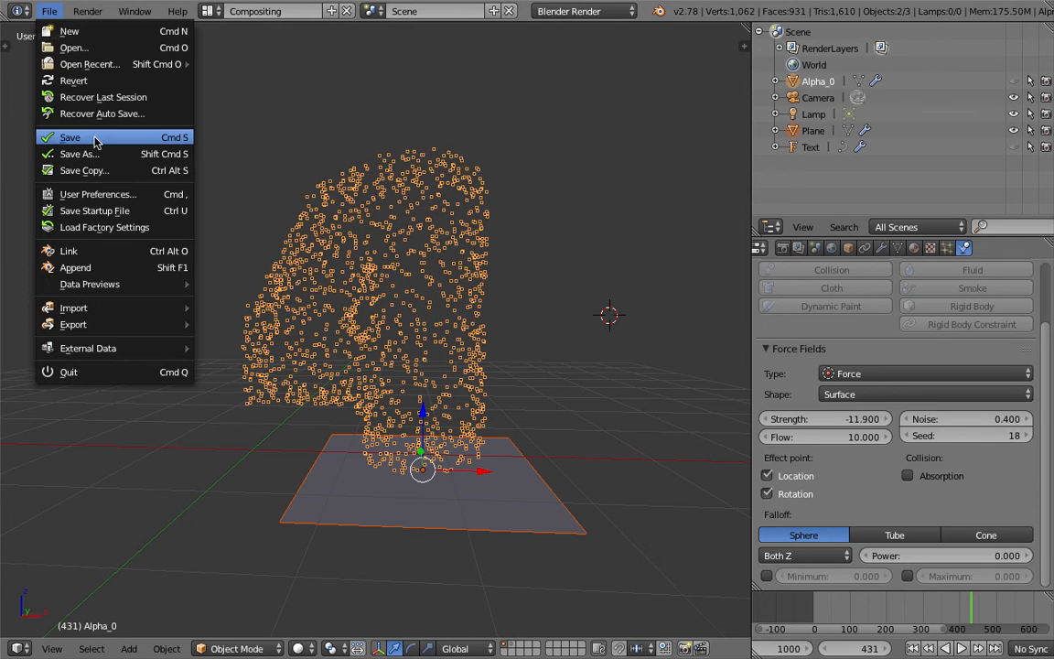
{"action": "left_click", "coordinate": [92, 156]}
{"action": "key", "text": "KP_Add"}
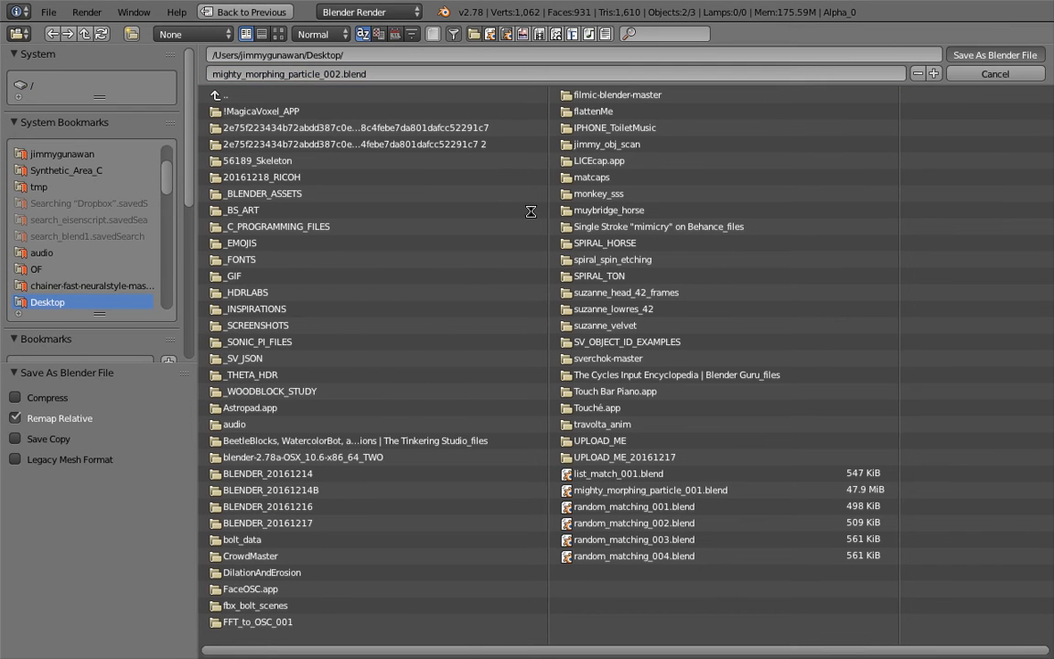
{"action": "key", "text": "Return"}
{"action": "middle_click_drag", "start_coordinate": [500, 238], "coordinate": [491, 240]}
{"action": "key", "text": "ctrl+s"}
{"action": "left_click", "coordinate": [491, 241]}
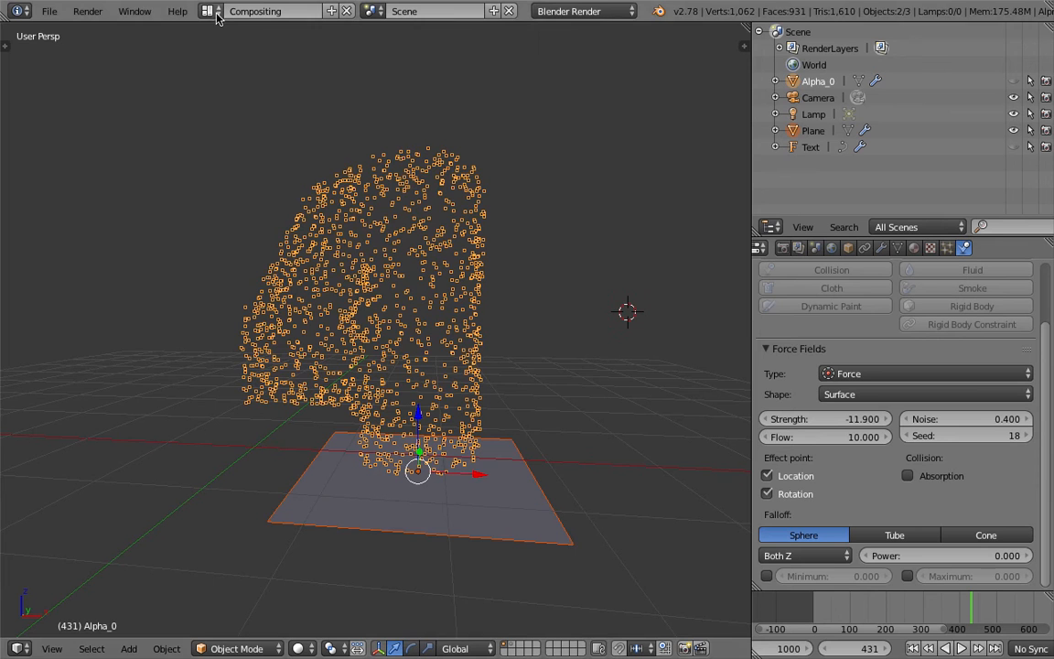
Split the 3D view horizontally, turn the upper area into a Node Editor and create a new Sverchok node tree.
{"action": "left_click_drag", "start_coordinate": [745, 26], "coordinate": [586, 293]}
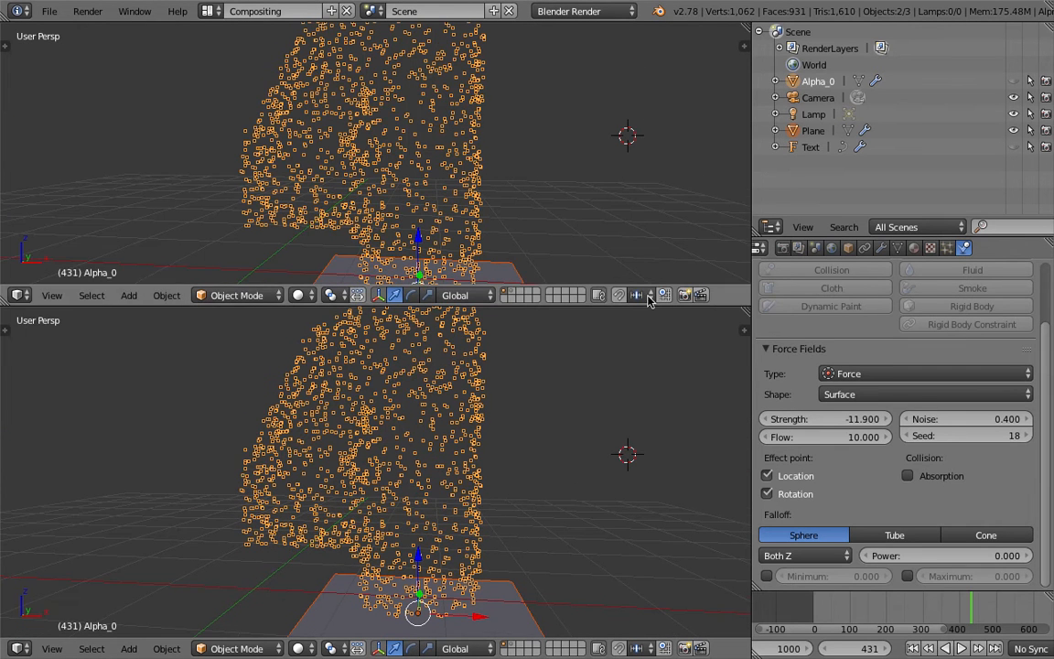
{"action": "left_click", "coordinate": [20, 294]}
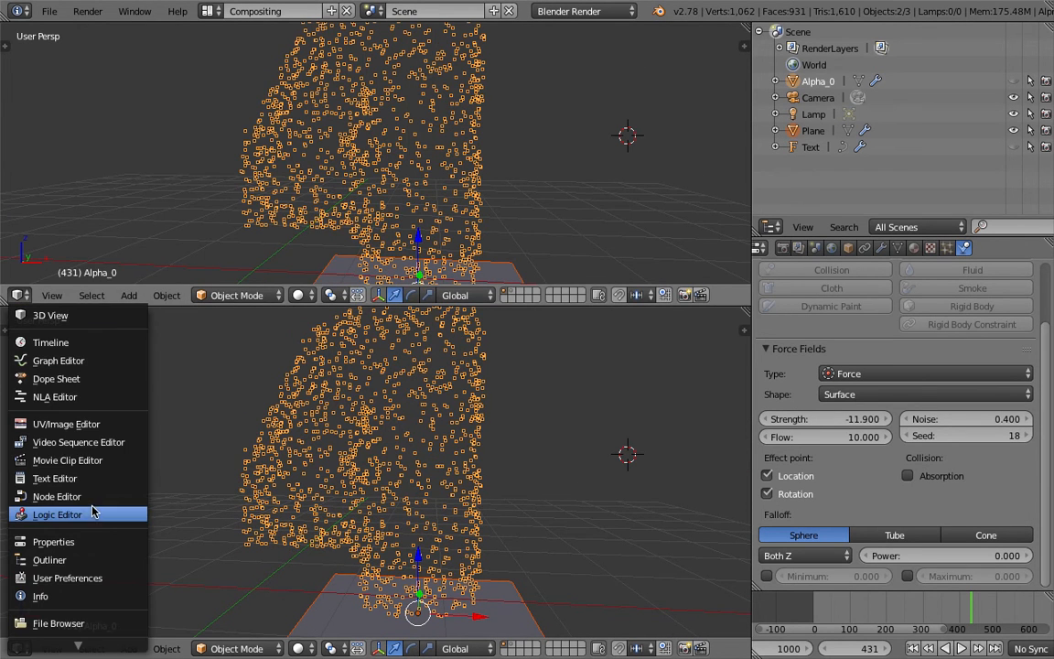
{"action": "left_click", "coordinate": [56, 496]}
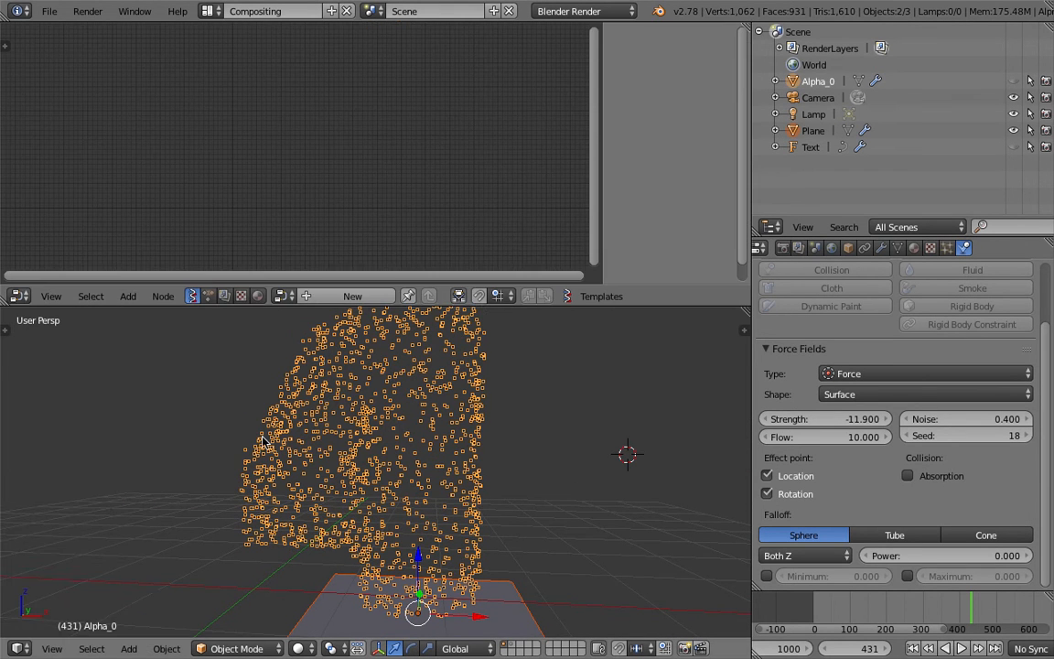
{"action": "left_click", "coordinate": [322, 297]}
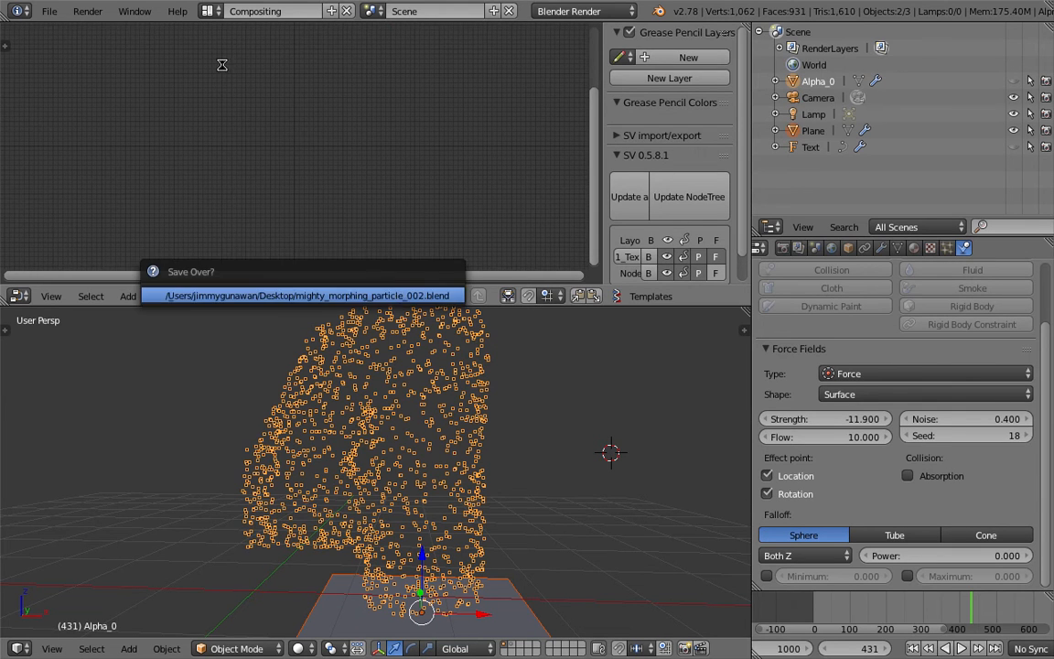
Add an Objects in mk2 node and load the currently selected objects into it.
{"action": "key", "text": "space"}
{"action": "type", "text": "ob"}
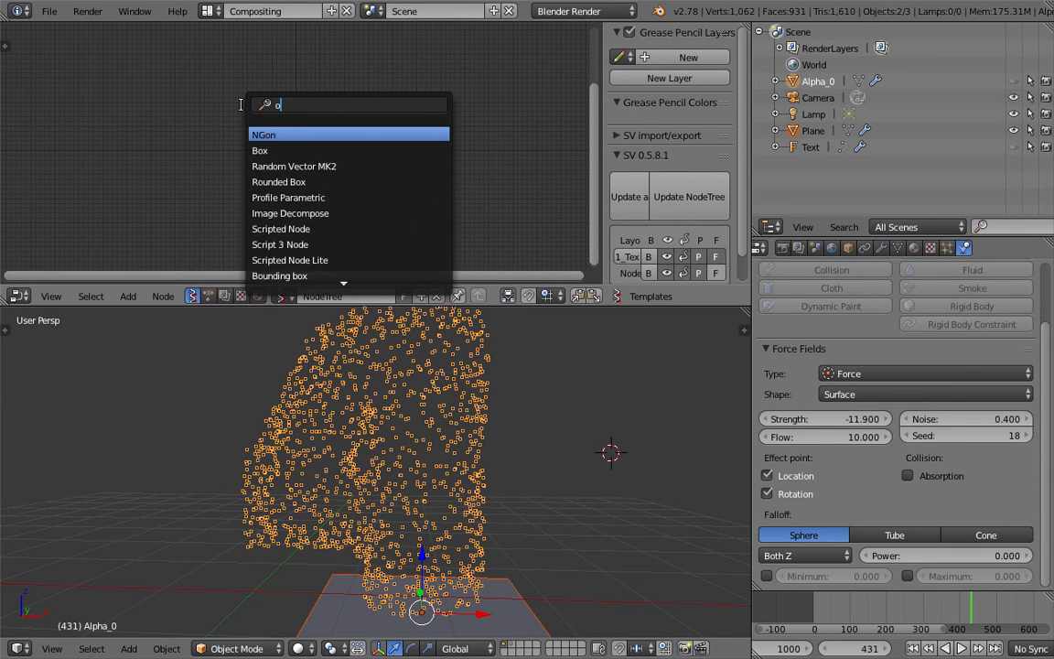
{"action": "key", "text": "Down"}
{"action": "key", "text": "Return"}
{"action": "left_click", "coordinate": [195, 110]}
{"action": "scroll", "coordinate": [193, 110], "scroll_direction": "up", "scroll_amount": 10}
{"action": "middle_click_drag", "start_coordinate": [81, 166], "coordinate": [152, 168]}
{"action": "left_click", "coordinate": [111, 153]}
Add a Particles node and connect the Objects in node's object output to its Object input.
{"action": "key", "text": "shift+a"}
{"action": "left_click", "coordinate": [278, 95]}
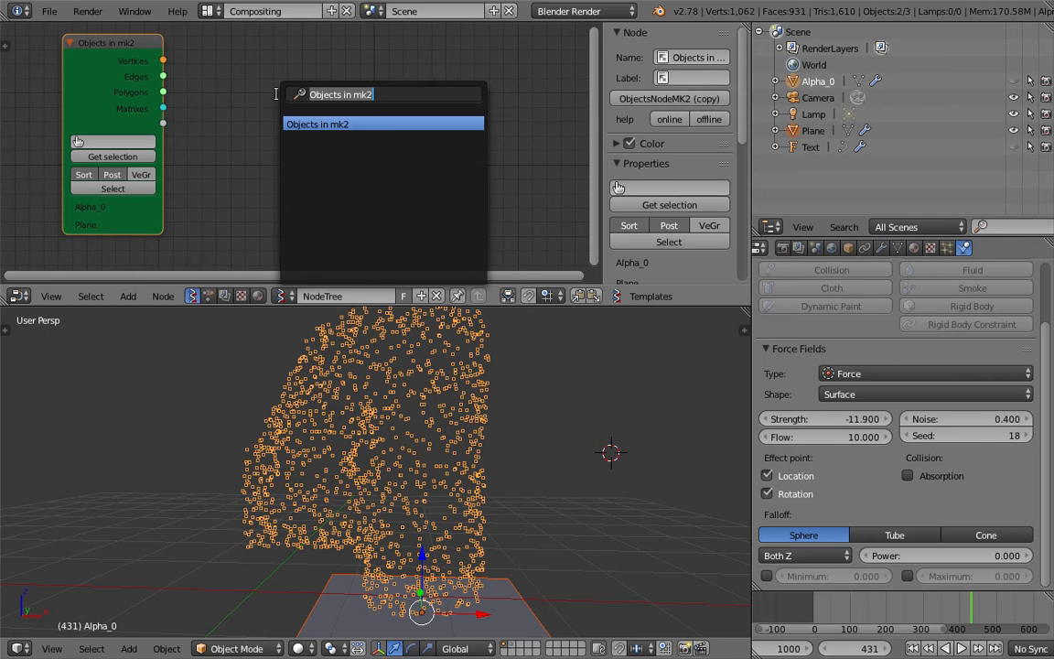
{"action": "type", "text": "part"}
{"action": "key", "text": "Down"}
{"action": "key", "text": "Return"}
{"action": "left_click", "coordinate": [253, 89]}
{"action": "left_click_drag", "start_coordinate": [163, 123], "coordinate": [278, 156]}
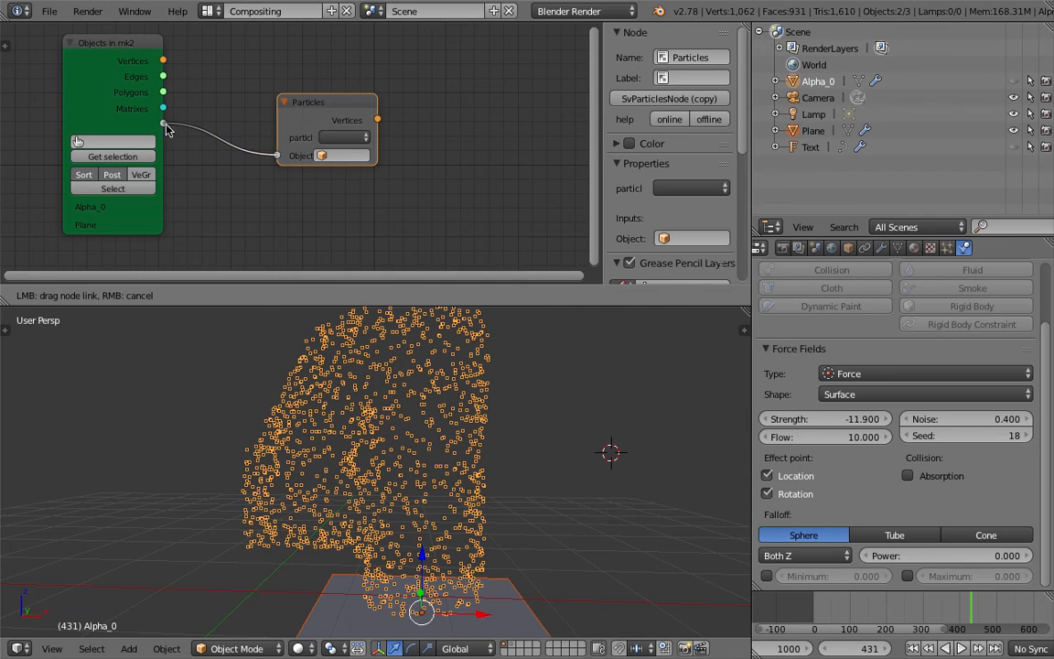
{"action": "left_click_drag", "start_coordinate": [166, 129], "coordinate": [163, 125]}
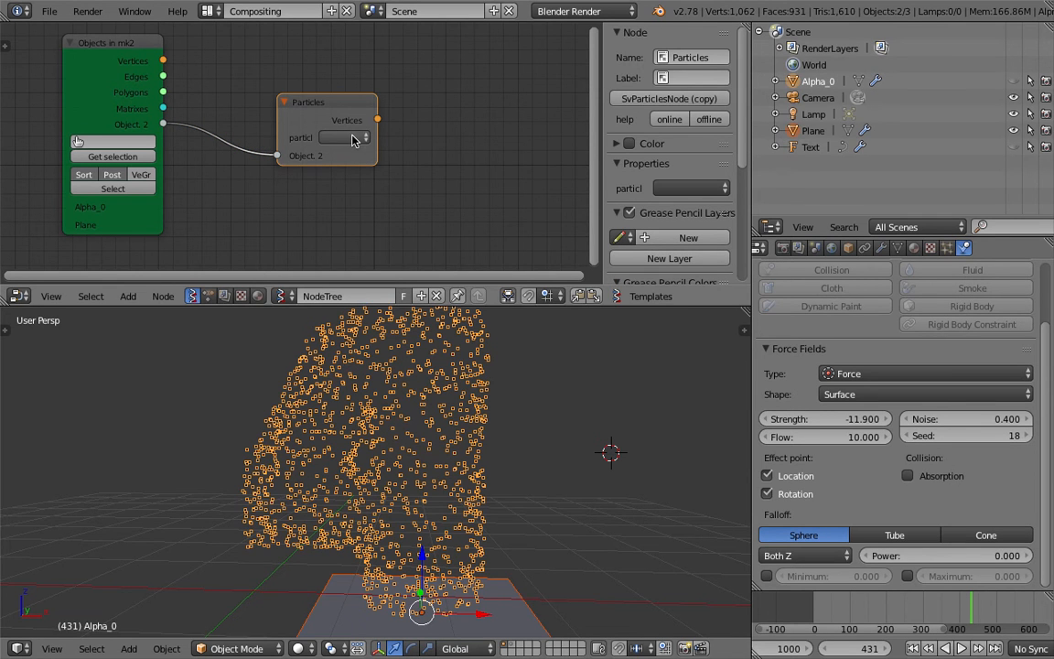
Select only the plane, load it into the Objects in node as its sole object, and save the file.
{"action": "middle_click_drag", "start_coordinate": [463, 414], "coordinate": [456, 405]}
{"action": "key", "text": "ctrl+s"}
{"action": "key", "text": "Return"}
{"action": "right_click", "coordinate": [456, 407]}
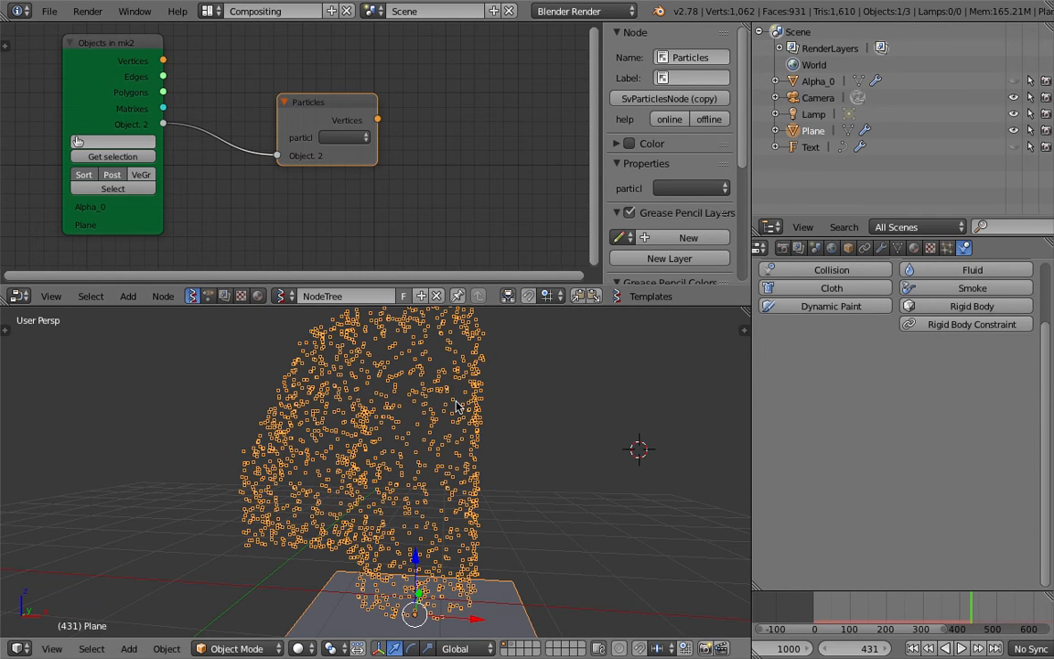
{"action": "left_click", "coordinate": [110, 142]}
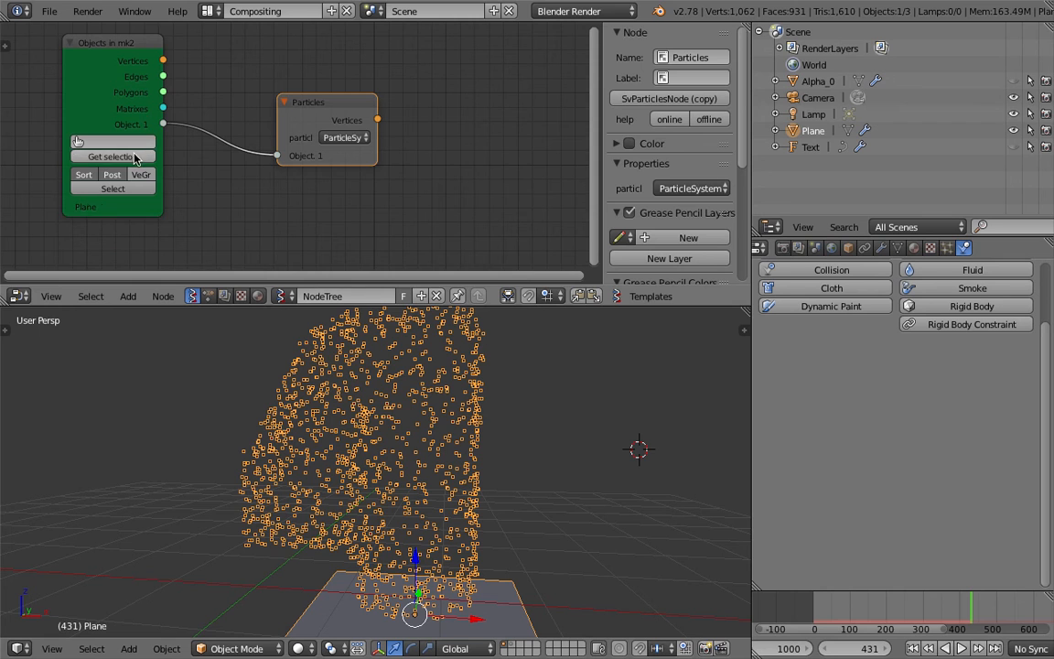
{"action": "key", "text": "ctrl+s"}
{"action": "key", "text": "Return"}
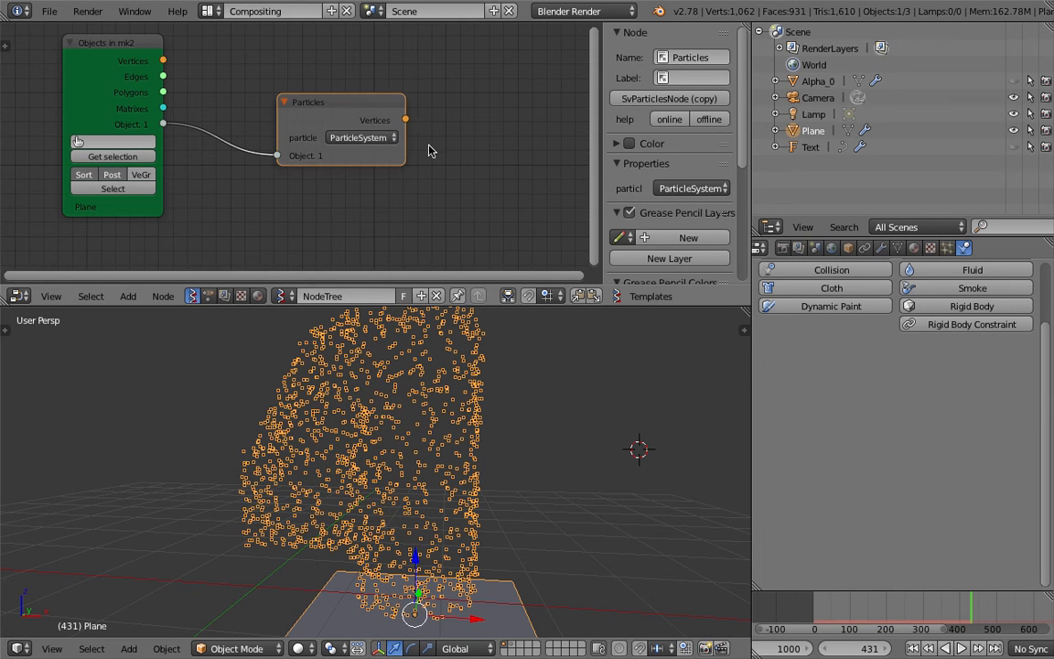
Add a KDT Closest Edges node beside the Particles node and feed its Verts input from the Particles vertices output.
{"action": "middle_click_drag", "start_coordinate": [430, 148], "coordinate": [236, 145]}
{"action": "key", "text": "ctrl+s"}
{"action": "key", "text": "Return"}
{"action": "key", "text": "shift+a"}
{"action": "left_click", "coordinate": [328, 94]}
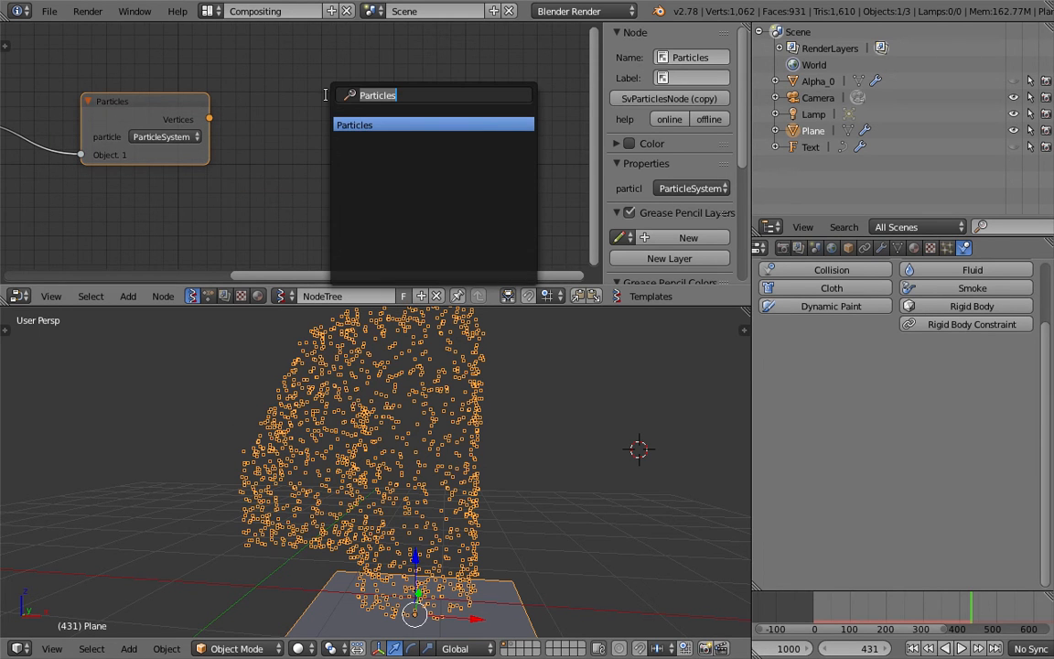
{"action": "type", "text": "close"}
{"action": "key", "text": "Down"}
{"action": "key", "text": "Return"}
{"action": "left_click", "coordinate": [326, 95]}
{"action": "key", "text": "ctrl+s"}
{"action": "key", "text": "Return"}
{"action": "left_click_drag", "start_coordinate": [210, 118], "coordinate": [330, 127]}
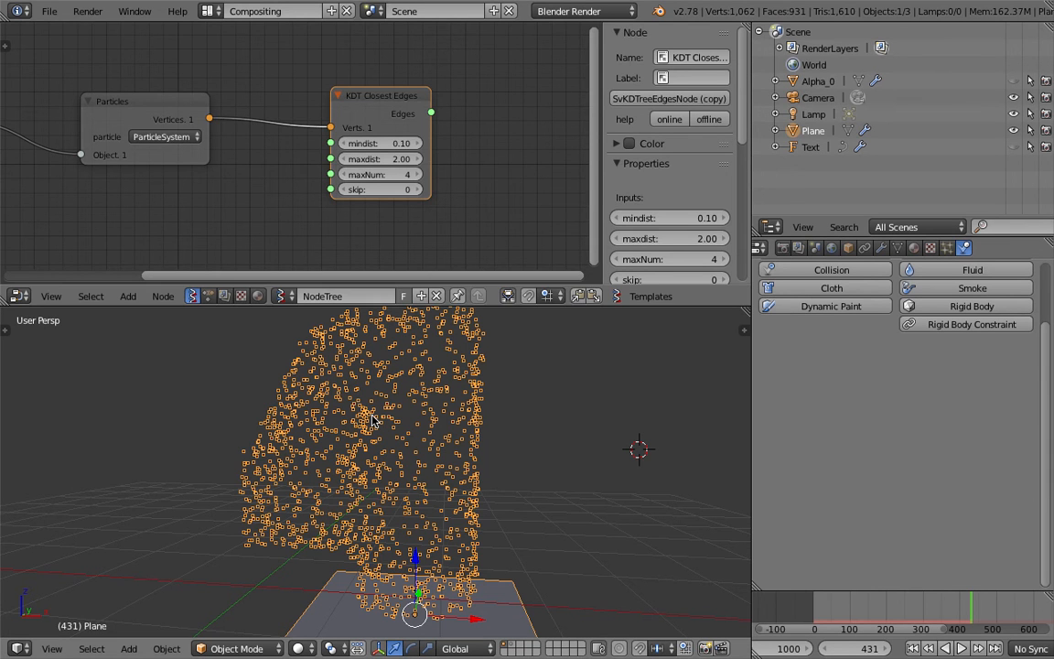
Add a Viewer Draw node and connect the KDT Closest Edges output to its edg_pol input.
{"action": "middle_click_drag", "start_coordinate": [531, 130], "coordinate": [446, 125]}
{"action": "key", "text": "shift+a"}
{"action": "type", "text": "view"}
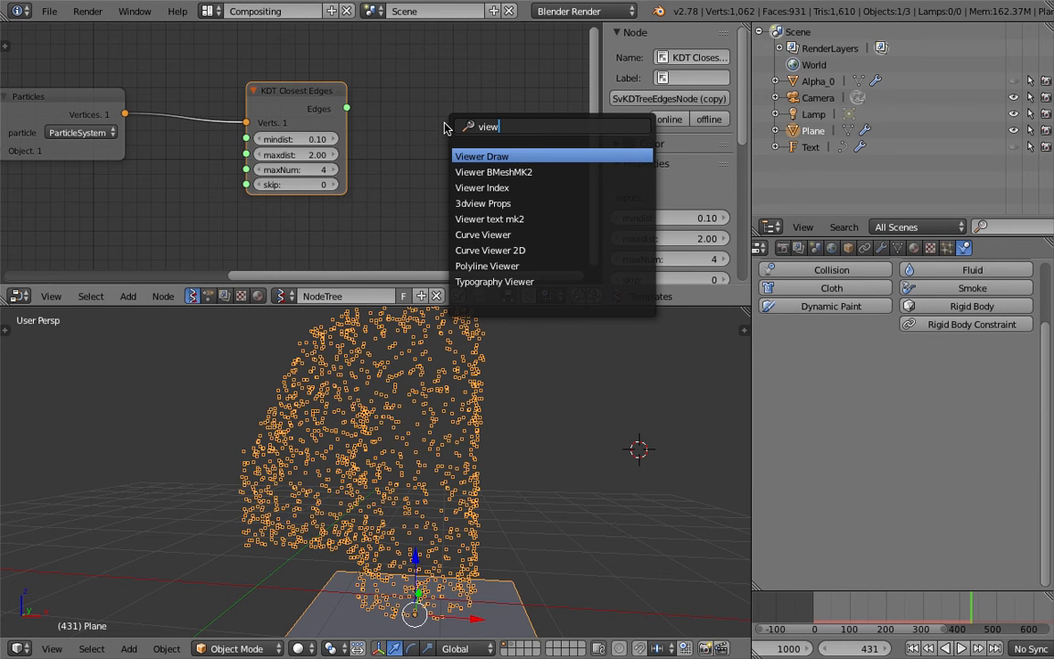
{"action": "key", "text": "Return"}
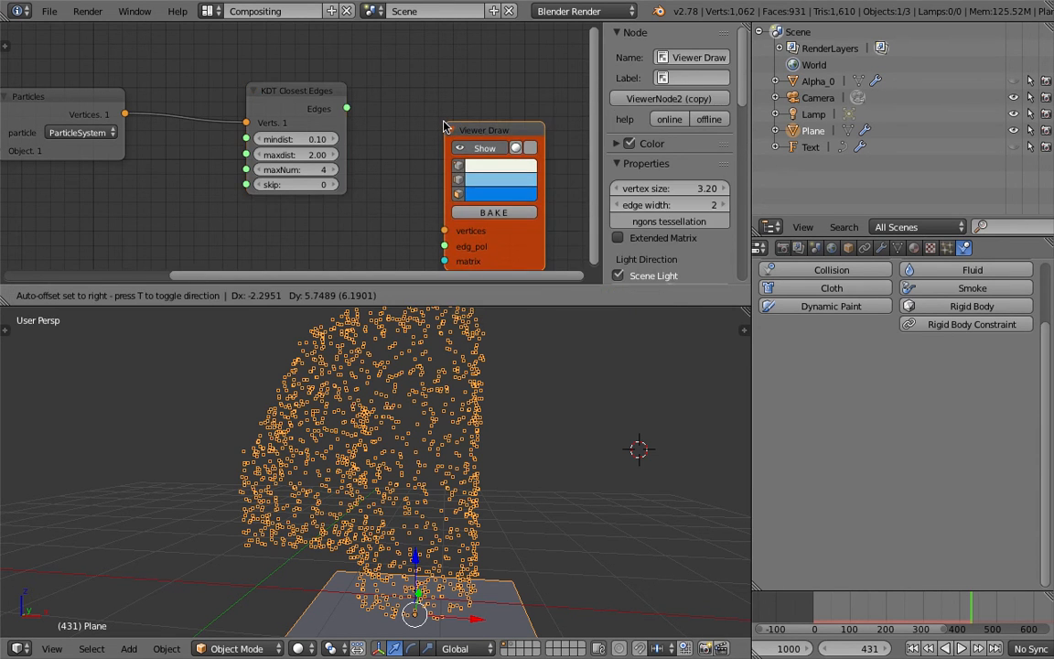
{"action": "left_click", "coordinate": [437, 84]}
{"action": "mouse_move", "coordinate": [347, 108]}
{"action": "left_mouse_down"}
{"action": "mouse_move", "coordinate": [389, 174]}
{"action": "mouse_move", "coordinate": [432, 203]}
{"action": "left_mouse_up"}
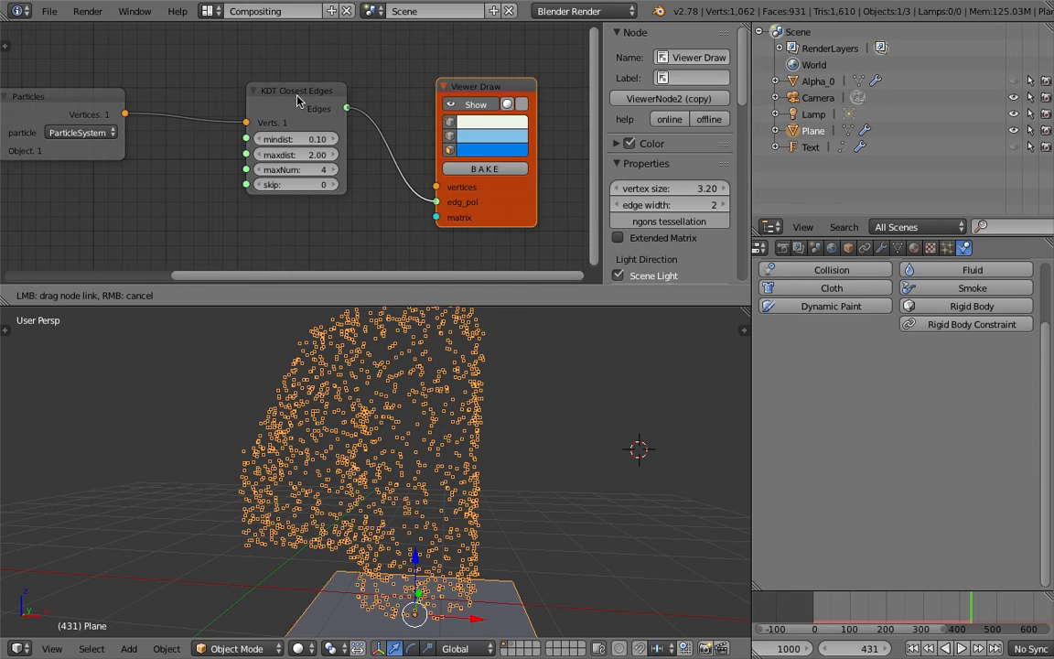
Move the KDT Closest Edges node lower, connect the Particles vertices to Viewer Draw's vertices input, and save the file.
{"action": "left_click", "coordinate": [298, 101]}
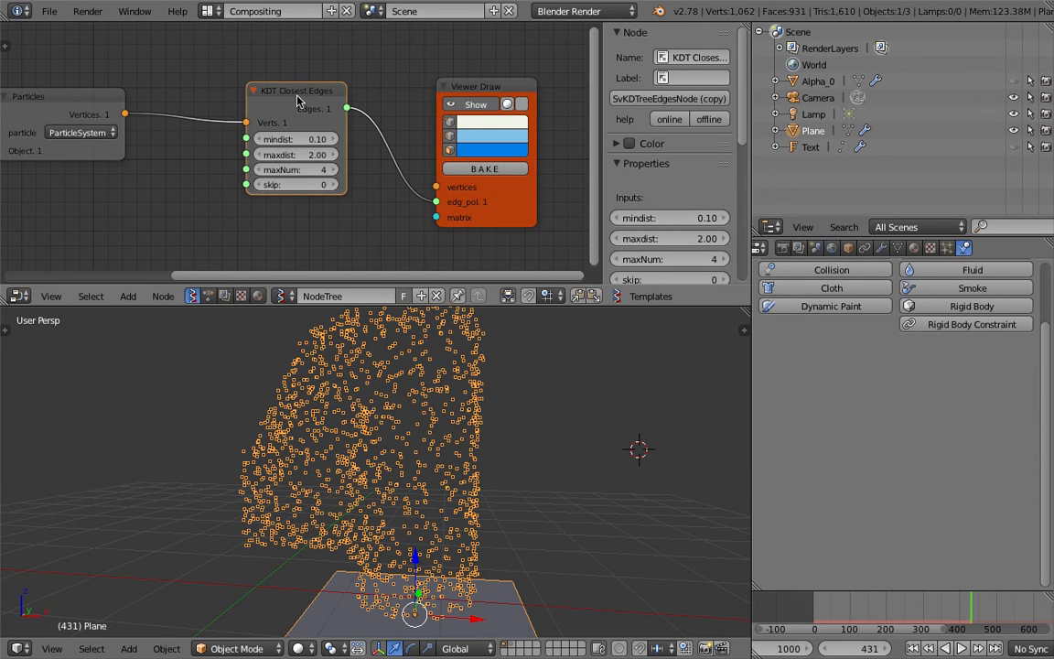
{"action": "left_click_drag", "start_coordinate": [305, 95], "coordinate": [241, 137]}
{"action": "mouse_move", "coordinate": [125, 114]}
{"action": "left_mouse_down"}
{"action": "mouse_move", "coordinate": [390, 165]}
{"action": "mouse_move", "coordinate": [447, 199]}
{"action": "mouse_move", "coordinate": [438, 188]}
{"action": "left_mouse_up"}
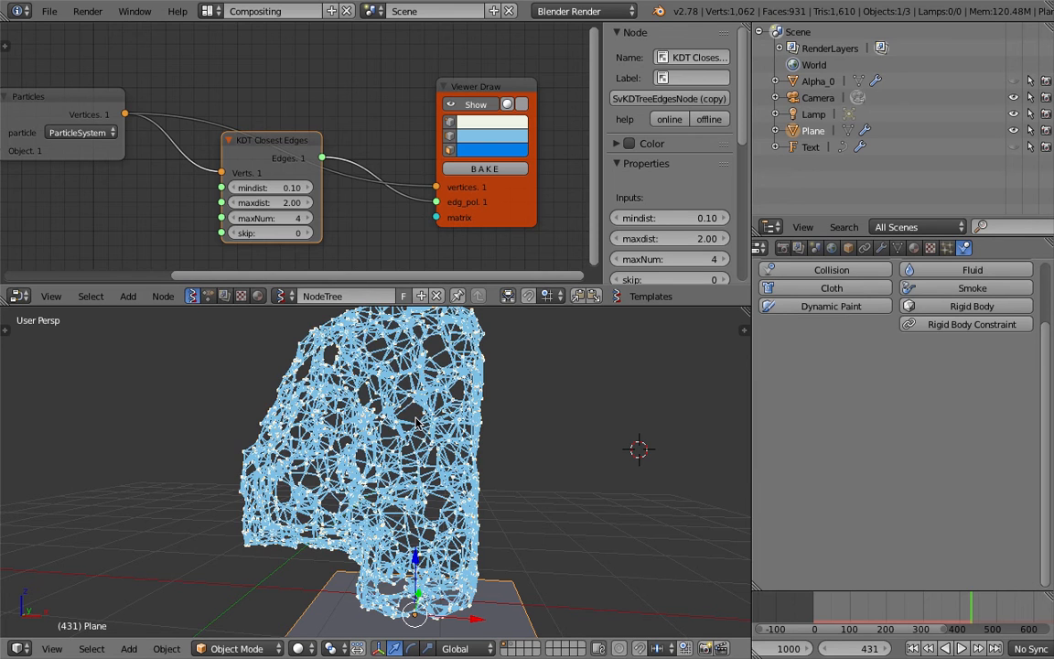
{"action": "middle_click_drag", "start_coordinate": [414, 421], "coordinate": [470, 471]}
{"action": "key", "text": "ctrl+s"}
{"action": "left_click", "coordinate": [469, 465]}
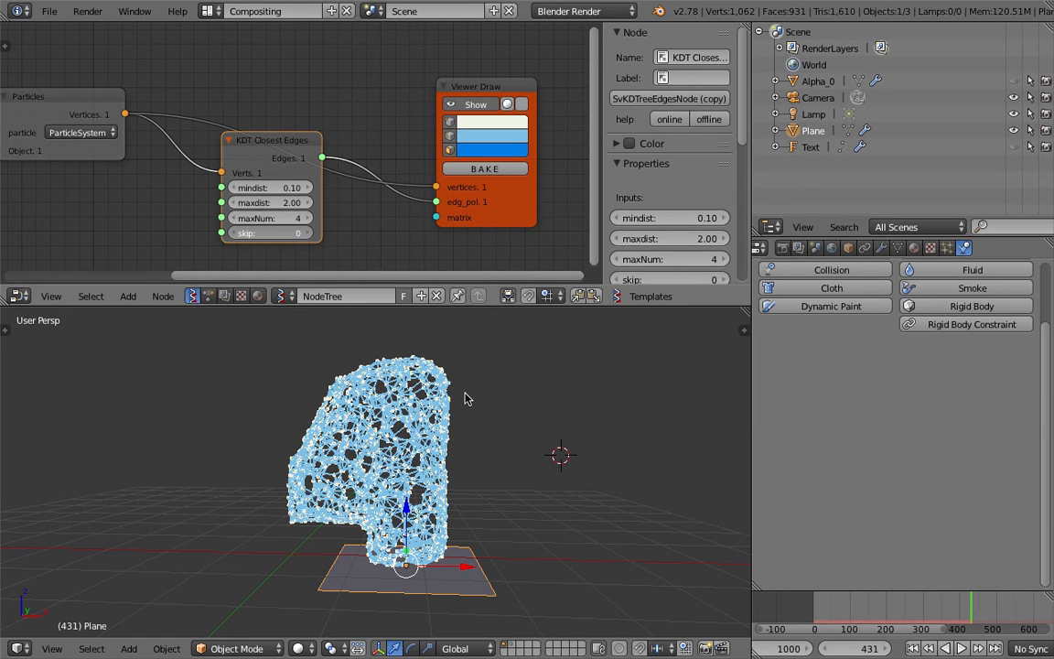
Raise the KDT Closest Edges skip value to 3 and turn off vertex display in the Viewer Draw node.
{"action": "left_click_drag", "start_coordinate": [268, 240], "coordinate": [283, 240]}
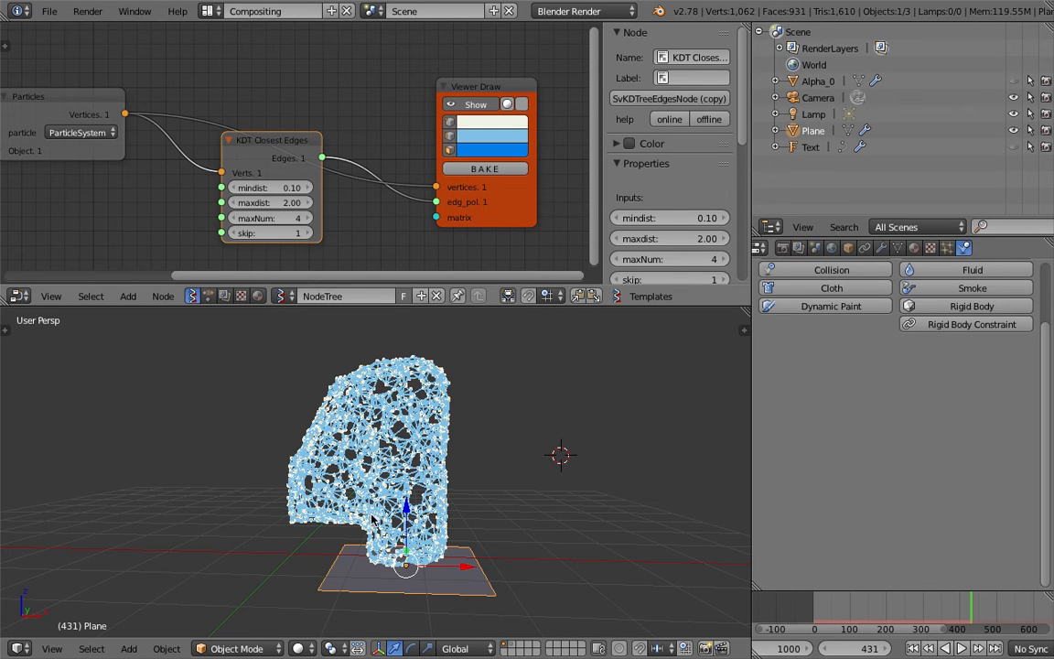
{"action": "left_click", "coordinate": [476, 478]}
{"action": "middle_click_drag", "start_coordinate": [476, 478], "coordinate": [491, 464]}
{"action": "scroll", "coordinate": [492, 464], "scroll_direction": "up", "scroll_amount": 2}
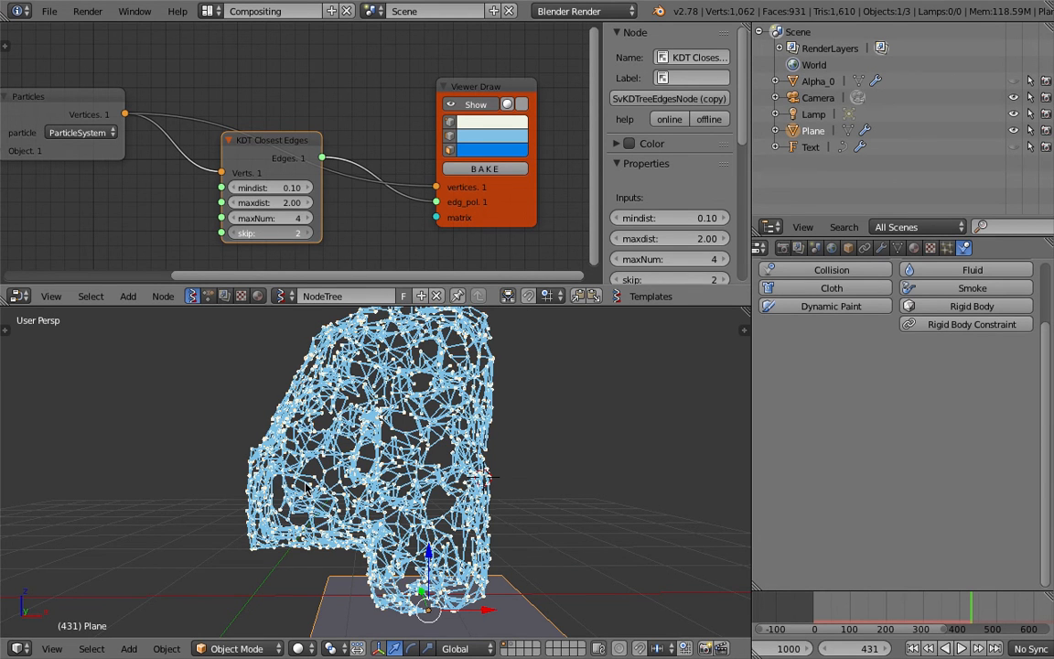
{"action": "scroll", "coordinate": [504, 430], "scroll_direction": "down", "scroll_amount": 2}
{"action": "mouse_move", "coordinate": [504, 430]}
{"action": "middle_mouse_down"}
{"action": "mouse_move", "coordinate": [450, 440]}
{"action": "mouse_move", "coordinate": [473, 435]}
{"action": "middle_mouse_up"}
{"action": "scroll", "coordinate": [473, 435], "scroll_direction": "up", "scroll_amount": 2}
{"action": "left_click", "coordinate": [450, 125]}
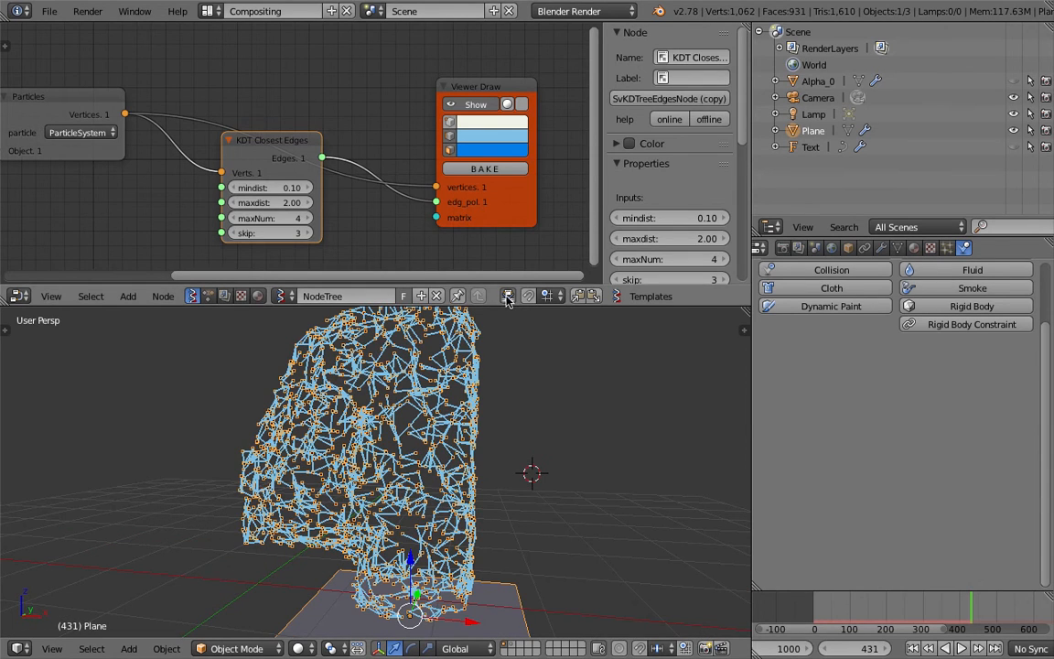
Enlarge the 3D view by shrinking the node editor, then save over the file with all objects deselected.
{"action": "left_click_drag", "start_coordinate": [459, 286], "coordinate": [459, 188]}
{"action": "key", "text": "a"}
{"action": "mouse_move", "coordinate": [511, 367]}
{"action": "middle_mouse_down"}
{"action": "mouse_move", "coordinate": [551, 357]}
{"action": "mouse_move", "coordinate": [515, 353]}
{"action": "middle_mouse_up"}
{"action": "key", "text": "ctrl+s"}
{"action": "left_click", "coordinate": [516, 353]}
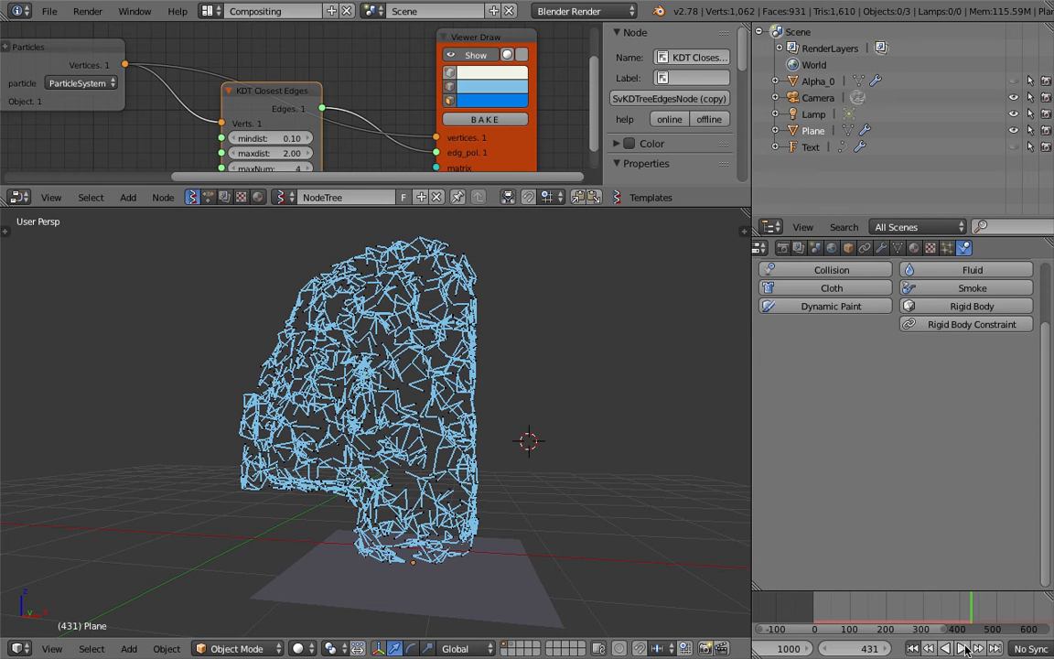
Return to frame 1, select the emitter plane and look through its particle physics, boid brain and render settings.
{"action": "key", "text": "shift+Left"}
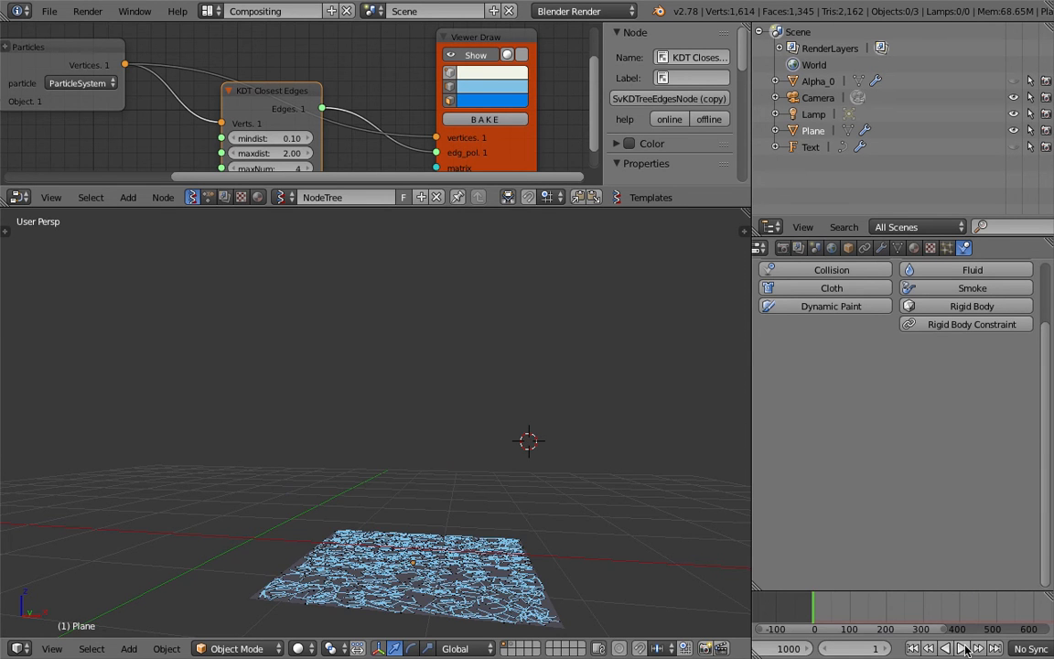
{"action": "mouse_move", "coordinate": [402, 515]}
{"action": "middle_mouse_down"}
{"action": "mouse_move", "coordinate": [408, 555]}
{"action": "mouse_move", "coordinate": [410, 508]}
{"action": "middle_mouse_up"}
{"action": "right_click", "coordinate": [448, 506]}
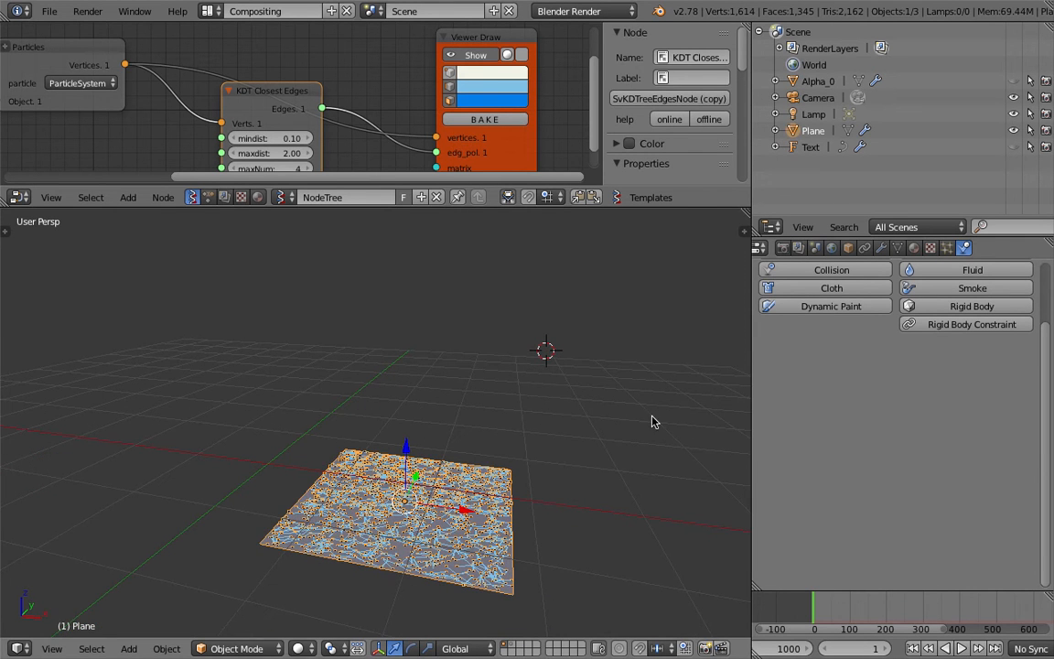
{"action": "left_click", "coordinate": [947, 247]}
{"action": "scroll", "coordinate": [823, 423], "scroll_direction": "down", "scroll_amount": 8}
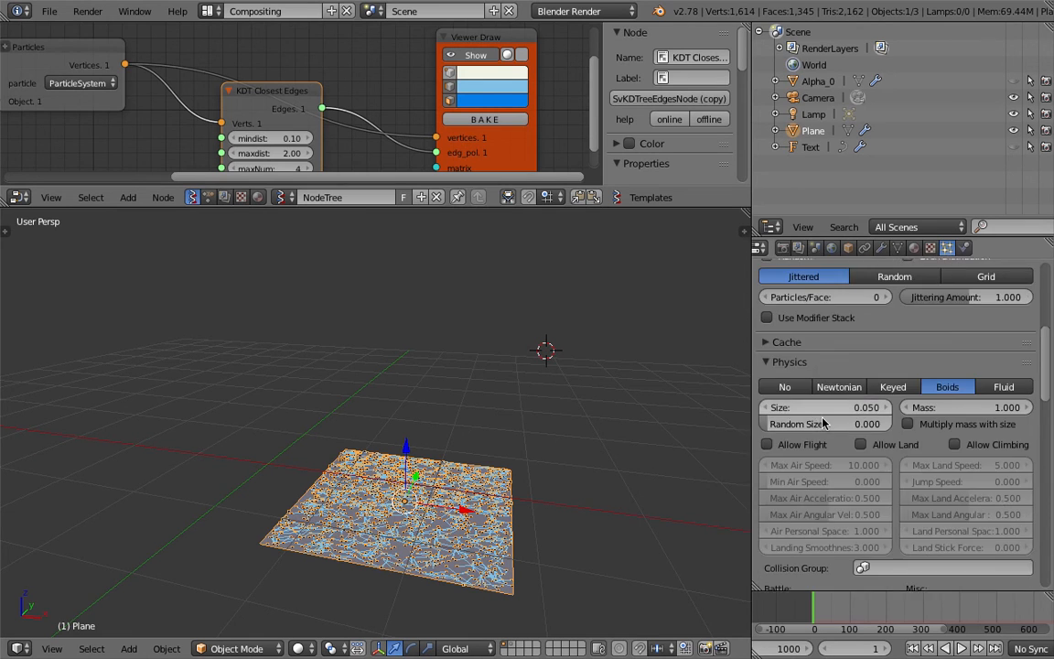
{"action": "scroll", "coordinate": [823, 423], "scroll_direction": "down", "scroll_amount": 10}
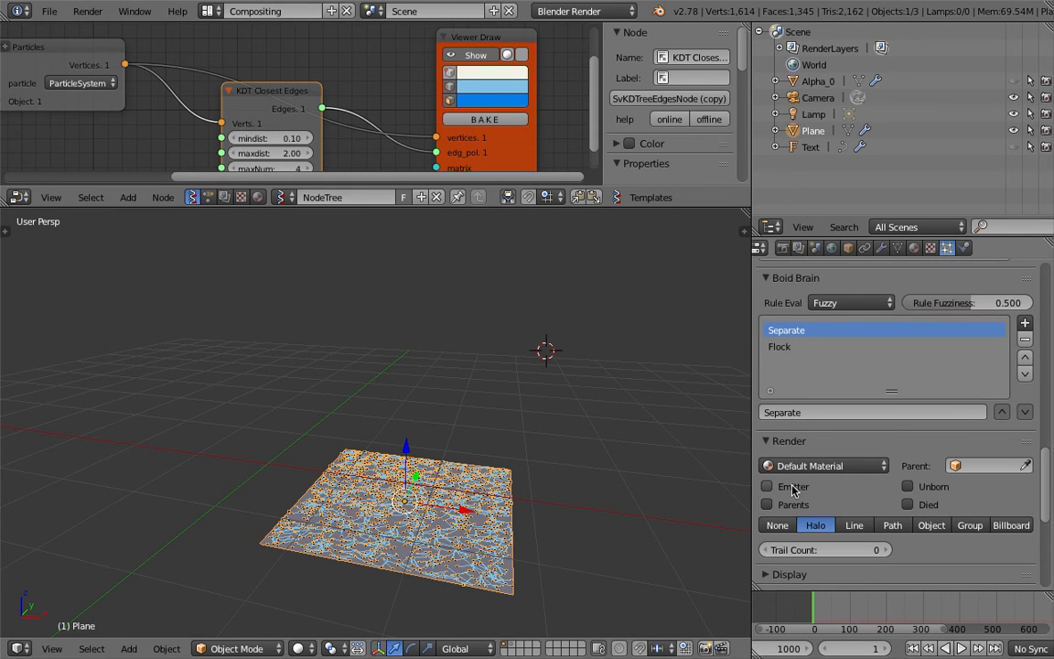
Enable Only Render in the 3D view's display settings and deselect all objects.
{"action": "left_click", "coordinate": [743, 231]}
{"action": "scroll", "coordinate": [702, 506], "scroll_direction": "down", "scroll_amount": 8}
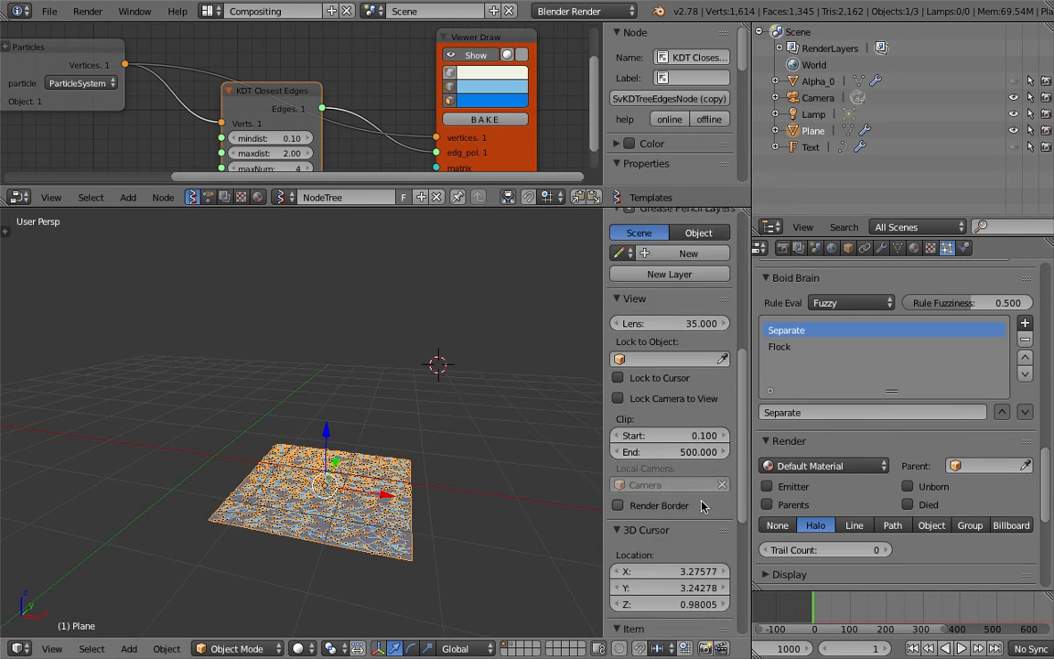
{"action": "scroll", "coordinate": [702, 506], "scroll_direction": "down", "scroll_amount": 7}
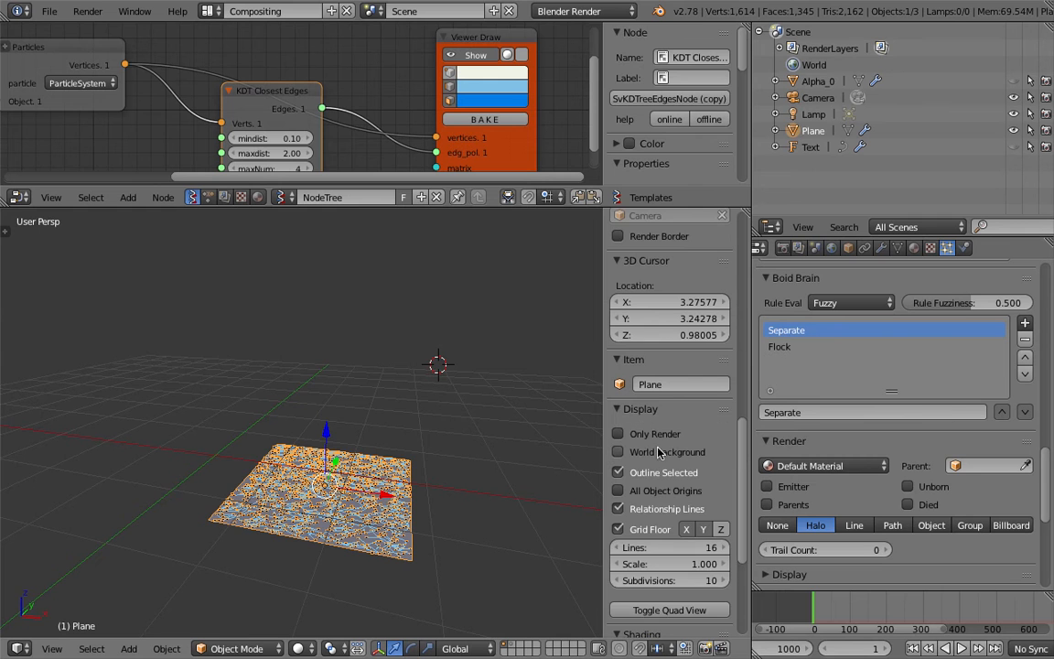
{"action": "left_click", "coordinate": [647, 433]}
{"action": "middle_click_drag", "start_coordinate": [428, 394], "coordinate": [414, 377]}
{"action": "scroll", "coordinate": [414, 376], "scroll_direction": "up", "scroll_amount": 1}
{"action": "middle_click_drag", "start_coordinate": [434, 428], "coordinate": [414, 407], "text": "shift"}
{"action": "key", "text": "a"}
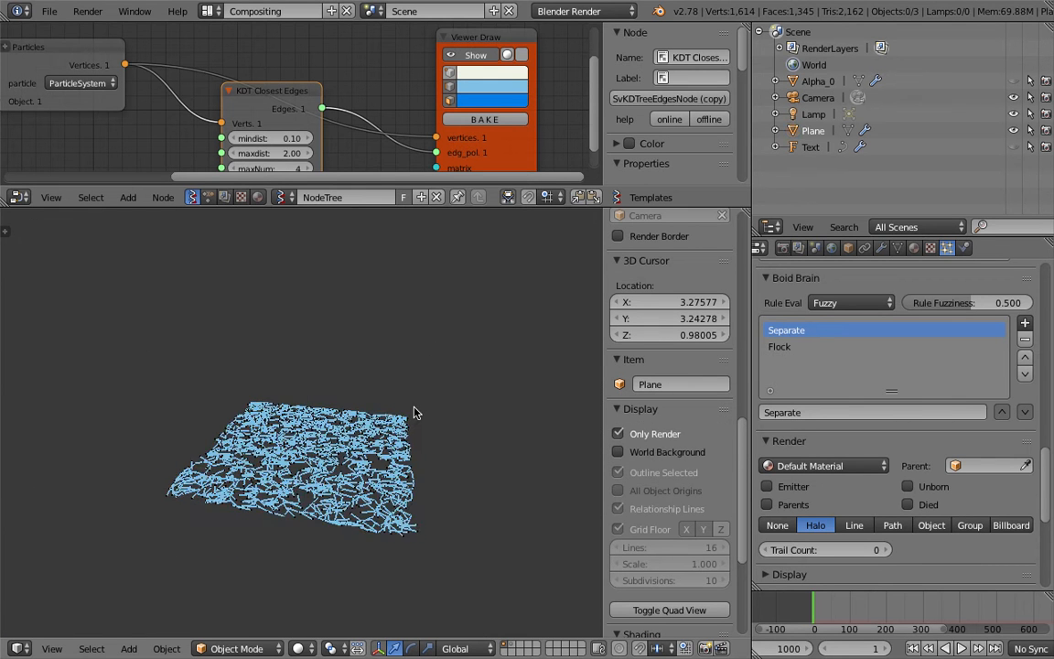
Turn on vertex display in the Viewer Draw node so the particle points are drawn with the edges.
{"action": "scroll", "coordinate": [414, 412], "scroll_direction": "up", "scroll_amount": 4}
{"action": "scroll", "coordinate": [419, 439], "scroll_direction": "down", "scroll_amount": 4}
{"action": "middle_click_drag", "start_coordinate": [419, 440], "coordinate": [420, 431], "text": "shift"}
{"action": "left_click", "coordinate": [450, 73]}
{"action": "left_click", "coordinate": [423, 414]}
Set the emission number of the plane's particle system to 500 and save over the file.
{"action": "right_click", "coordinate": [423, 414]}
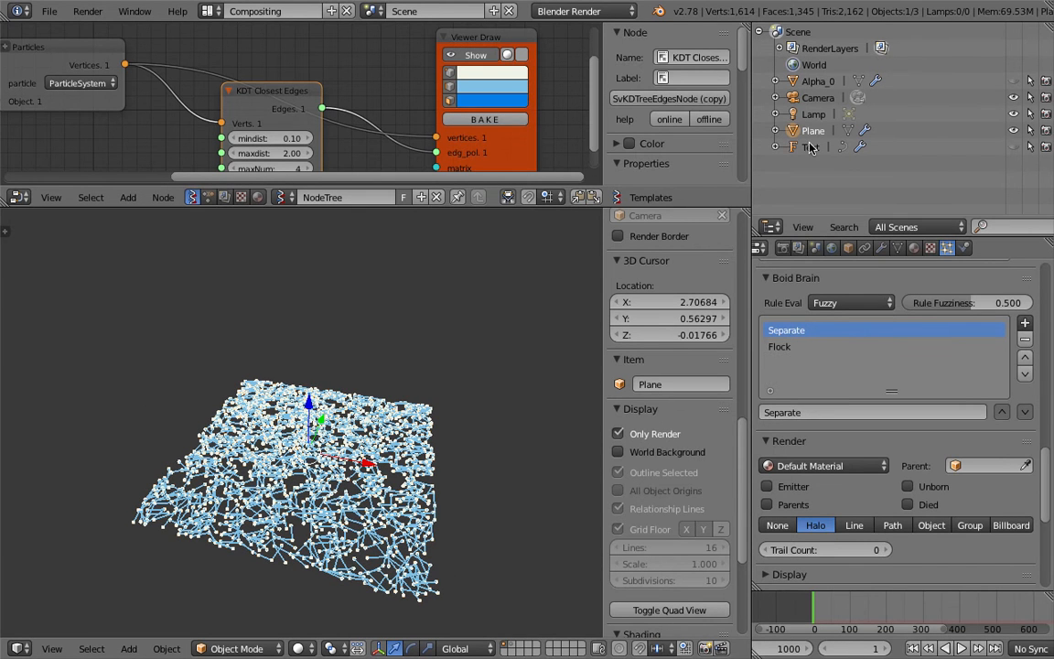
{"action": "scroll", "coordinate": [876, 441], "scroll_direction": "up", "scroll_amount": 5}
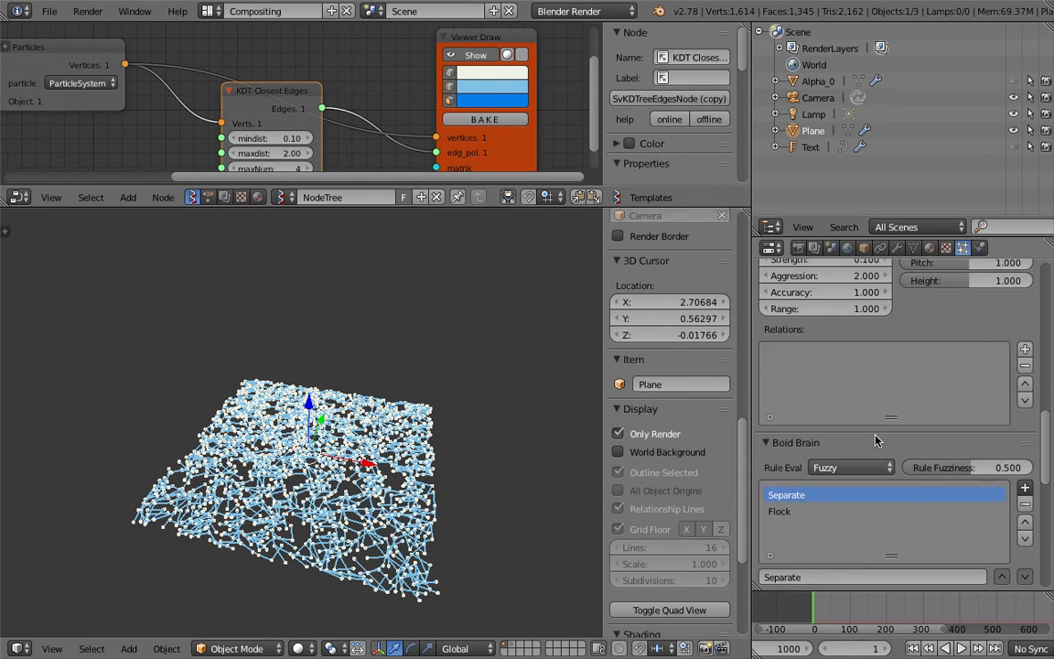
{"action": "scroll", "coordinate": [876, 441], "scroll_direction": "up", "scroll_amount": 15}
{"action": "double_click", "coordinate": [945, 434]}
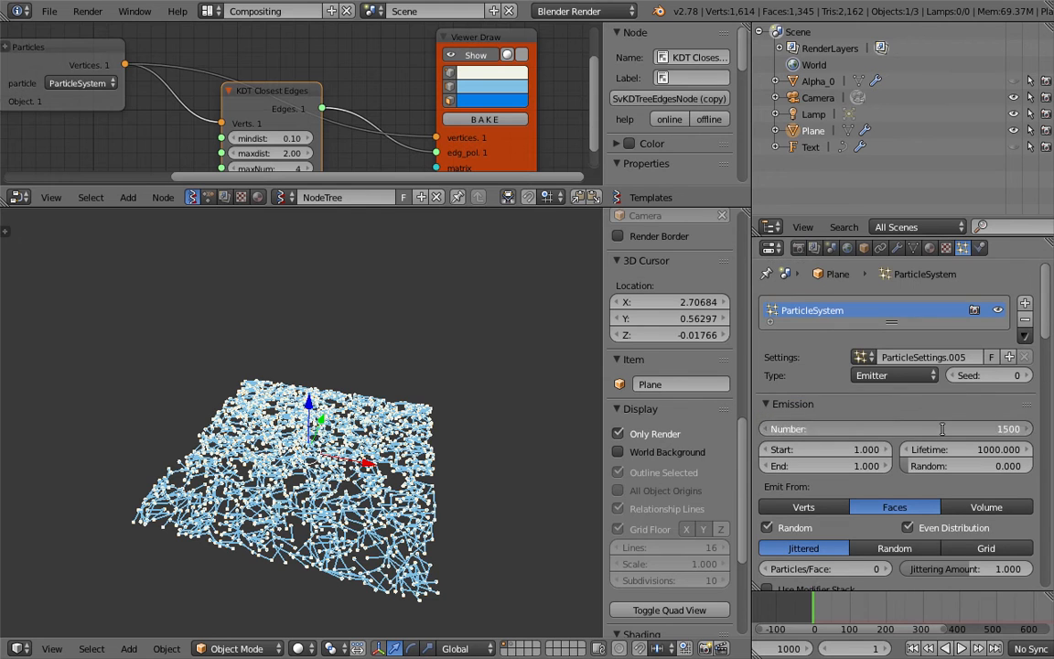
{"action": "type", "text": "500"}
{"action": "key", "text": "Return"}
{"action": "key", "text": "ctrl+s"}
{"action": "key", "text": "Return"}
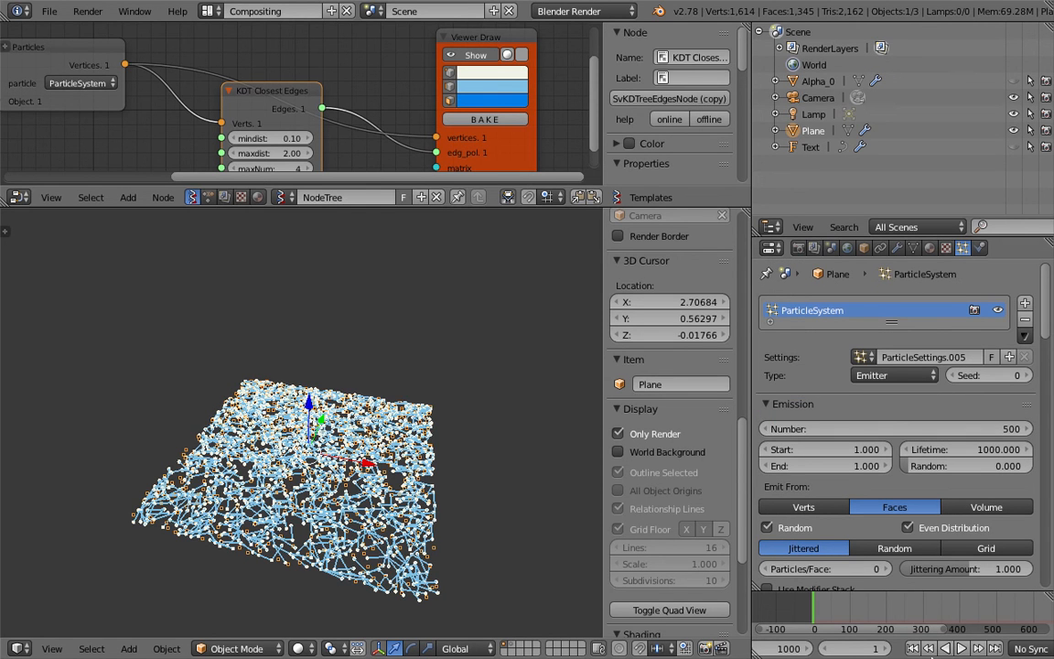
{"action": "key", "text": "ctrl+s"}
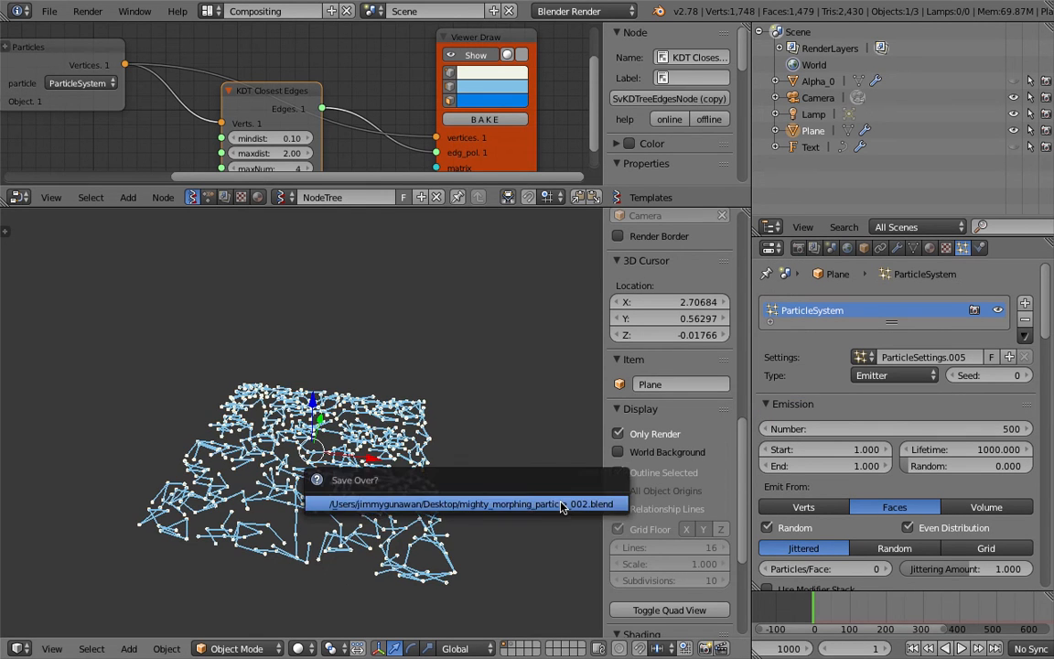
{"action": "left_click", "coordinate": [562, 506]}
Play the animation, examine the particle network in the maximized and normal 3D view, and stop playback.
{"action": "key", "text": "alt+a"}
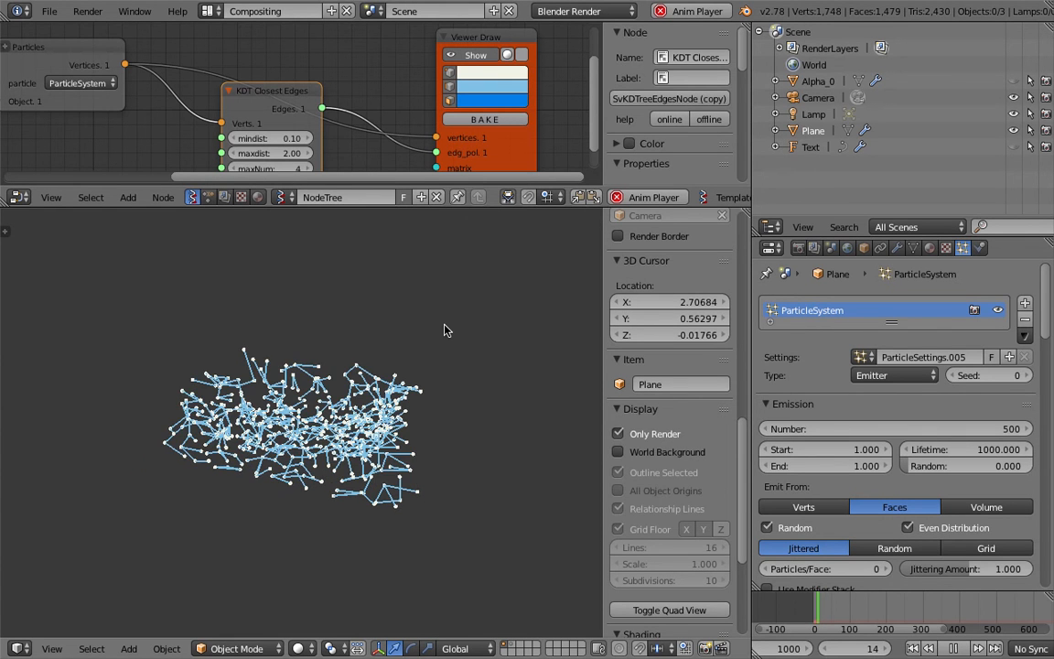
{"action": "key", "text": "ctrl+Up"}
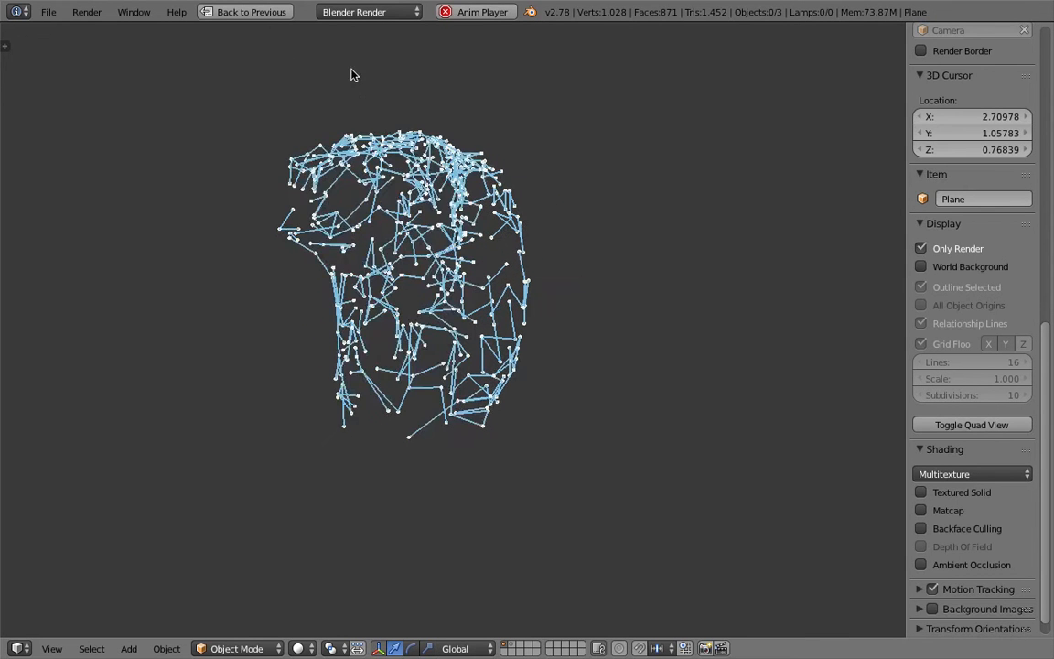
{"action": "left_click", "coordinate": [234, 13]}
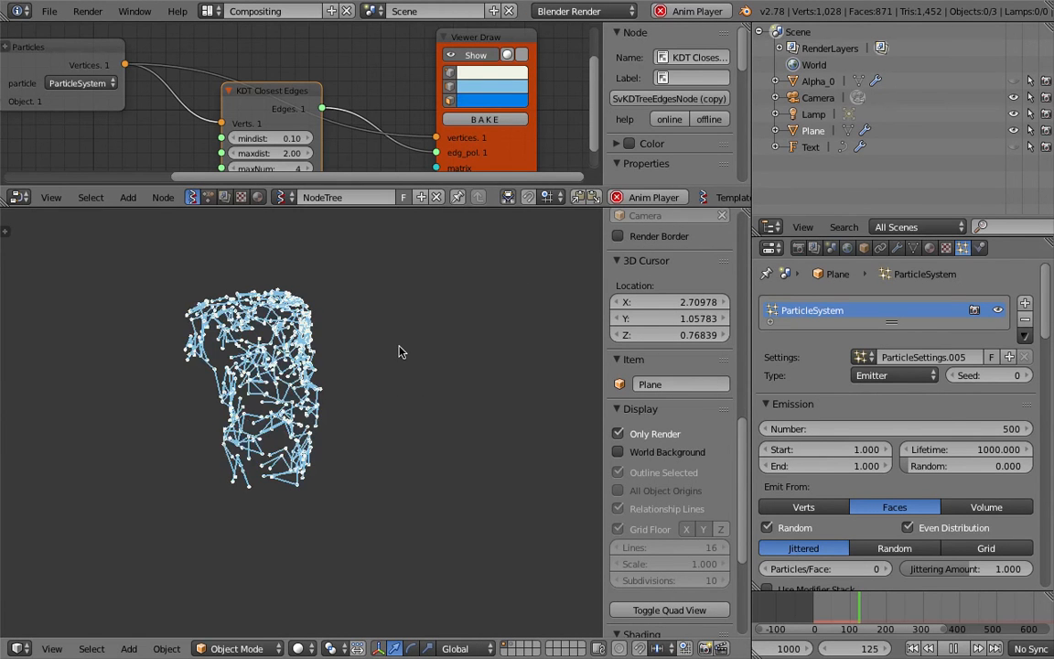
{"action": "scroll", "coordinate": [375, 364], "scroll_direction": "up", "scroll_amount": 3}
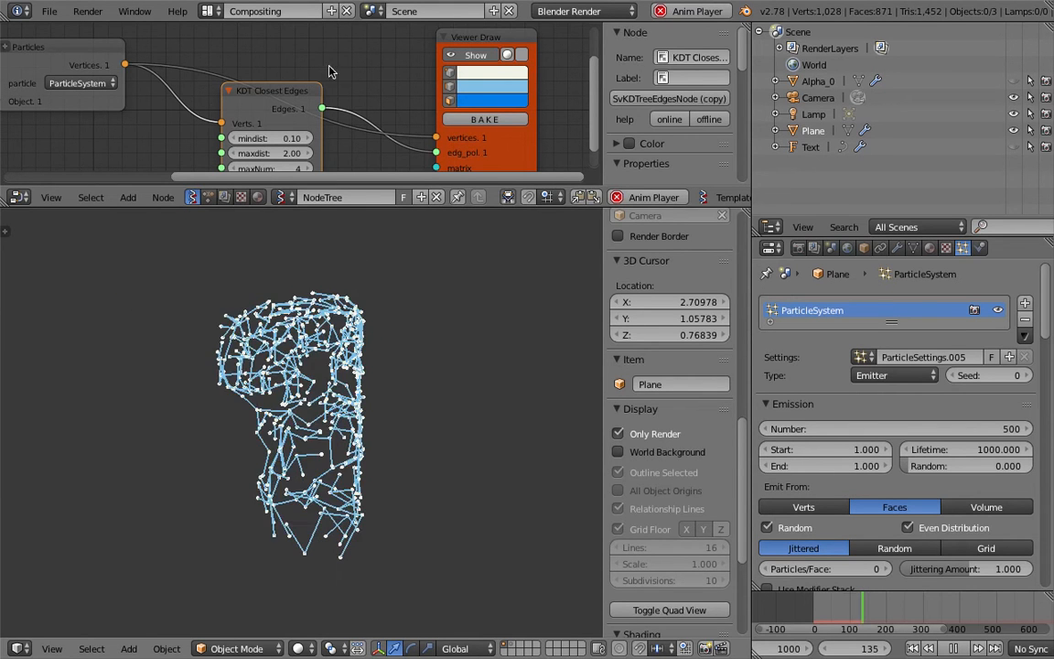
{"action": "scroll", "coordinate": [190, 108], "scroll_direction": "down", "scroll_amount": 1}
{"action": "scroll", "coordinate": [216, 91], "scroll_direction": "down", "scroll_amount": 2}
{"action": "middle_click_drag", "start_coordinate": [216, 92], "coordinate": [247, 87]}
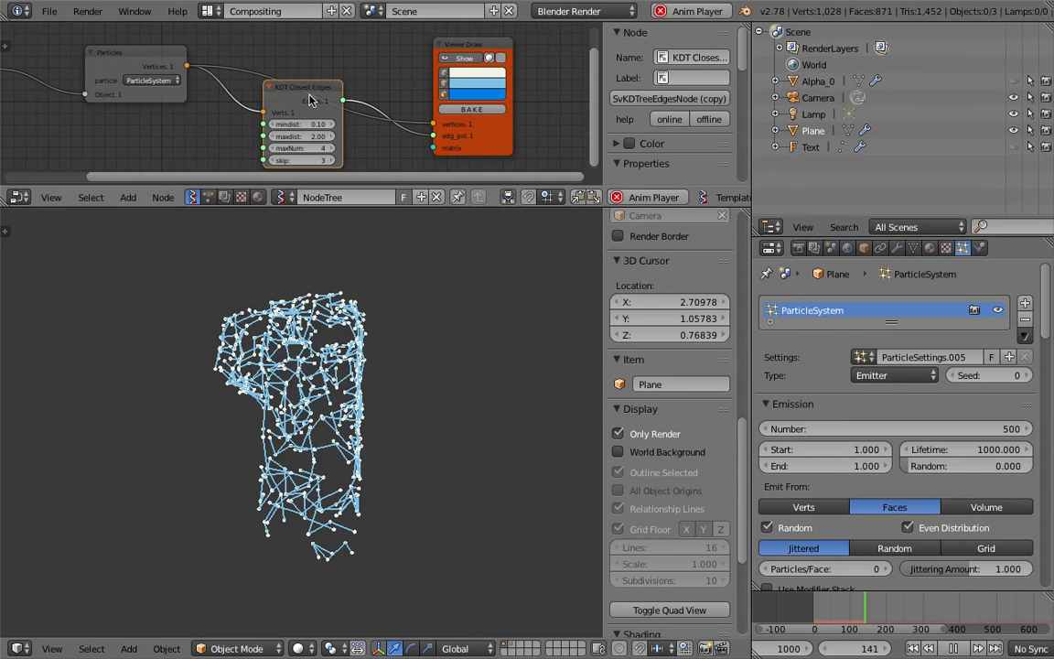
{"action": "middle_click_drag", "start_coordinate": [286, 99], "coordinate": [311, 99]}
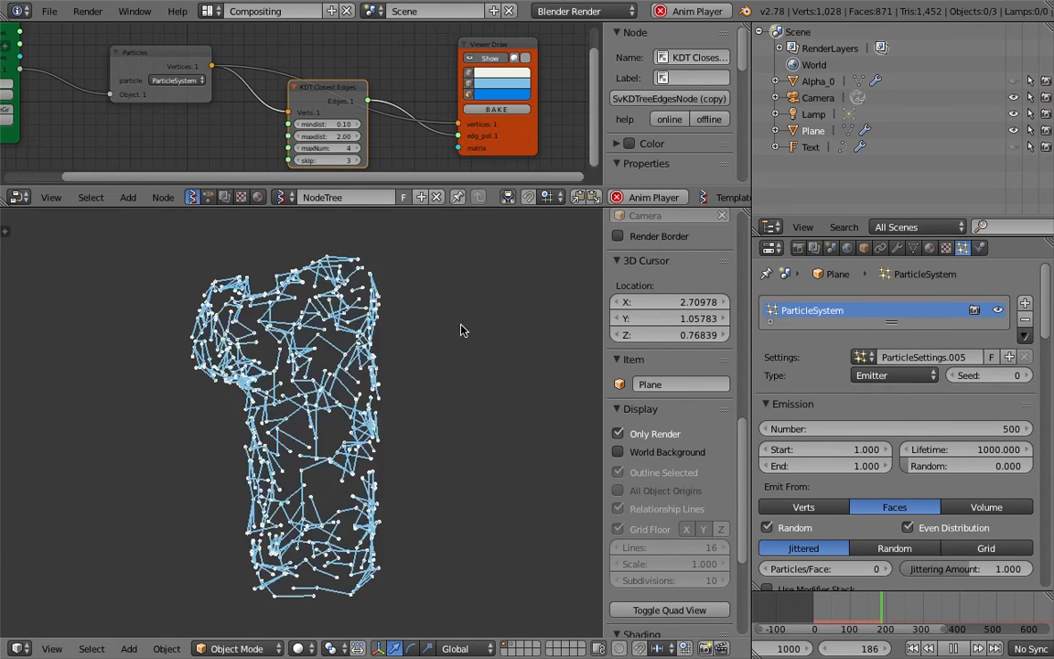
{"action": "left_click", "coordinate": [954, 648]}
{"action": "middle_click_drag", "start_coordinate": [463, 457], "coordinate": [383, 456]}
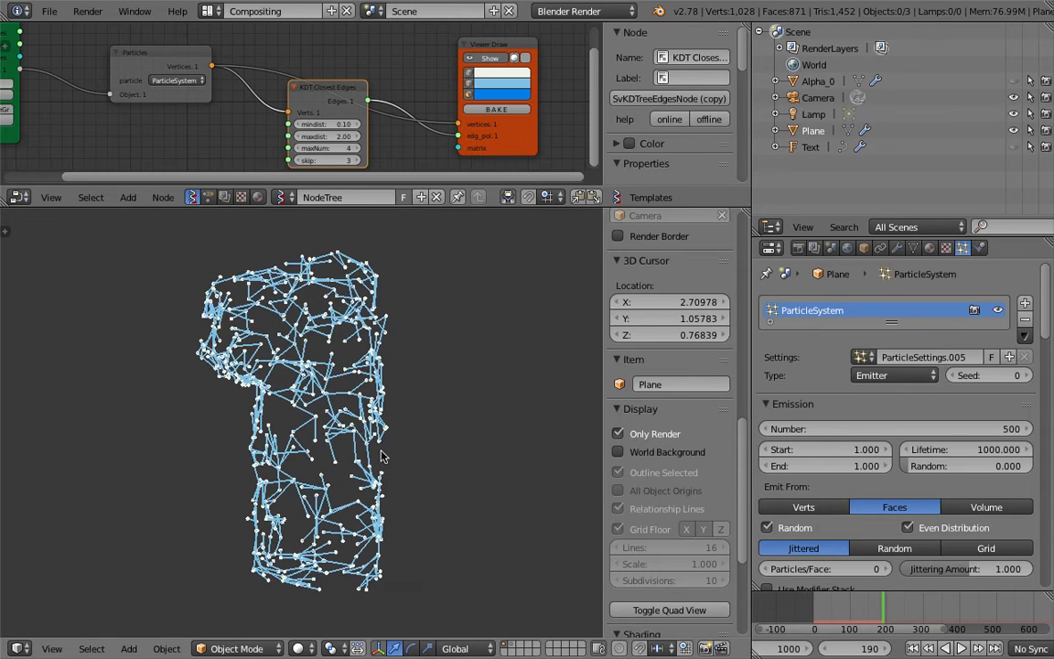
{"action": "middle_click_drag", "start_coordinate": [472, 444], "coordinate": [416, 400]}
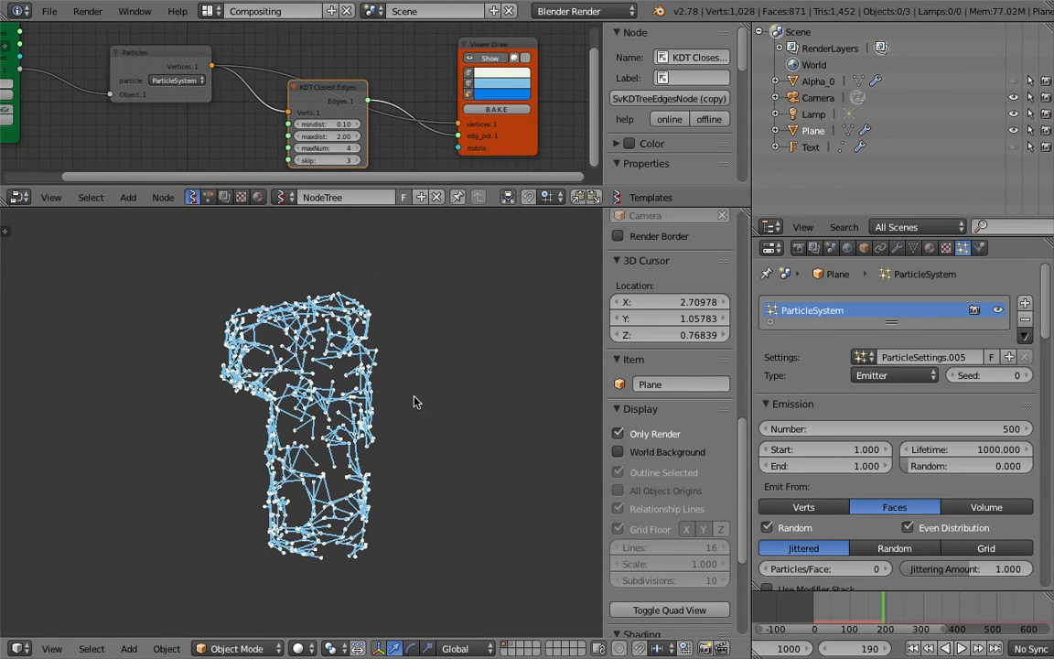
Replace the Text object's regular font with FredokaOne-Regular from the Fredoka_One font folder.
{"action": "left_click", "coordinate": [811, 147]}
{"action": "left_click", "coordinate": [913, 248]}
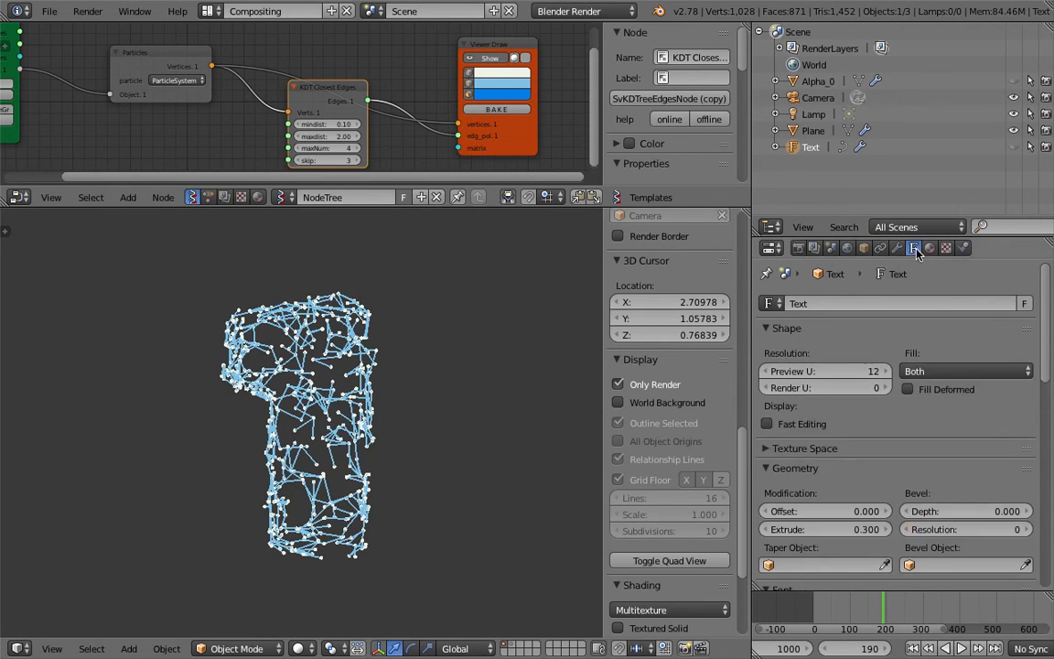
{"action": "scroll", "coordinate": [950, 485], "scroll_direction": "down", "scroll_amount": 2}
{"action": "scroll", "coordinate": [950, 494], "scroll_direction": "down", "scroll_amount": 3}
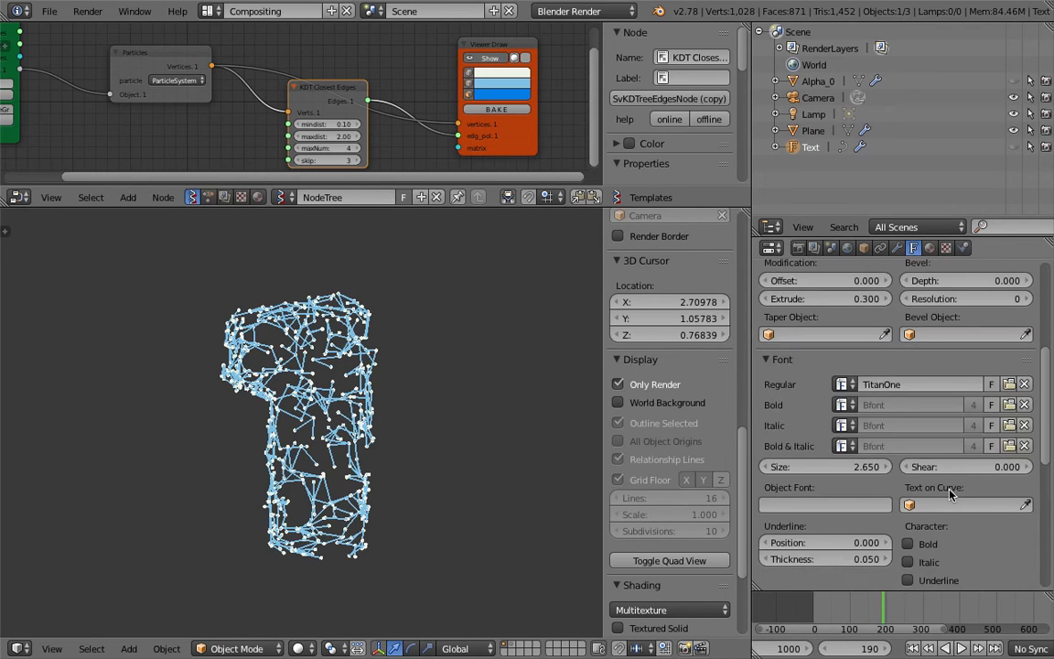
{"action": "left_click", "coordinate": [1009, 381]}
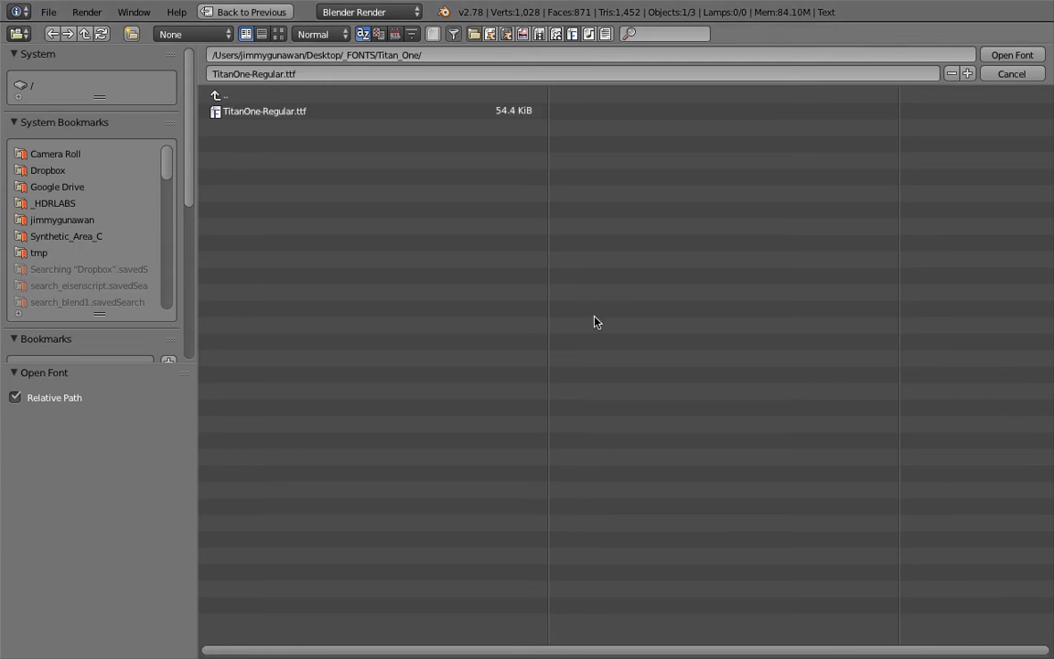
{"action": "left_click", "coordinate": [325, 95]}
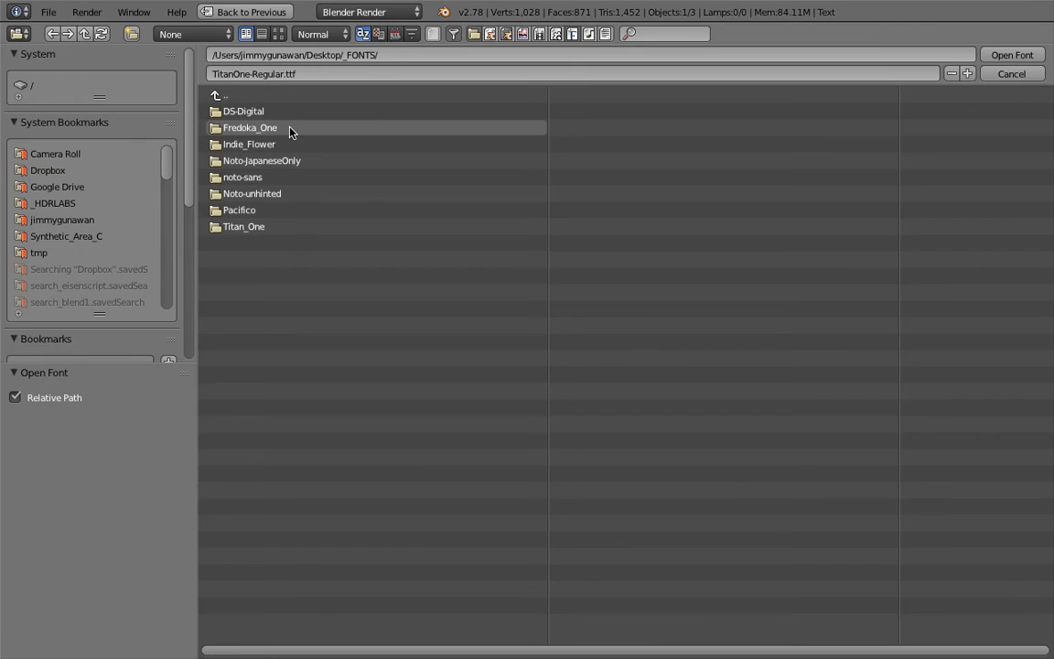
{"action": "left_click", "coordinate": [289, 133]}
{"action": "double_click", "coordinate": [234, 108]}
Save over the file and replay the particle animation from frame 1.
{"action": "key", "text": "ctrl+s"}
{"action": "left_click", "coordinate": [450, 364]}
{"action": "left_click", "coordinate": [912, 648]}
{"action": "left_click", "coordinate": [961, 648]}
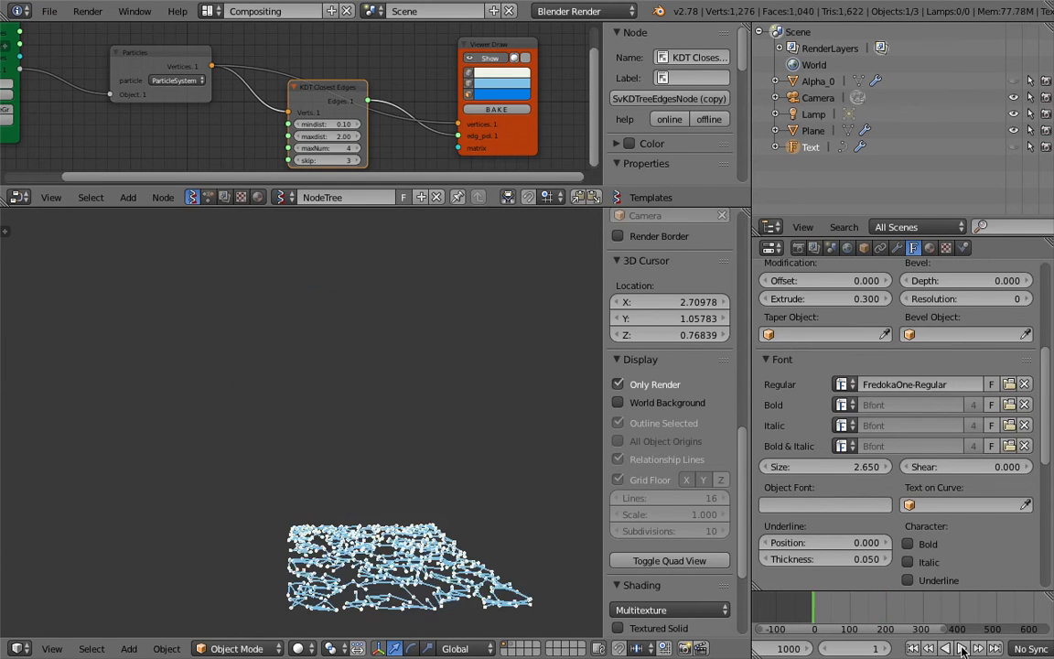
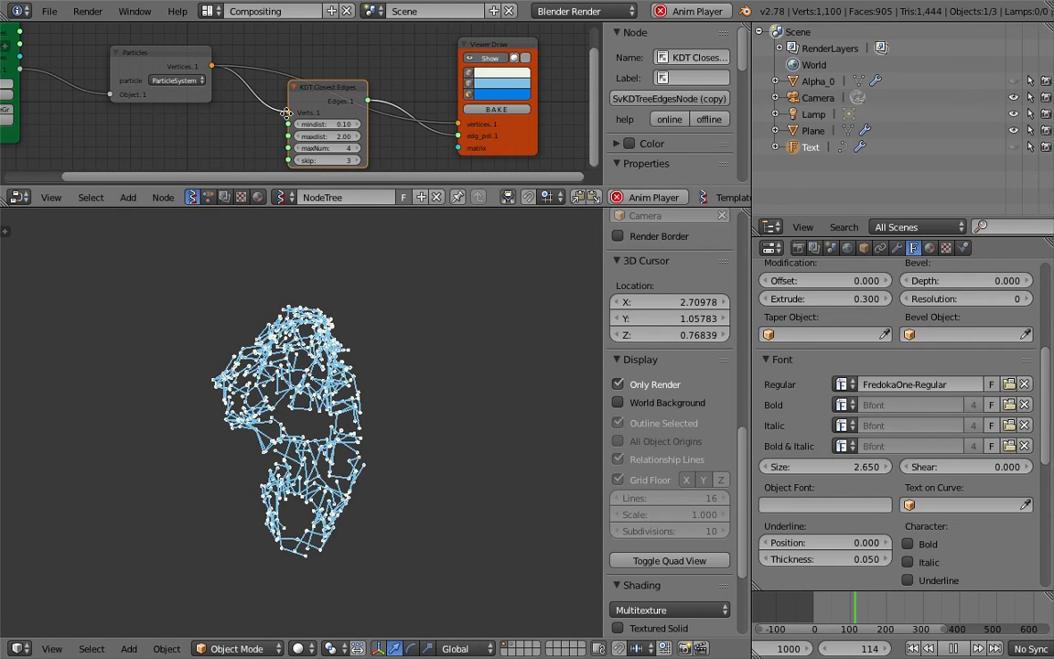
Stop playback, enable Allow Flight in the plane's boid physics, and resume the animation.
{"action": "scroll", "coordinate": [291, 117], "scroll_direction": "down", "scroll_amount": 2}
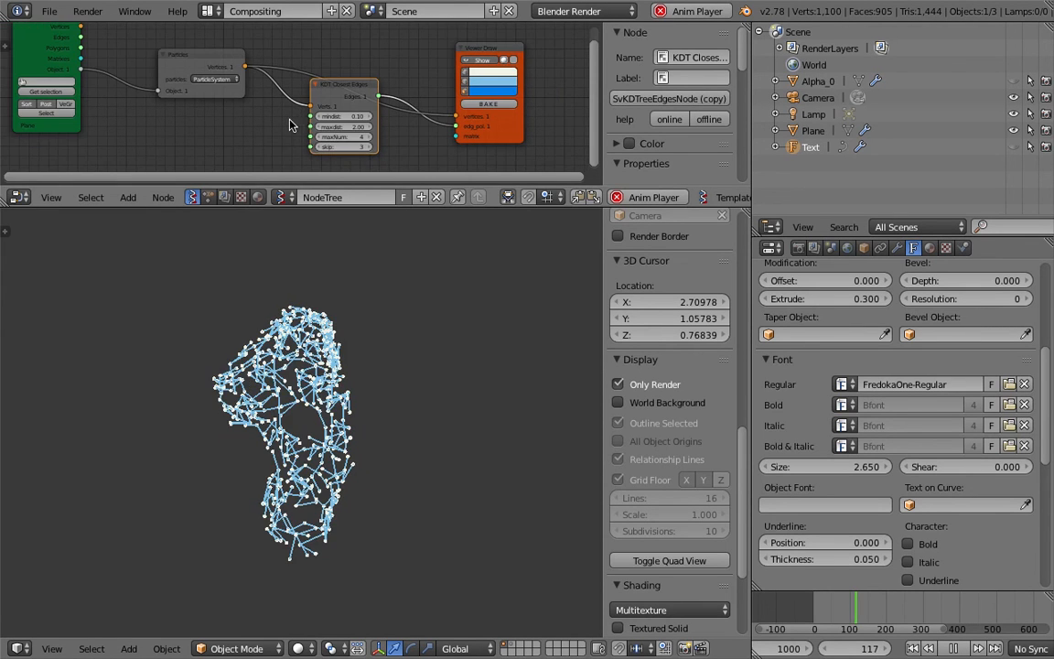
{"action": "scroll", "coordinate": [273, 119], "scroll_direction": "down", "scroll_amount": 2}
{"action": "middle_click_drag", "start_coordinate": [275, 123], "coordinate": [285, 124]}
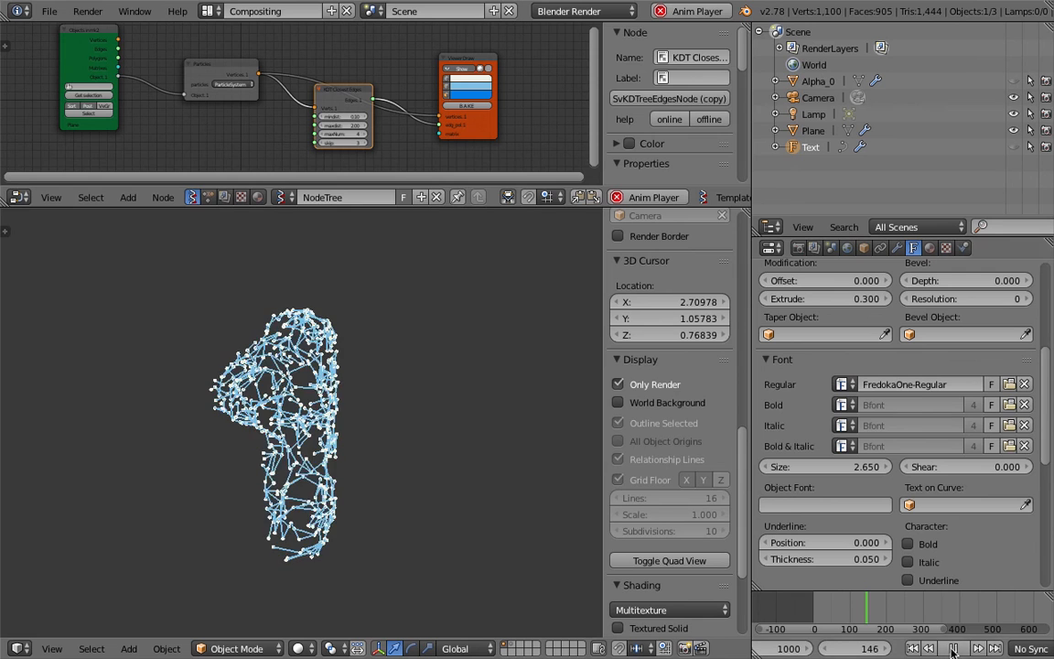
{"action": "key", "text": "alt+a"}
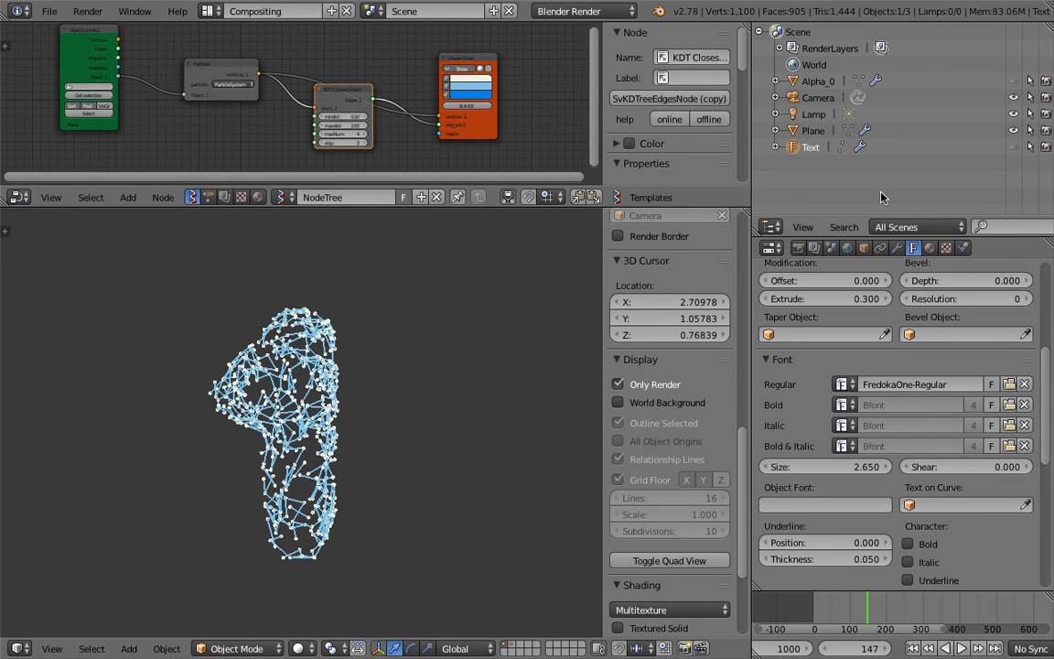
{"action": "left_click", "coordinate": [812, 130]}
{"action": "left_click", "coordinate": [964, 248]}
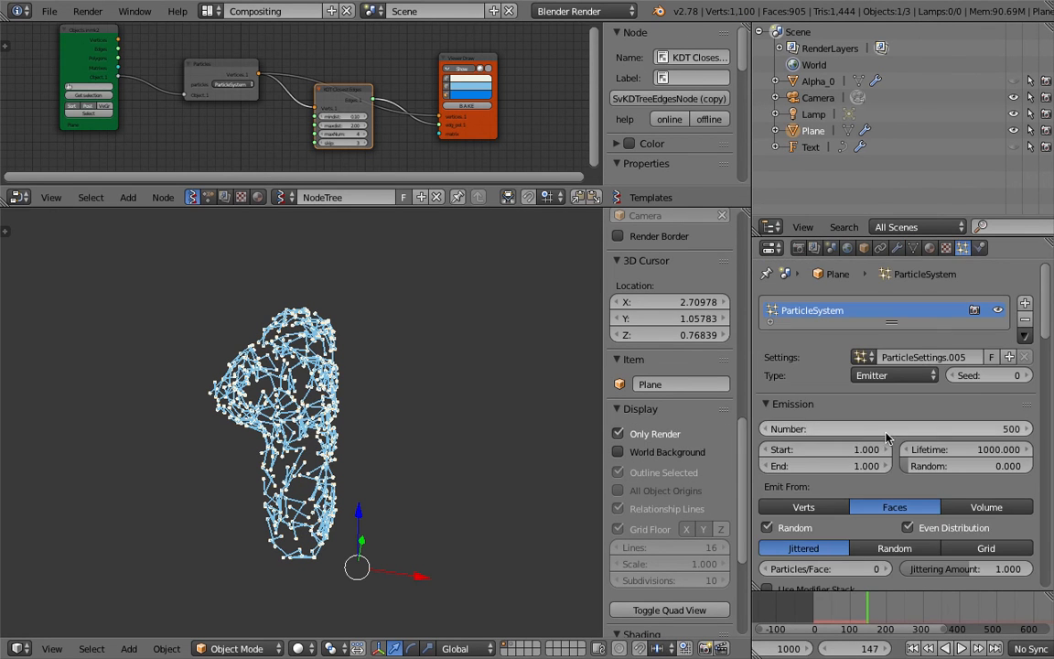
{"action": "scroll", "coordinate": [796, 388], "scroll_direction": "down", "scroll_amount": 8}
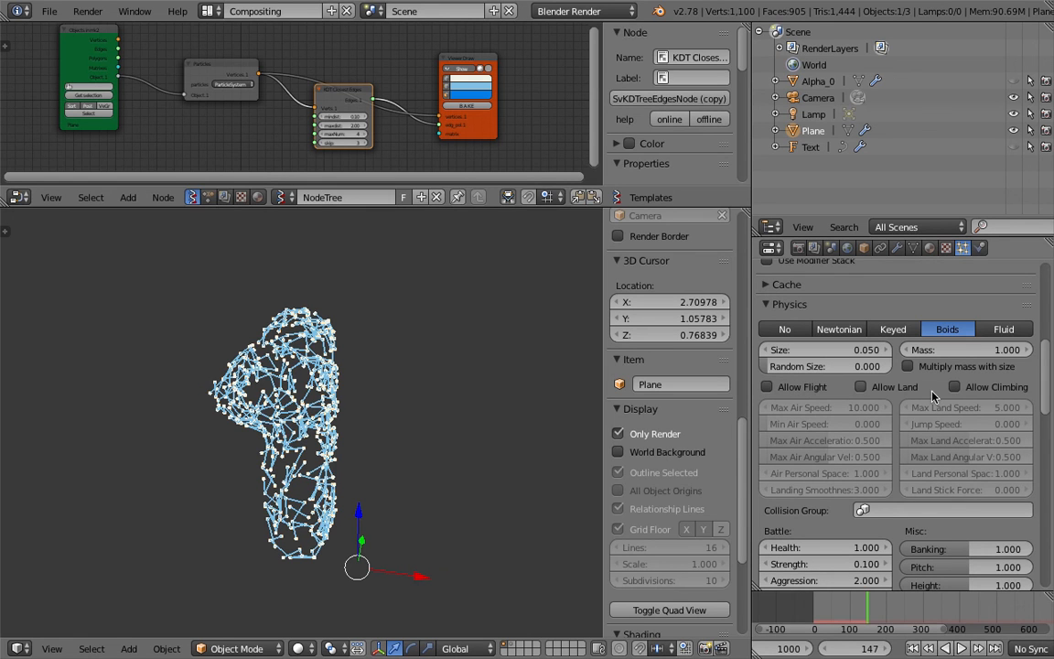
{"action": "left_click", "coordinate": [805, 388]}
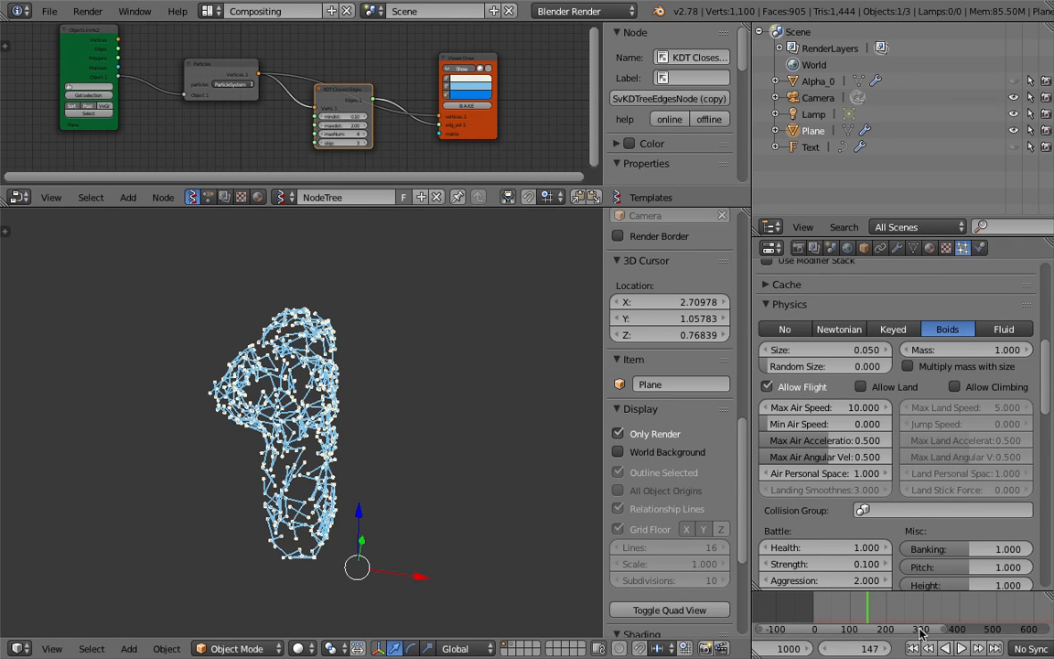
{"action": "left_click", "coordinate": [962, 648]}
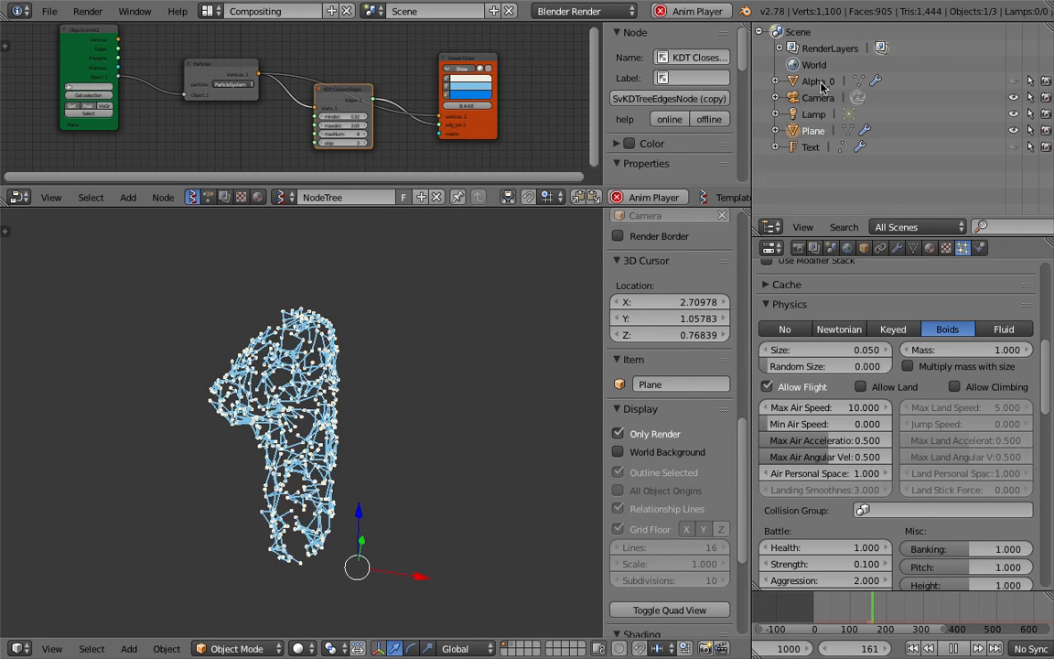
Set the strength of Alpha_0's force field to -2.
{"action": "left_click", "coordinate": [982, 249]}
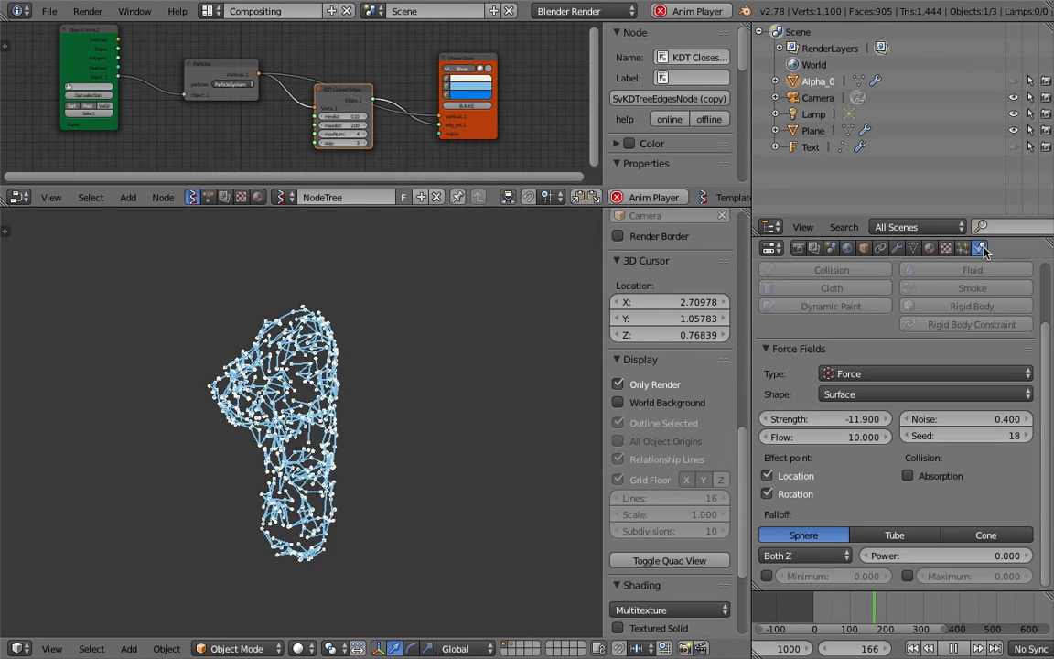
{"action": "left_click", "coordinate": [843, 420]}
{"action": "type", "text": "-2"}
{"action": "key", "text": "Return"}
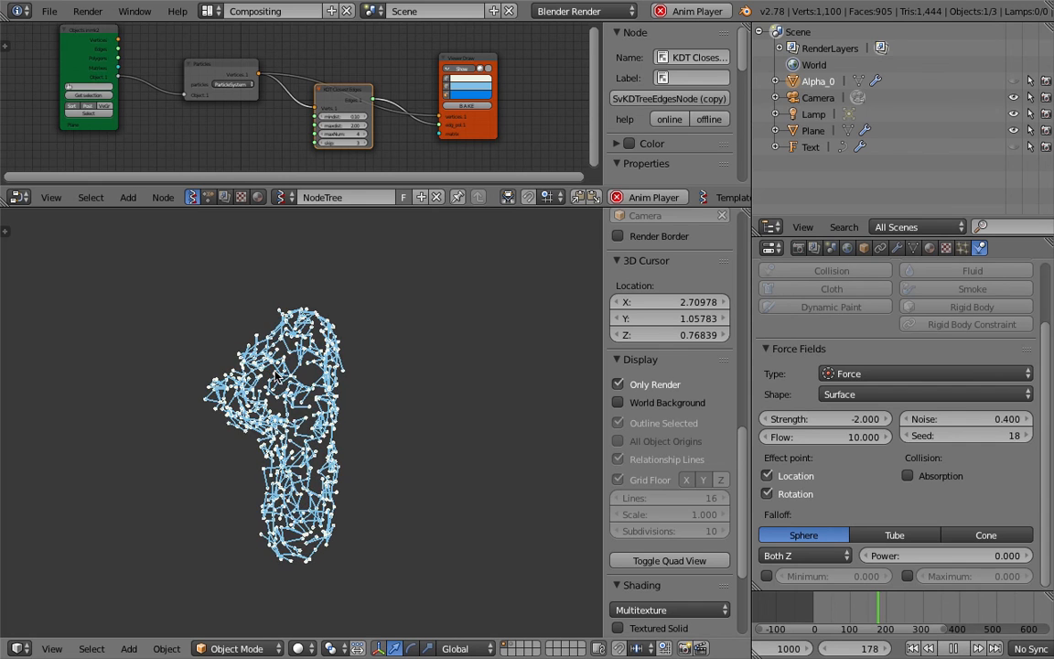
Disable Allow Flight in the plane's boid particle physics.
{"action": "left_click", "coordinate": [813, 131]}
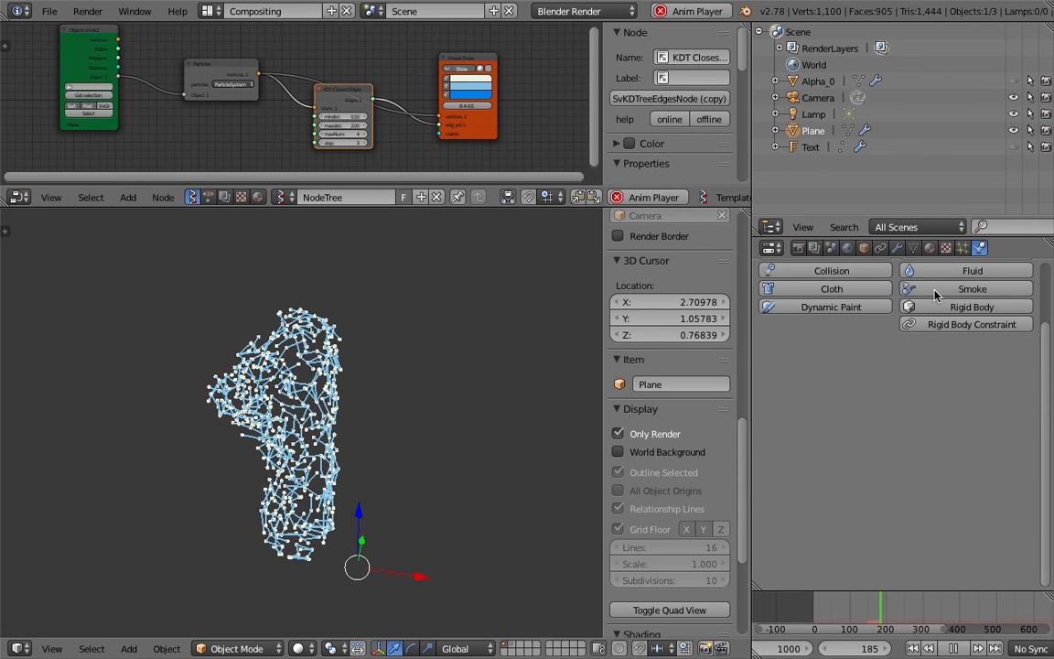
{"action": "left_click", "coordinate": [963, 249]}
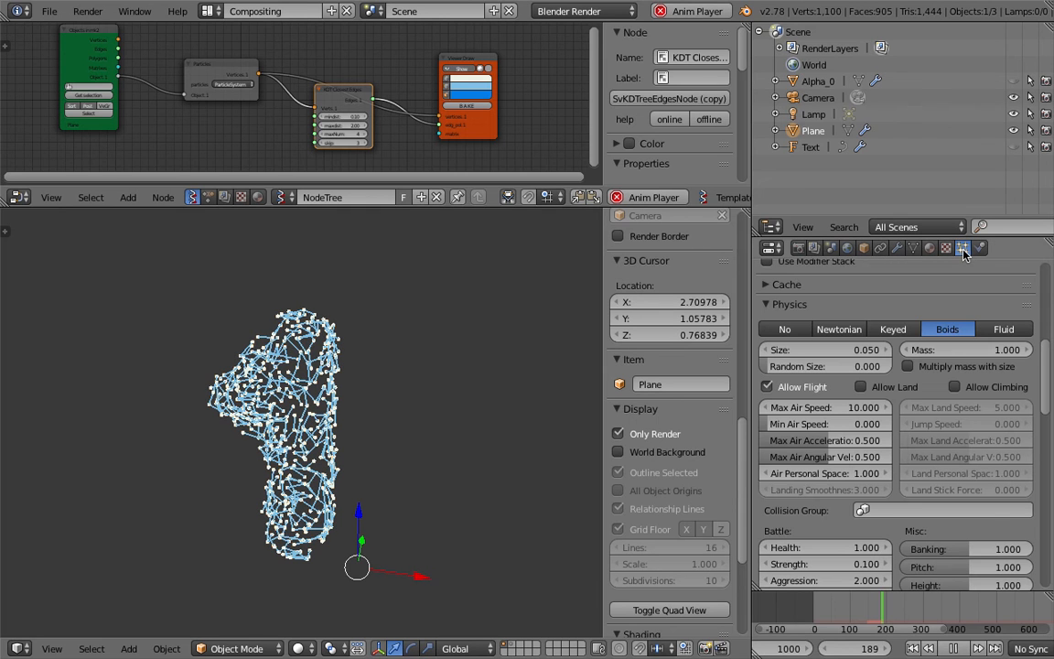
{"action": "left_click", "coordinate": [778, 388]}
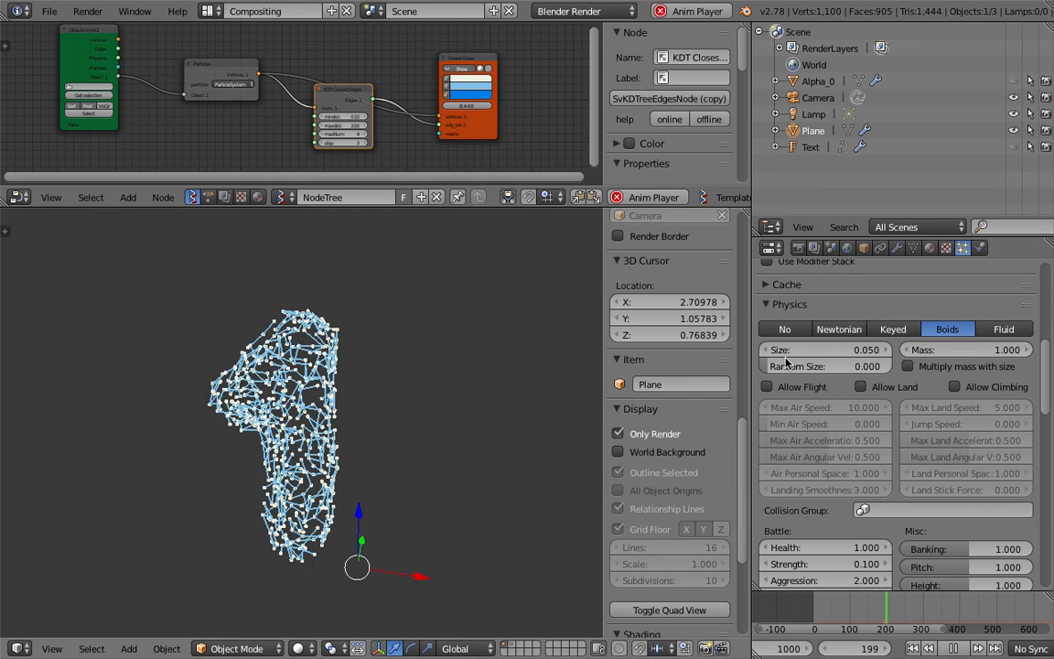
Try Newtonian physics on the plane's particles from the first frame, switch back to Boids, and restart the animation.
{"action": "left_click", "coordinate": [837, 330]}
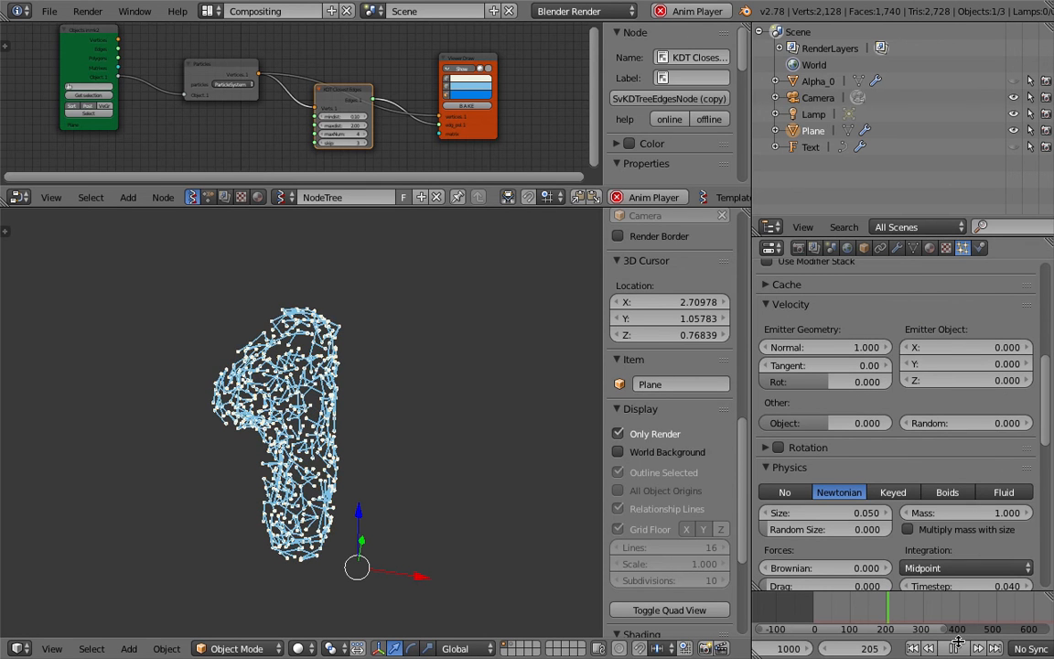
{"action": "left_click", "coordinate": [913, 649]}
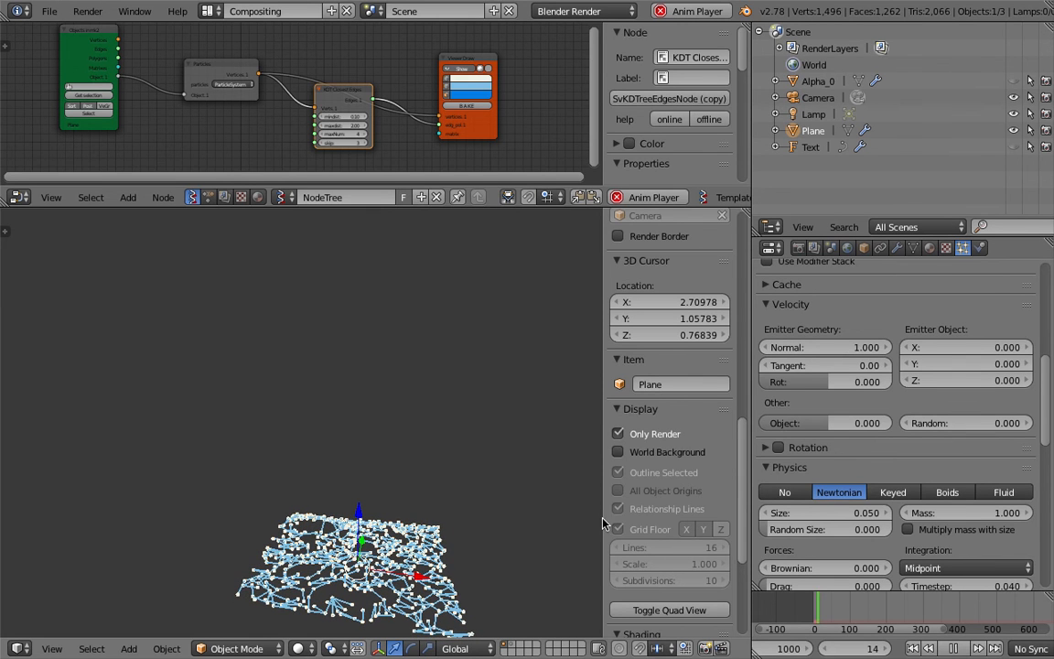
{"action": "left_click", "coordinate": [949, 494]}
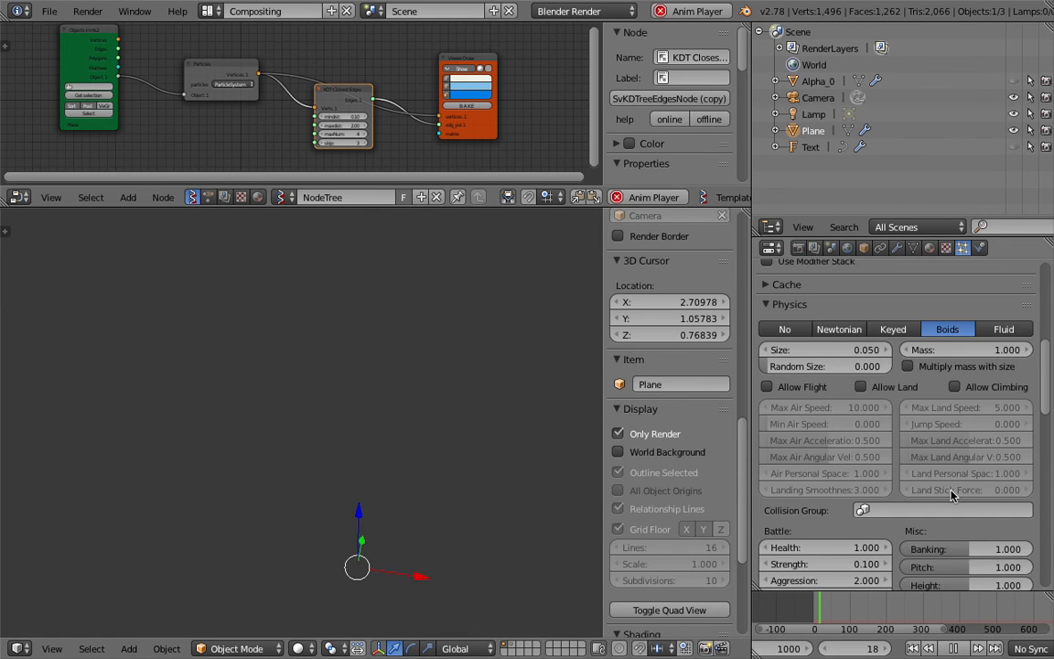
{"action": "left_click", "coordinate": [914, 650]}
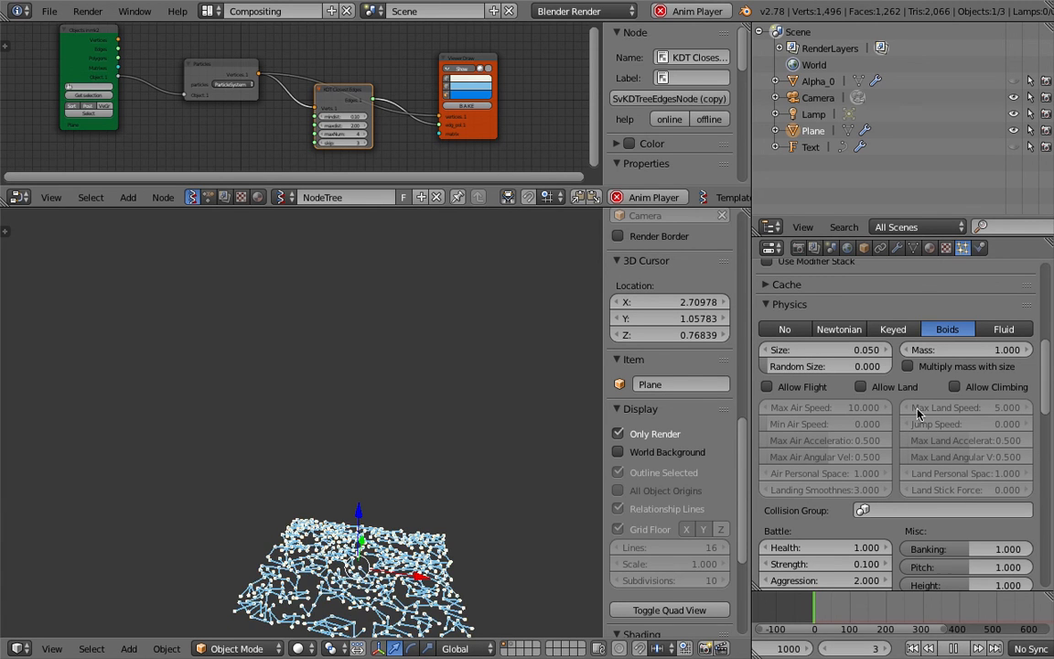
Try Keyed physics on the plane's particles, return to Boids, and replay the animation from the start.
{"action": "scroll", "coordinate": [943, 421], "scroll_direction": "down", "scroll_amount": 4}
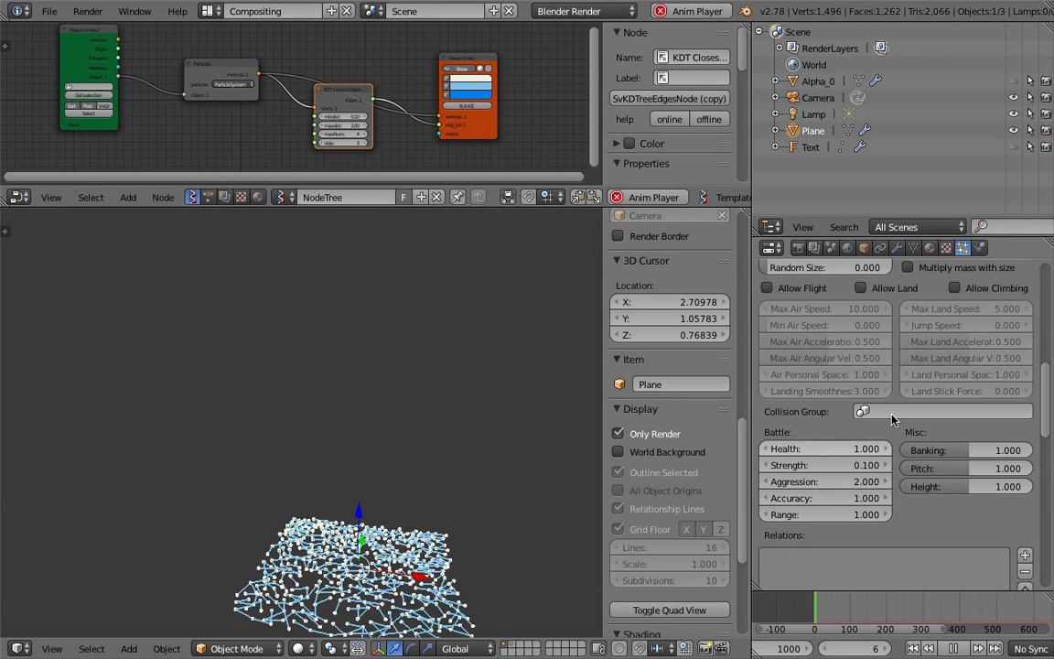
{"action": "scroll", "coordinate": [892, 433], "scroll_direction": "up", "scroll_amount": 4}
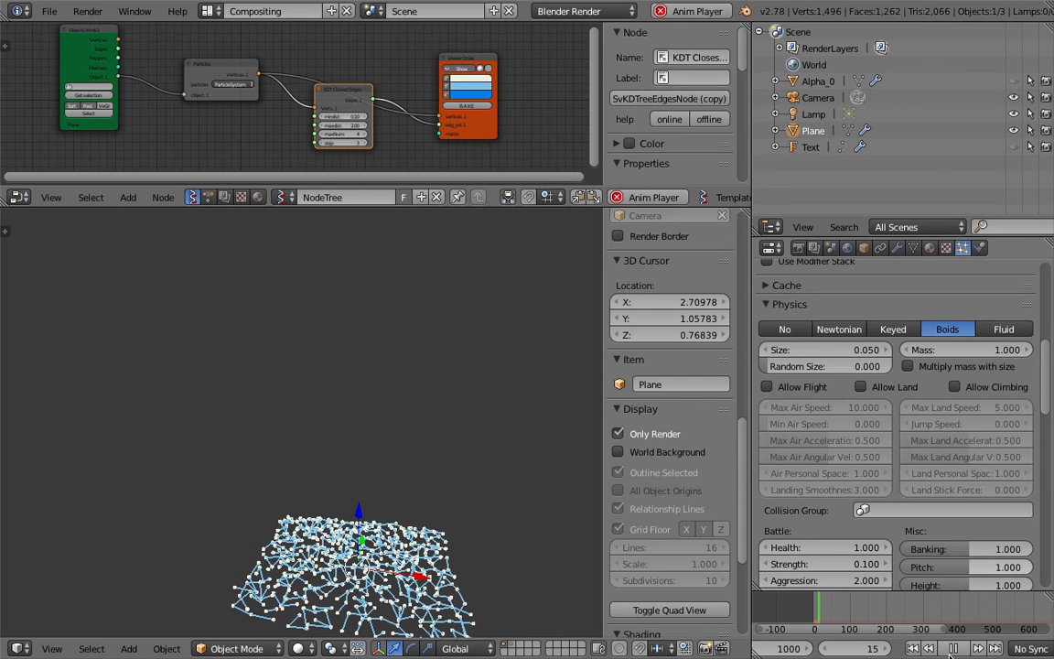
{"action": "left_click", "coordinate": [893, 329]}
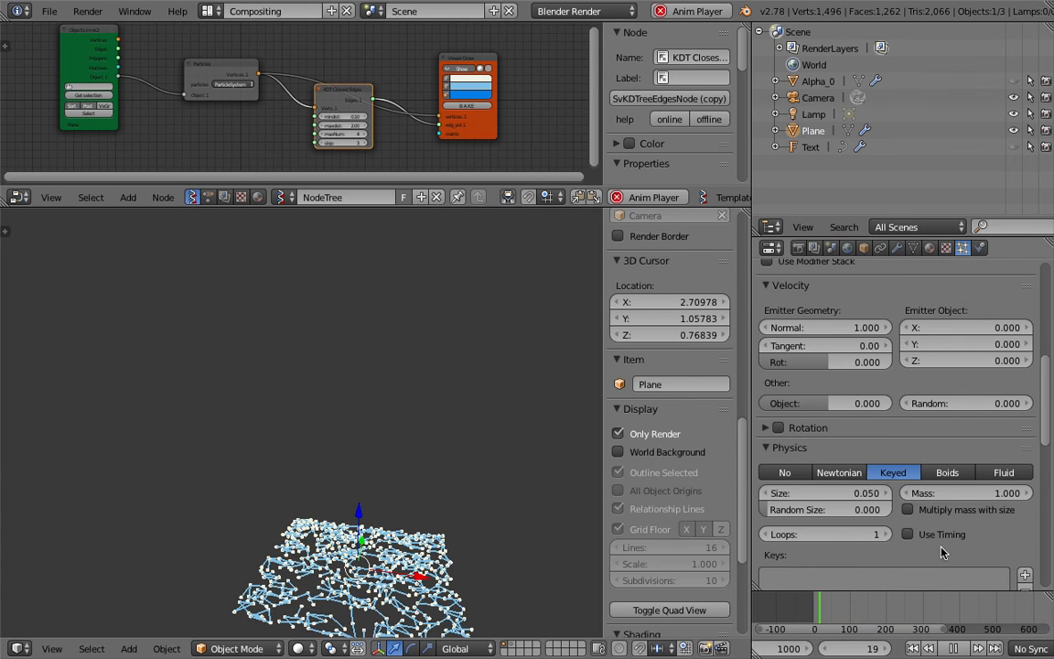
{"action": "left_click", "coordinate": [947, 474]}
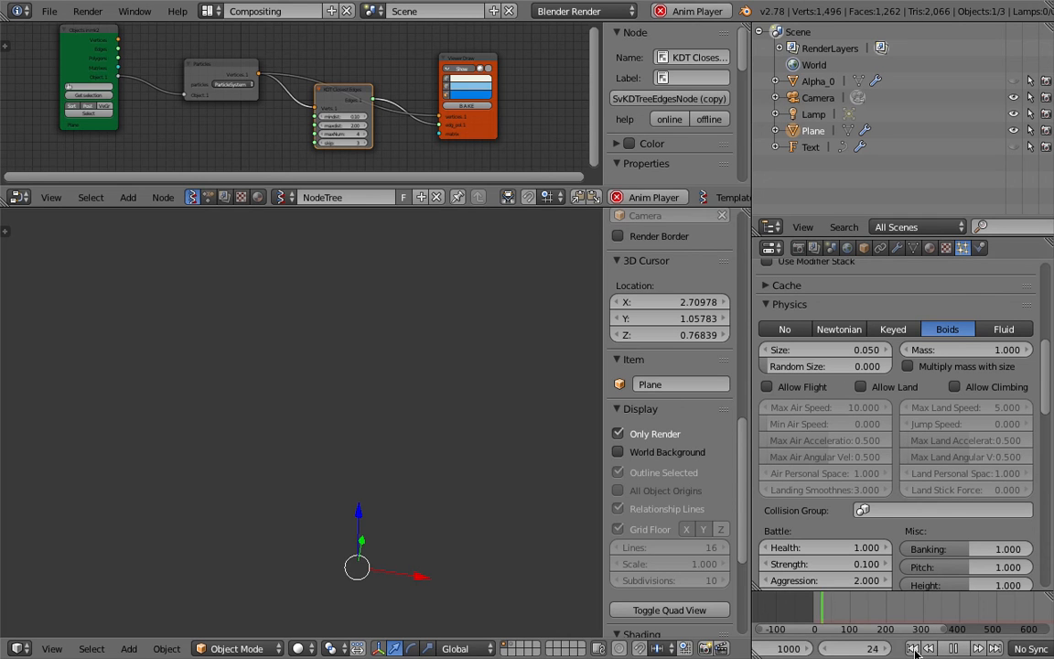
{"action": "left_click", "coordinate": [916, 649]}
{"action": "left_click", "coordinate": [926, 649]}
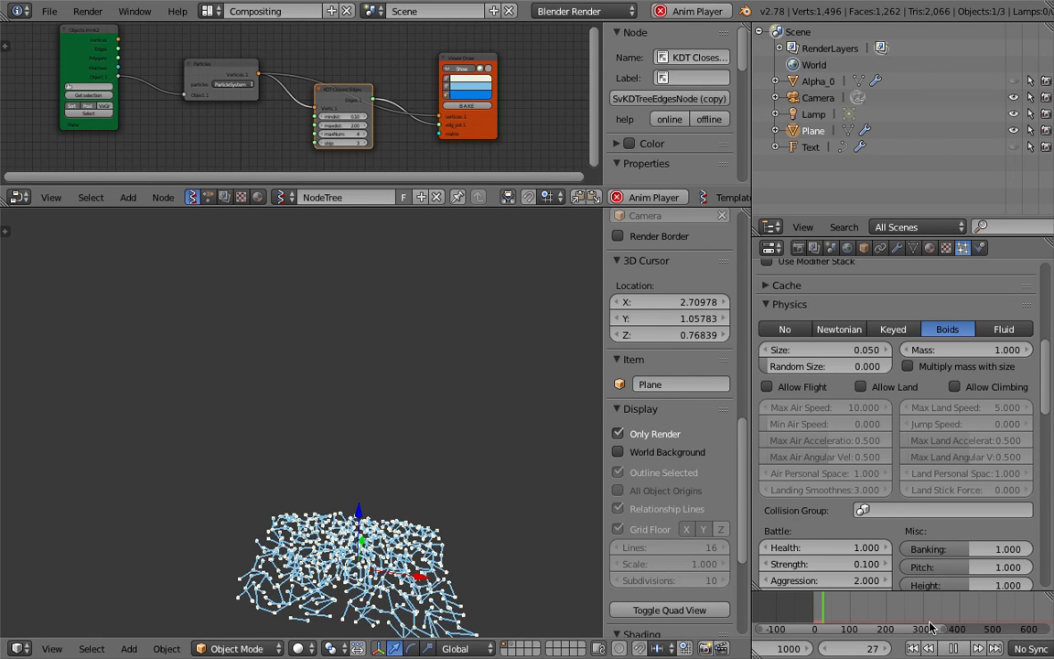
Stop playback, review the force field types available for Alpha_0 without changing the type, and resume the animation.
{"action": "key", "text": "alt+a"}
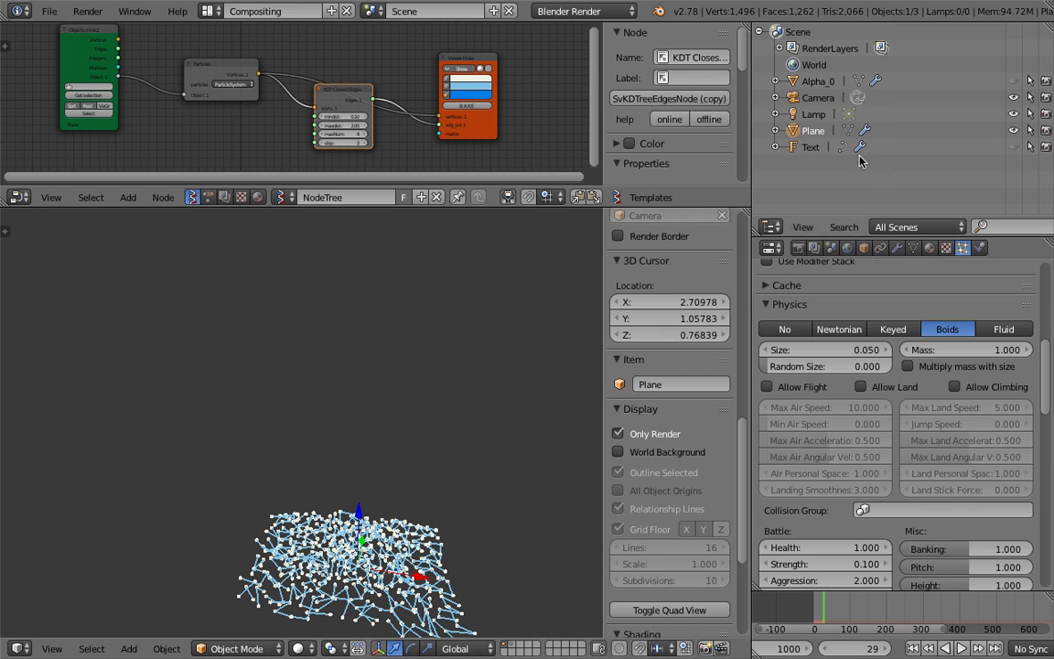
{"action": "left_click", "coordinate": [819, 83]}
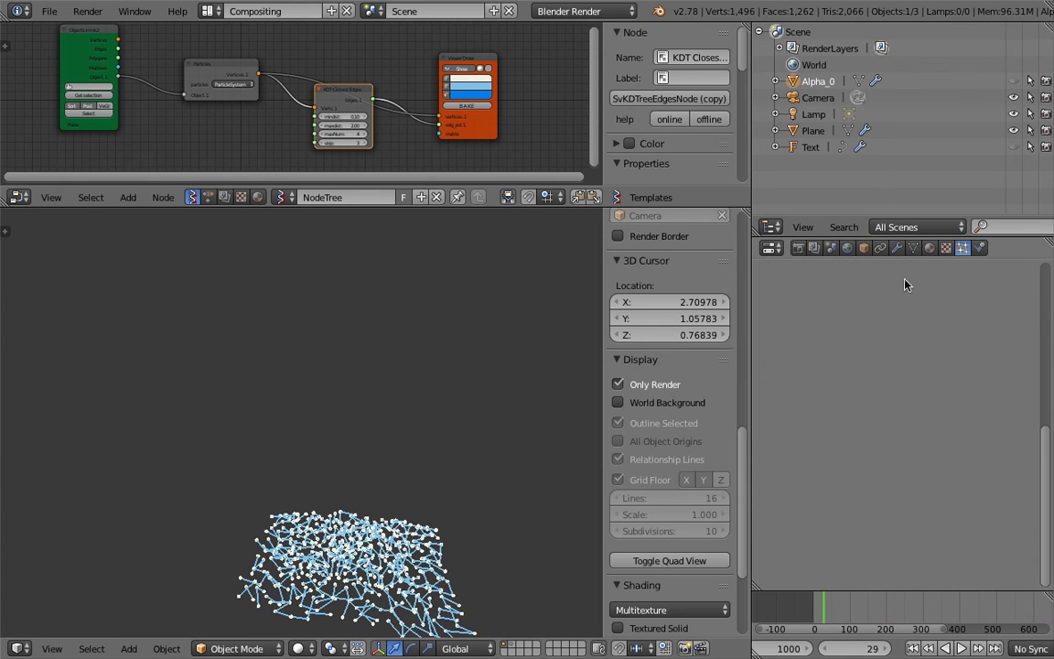
{"action": "left_click", "coordinate": [1046, 295]}
{"action": "left_click", "coordinate": [1046, 295]}
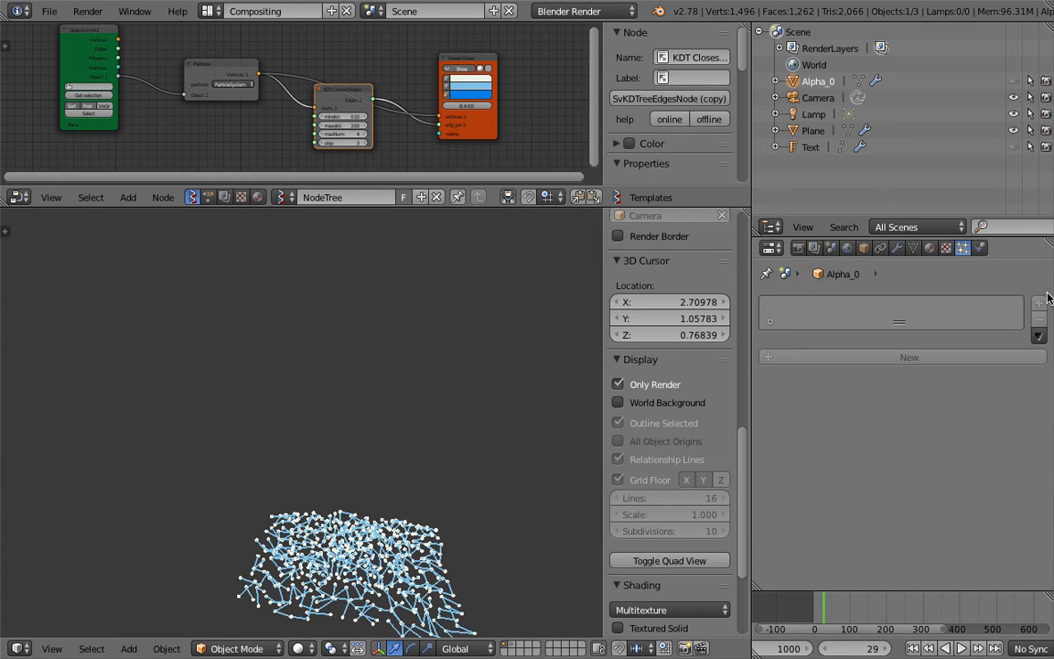
{"action": "left_click", "coordinate": [980, 247]}
{"action": "left_click", "coordinate": [878, 374]}
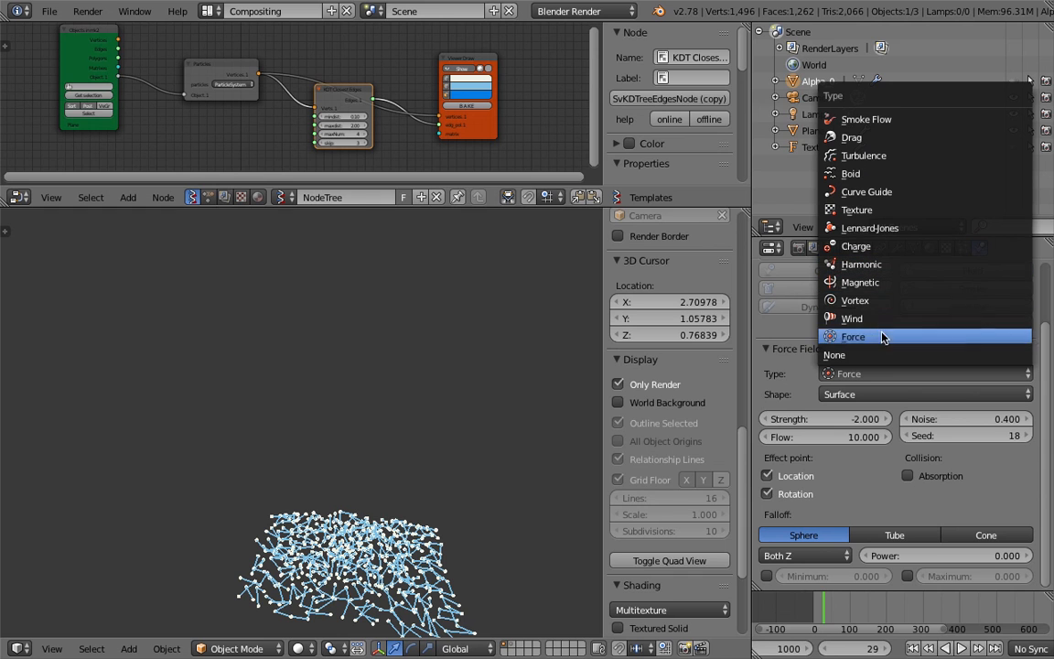
{"action": "middle_click_drag", "start_coordinate": [516, 436], "coordinate": [423, 419]}
{"action": "scroll", "coordinate": [426, 401], "scroll_direction": "down", "scroll_amount": 5}
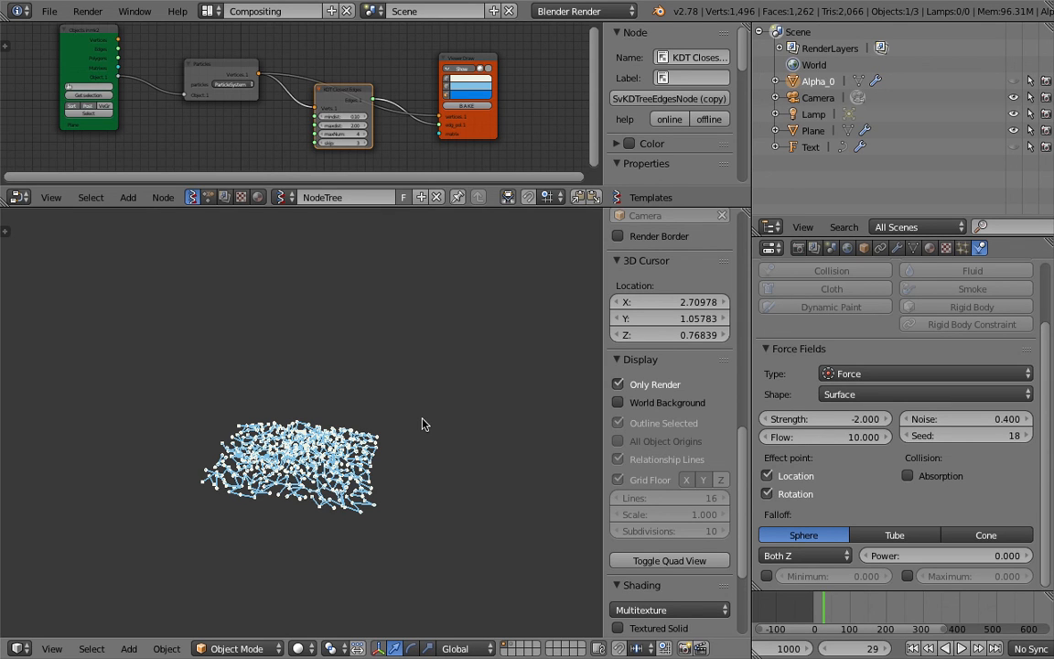
{"action": "left_click", "coordinate": [963, 648]}
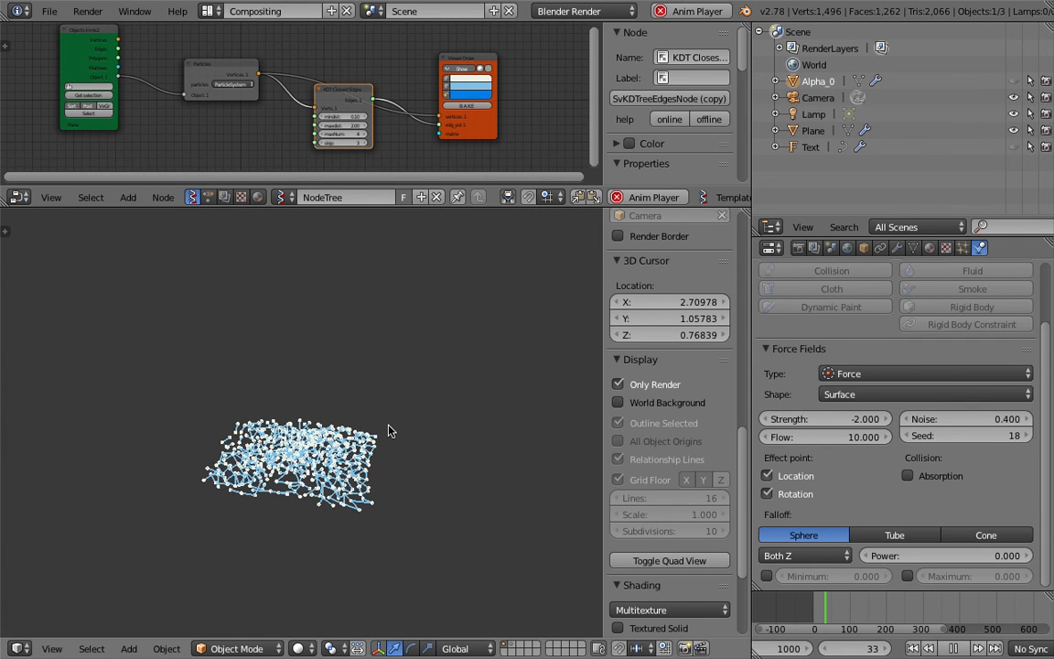
In the 0_Changing_Text node tree, cut the link from Convert to Text to the Text Object Output node.
{"action": "left_click", "coordinate": [208, 198]}
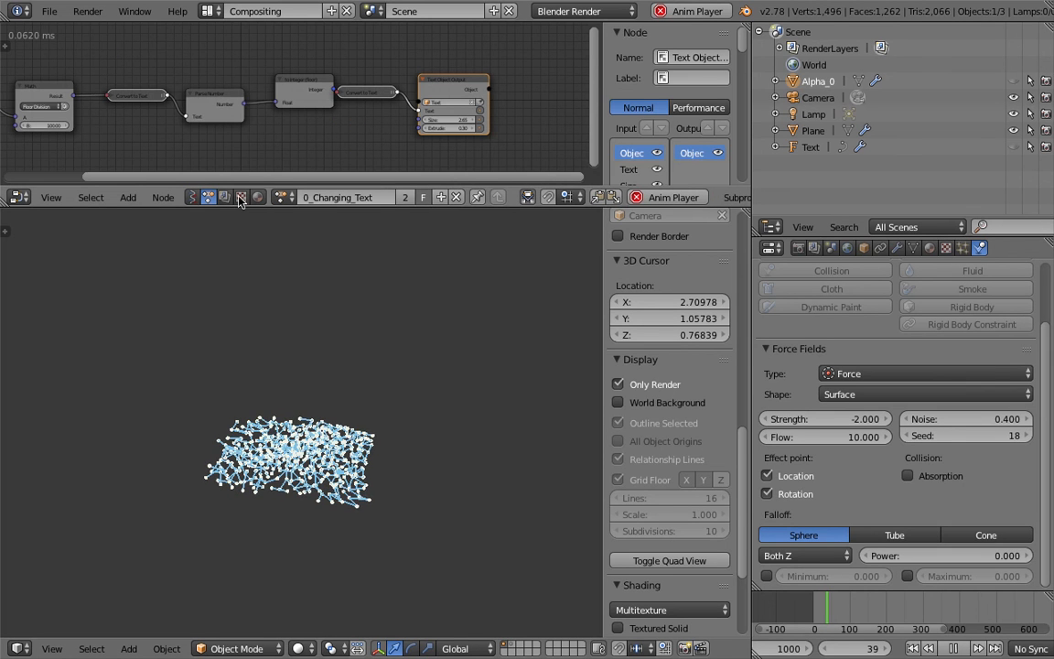
{"action": "middle_click_drag", "start_coordinate": [328, 140], "coordinate": [559, 128]}
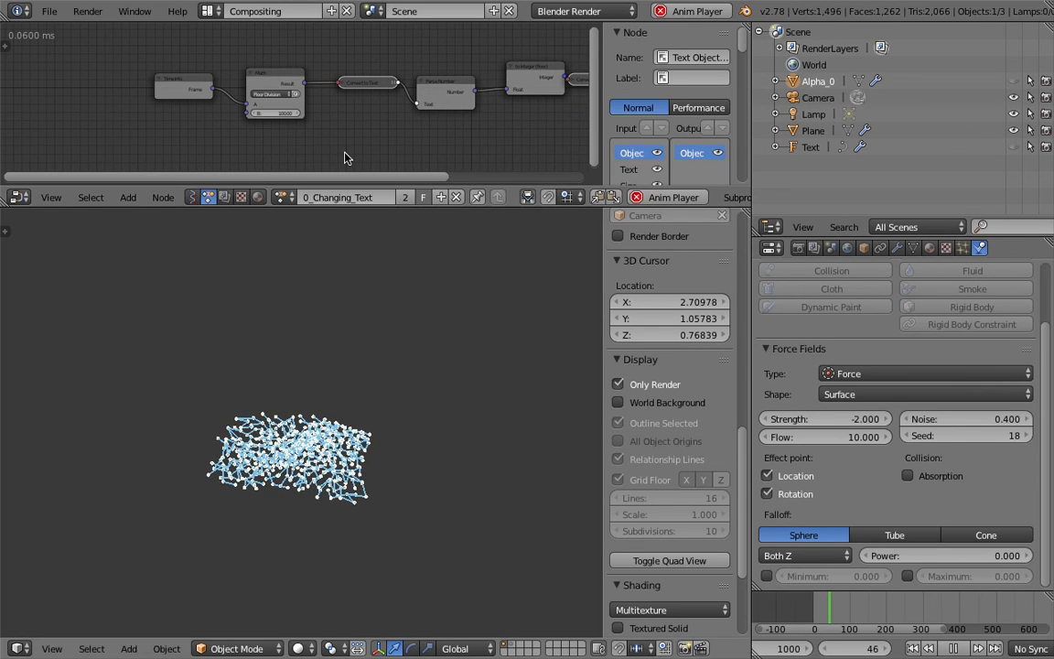
{"action": "middle_click_drag", "start_coordinate": [287, 139], "coordinate": [394, 100]}
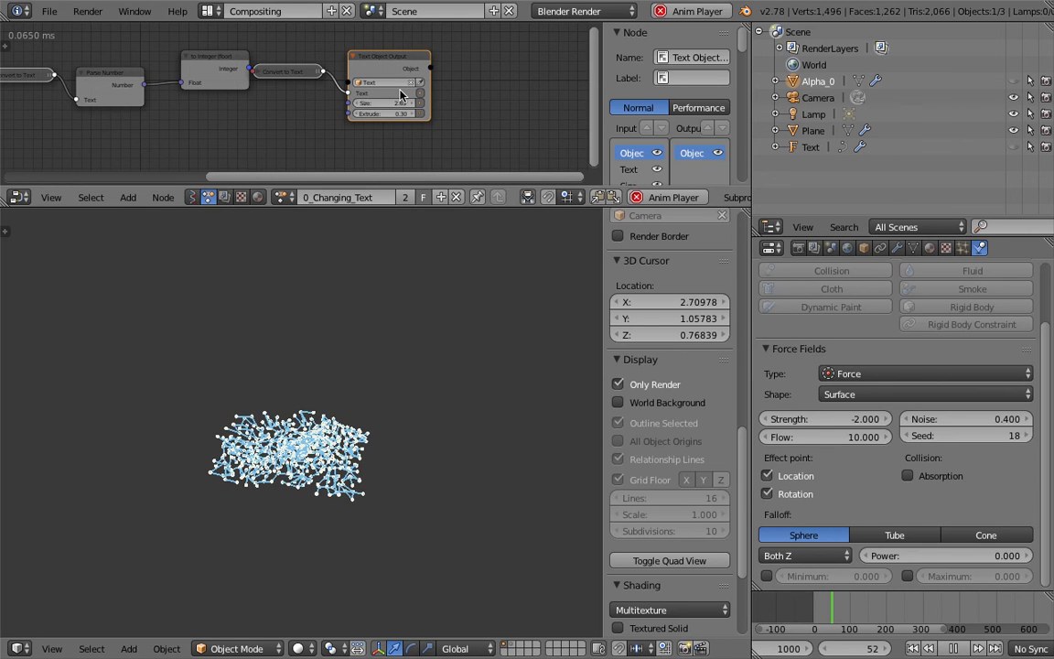
{"action": "scroll", "coordinate": [394, 60], "scroll_direction": "up", "scroll_amount": 1}
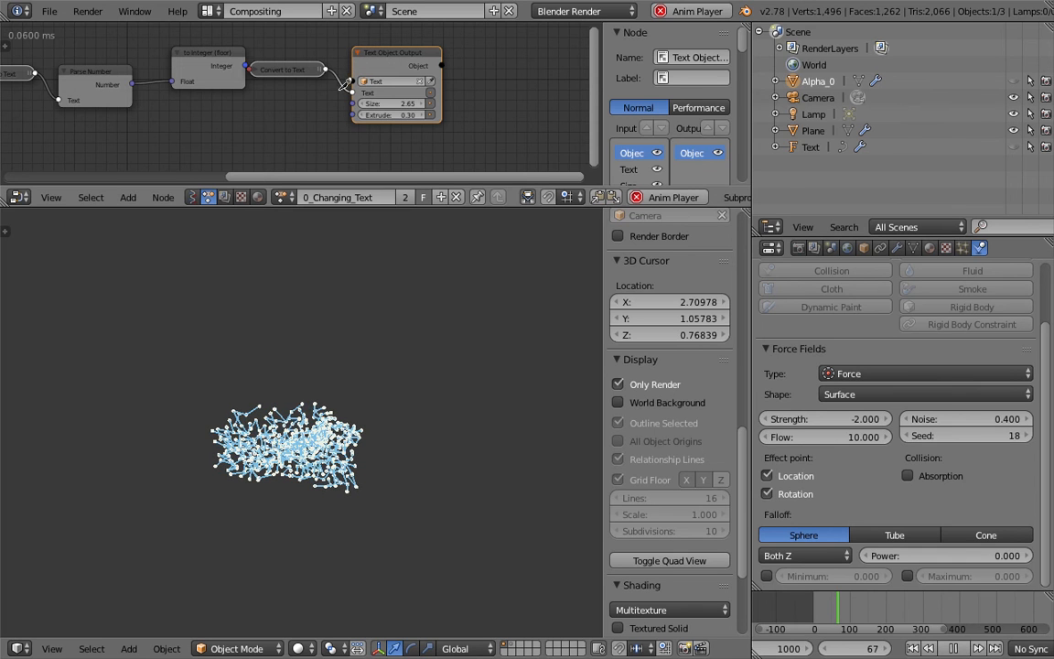
{"action": "left_click_drag", "start_coordinate": [334, 108], "coordinate": [336, 108], "text": "ctrl"}
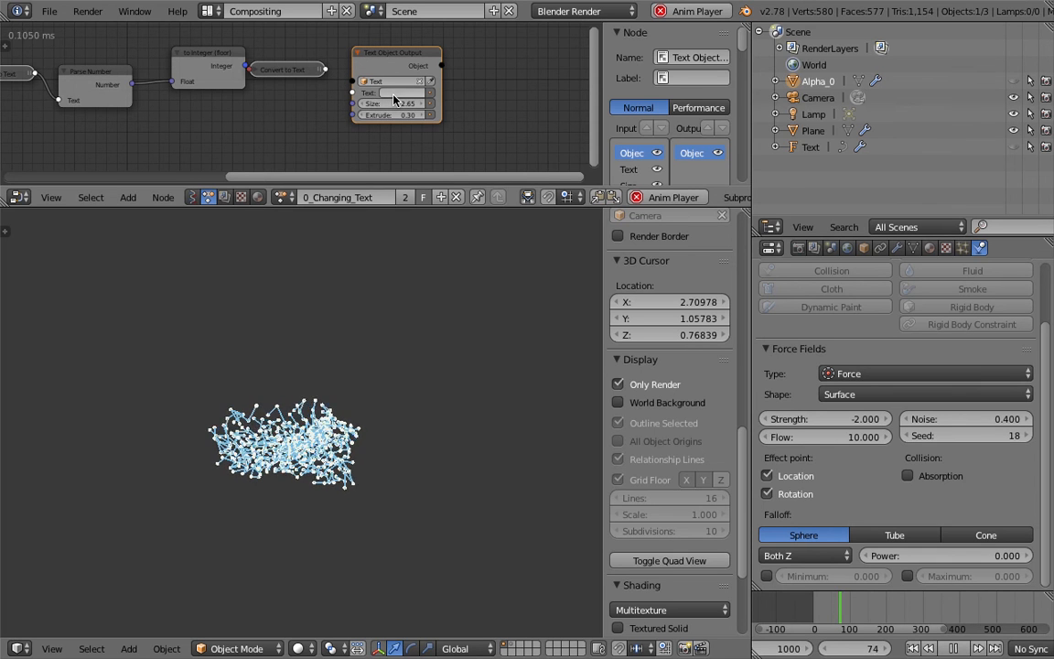
Set the text of the Text Object Output node to B.
{"action": "left_click", "coordinate": [392, 93]}
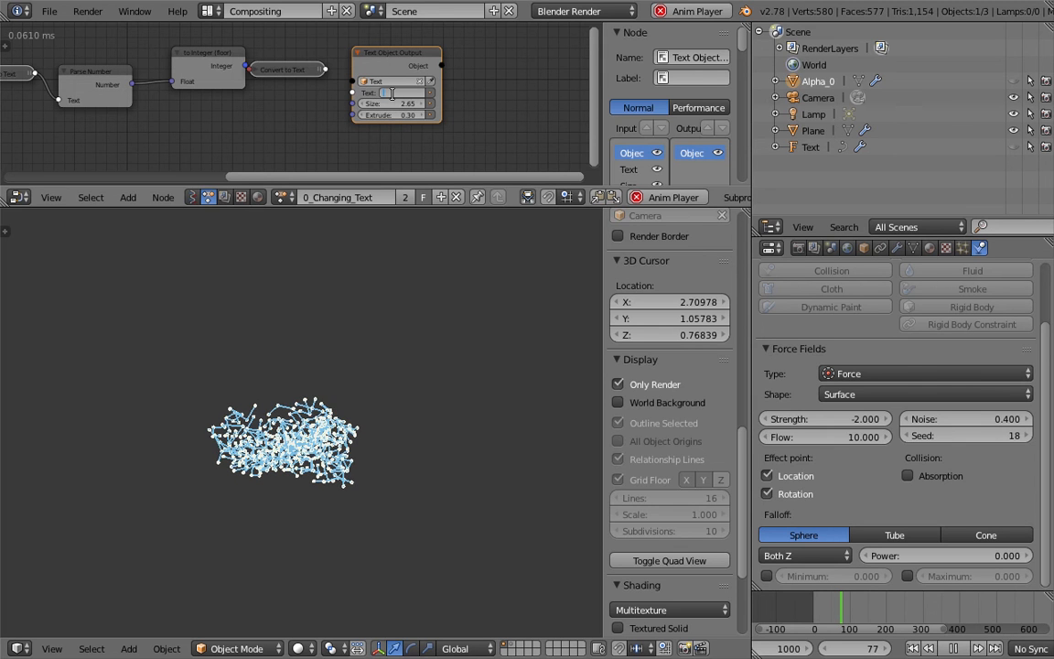
{"action": "type", "text": "B"}
{"action": "key", "text": "Return"}
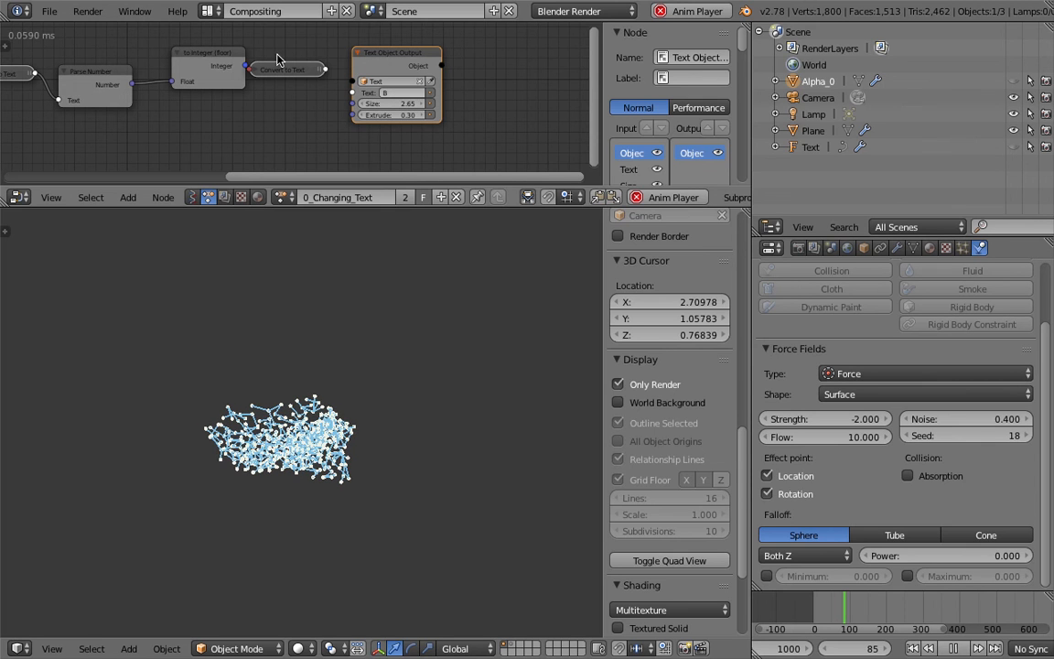
Switch to the 3D View Full layout, examine the particle animation up close, and stop playback.
{"action": "left_click", "coordinate": [214, 11]}
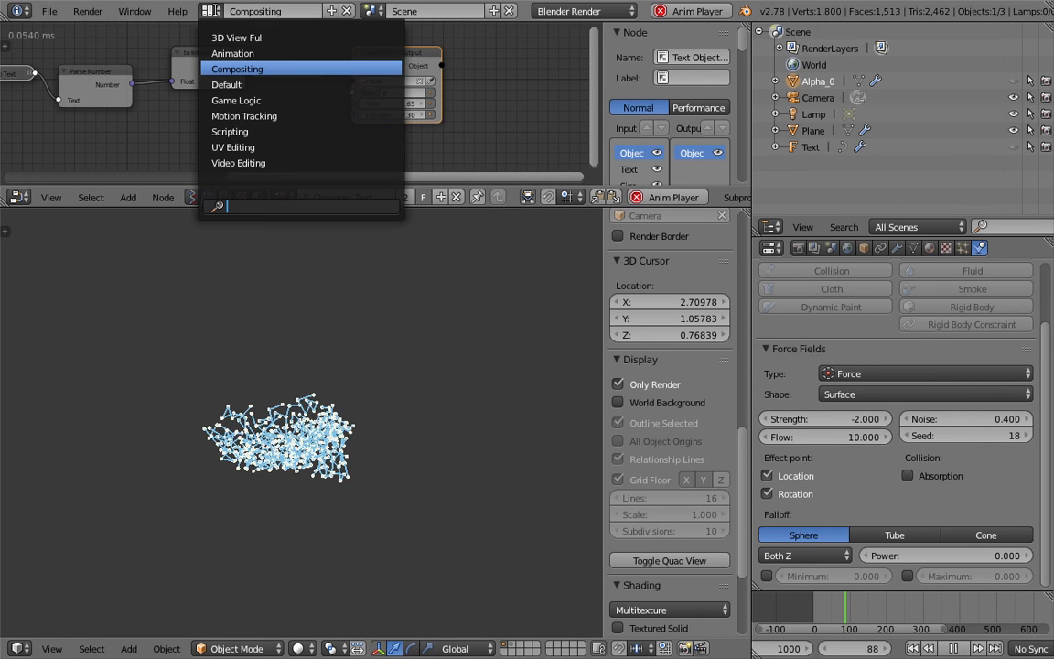
{"action": "left_click", "coordinate": [230, 37]}
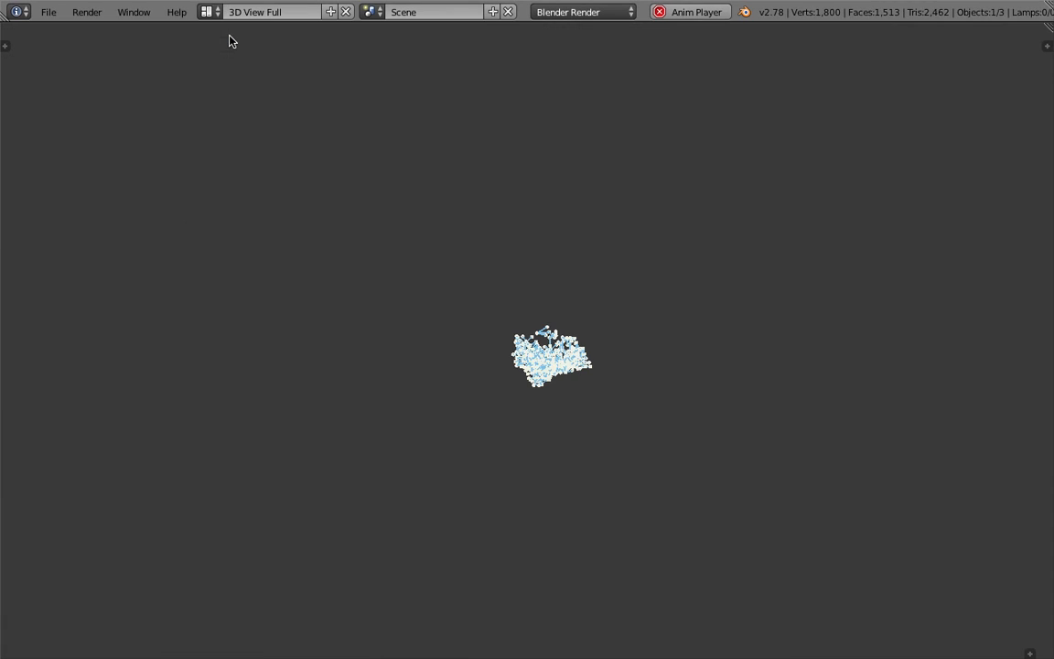
{"action": "scroll", "coordinate": [551, 247], "scroll_direction": "up", "scroll_amount": 3}
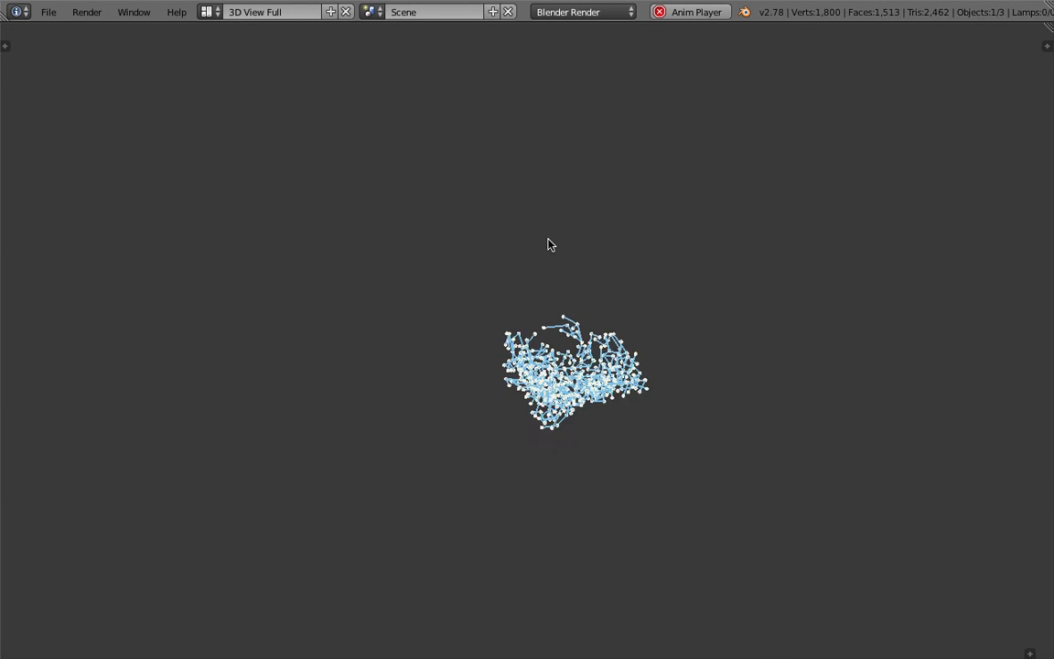
{"action": "scroll", "coordinate": [551, 245], "scroll_direction": "up", "scroll_amount": 1}
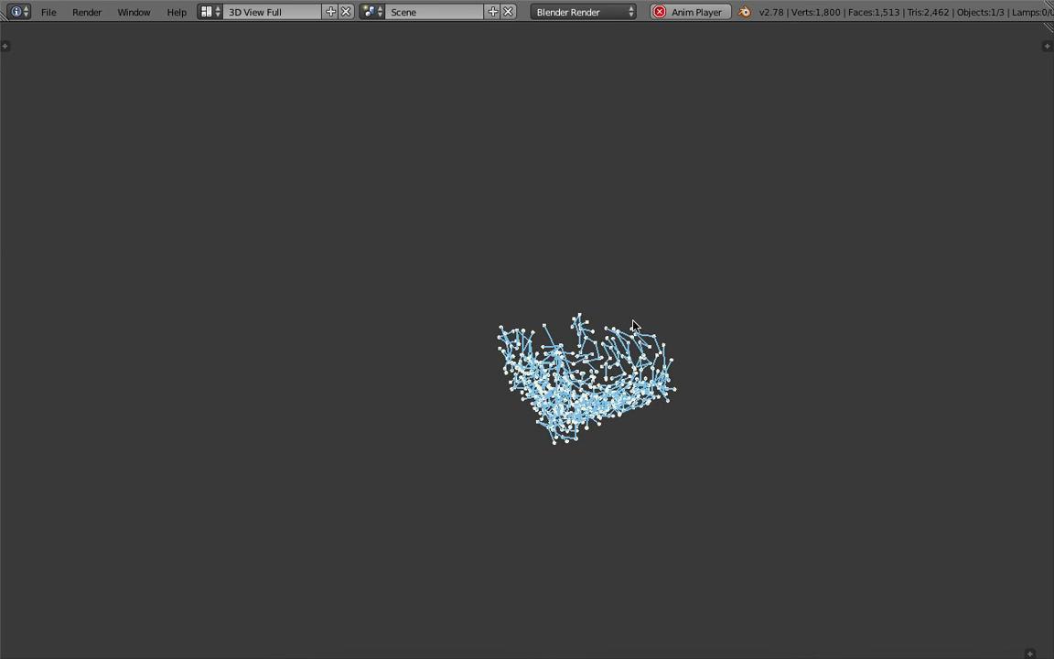
{"action": "key", "text": "Escape"}
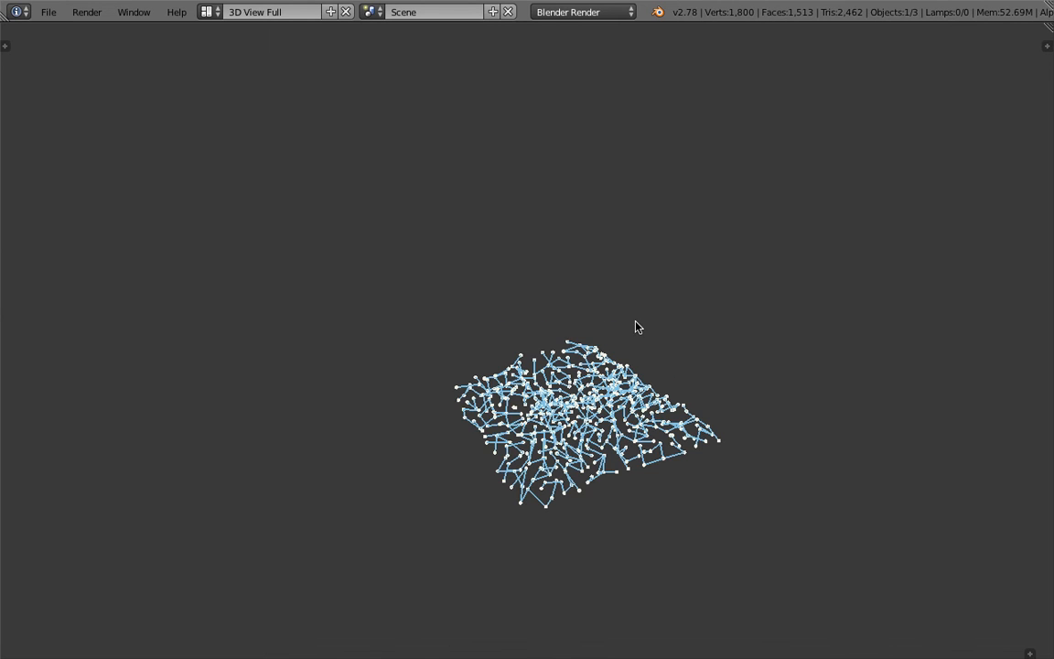
{"action": "middle_click_drag", "start_coordinate": [635, 327], "coordinate": [604, 313]}
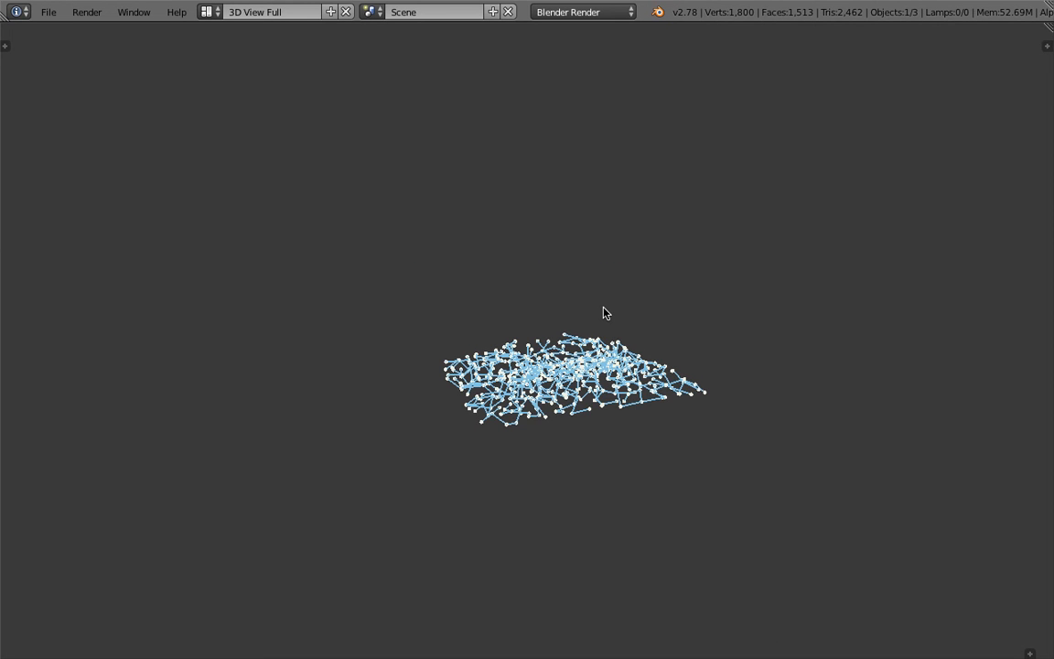